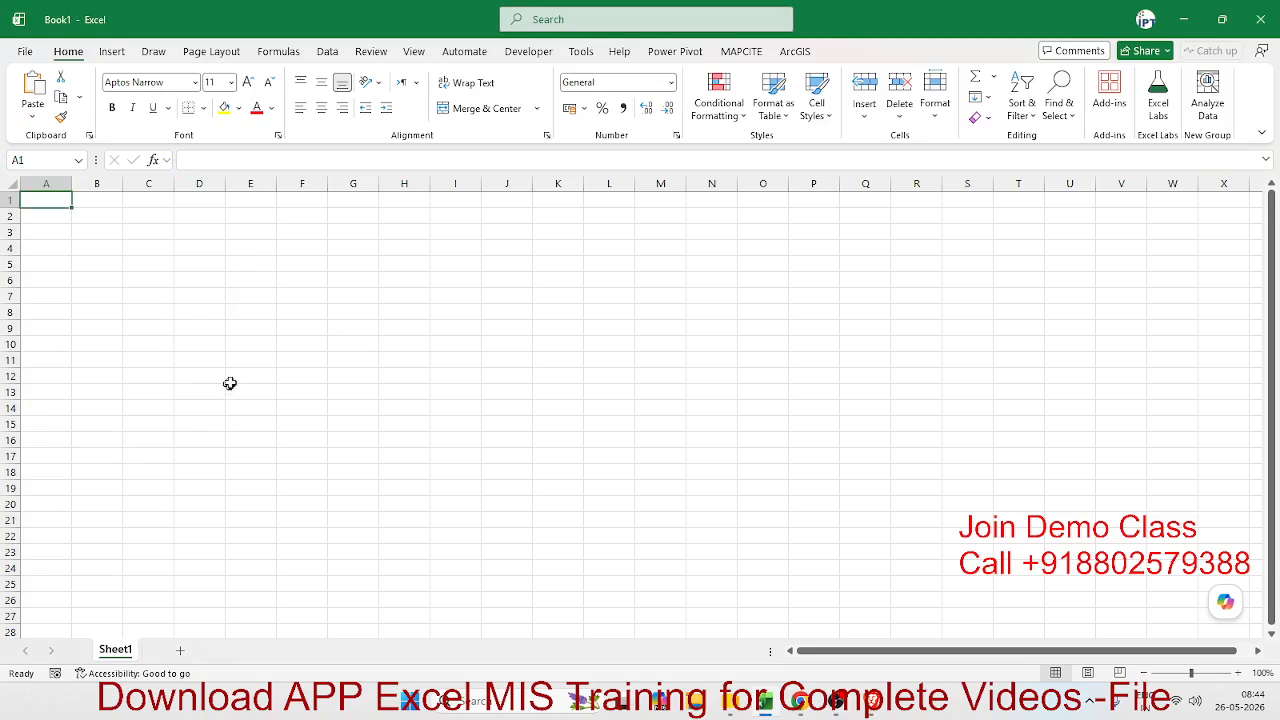
# - Enter the header Buy in cell A2 with the value 55 below it in A3
pyautogui.keyDown('ctrl'); pyautogui.scroll(7, 229, 384); pyautogui.keyUp('ctrl')
pyautogui.keyDown('ctrl'); pyautogui.scroll(2, 233, 380); pyautogui.keyUp('ctrl')
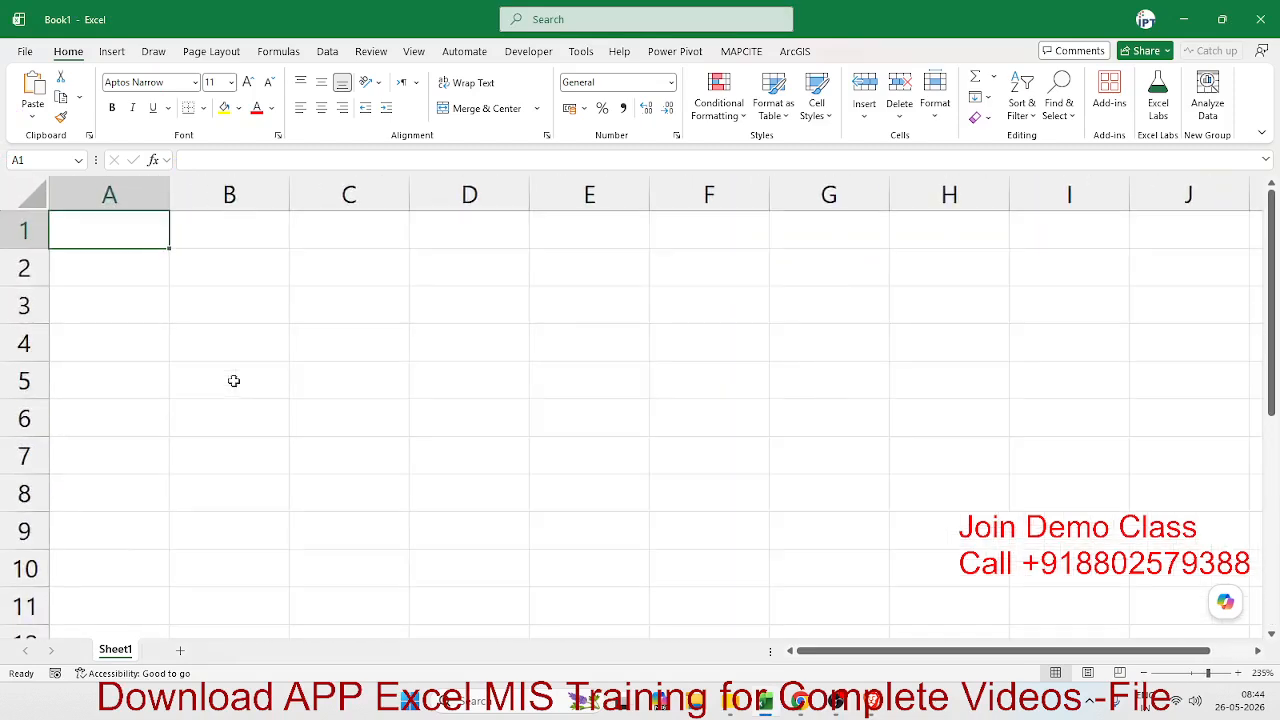
pyautogui.click(133, 268)
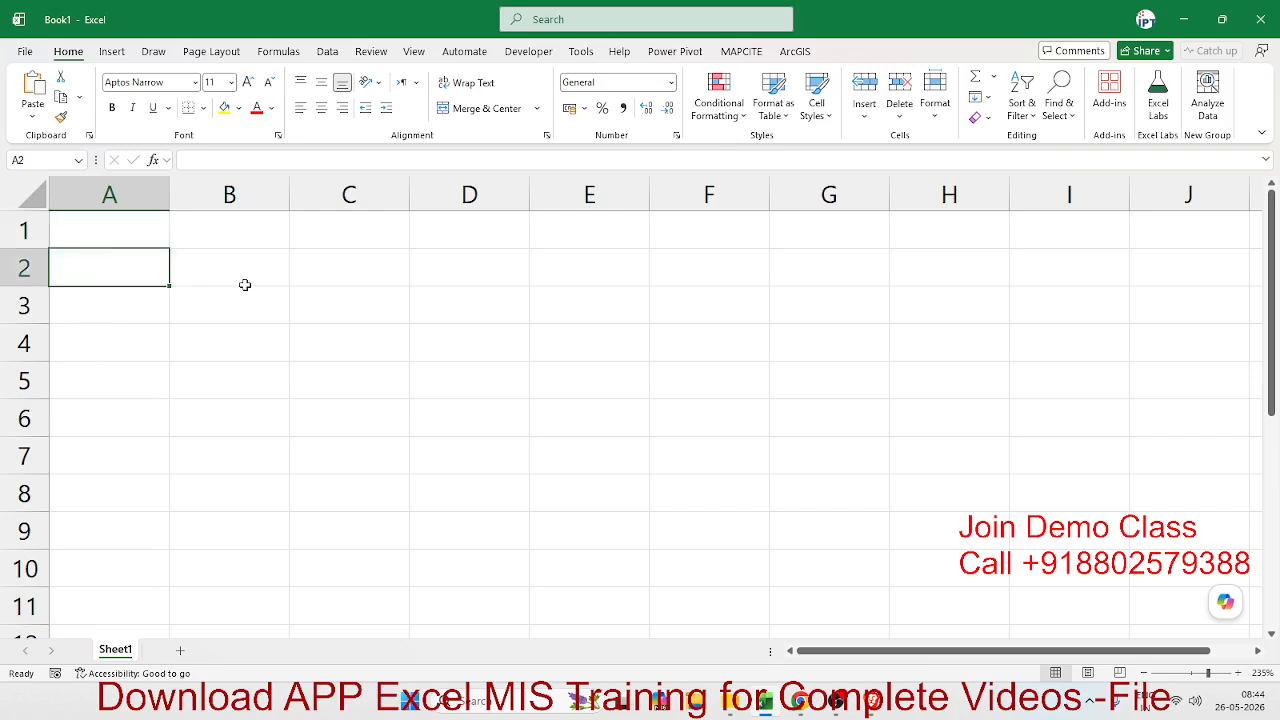
pyautogui.write('Buy')
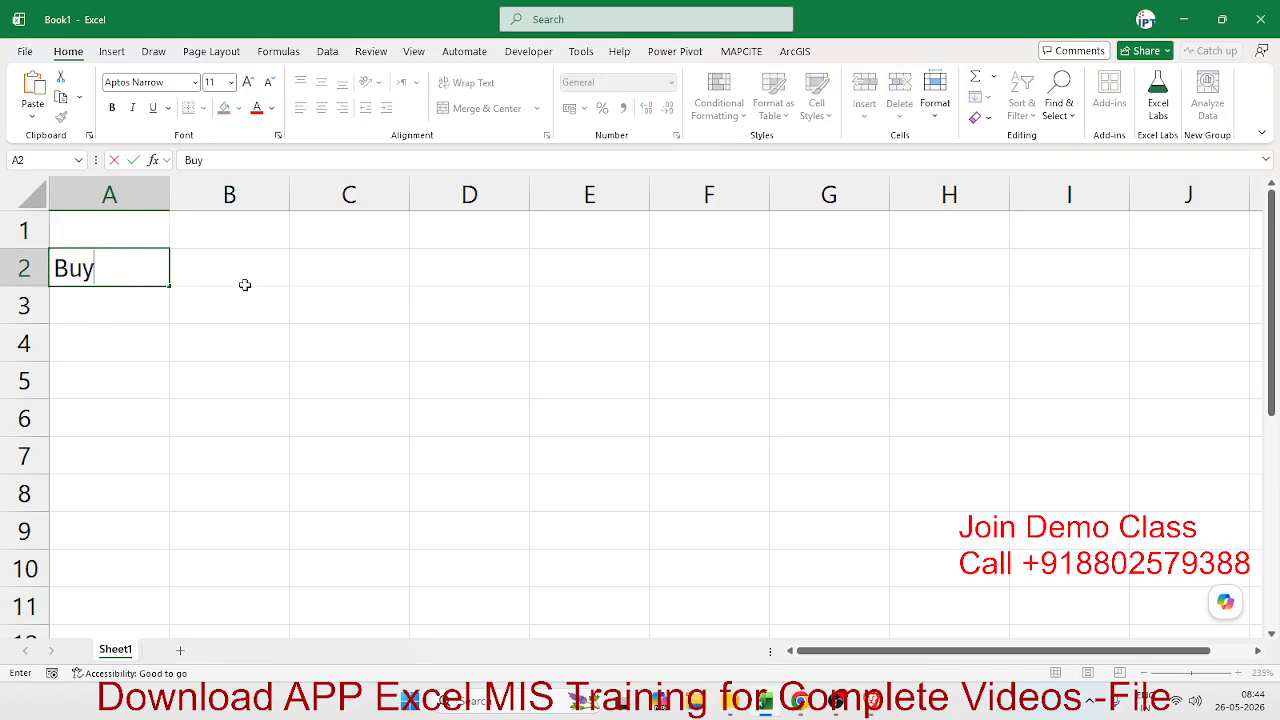
pyautogui.press('Return')
pyautogui.write('55')
pyautogui.press('Right')
# - Enter the header Sell in cell B2 with the value 60 below it in B3
pyautogui.press('Up')
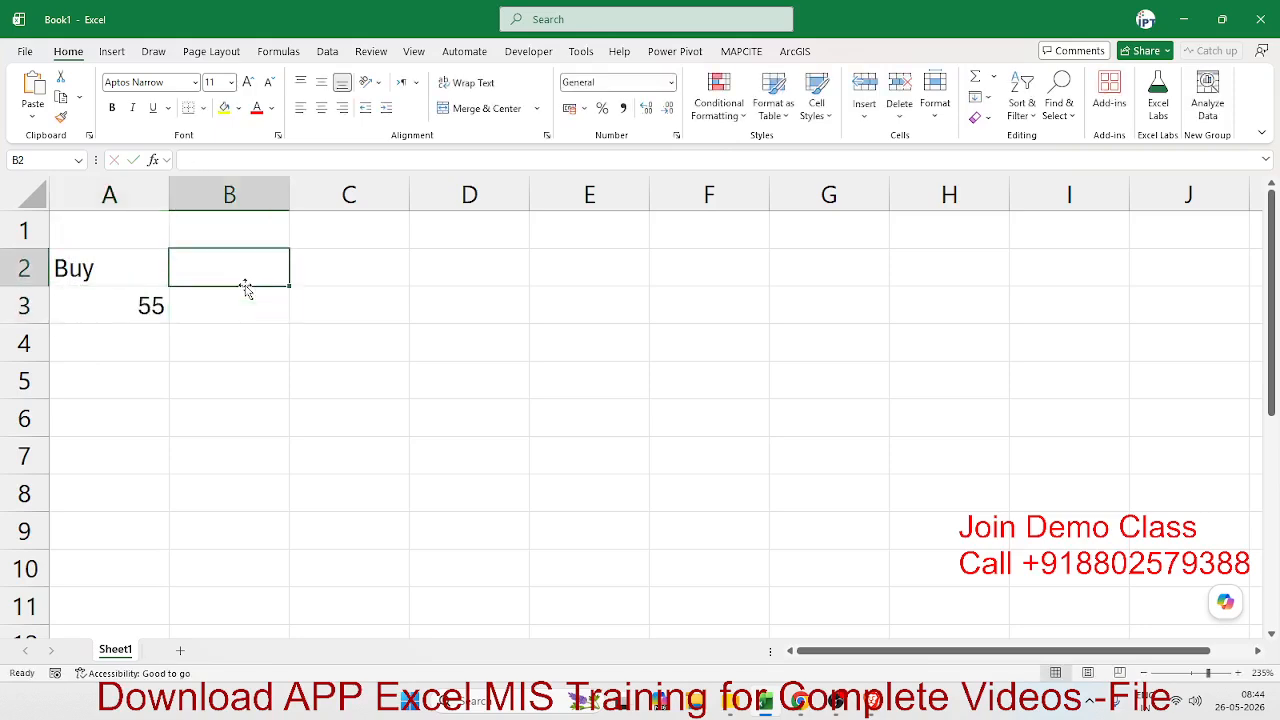
pyautogui.write('Sell')
pyautogui.press('Return')
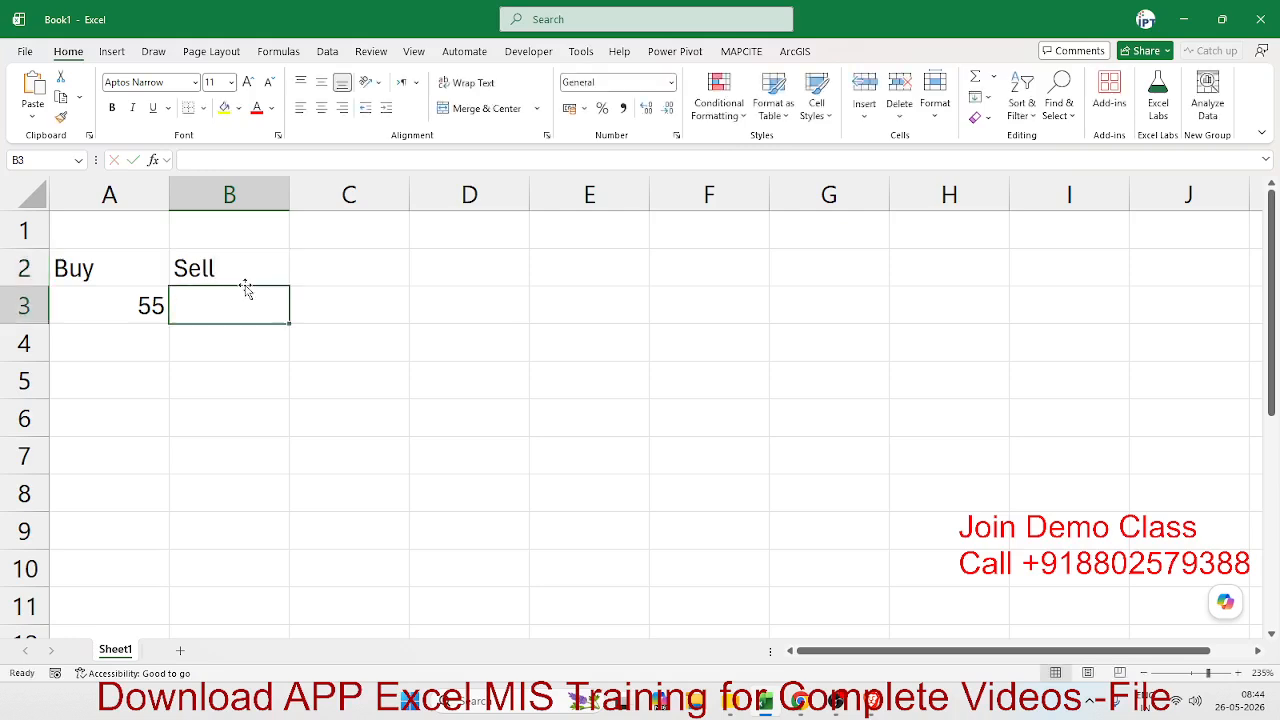
pyautogui.write('60')
pyautogui.press('Right')
# - Enter the header Profit % in cell C2
pyautogui.press('Up')
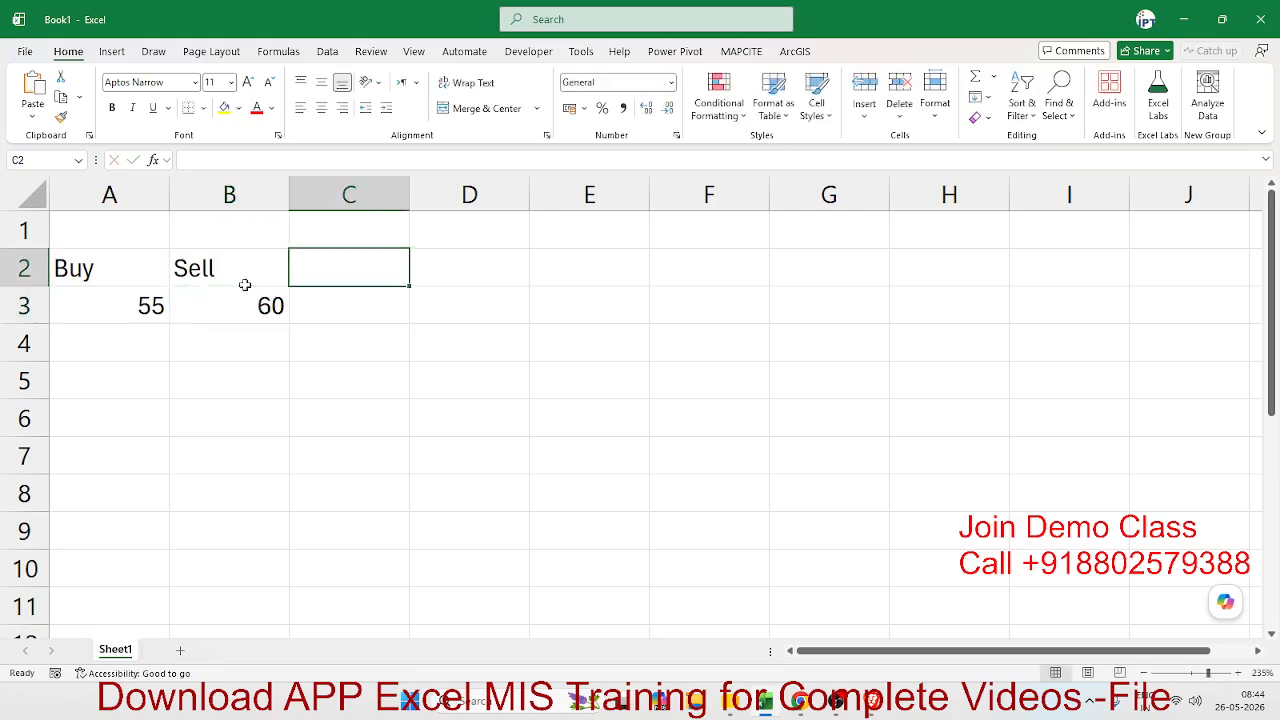
pyautogui.write('Pri')
pyautogui.press('BackSpace')
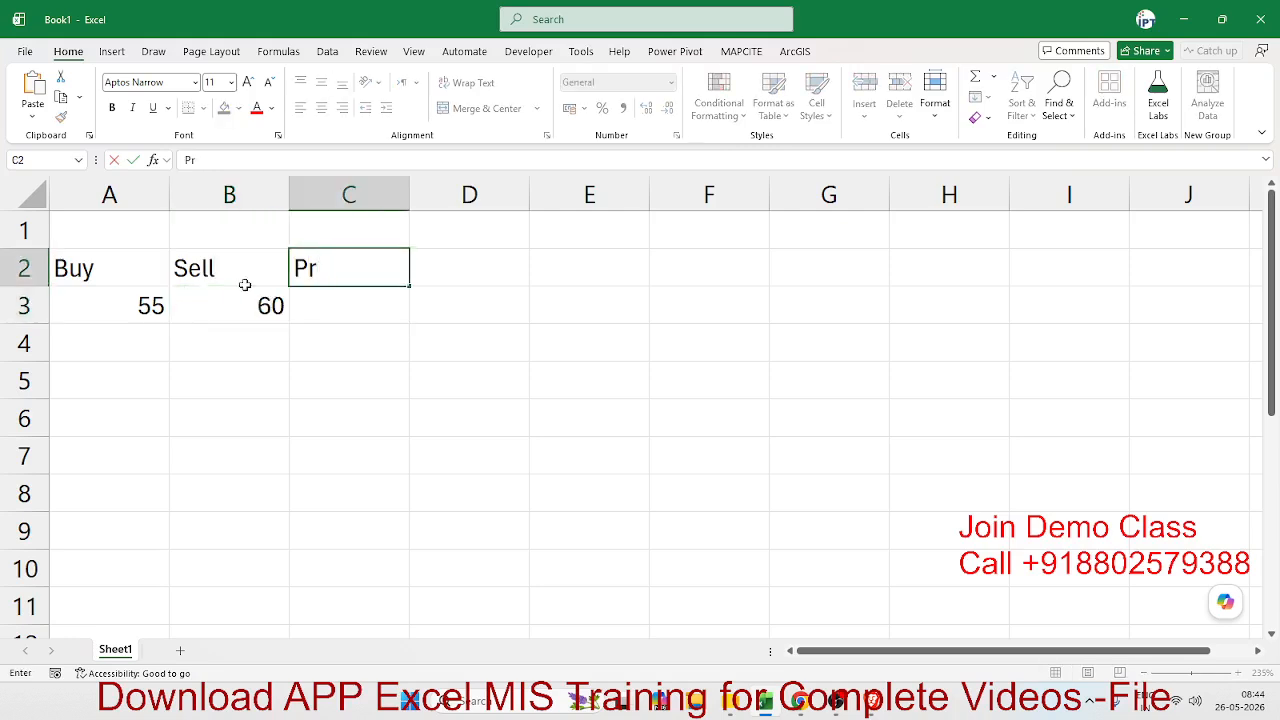
pyautogui.write('ofit %')
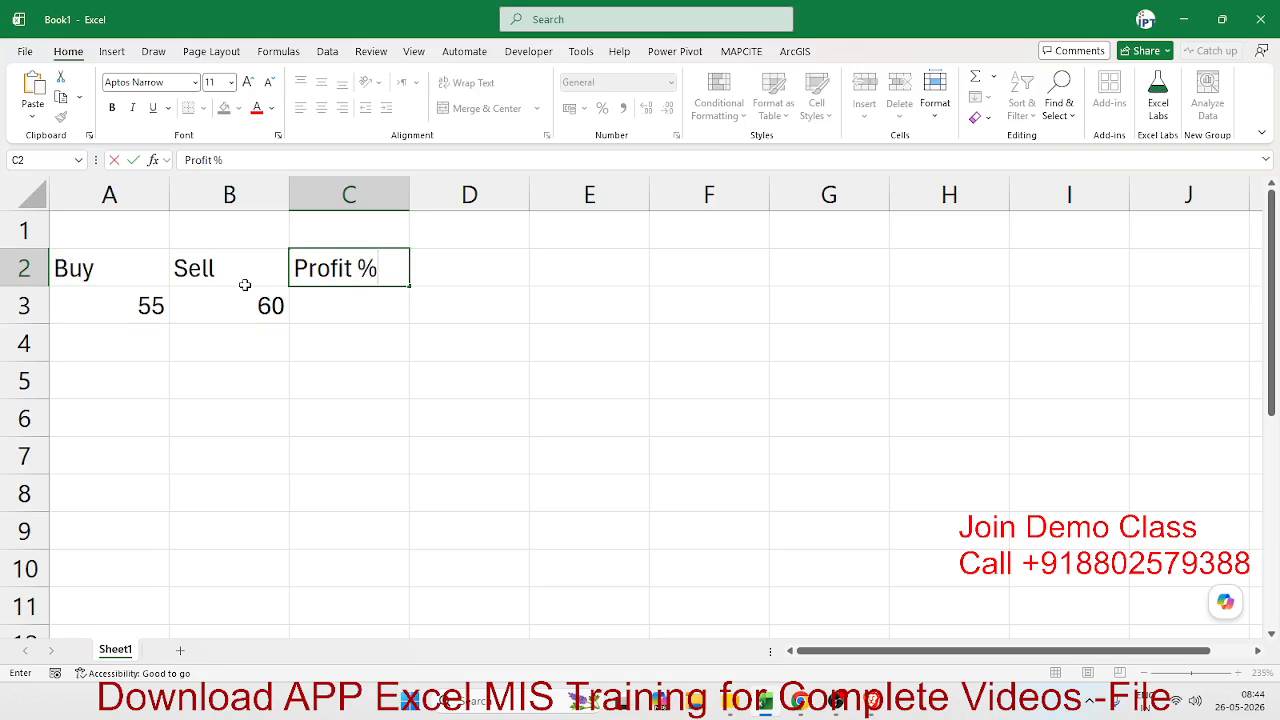
pyautogui.press('Return')
# - Enter the sample numbers 85 in cell E1 and 25 in cell E2
pyautogui.press('Right')
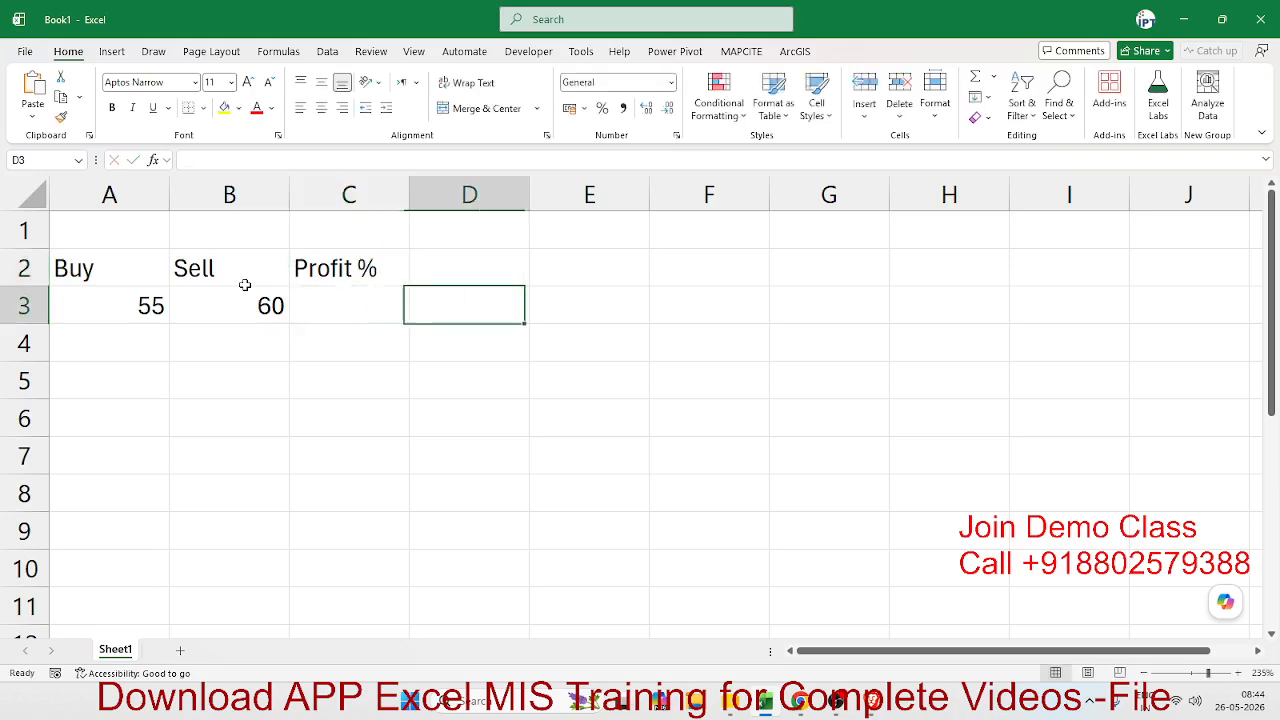
pyautogui.press('Right')
pyautogui.press('Up')
pyautogui.press('Up')
pyautogui.write('85')
pyautogui.press('Return')
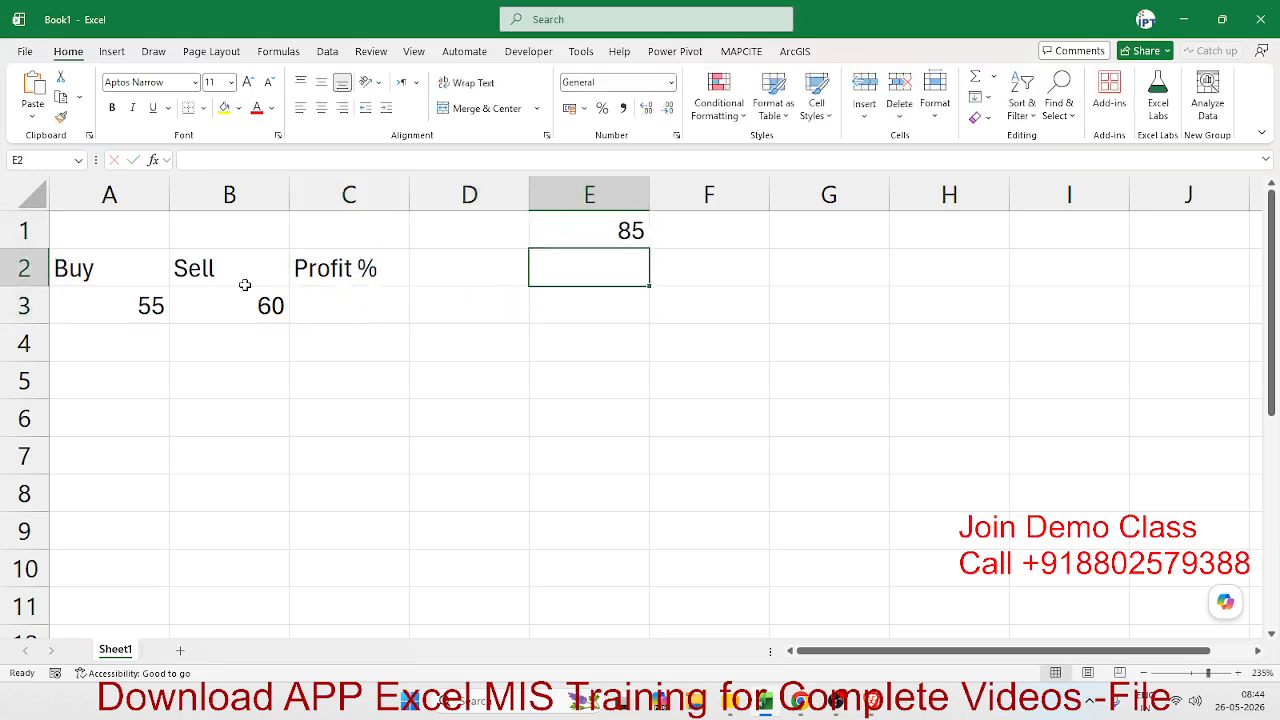
pyautogui.write('25')
pyautogui.press('Return')
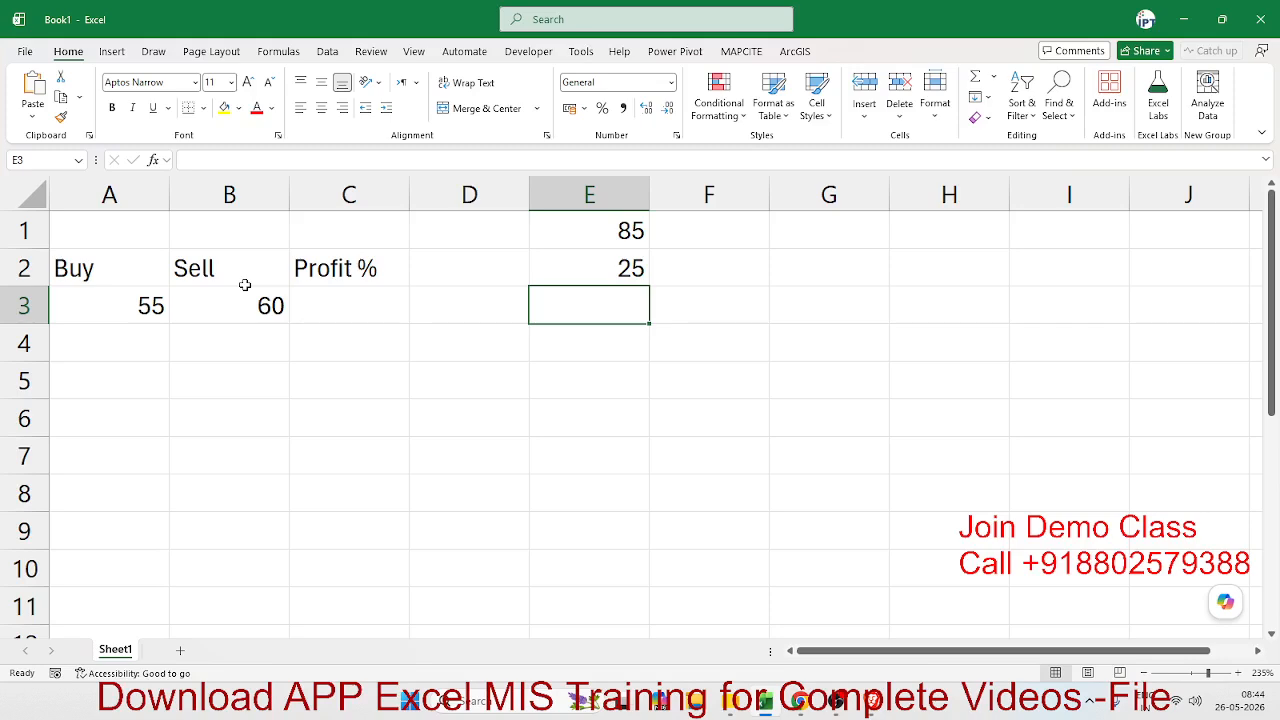
# - Try a SUM formula over E1:E2 in cell E3, and clear the cell again
pyautogui.write('=sum')
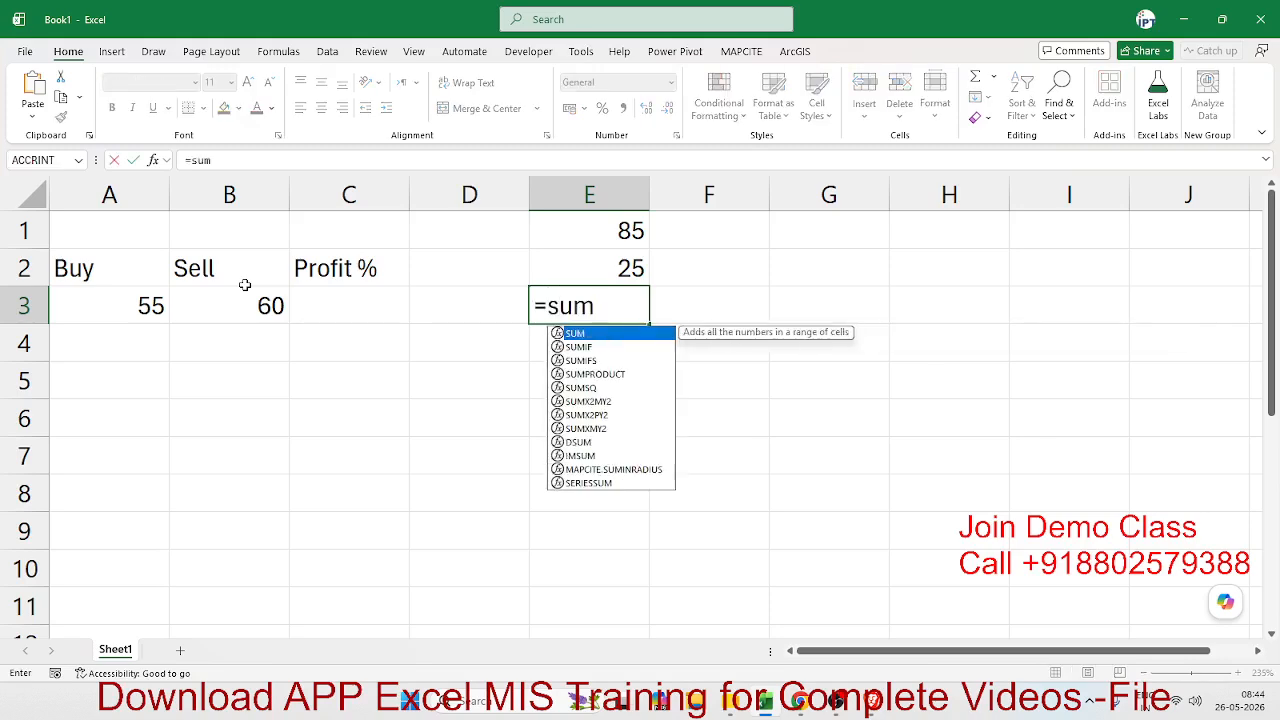
pyautogui.press('Tab')
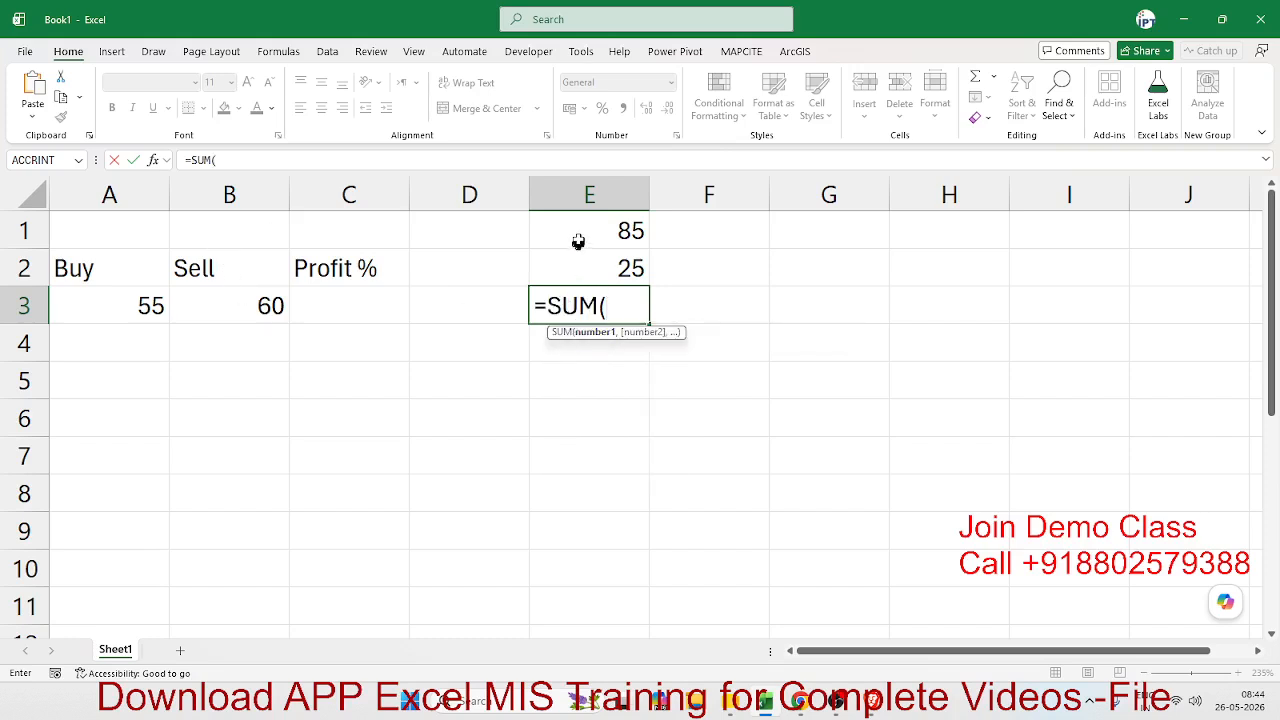
pyautogui.moveTo(578, 241); pyautogui.dragTo(577, 255)
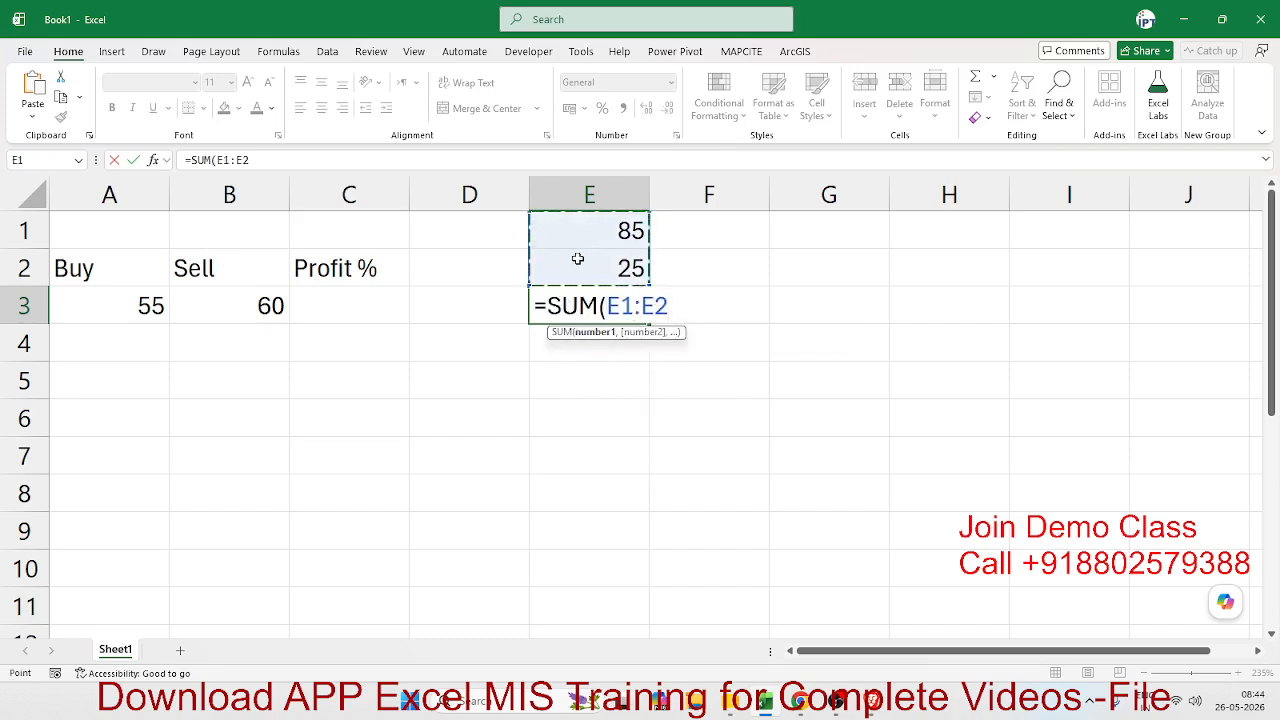
pyautogui.write(')')
pyautogui.press('Return')
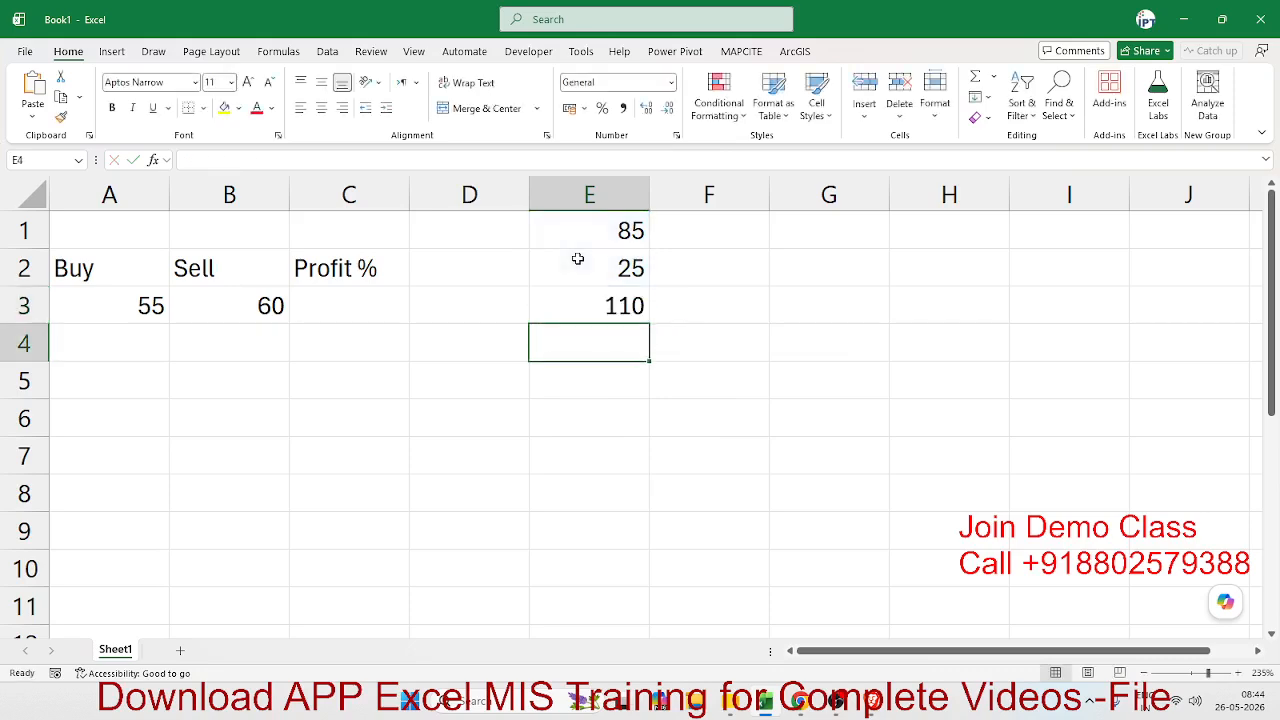
pyautogui.press('Up')
pyautogui.press('Delete')
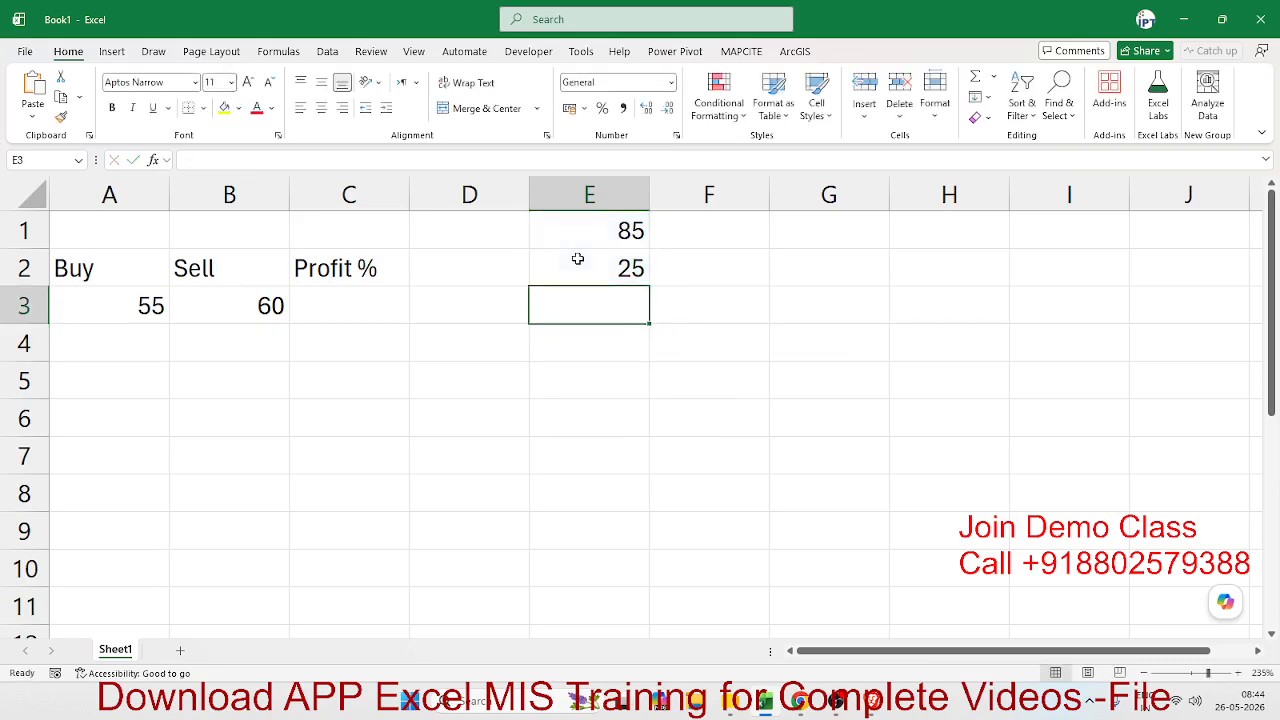
# - Add the two sample numbers in cell E3 with the formula =SUM(E1:E2)
pyautogui.write('=sum')
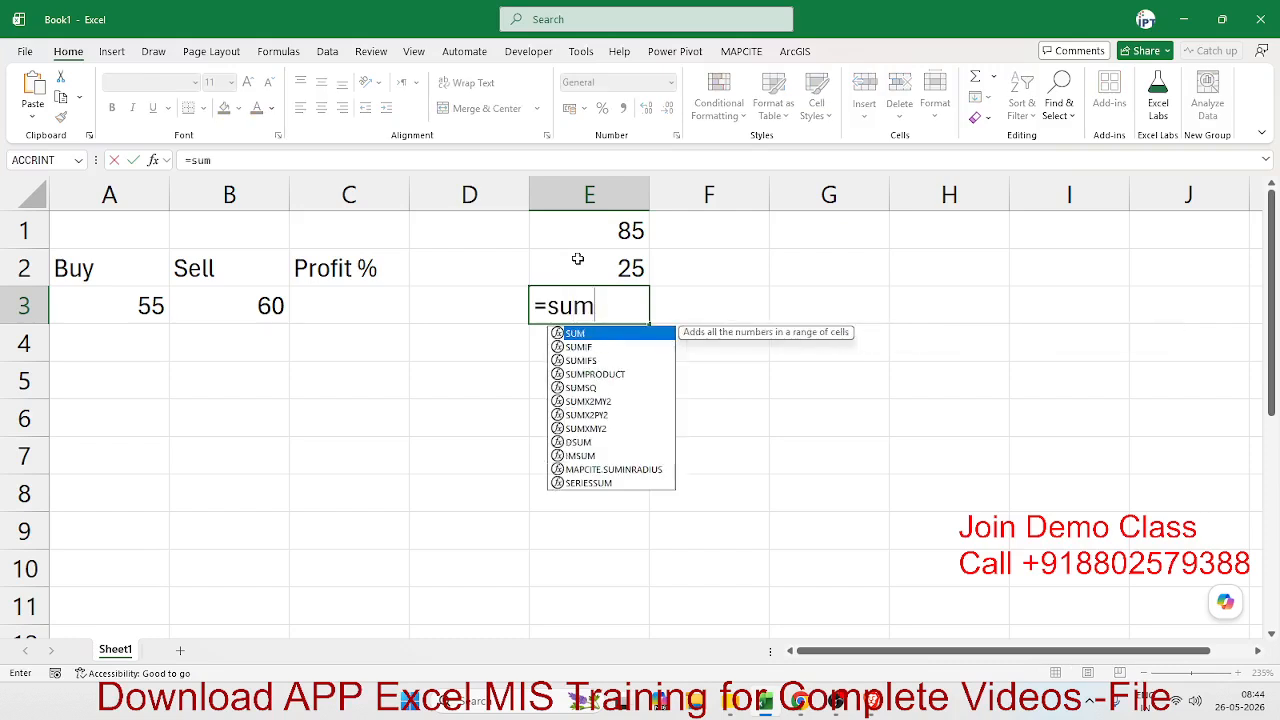
pyautogui.press('Tab')
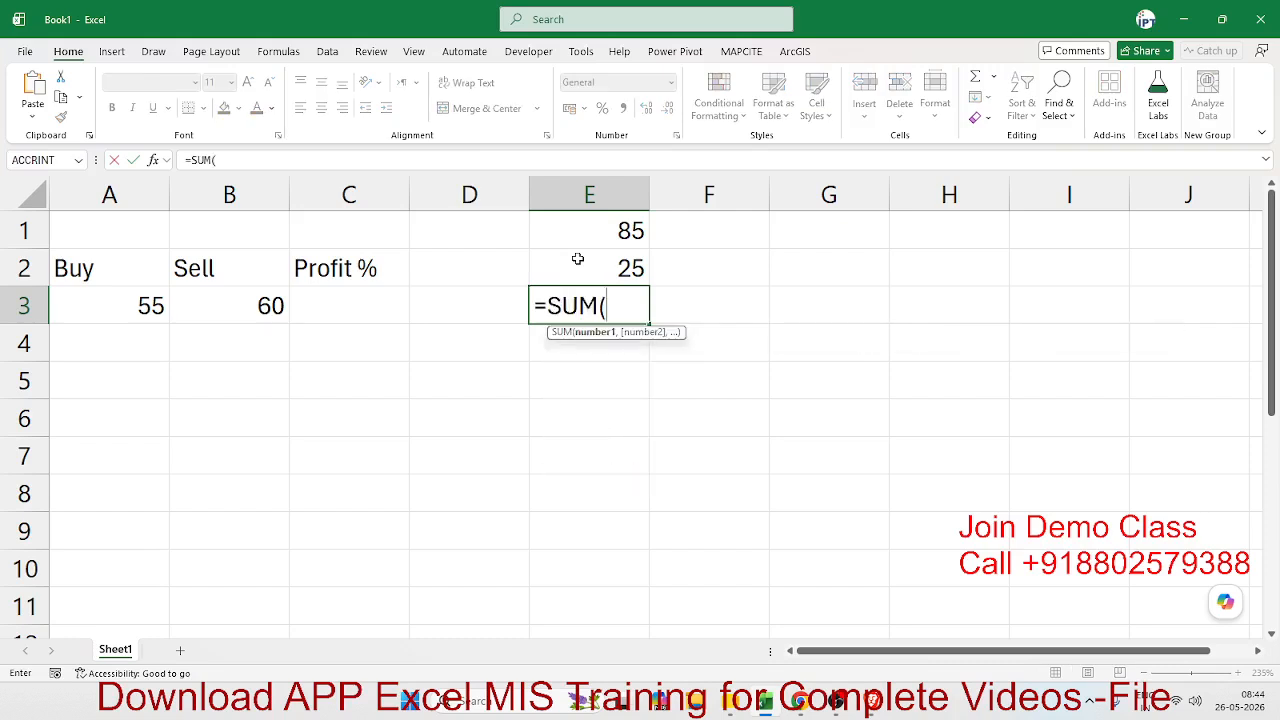
pyautogui.moveTo(588, 240); pyautogui.dragTo(586, 262)
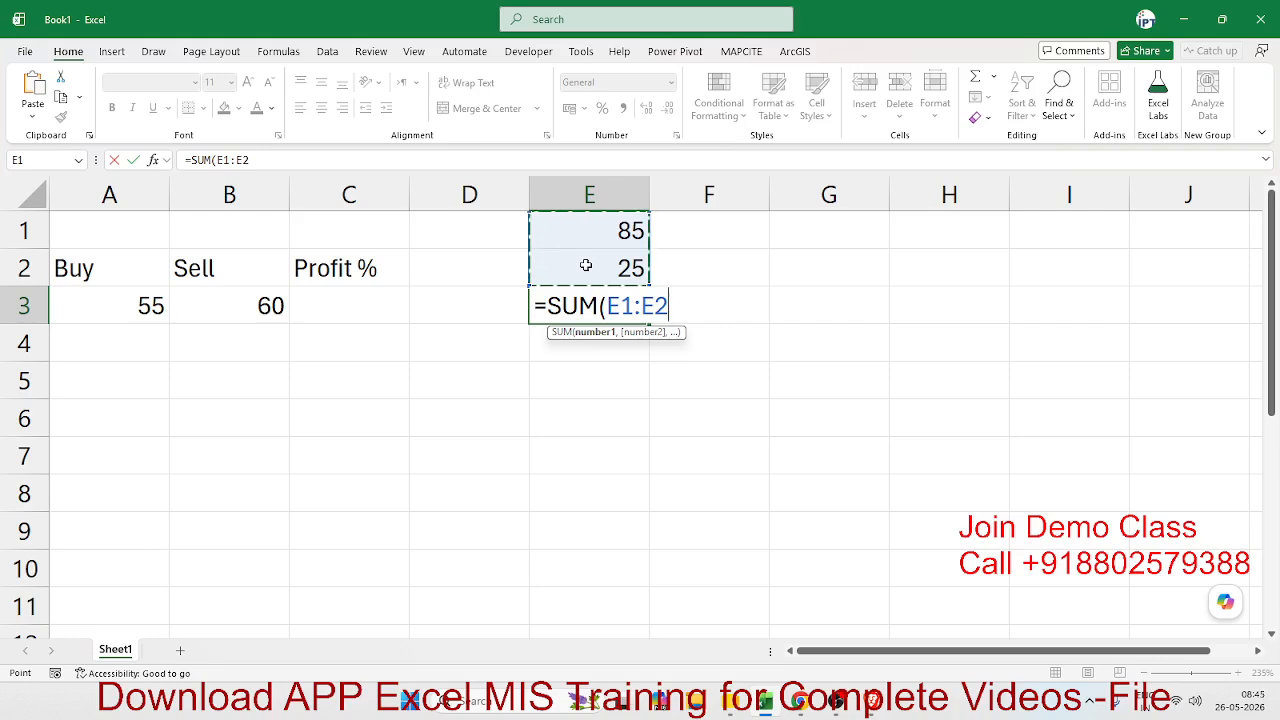
pyautogui.write(')')
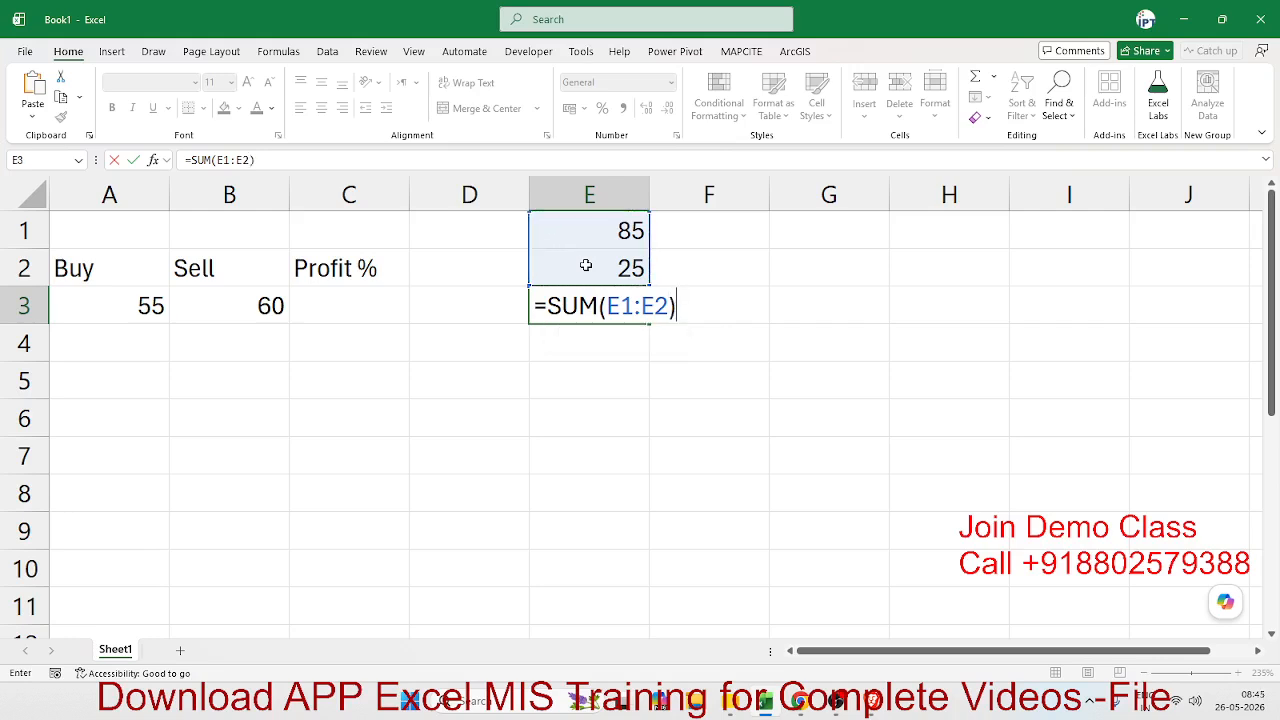
pyautogui.press('Return')
pyautogui.press('Up')
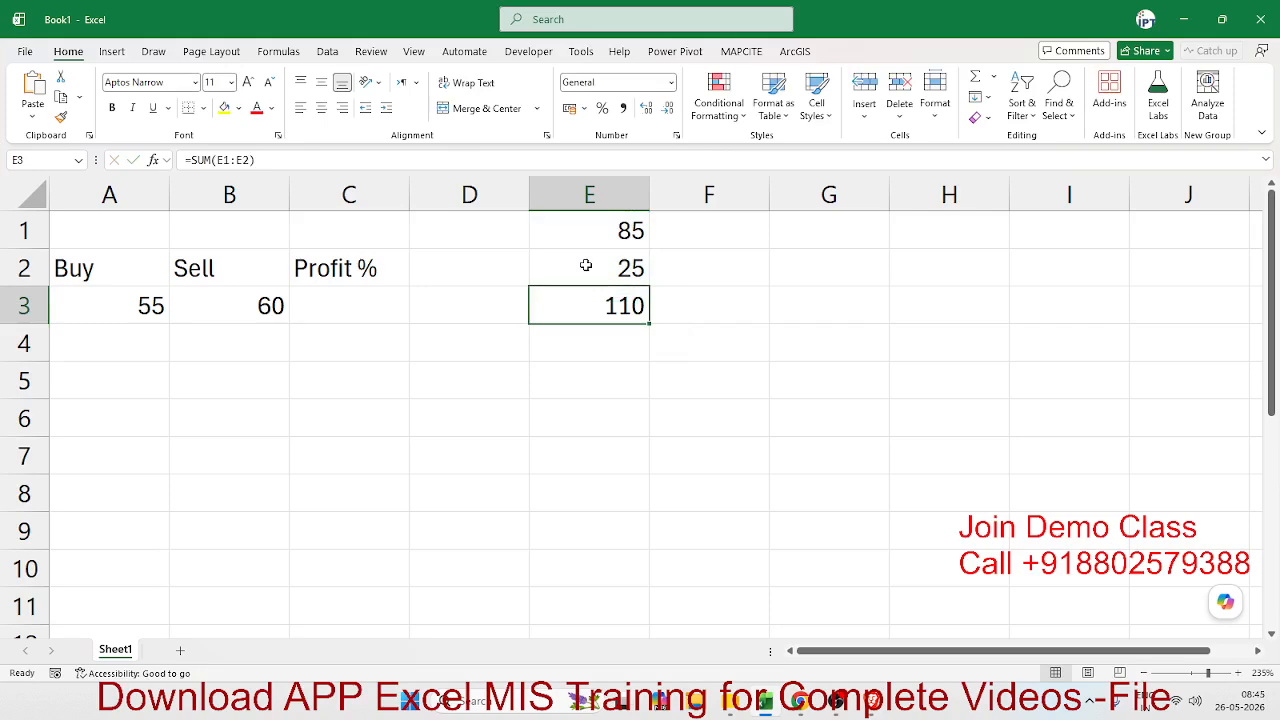
# - Inspect the formula in E3 and browse the function library categories, including the Lookup & Reference functions
pyautogui.press('F2')
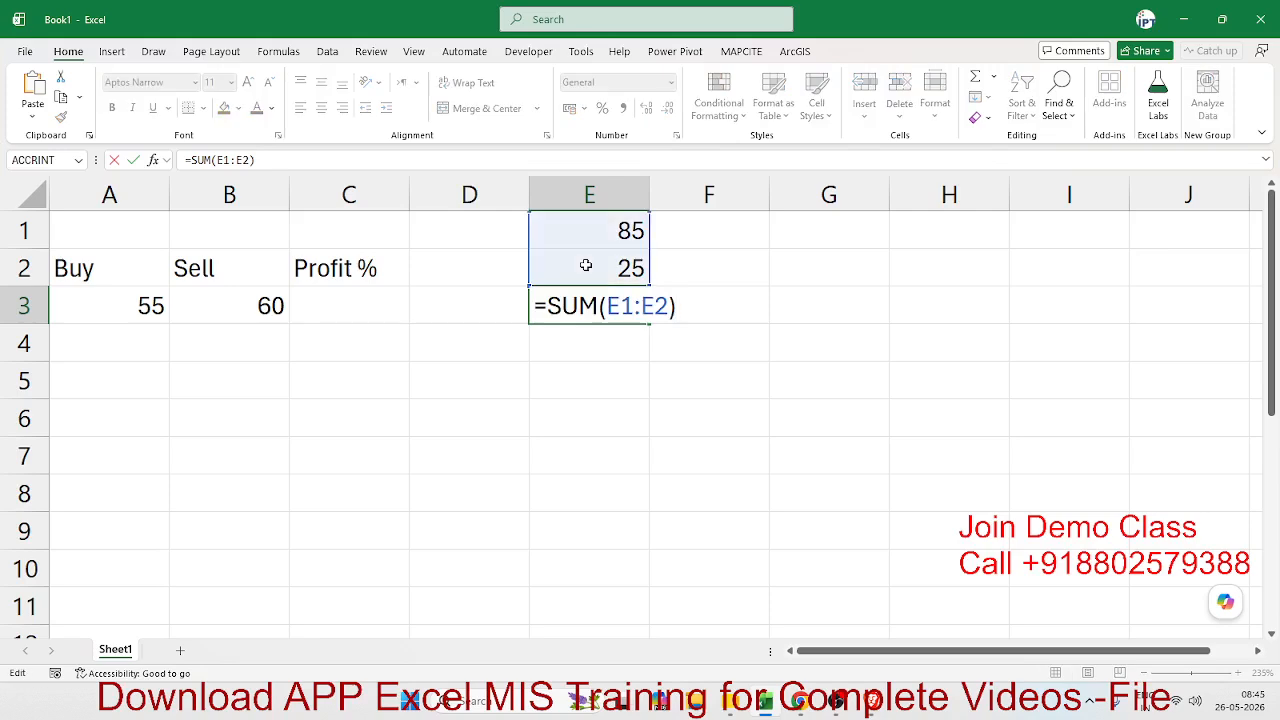
pyautogui.press('Escape')
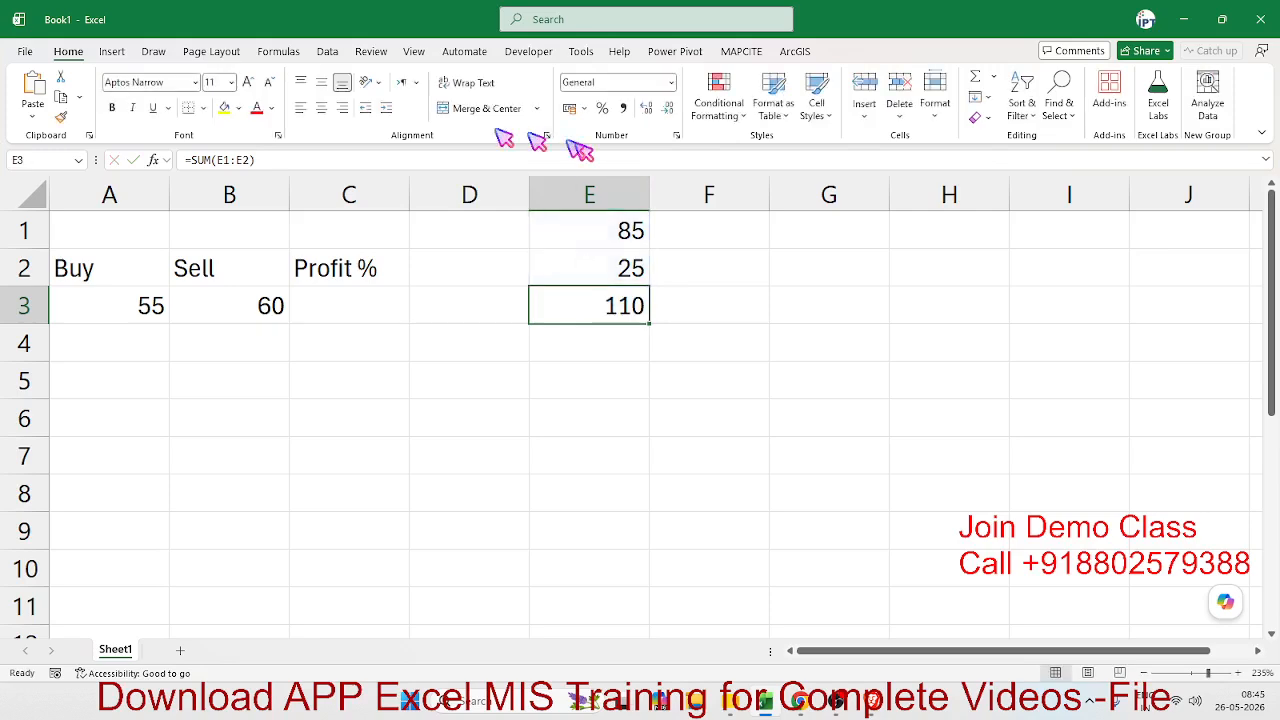
pyautogui.click(283, 51)
pyautogui.click(226, 105)
pyautogui.click(257, 98)
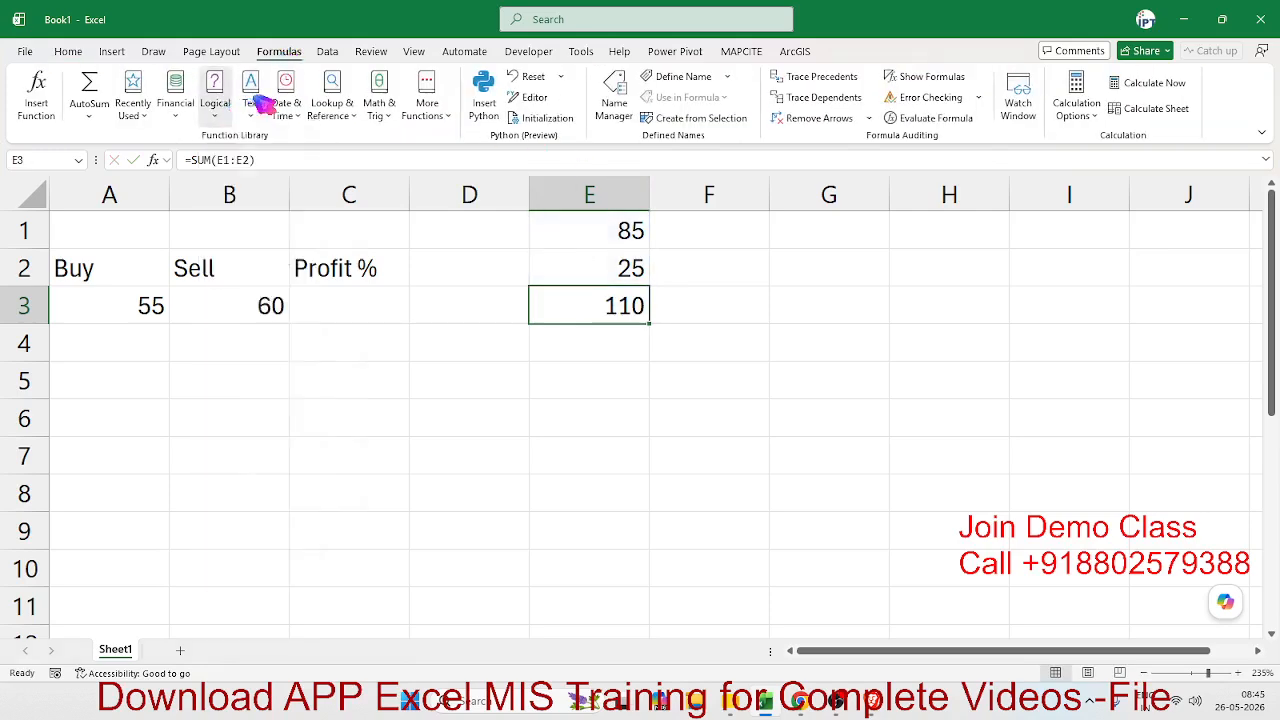
pyautogui.click(277, 96)
pyautogui.click(331, 105)
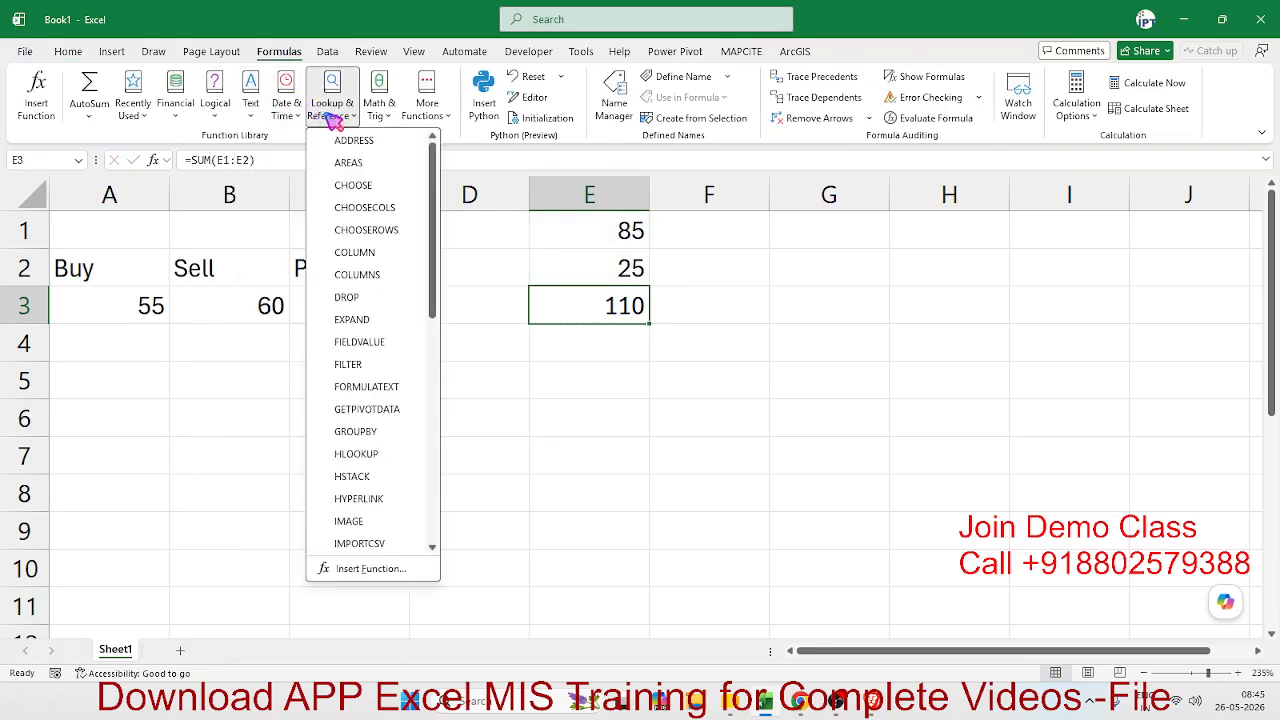
pyautogui.click(740, 388)
# - Add the same two numbers in cell F3 with the plain cell-reference formula =E1+E2
pyautogui.click(706, 314)
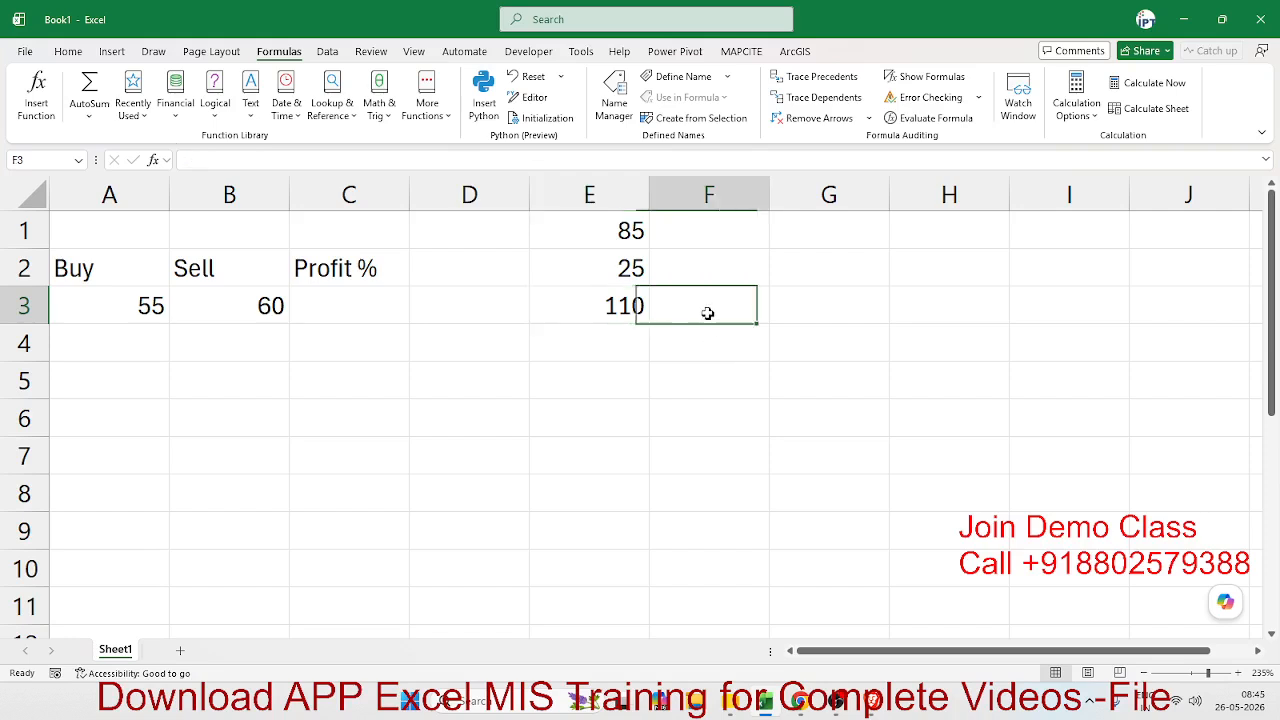
pyautogui.write('=')
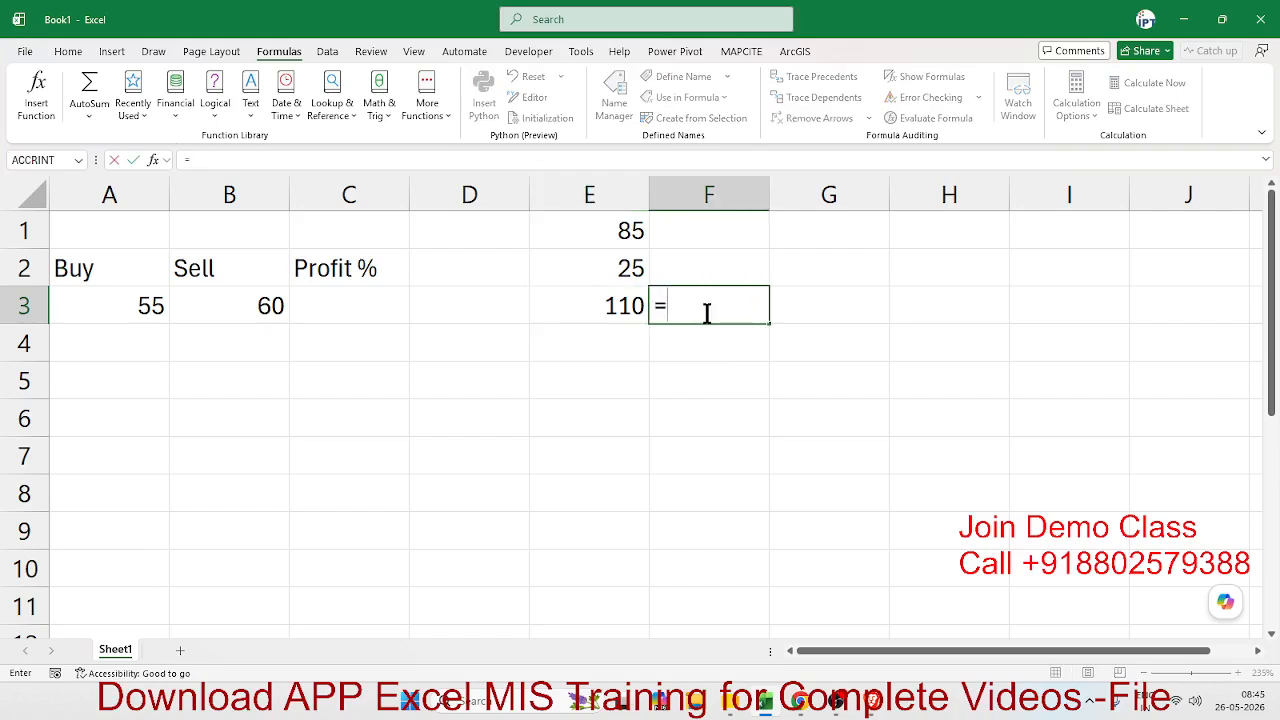
pyautogui.click(603, 229)
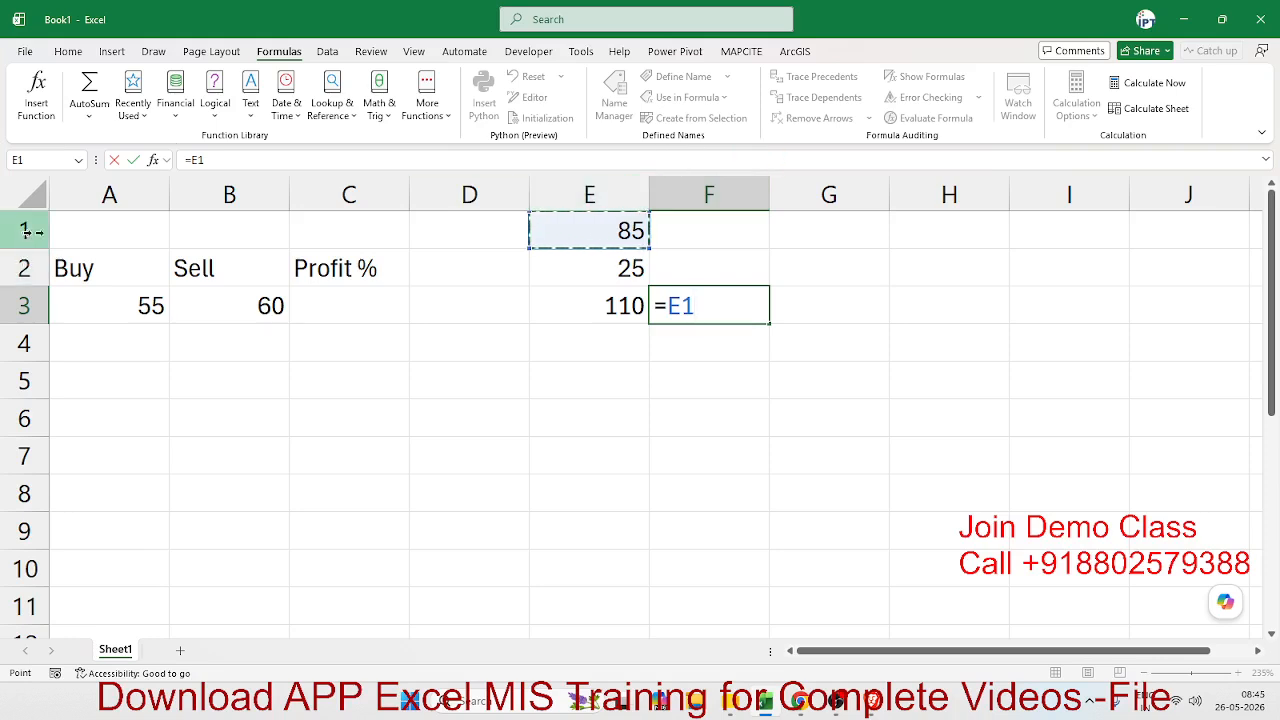
pyautogui.write('+')
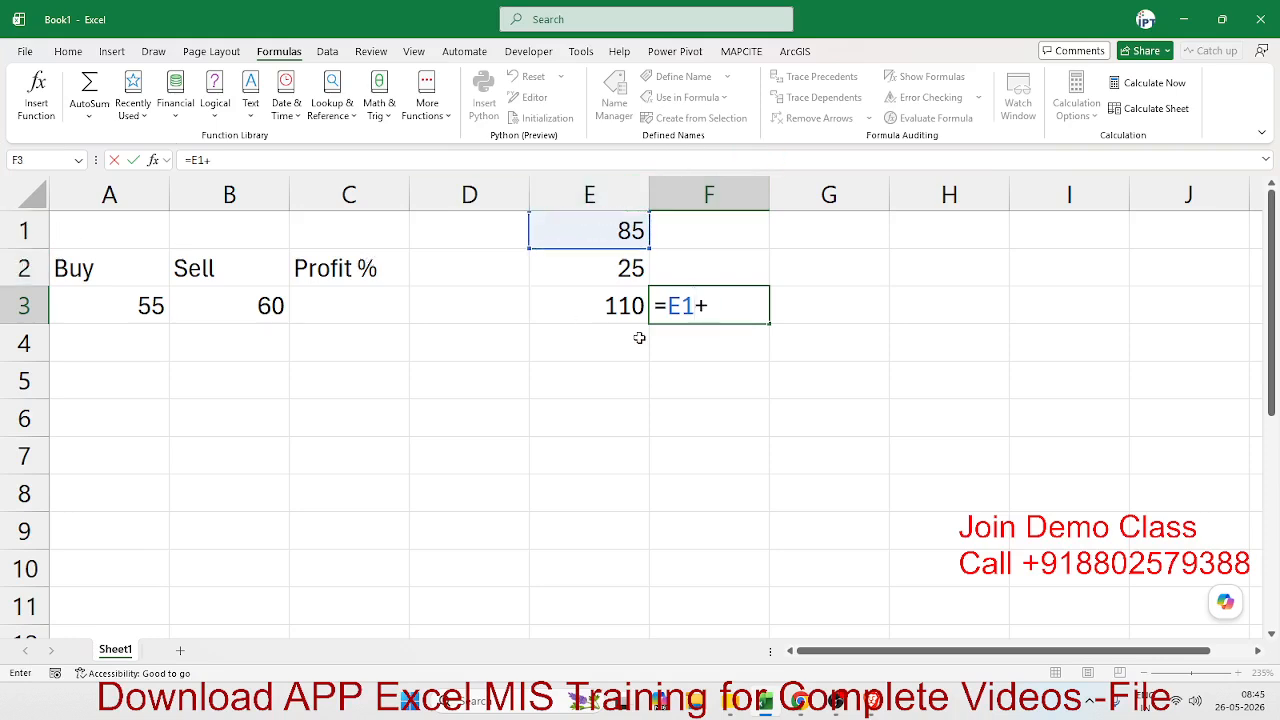
pyautogui.click(628, 270)
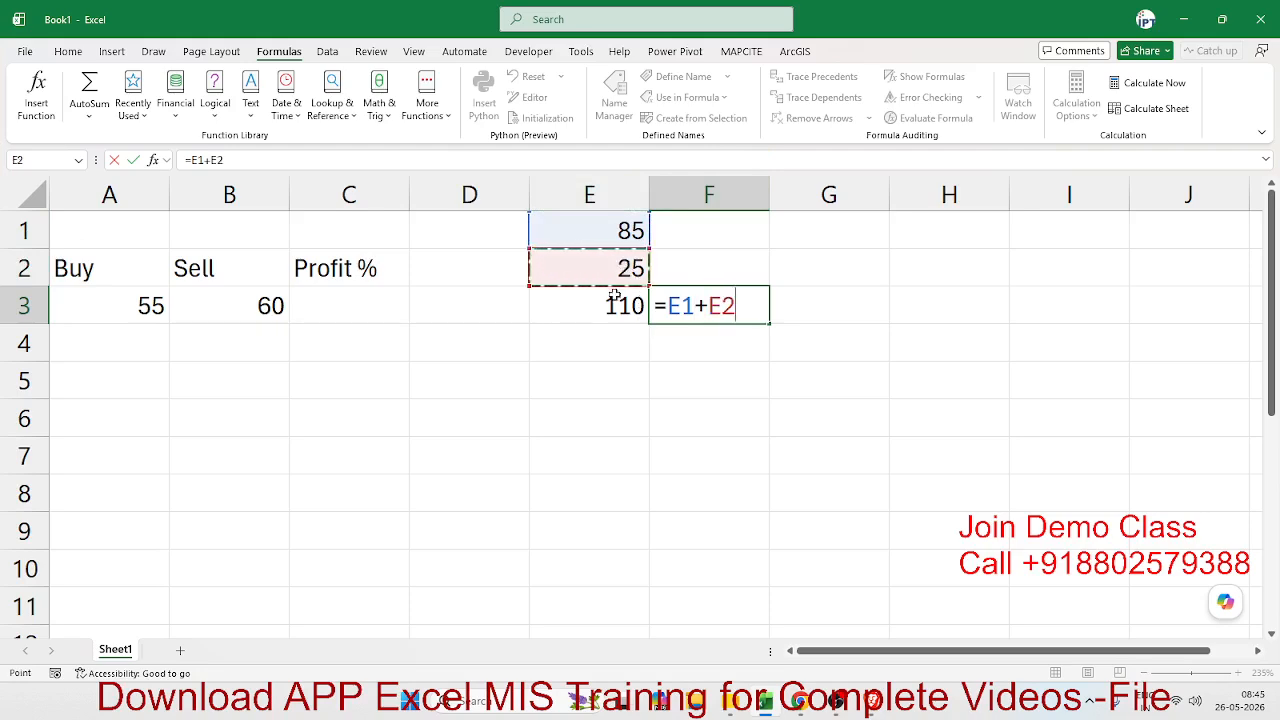
pyautogui.press('Return')
# - Compare the SUM function in cell E3 with the plain addition formula in cell F3
pyautogui.click(691, 308)
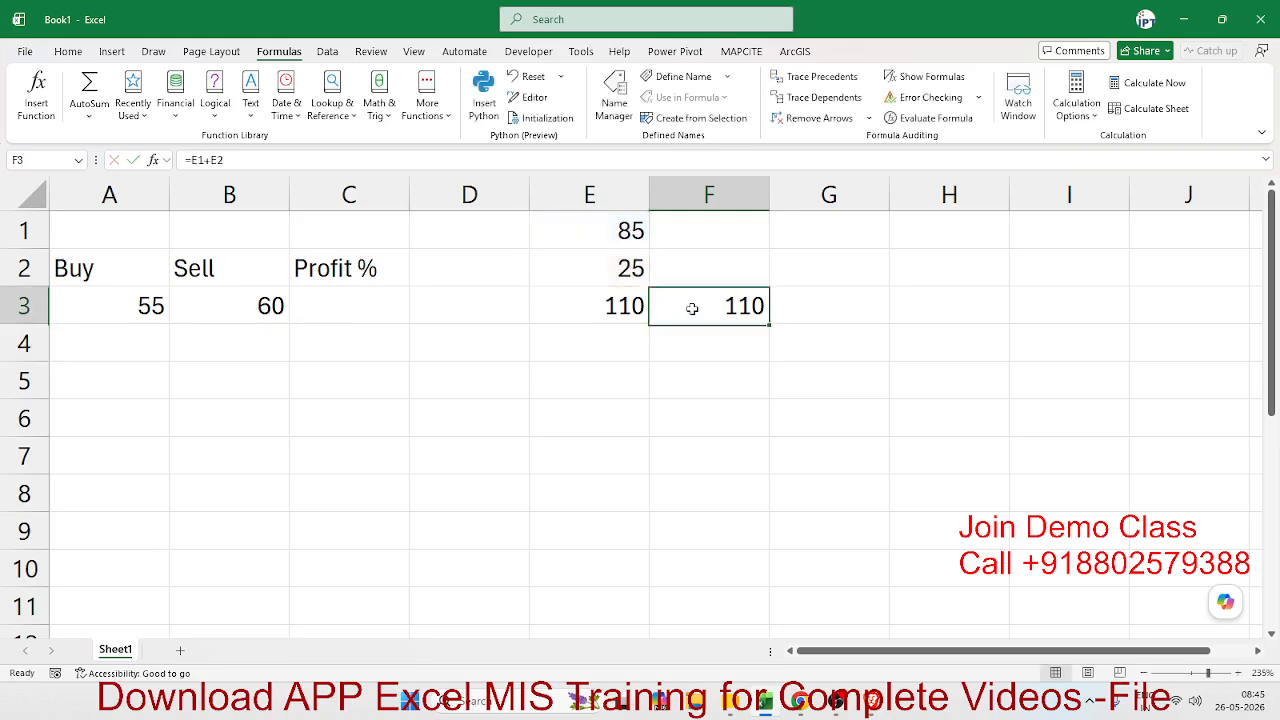
pyautogui.press('Left')
pyautogui.press('F2')
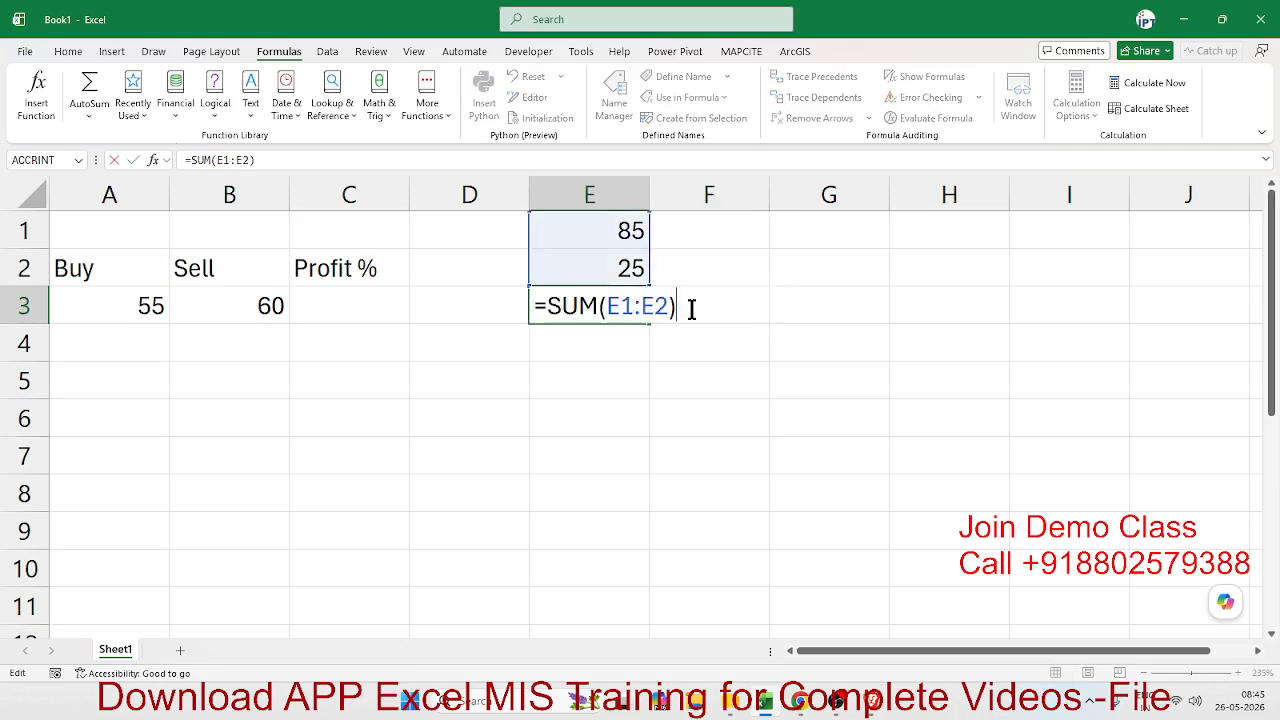
pyautogui.click(691, 308)
pyautogui.press('F2')
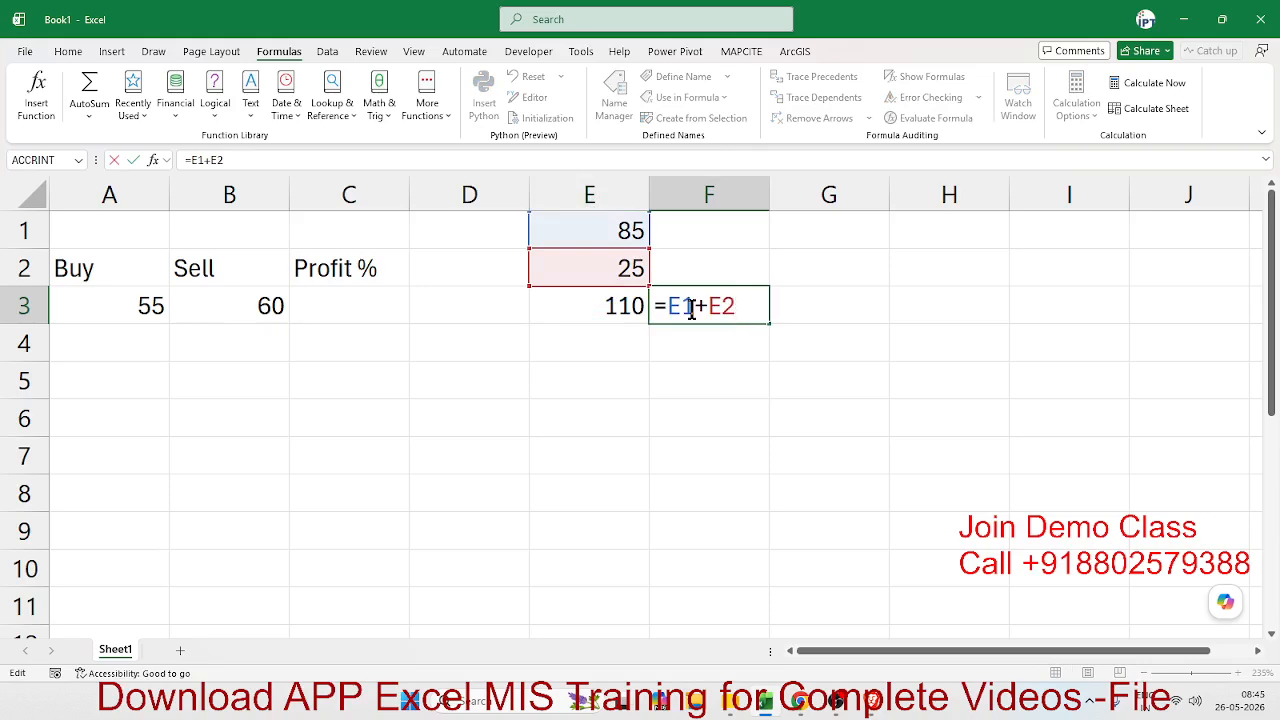
pyautogui.press('Return')
pyautogui.press('Up')
pyautogui.press('Up')
pyautogui.press('Up')
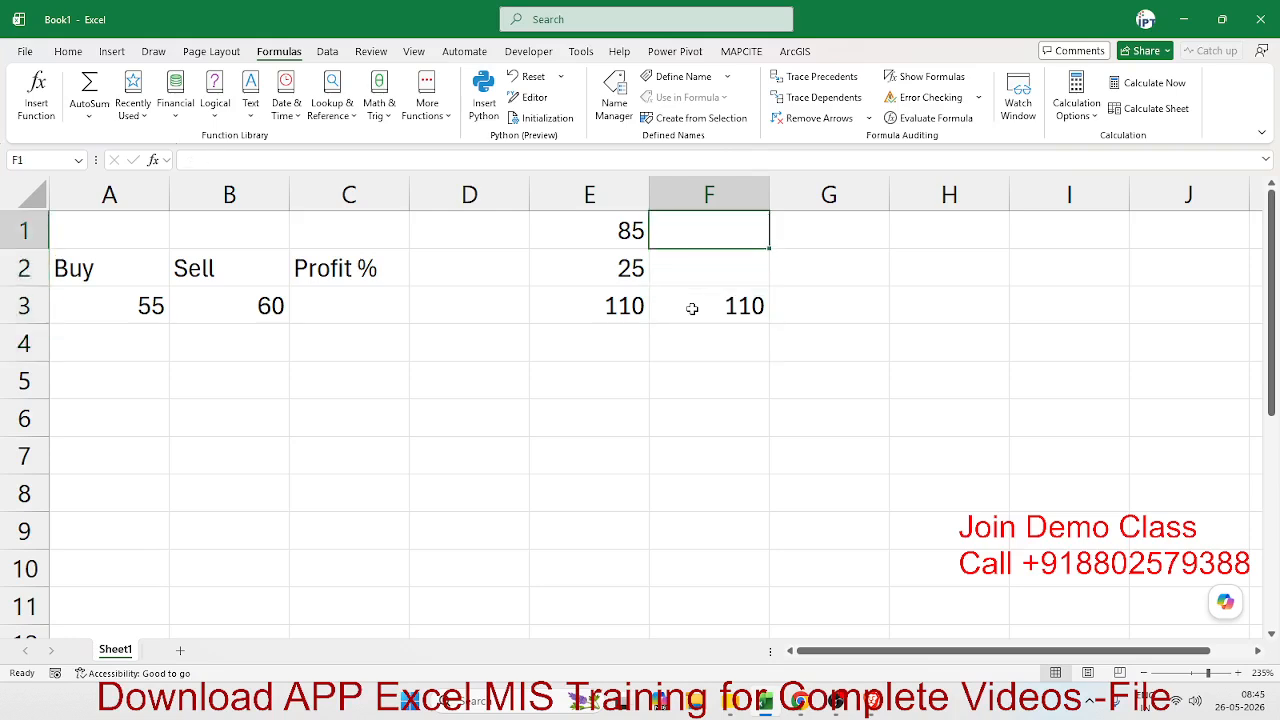
pyautogui.press('Right')
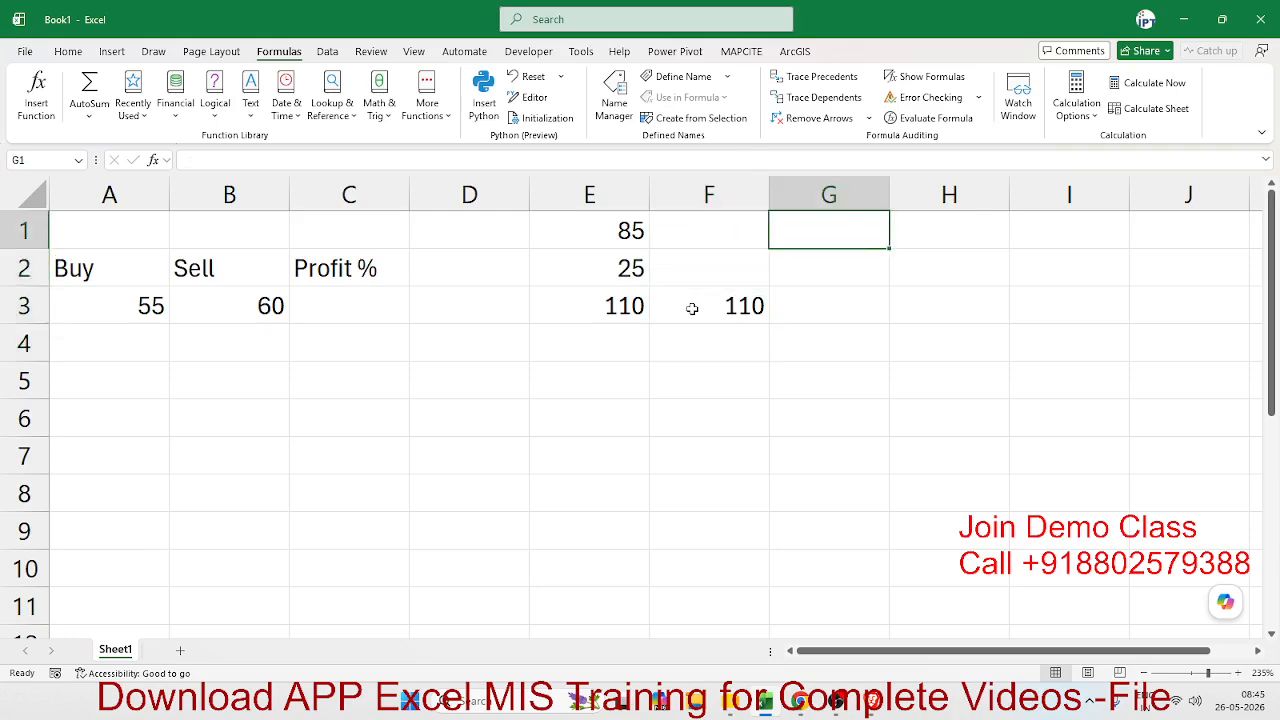
# - List the arithmetic operators +, -, *, / and ^ down column G in cells G1 to G5
pyautogui.press('Down')
pyautogui.write('-')
pyautogui.press('Return')
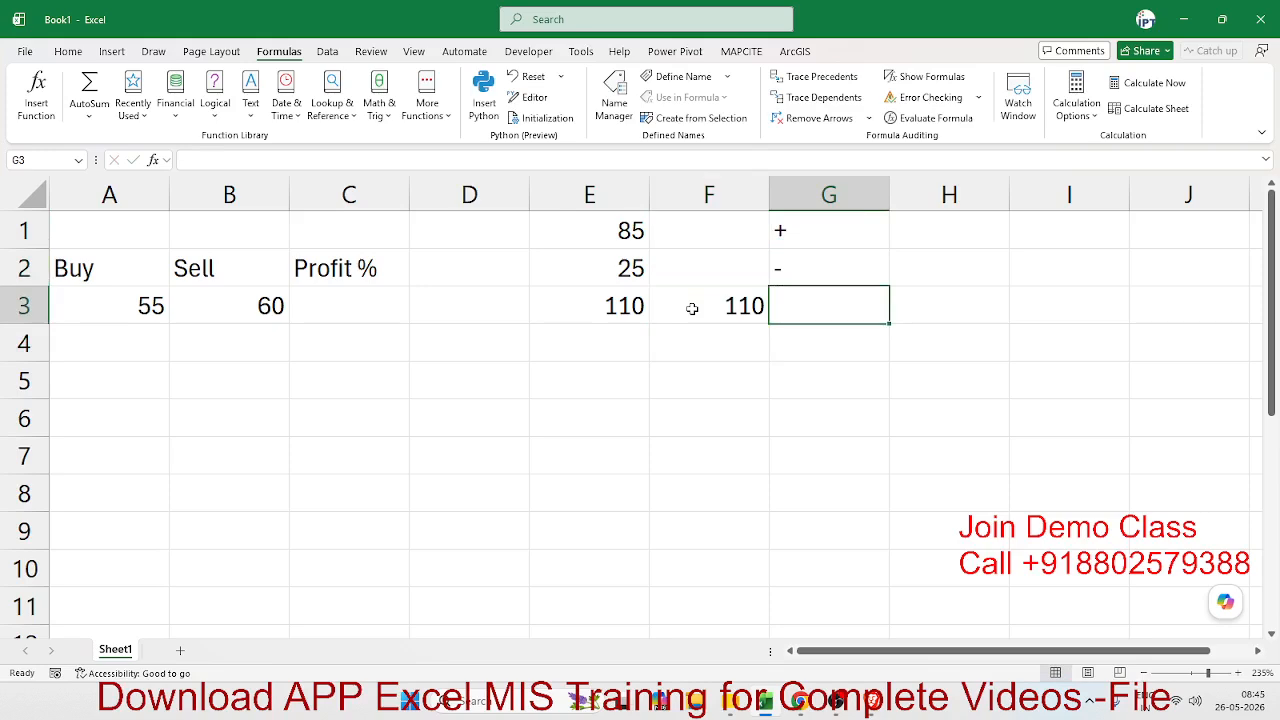
pyautogui.write('*')
pyautogui.press('Return')
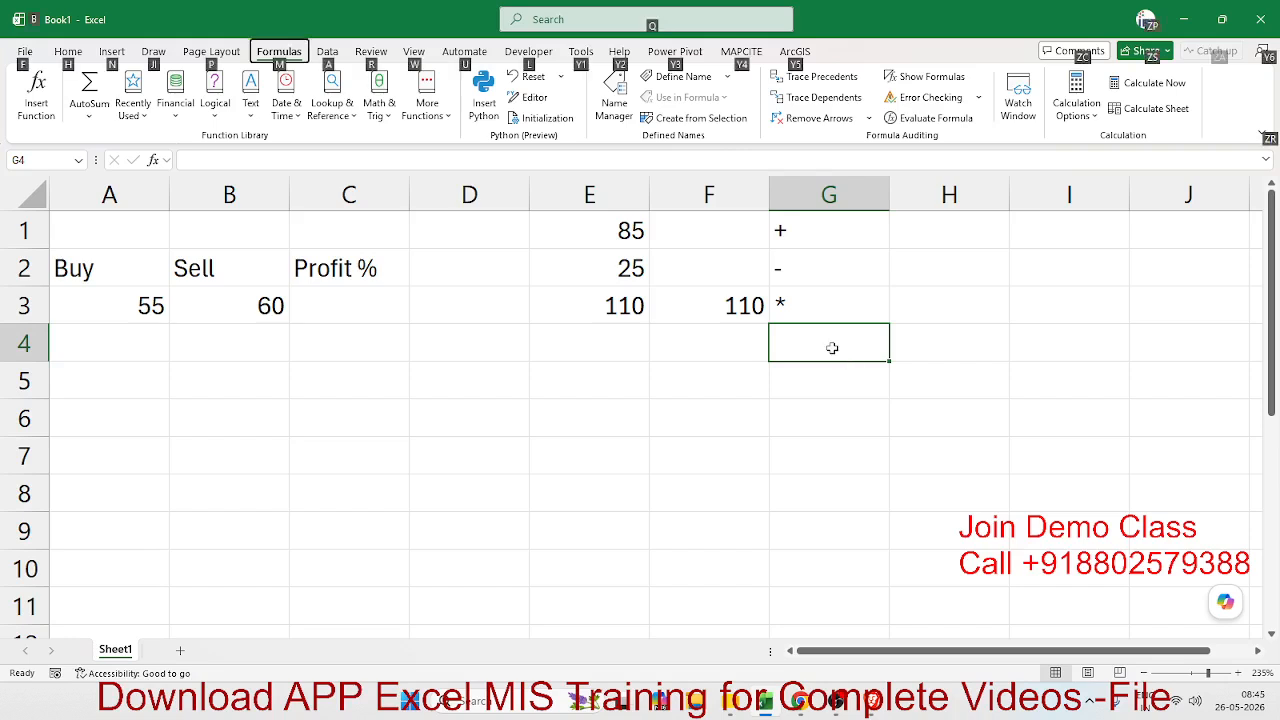
pyautogui.write('/')
pyautogui.press('Return')
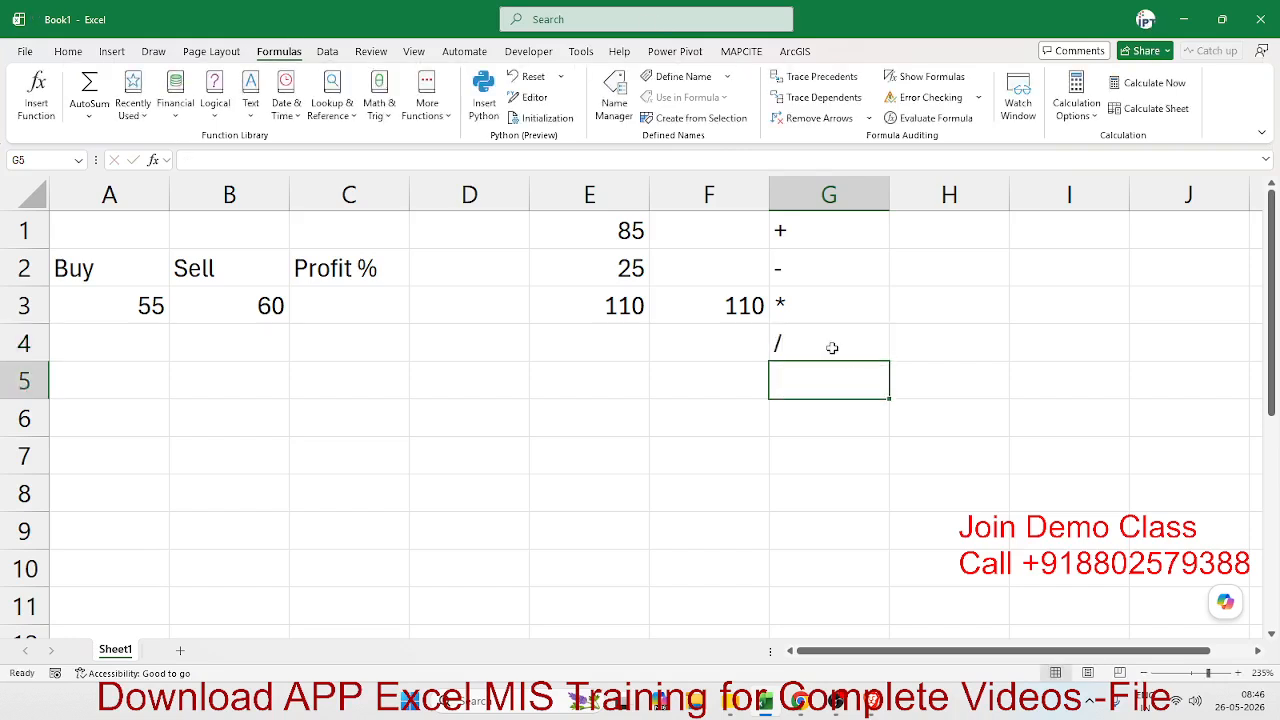
pyautogui.write('^')
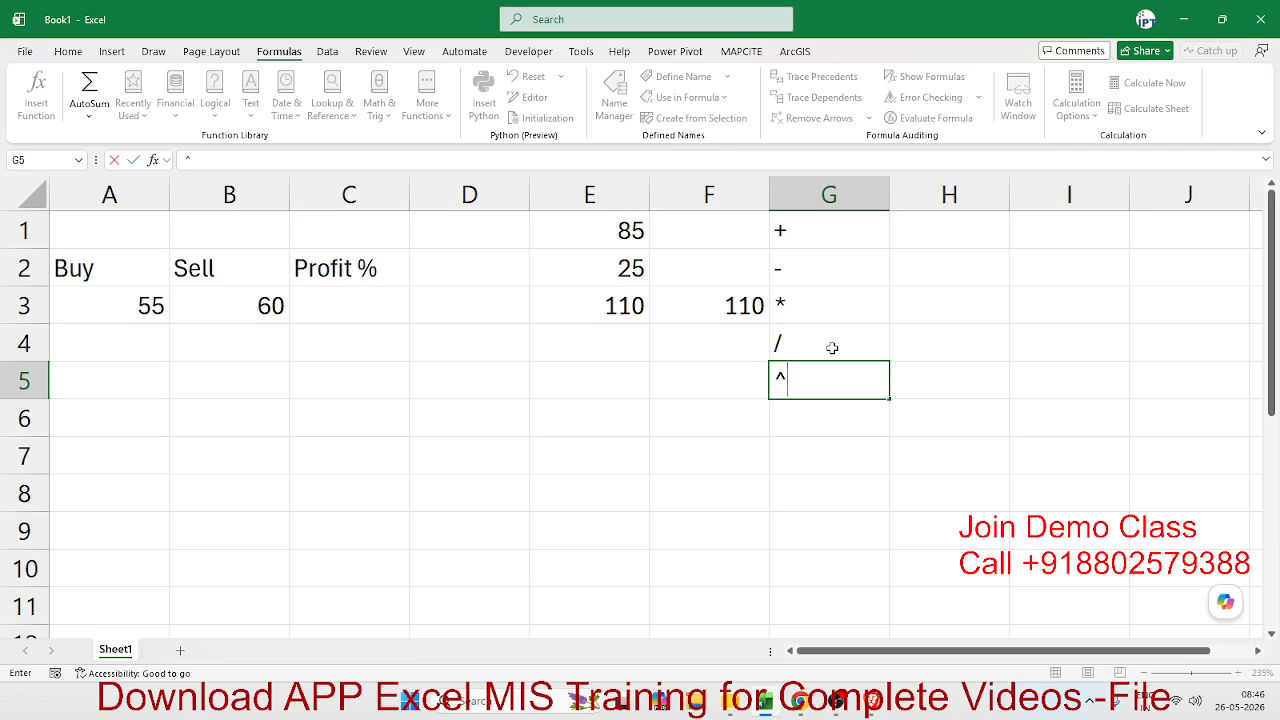
pyautogui.press('Return')
# - Demonstrate the power operator in cell E6 with the formula =10^3
pyautogui.press('Left')
pyautogui.press('Left')
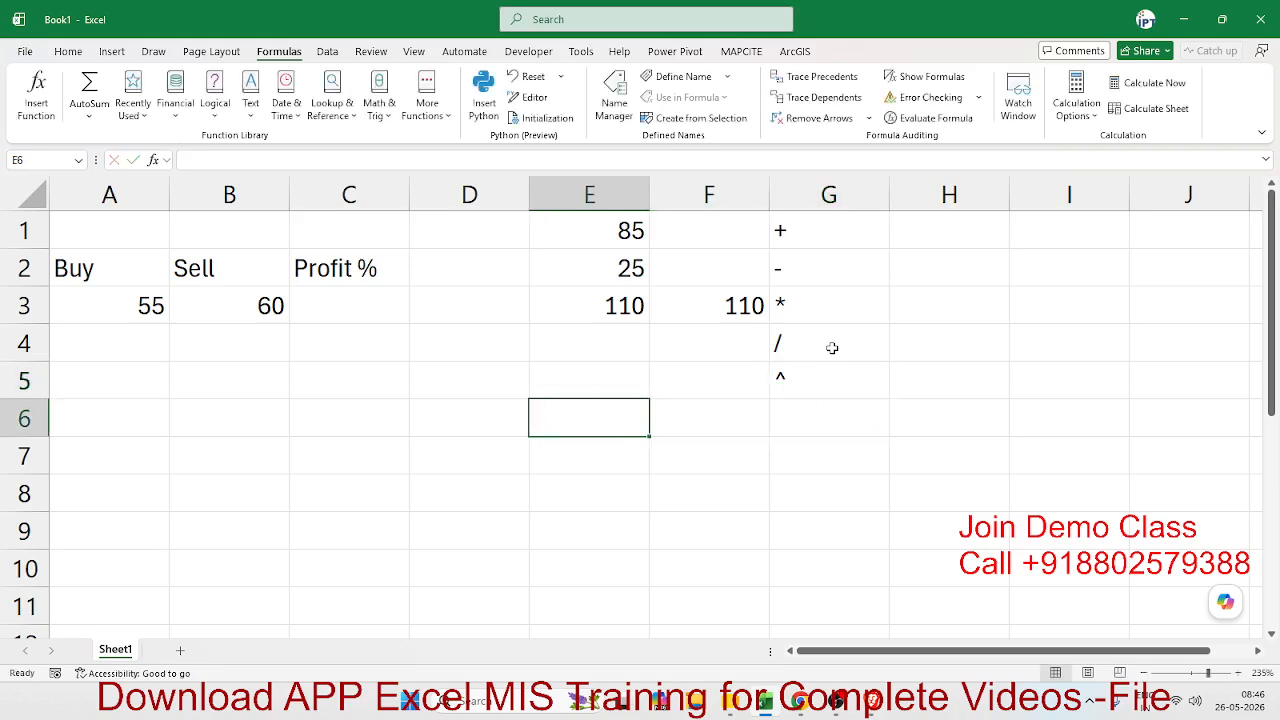
pyautogui.write('=10')
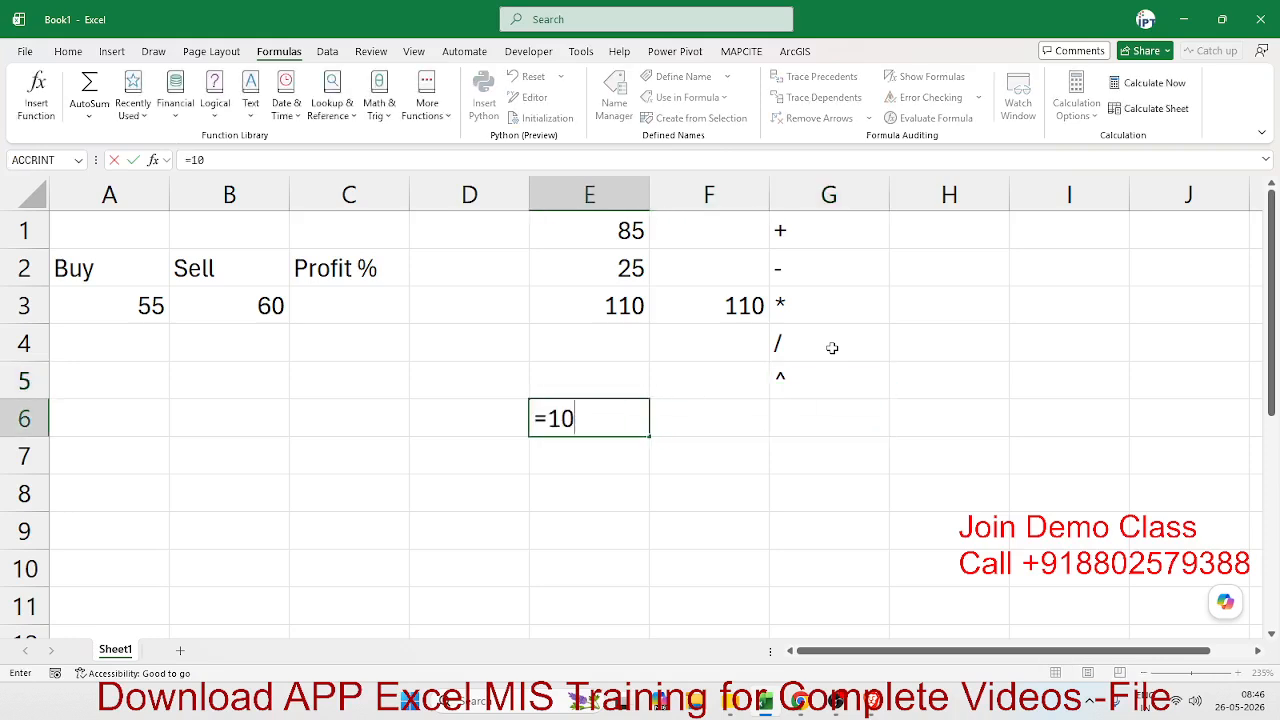
pyautogui.write('^2')
pyautogui.press('BackSpace')
pyautogui.write('3')
pyautogui.press('Return')
pyautogui.press('Up')
pyautogui.press('Right')
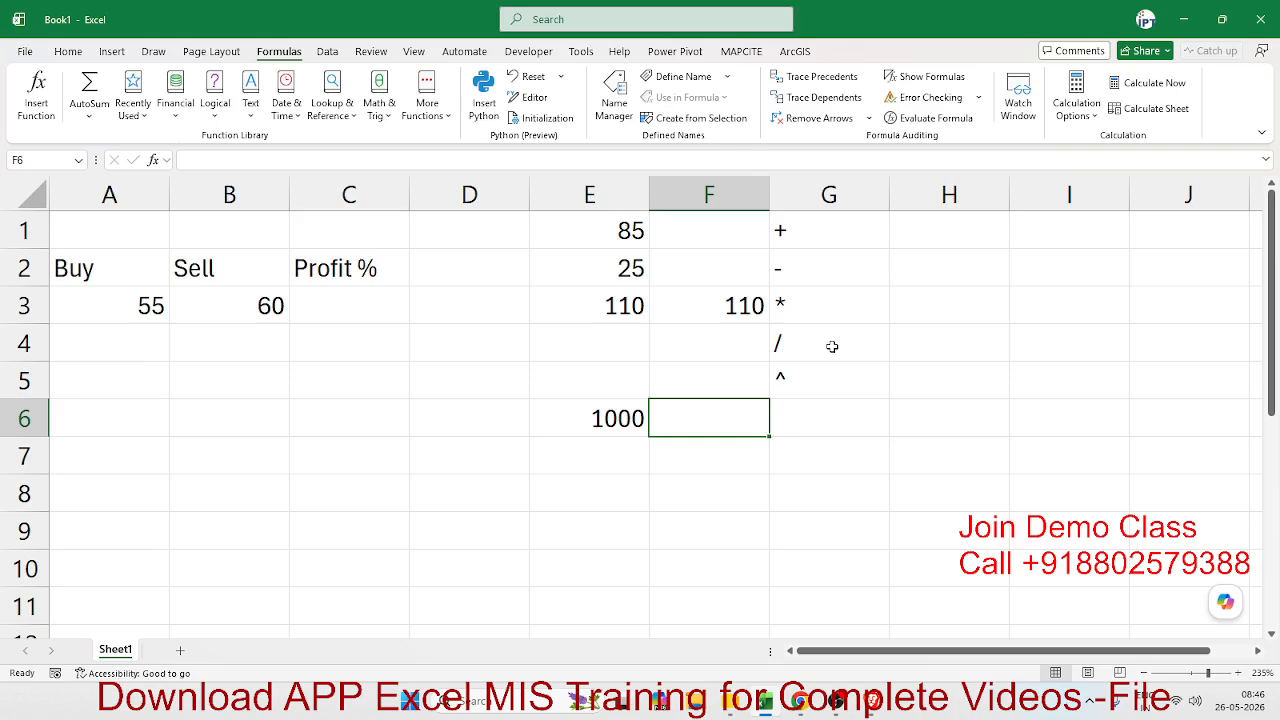
pyautogui.write('^')
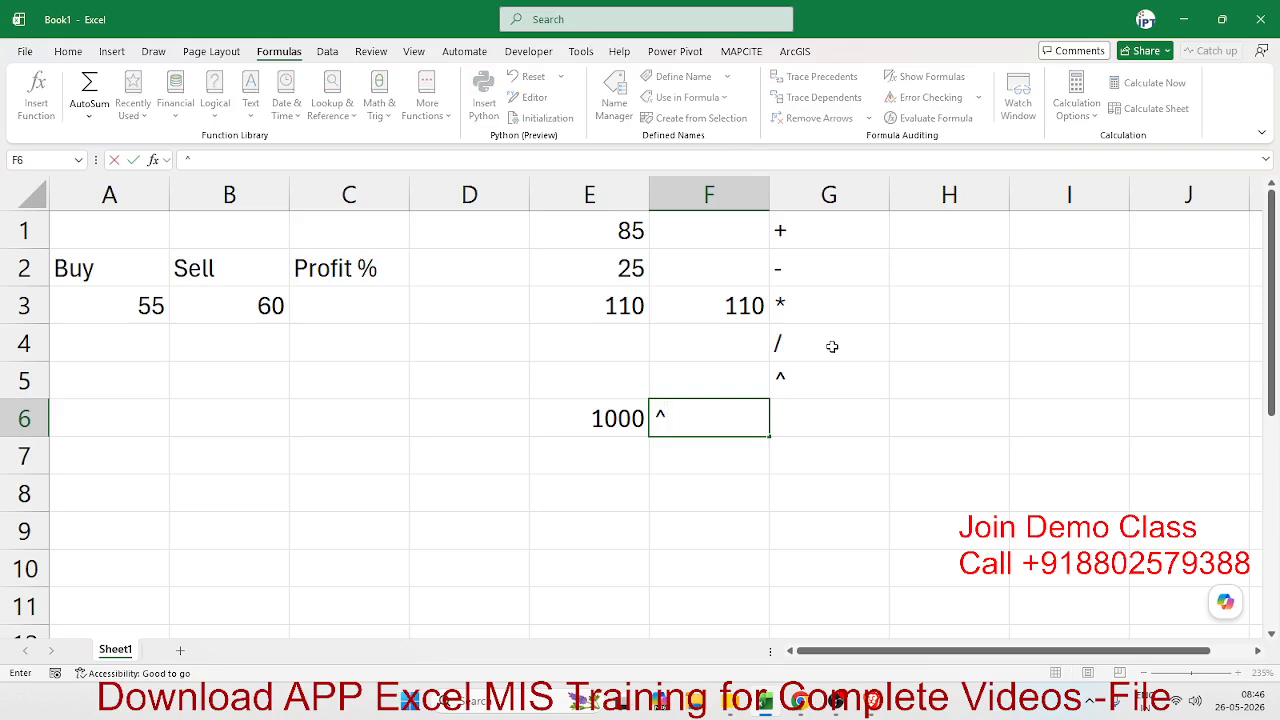
pyautogui.press('Escape')
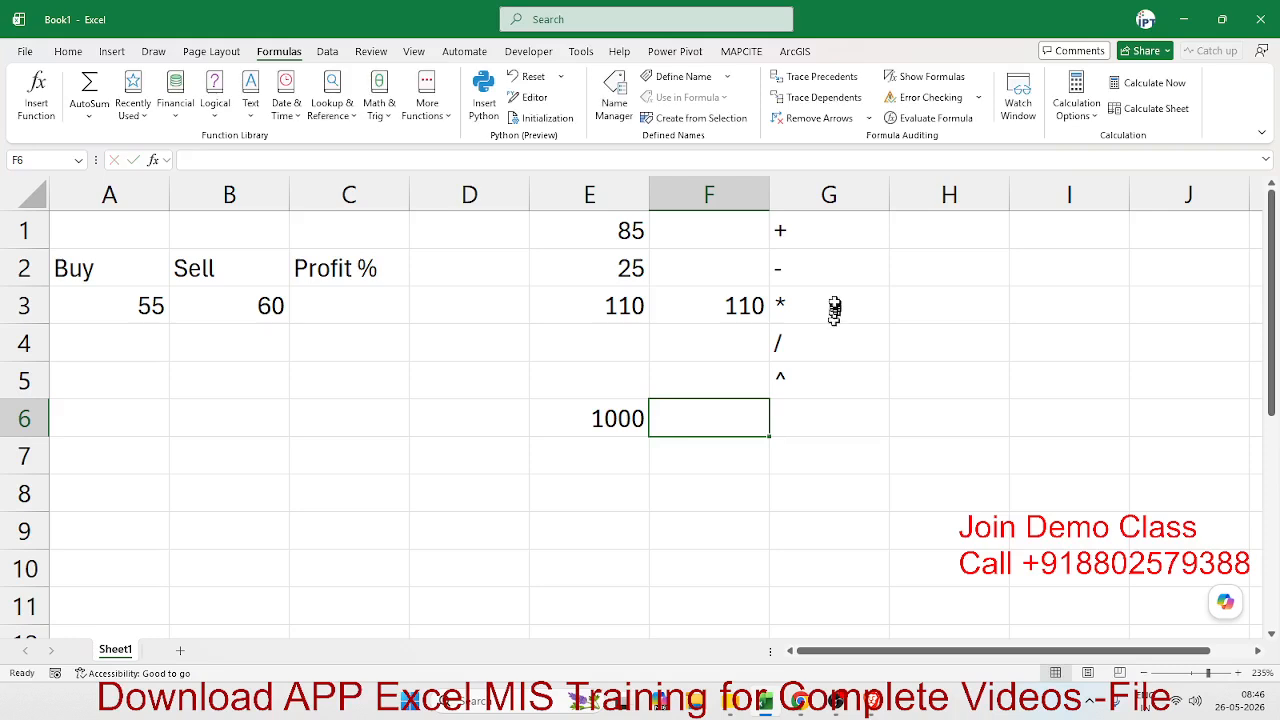
# - Compare the plain addition formula in F3 and the operators in column G with the Logical, Text and Date & Time function categories
pyautogui.click(652, 306)
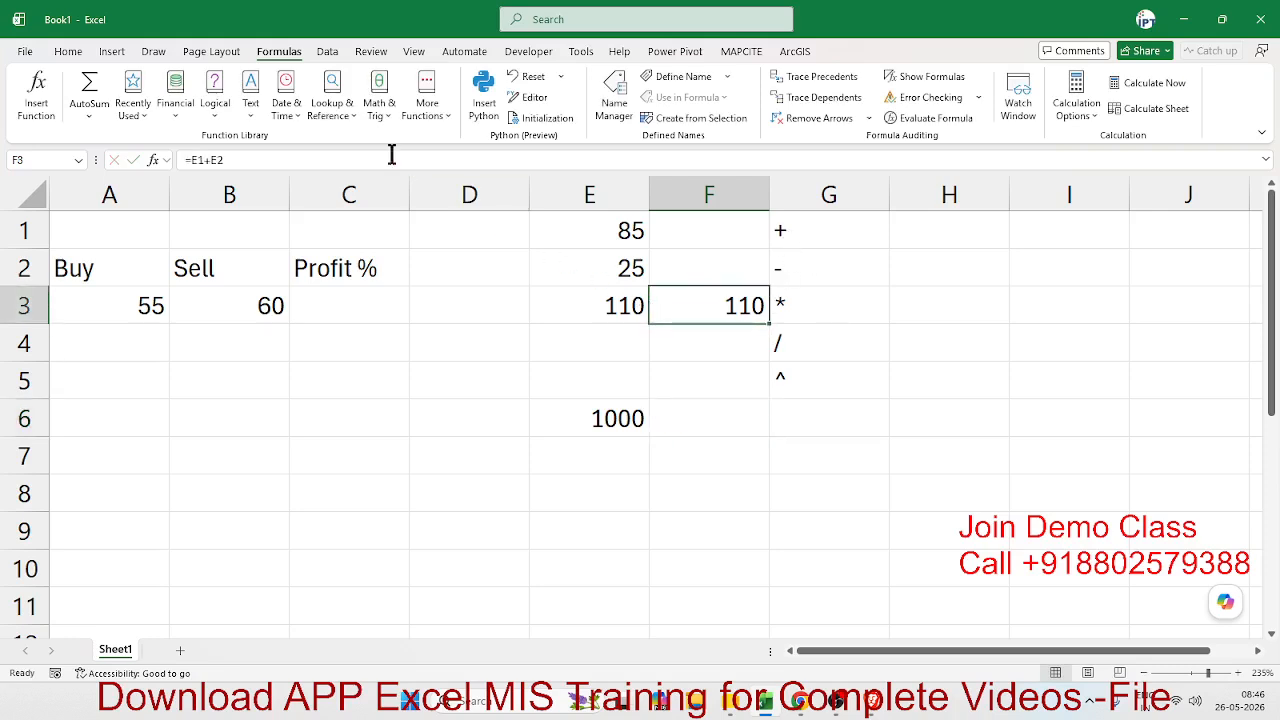
pyautogui.click(177, 105)
pyautogui.click(212, 107)
pyautogui.click(213, 106)
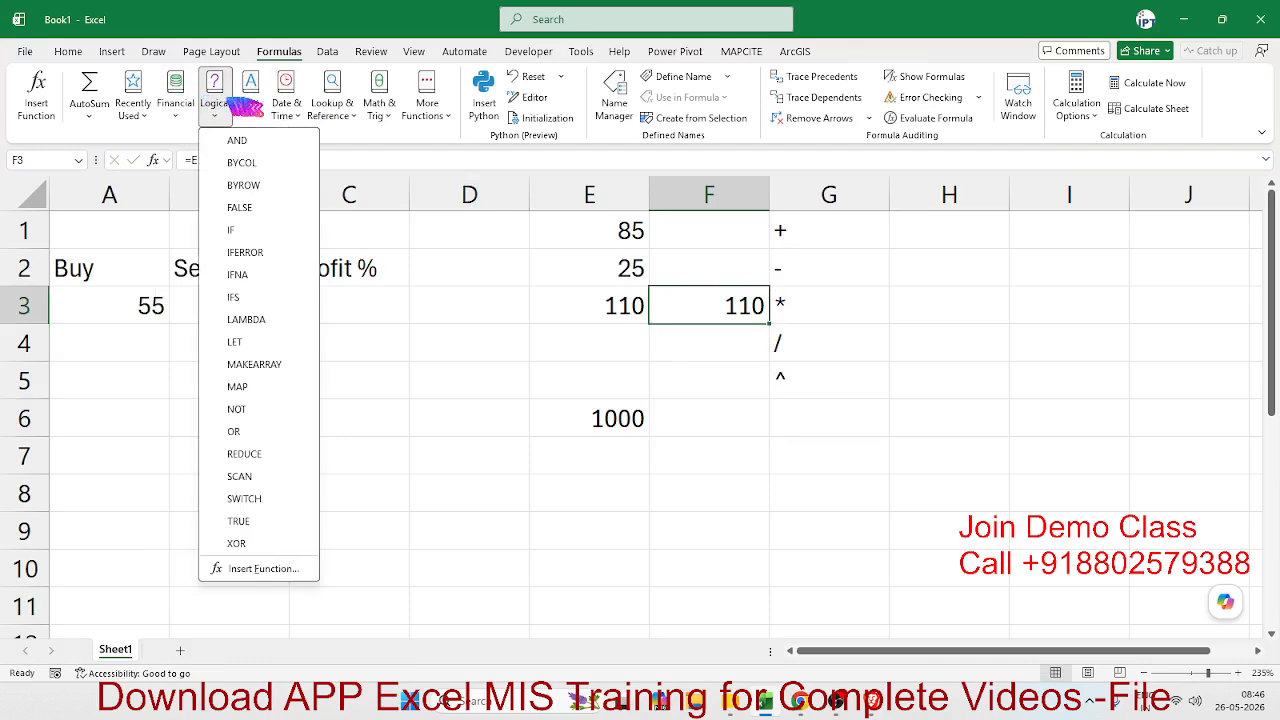
pyautogui.click(251, 106)
pyautogui.click(286, 108)
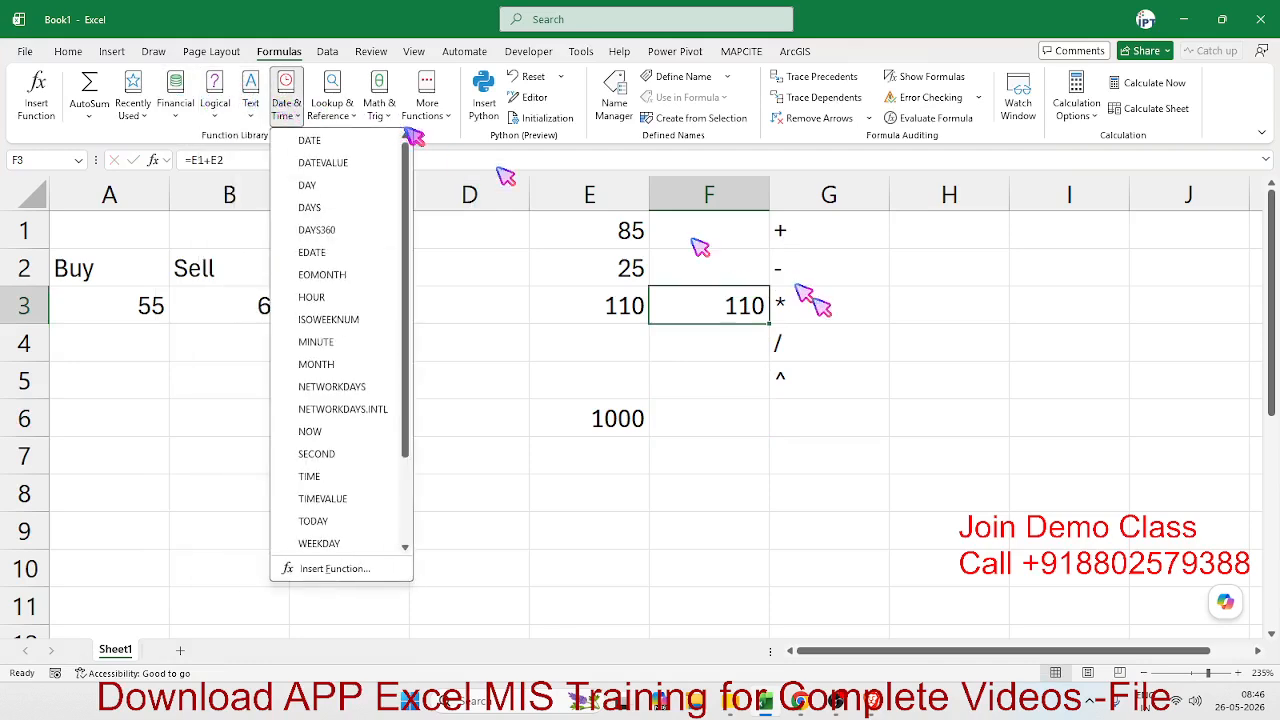
pyautogui.click(581, 330)
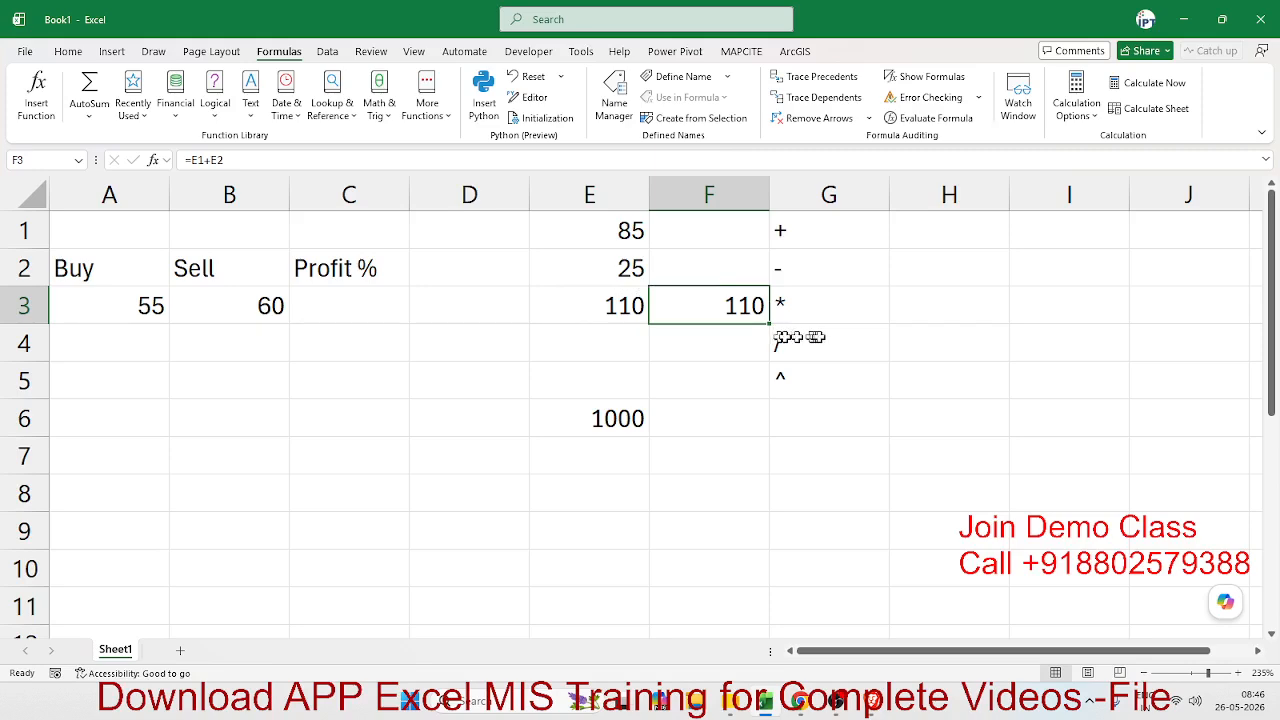
pyautogui.moveTo(810, 378); pyautogui.dragTo(776, 232)
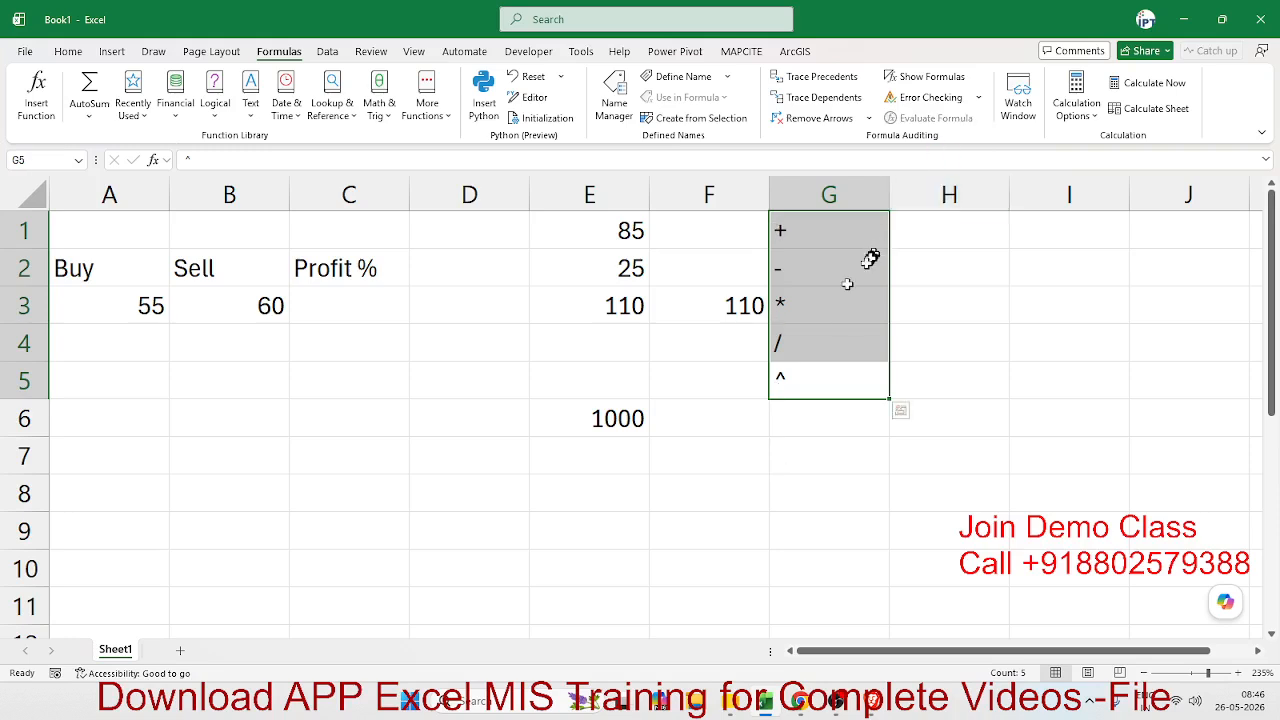
# - Handwrite the profit fraction S - B over B on the sheet below the sample numbers with the orange pen
pyautogui.click(330, 318)
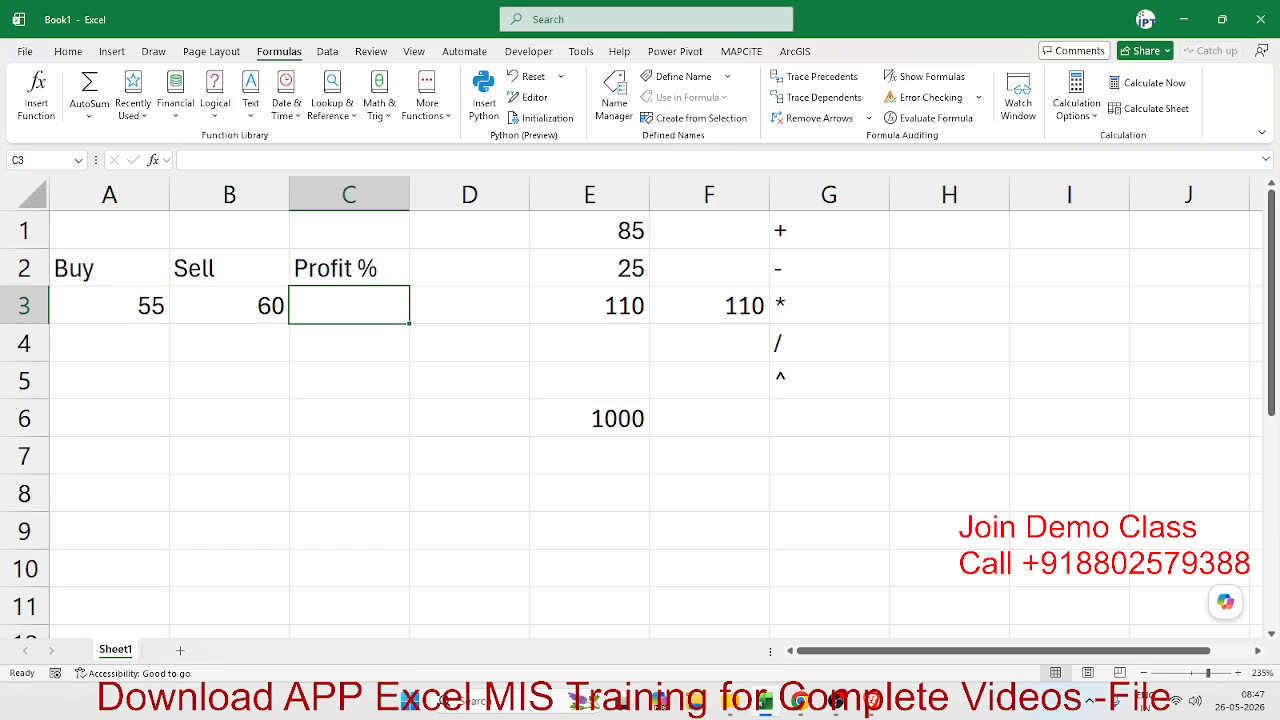
pyautogui.hotkey('alt', 'Tab')
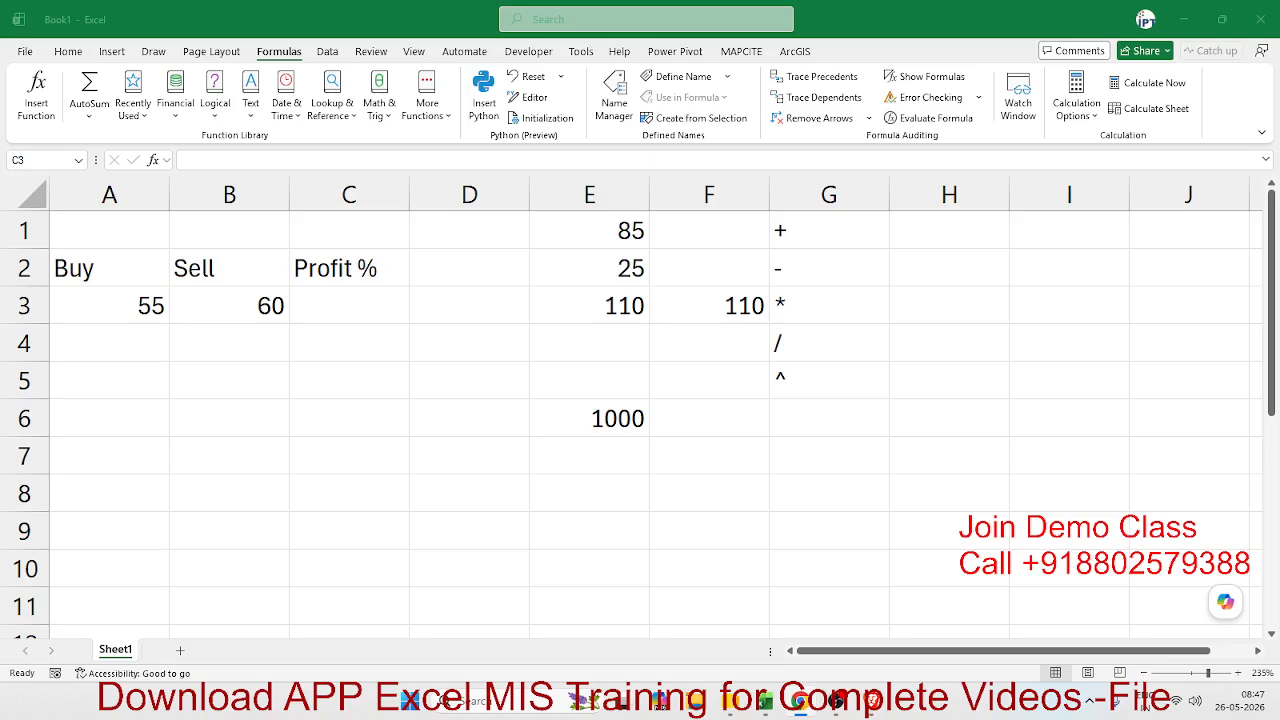
pyautogui.click(445, 402)
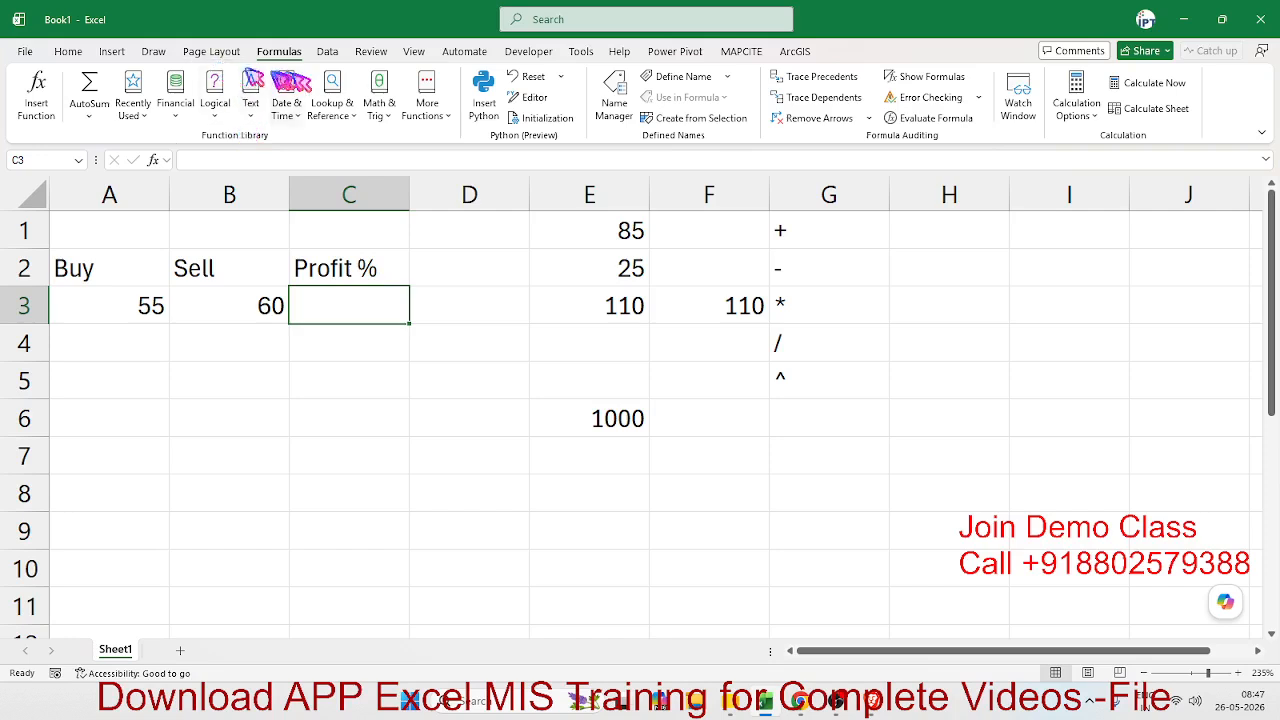
pyautogui.click(153, 51)
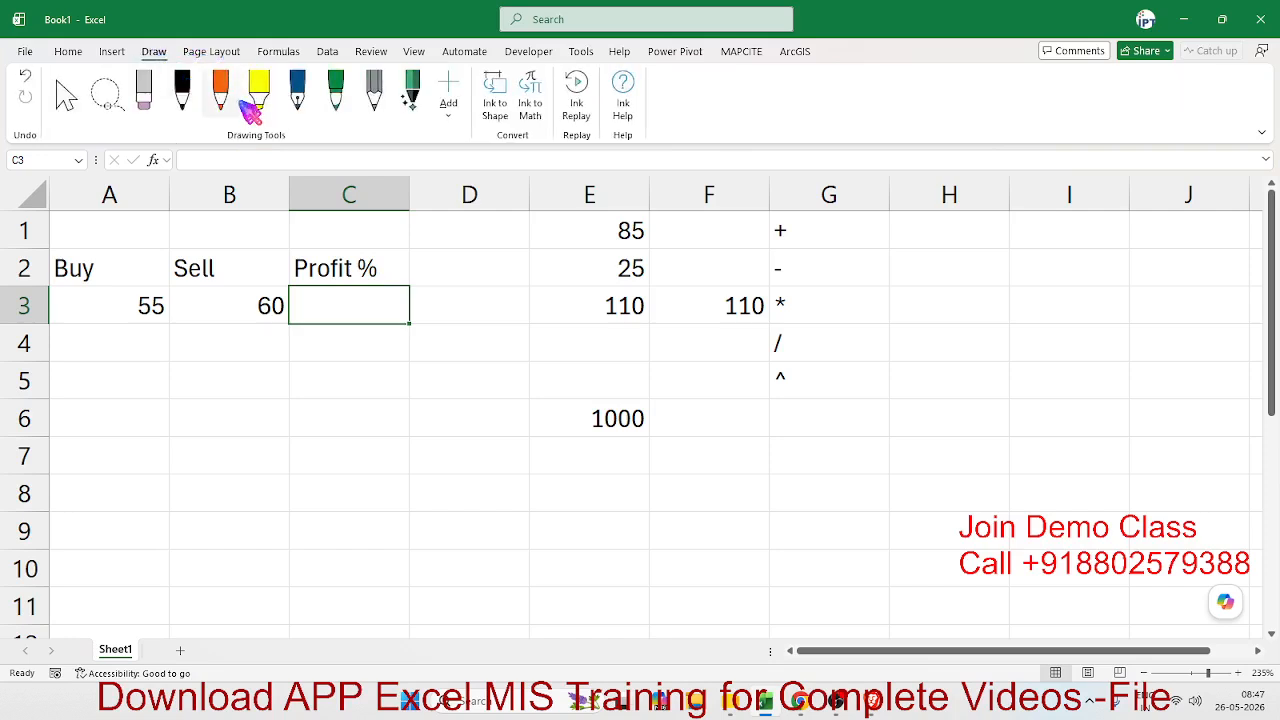
pyautogui.click(221, 90)
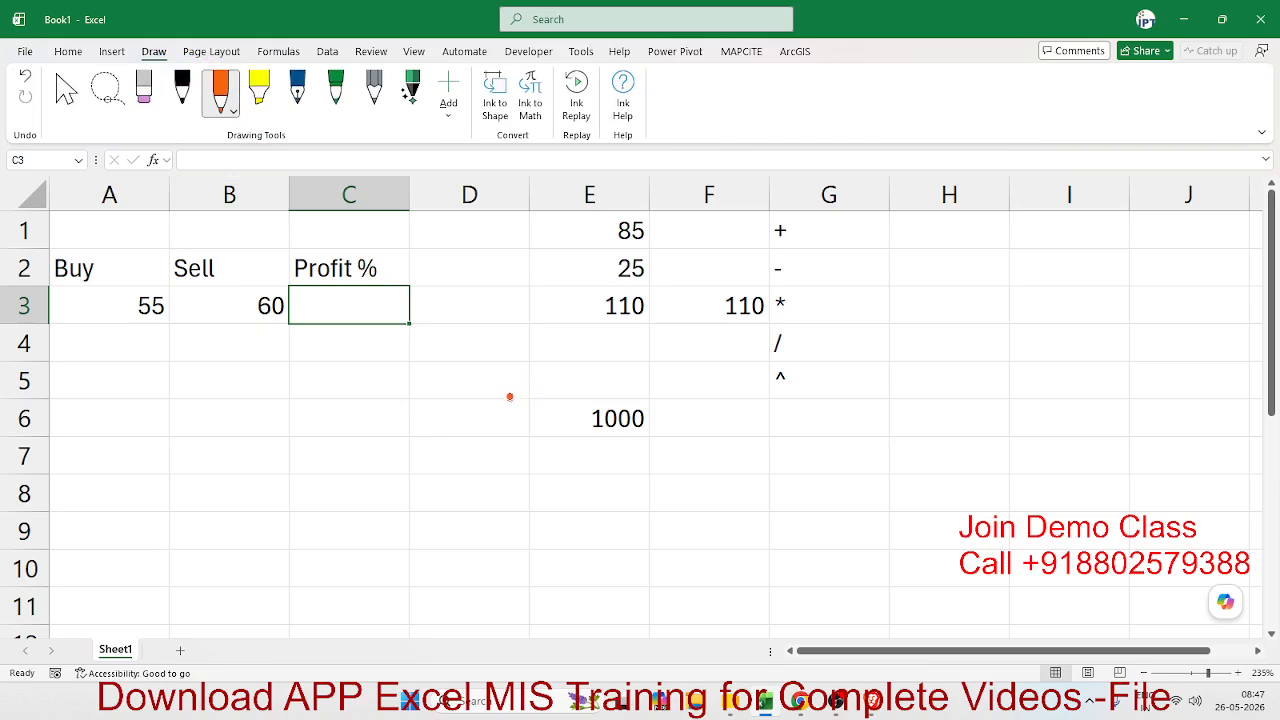
pyautogui.moveTo(500, 353); pyautogui.dragTo(472, 447)
pyautogui.moveTo(530, 401); pyautogui.dragTo(577, 386)
pyautogui.moveTo(593, 338)
pyautogui.mouseDown()
pyautogui.moveTo(610, 403)
pyautogui.moveTo(598, 338)
pyautogui.moveTo(630, 335)
pyautogui.moveTo(650, 362)
pyautogui.moveTo(620, 409)
pyautogui.mouseUp()
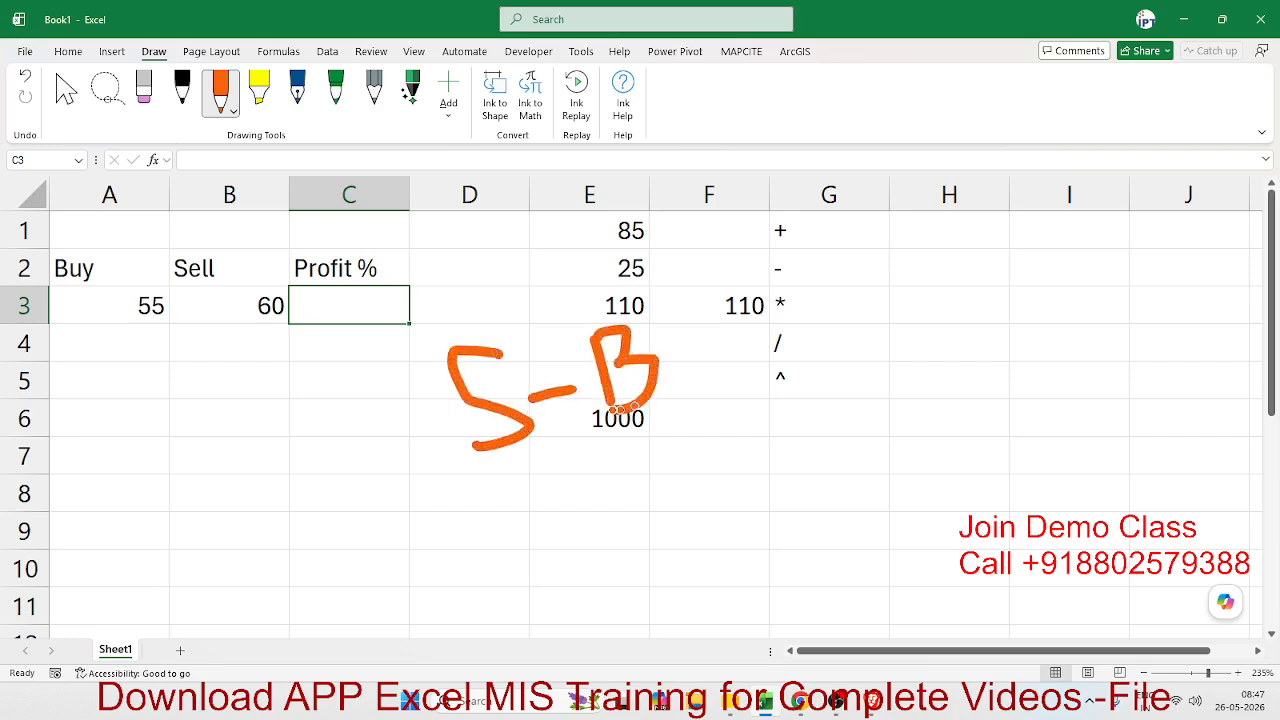
pyautogui.moveTo(470, 476); pyautogui.dragTo(737, 436)
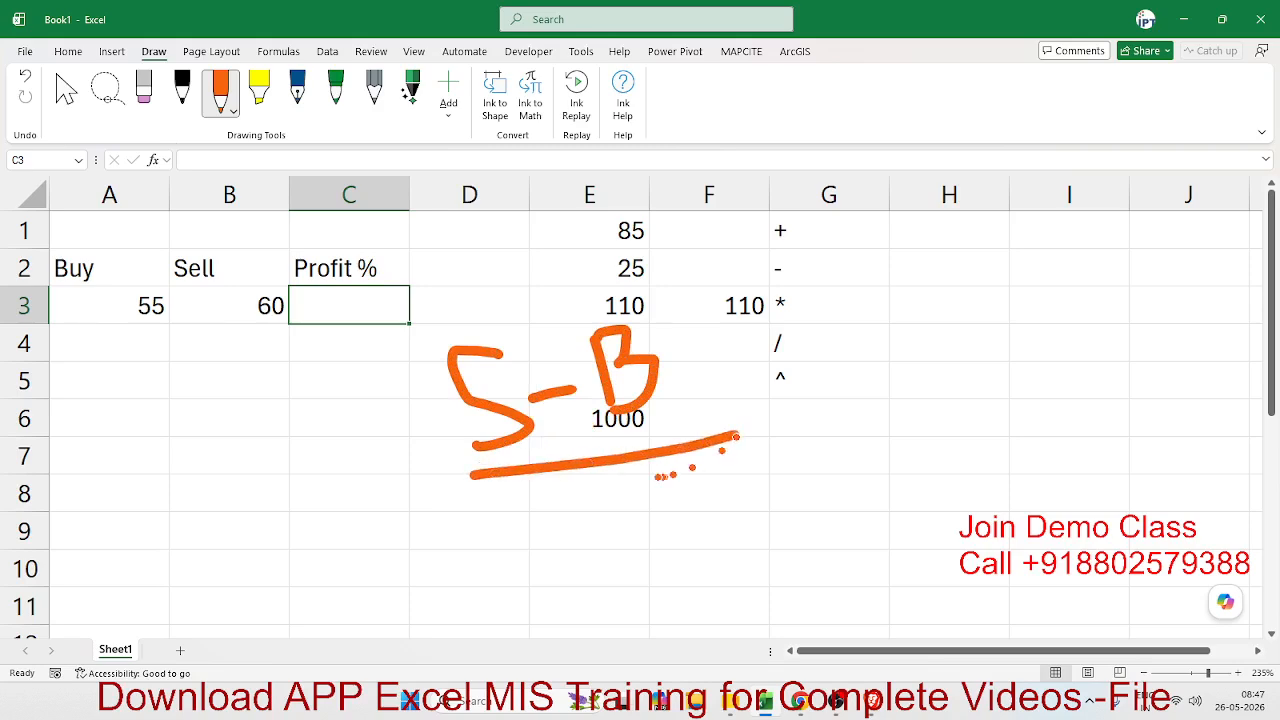
pyautogui.moveTo(622, 478); pyautogui.dragTo(625, 555)
pyautogui.moveTo(622, 478)
pyautogui.mouseDown()
pyautogui.moveTo(658, 540)
pyautogui.moveTo(692, 545)
pyautogui.moveTo(620, 576)
pyautogui.mouseUp()
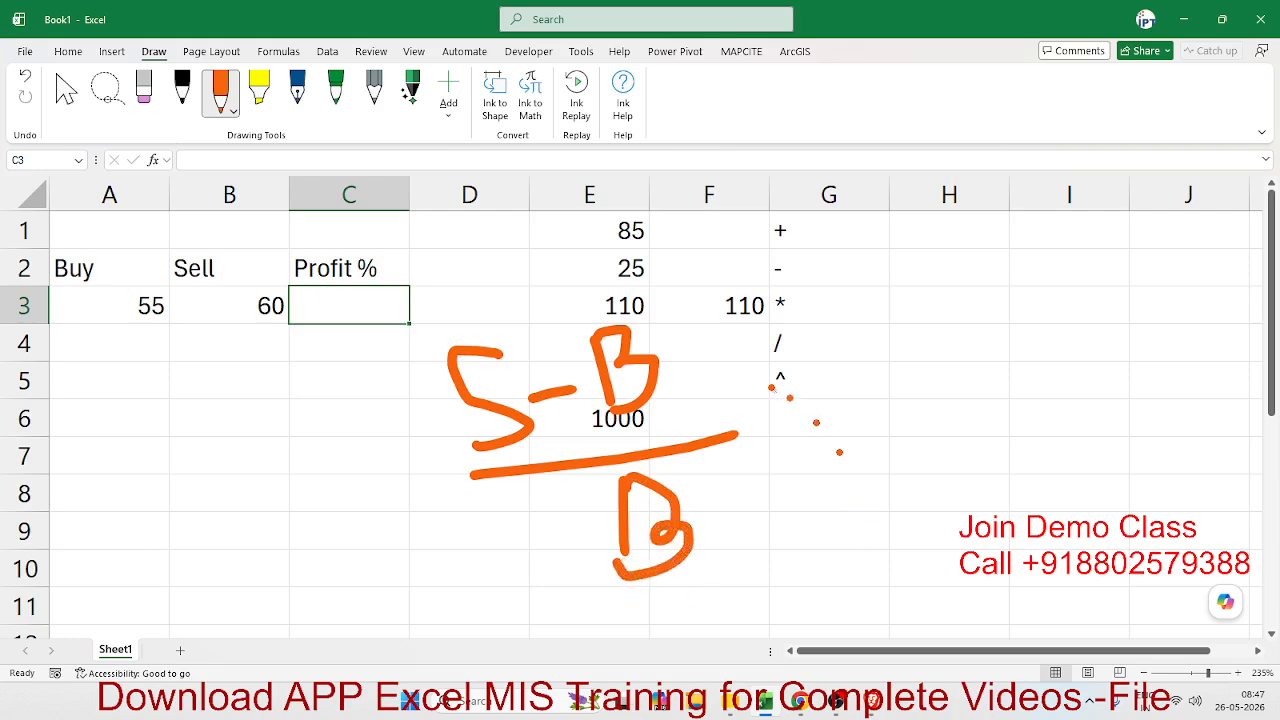
# - Handwrite X 100 beside the profit fraction in orange ink
pyautogui.moveTo(760, 396); pyautogui.dragTo(818, 460)
pyautogui.moveTo(806, 398); pyautogui.dragTo(752, 472)
pyautogui.moveTo(838, 373); pyautogui.dragTo(859, 456)
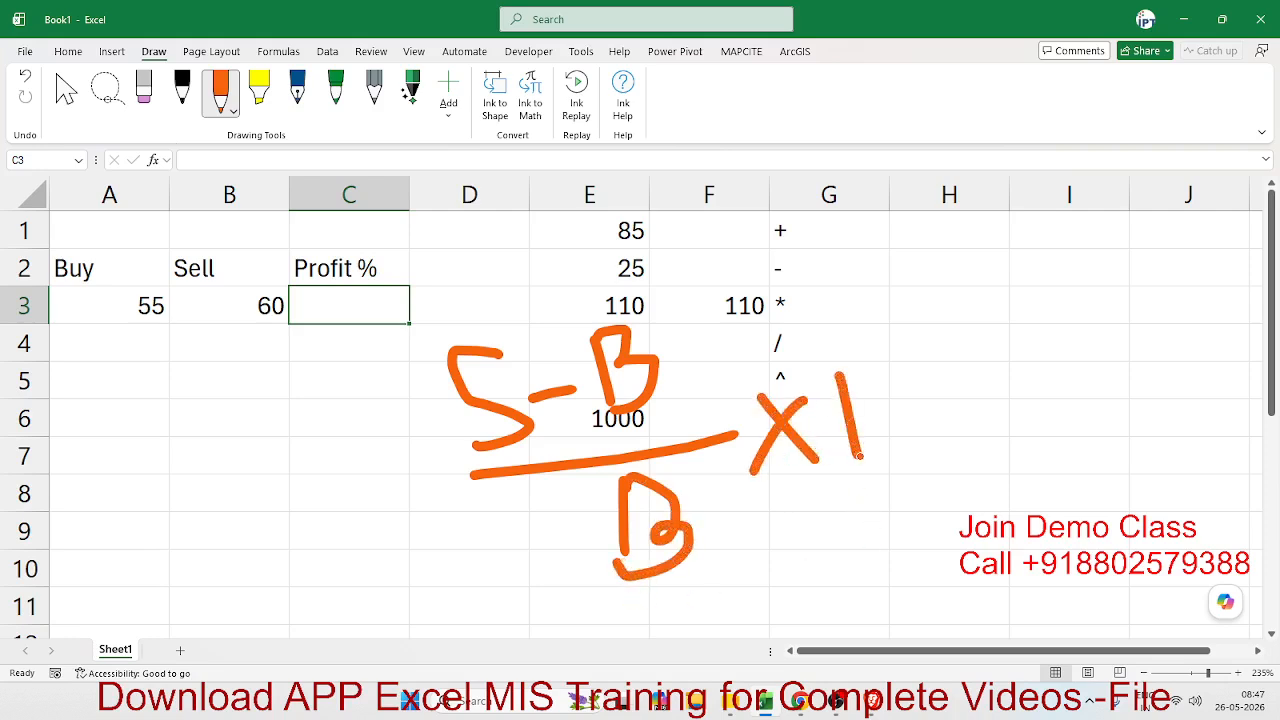
pyautogui.moveTo(893, 388)
pyautogui.mouseDown()
pyautogui.moveTo(870, 425)
pyautogui.moveTo(898, 395)
pyautogui.moveTo(905, 430)
pyautogui.moveTo(935, 410)
pyautogui.mouseUp()
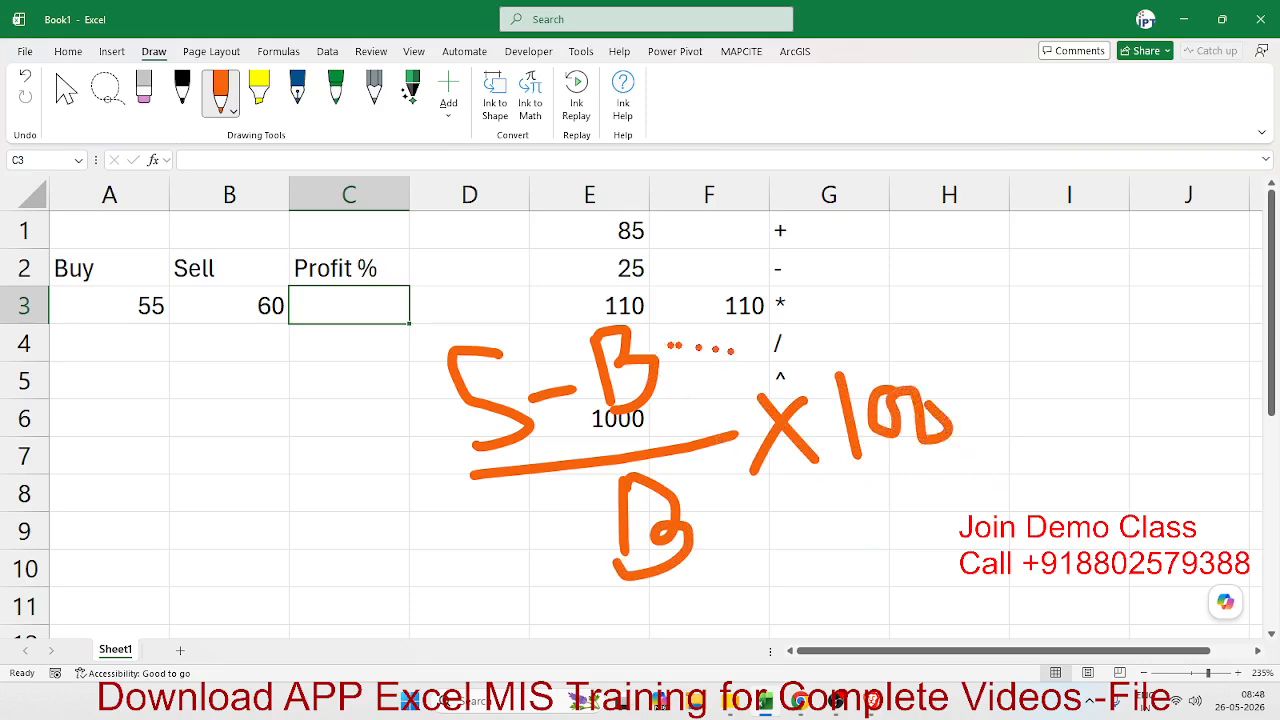
# - Cross out the handwritten X 100, circle the S - B over B fraction, and return to cell selection mode
pyautogui.moveTo(732, 350); pyautogui.dragTo(1005, 520)
pyautogui.moveTo(913, 333); pyautogui.dragTo(815, 530)
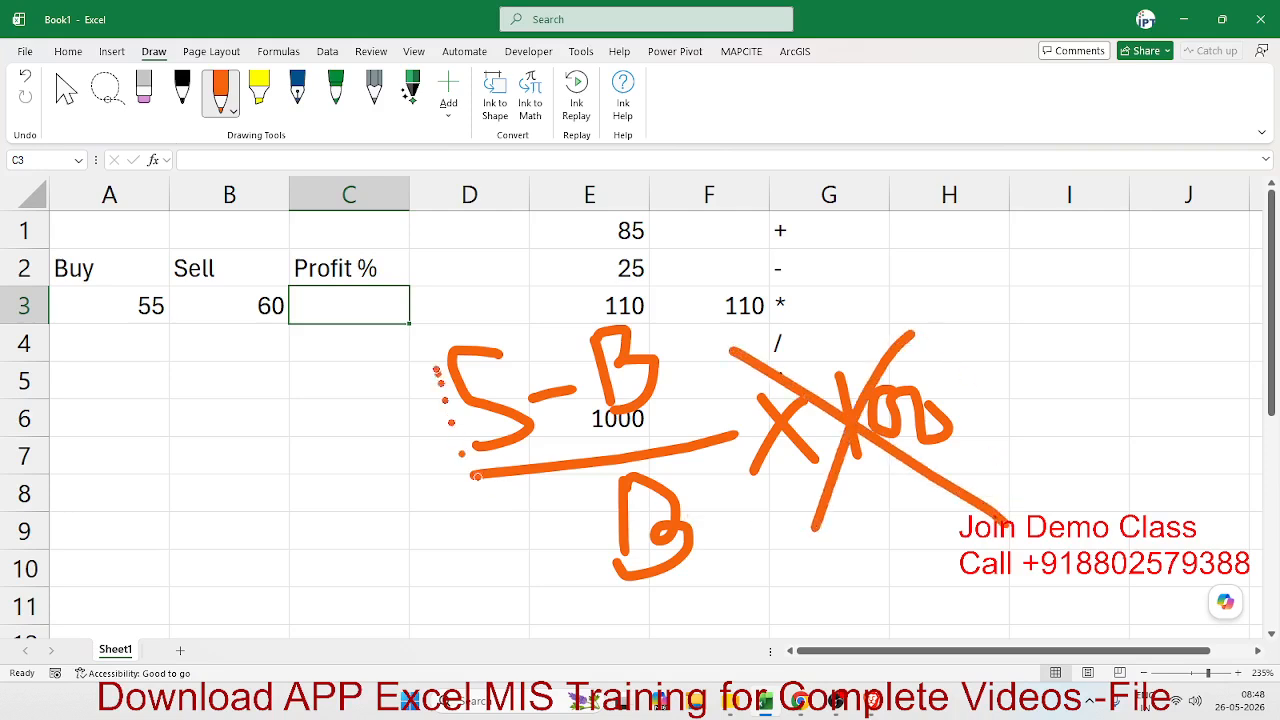
pyautogui.moveTo(430, 338)
pyautogui.mouseDown()
pyautogui.moveTo(396, 384)
pyautogui.moveTo(800, 630)
pyautogui.moveTo(690, 320)
pyautogui.moveTo(549, 308)
pyautogui.mouseUp()
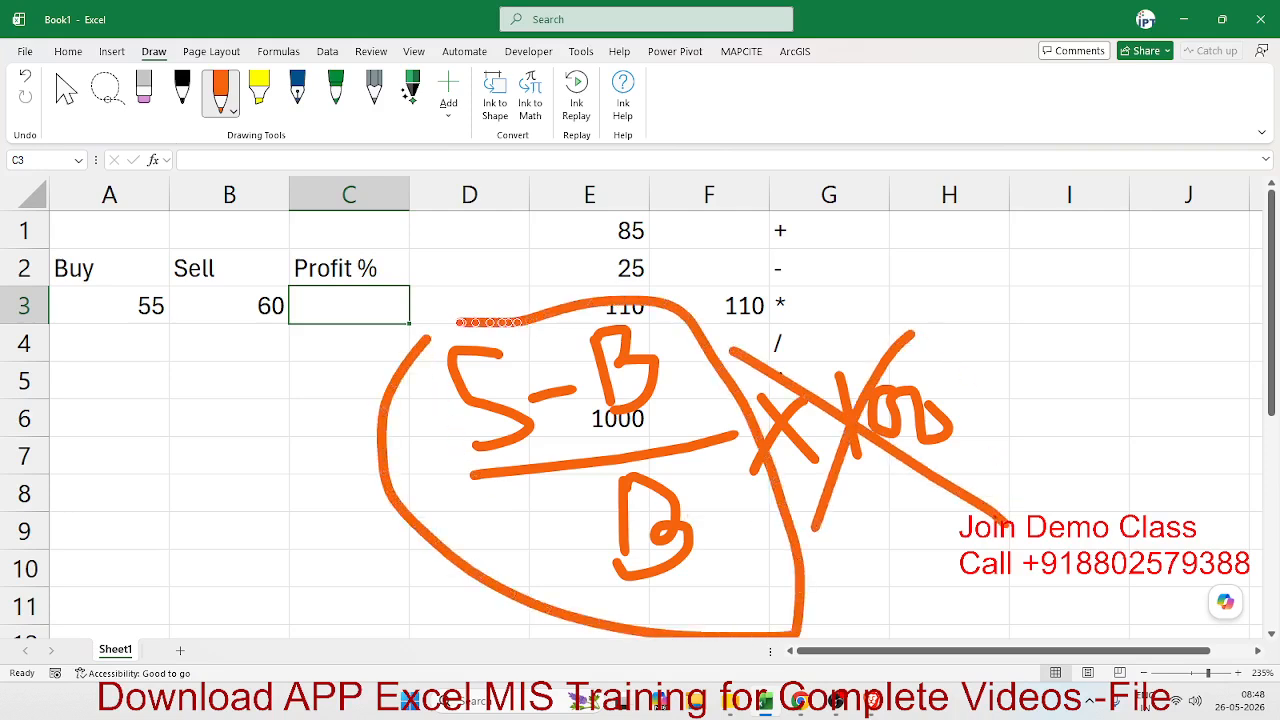
pyautogui.moveTo(457, 322); pyautogui.dragTo(414, 341)
pyautogui.click(72, 98)
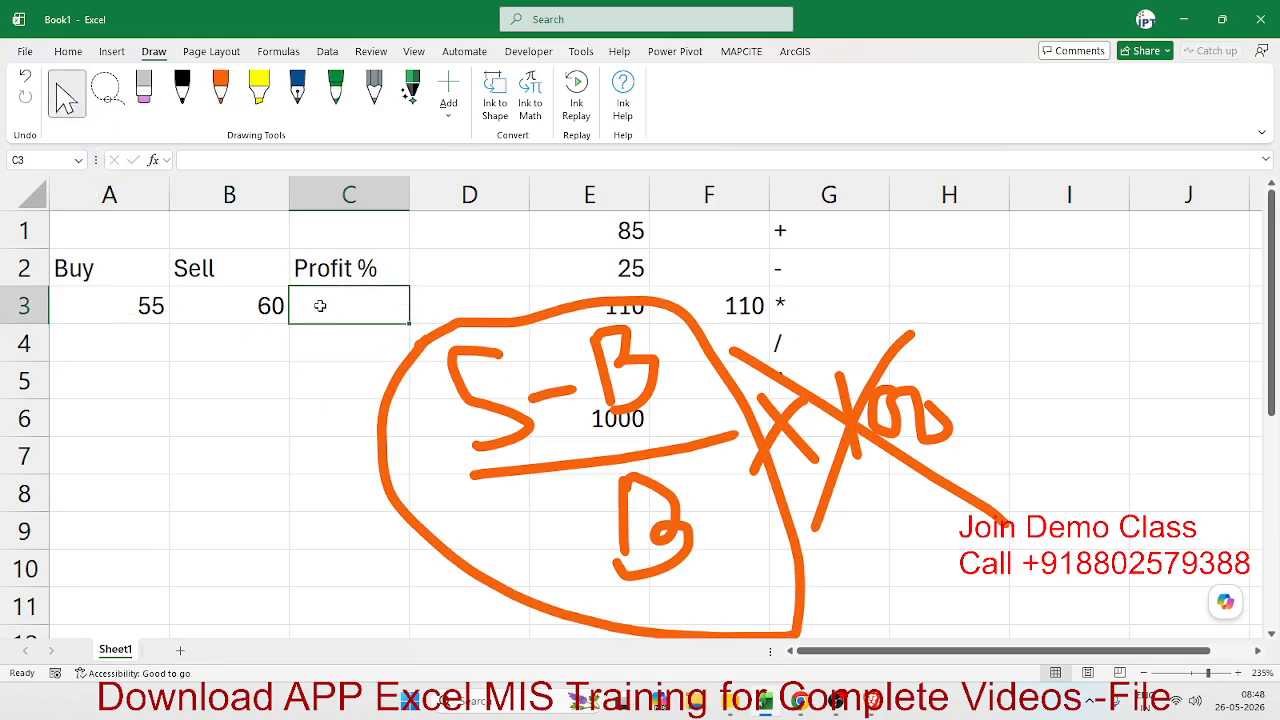
# - Calculate the profit ratio in cell C3 with the formula =(B3-A3)/A3
pyautogui.write('=(')
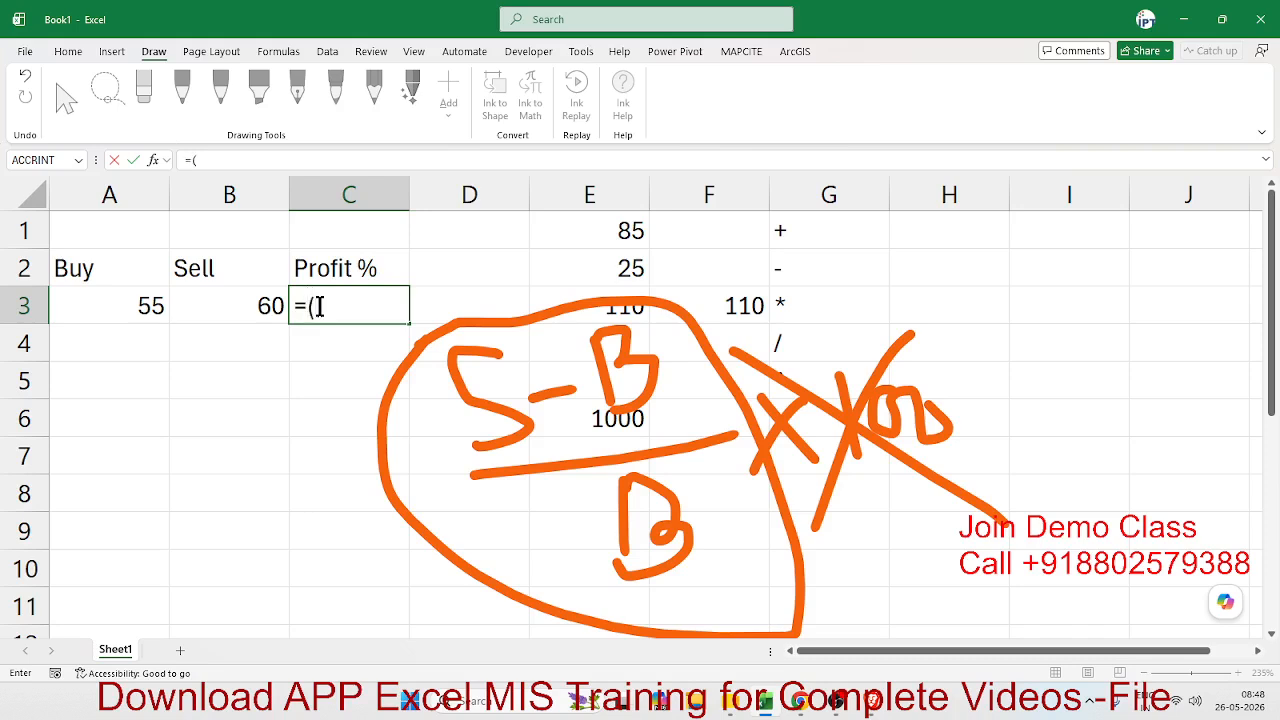
pyautogui.click(226, 313)
pyautogui.write('-')
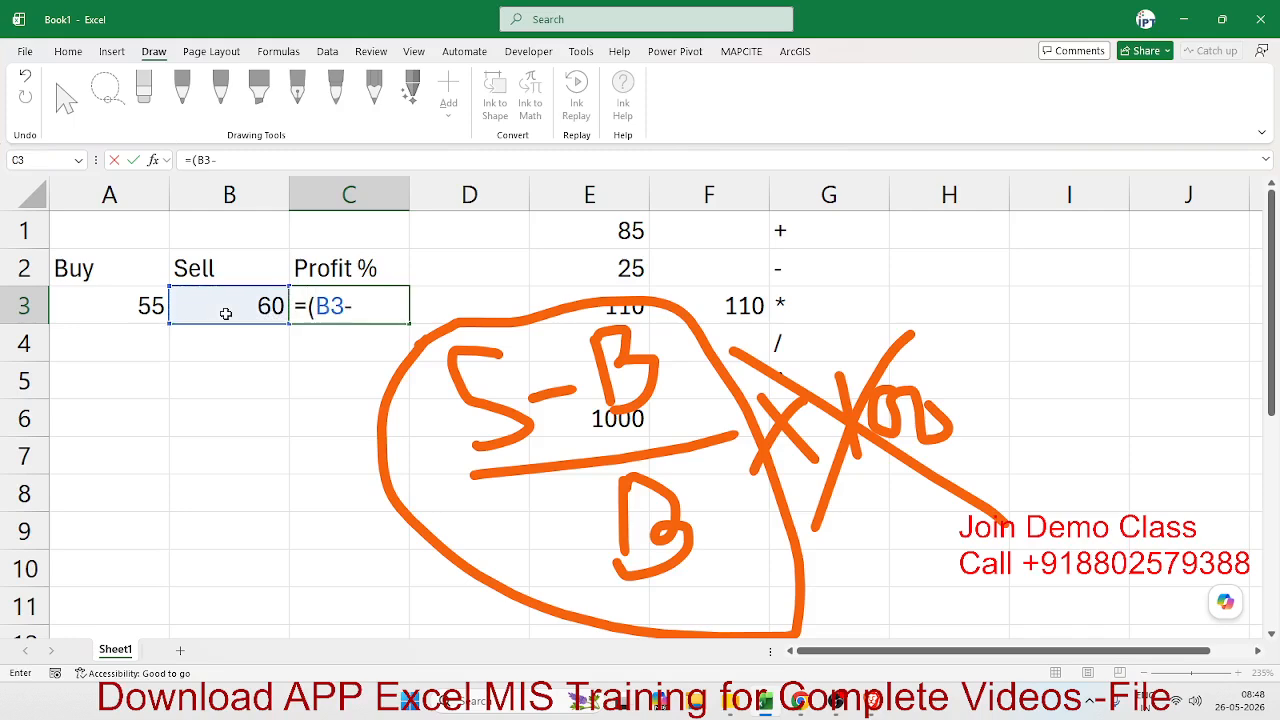
pyautogui.click(152, 304)
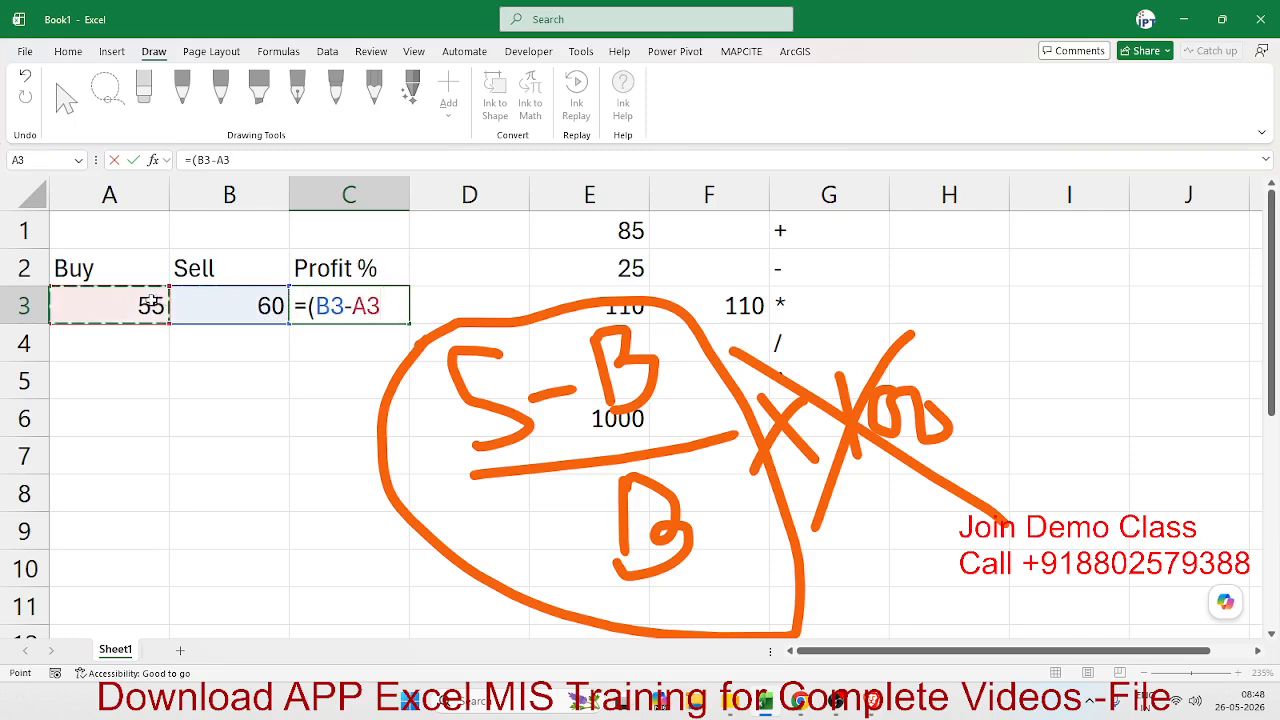
pyautogui.write(')/')
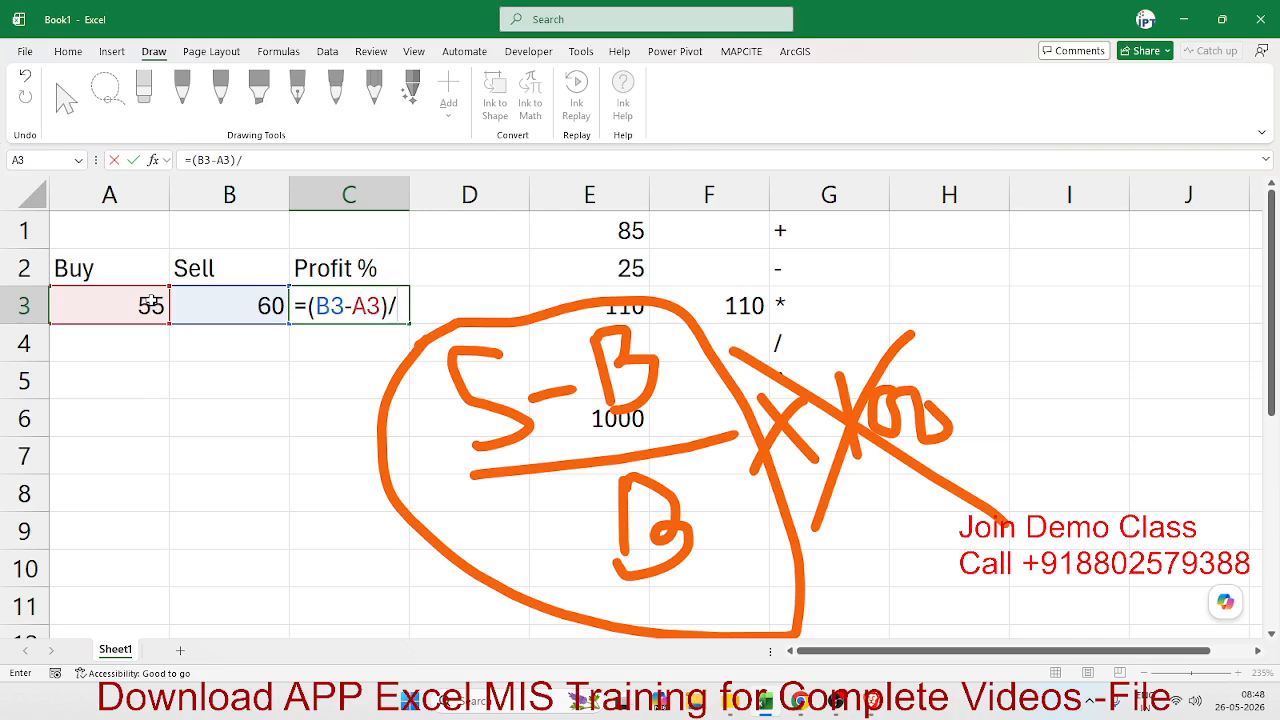
pyautogui.click(152, 304)
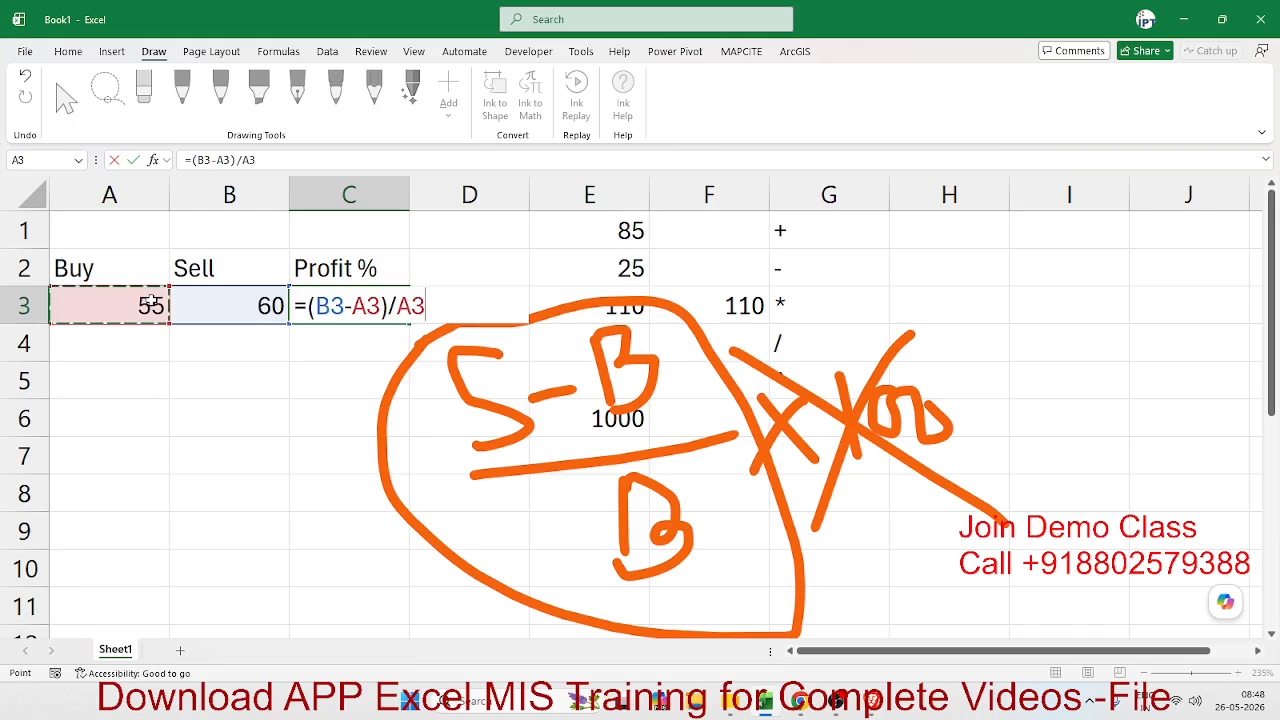
pyautogui.press('Return')
pyautogui.press('Up')
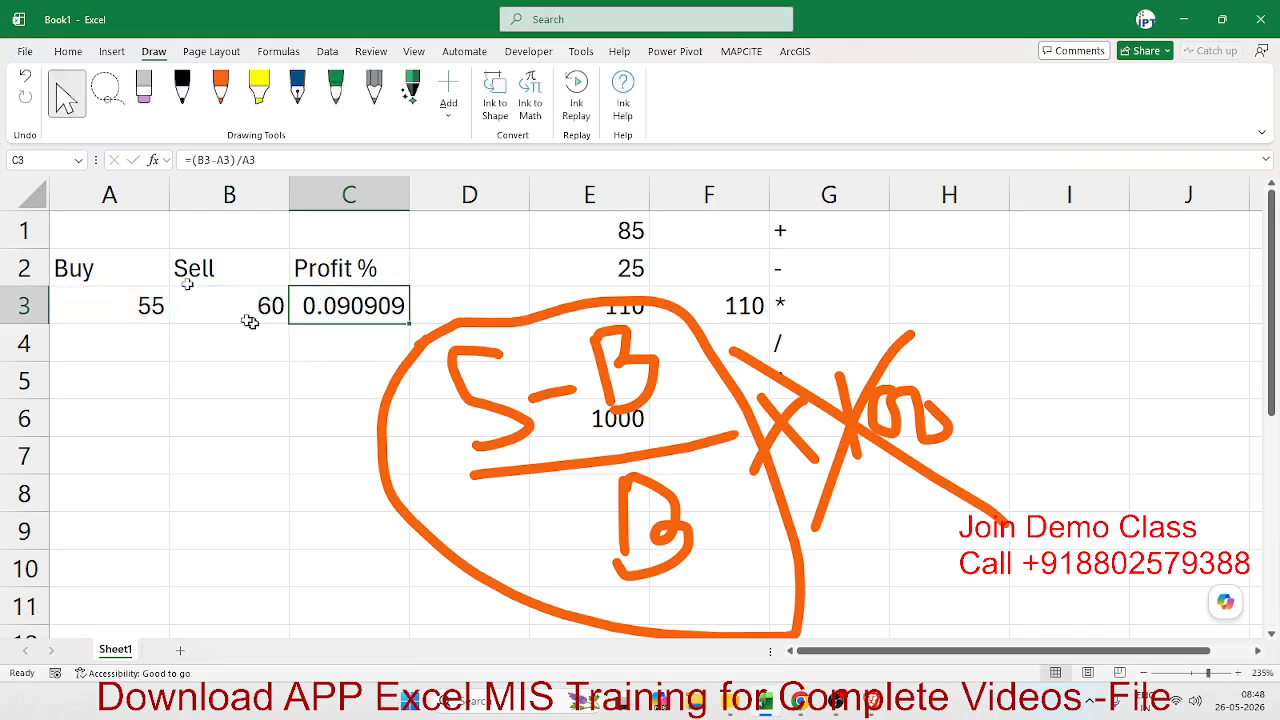
# - Format the profit result in cell C3 as a percentage
pyautogui.click(68, 53)
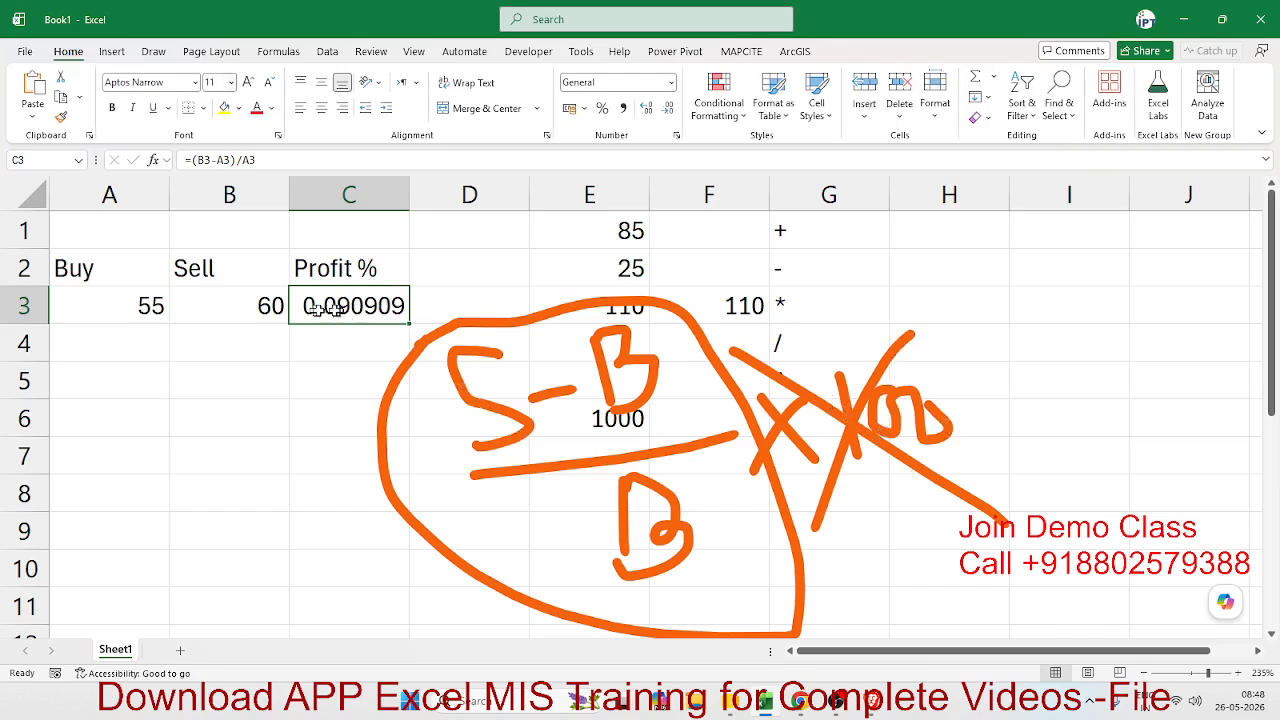
pyautogui.click(603, 108)
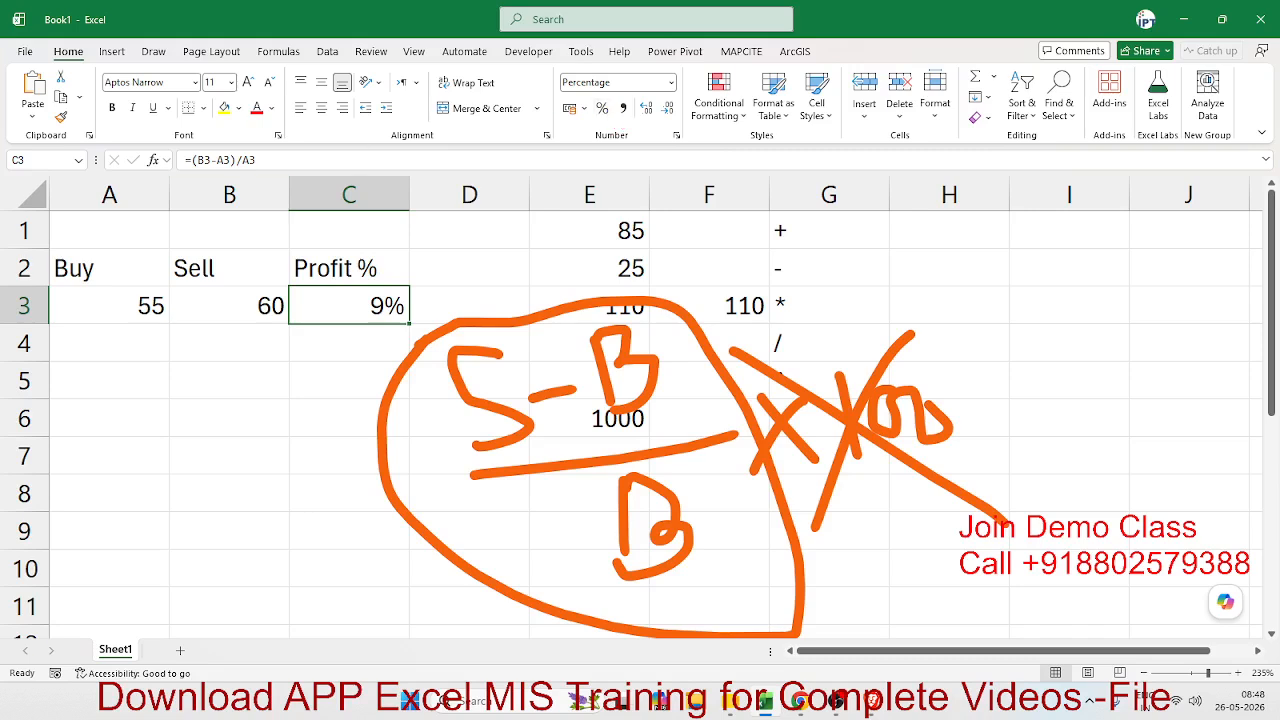
pyautogui.click(18, 392)
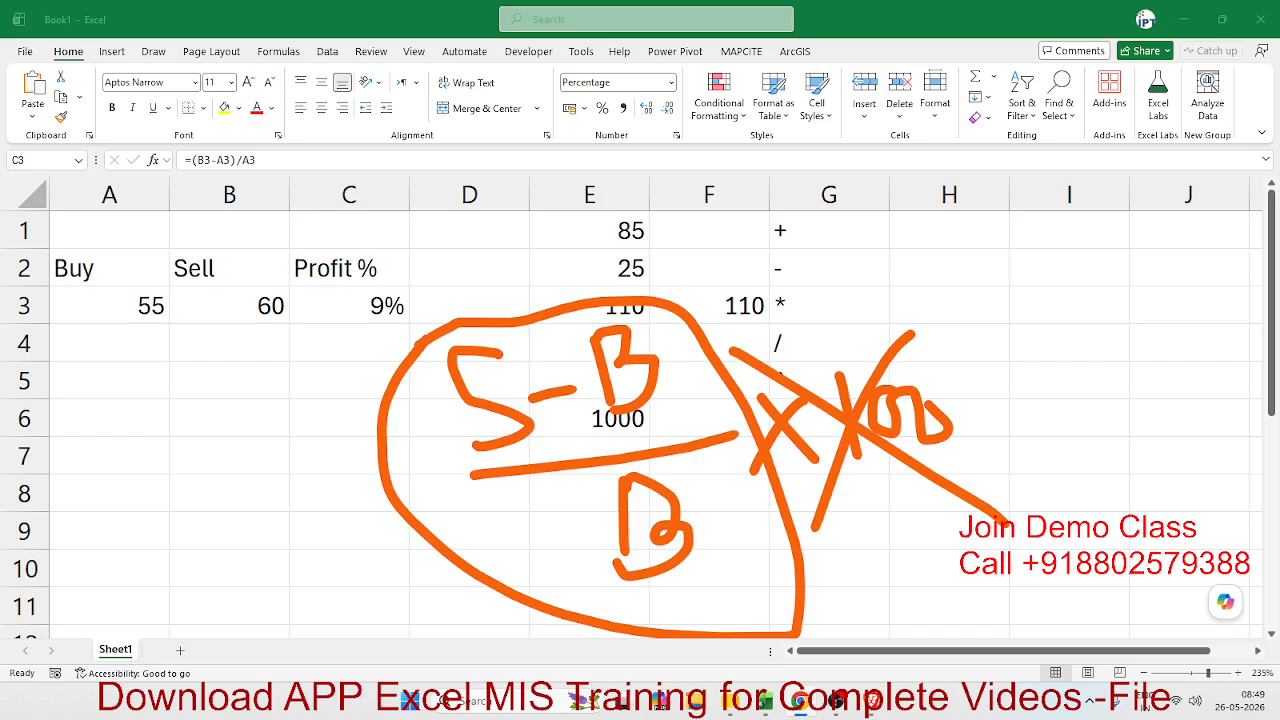
# - Delete all the handwritten orange profit-formula ink from the sheet
pyautogui.click(747, 402)
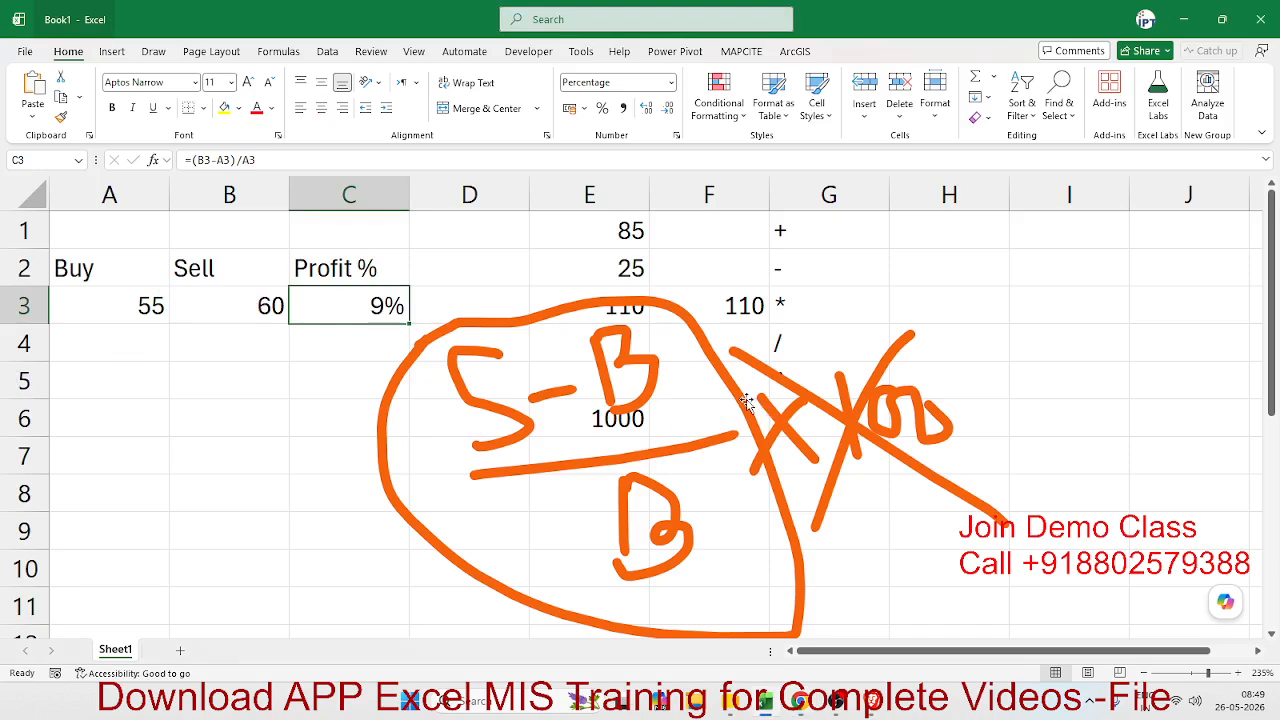
pyautogui.click(747, 402)
pyautogui.press('Delete')
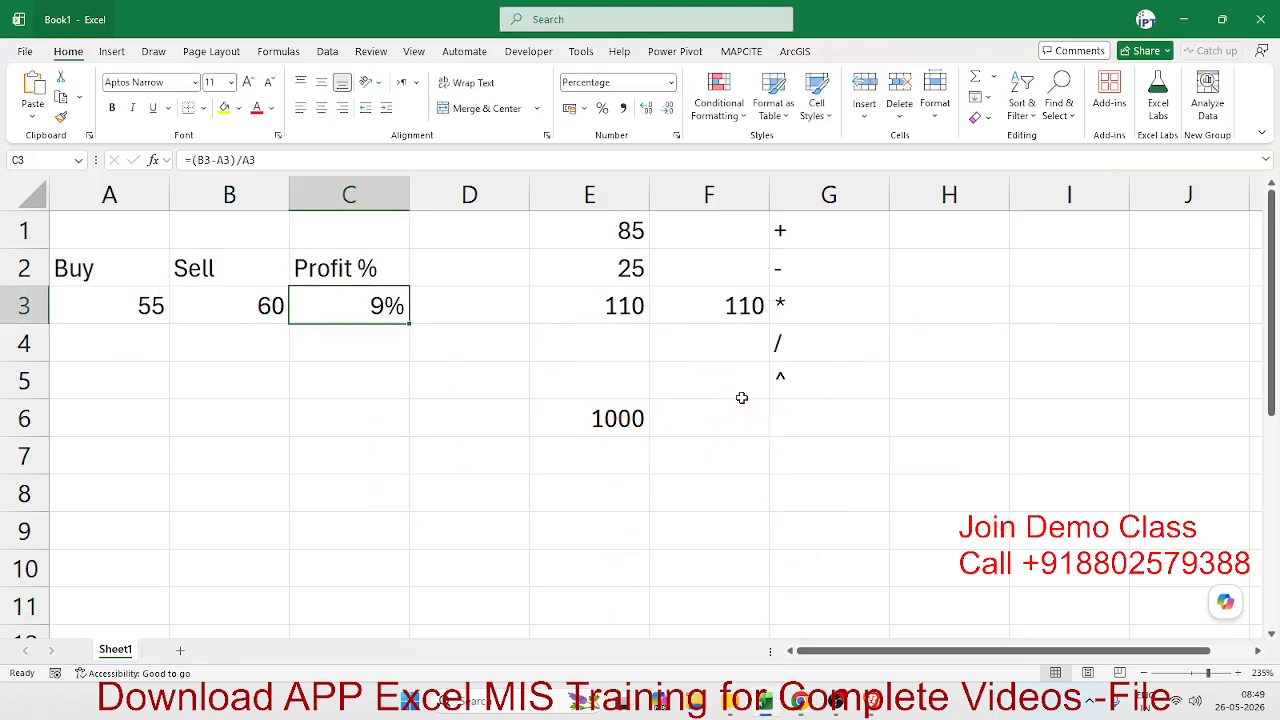
pyautogui.click(270, 402)
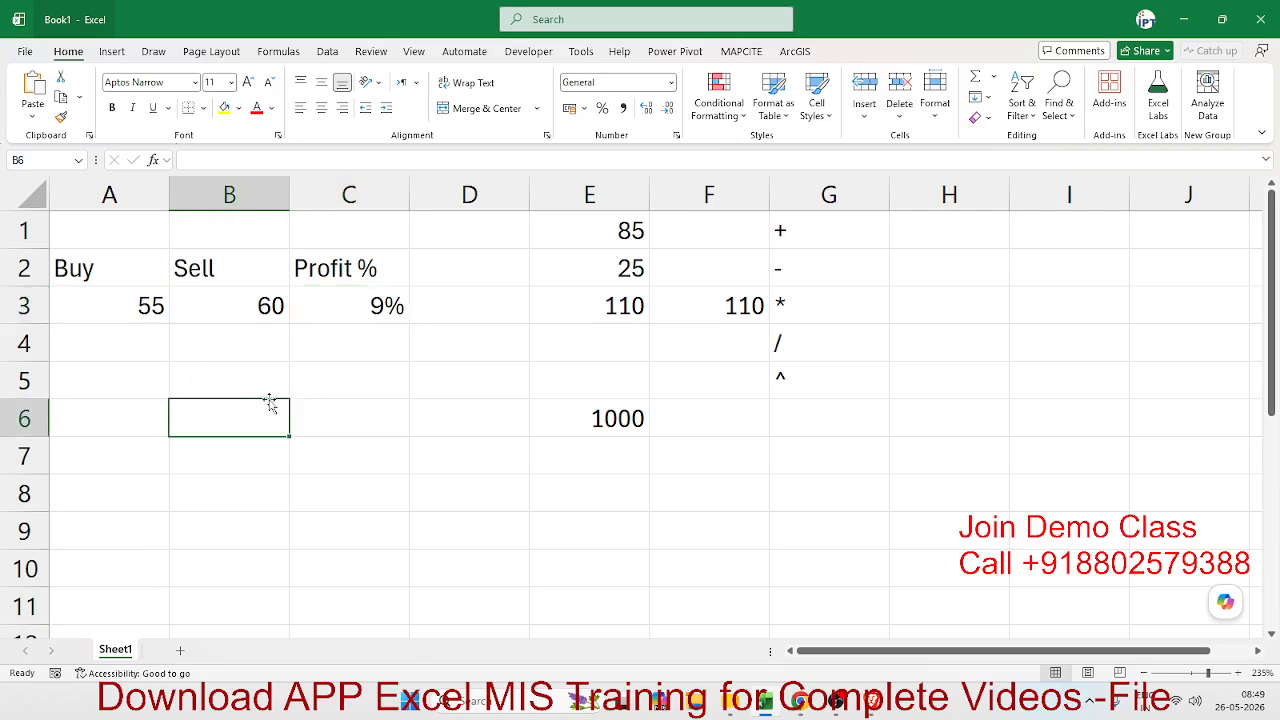
pyautogui.click(148, 410)
pyautogui.click(143, 309)
pyautogui.click(134, 470)
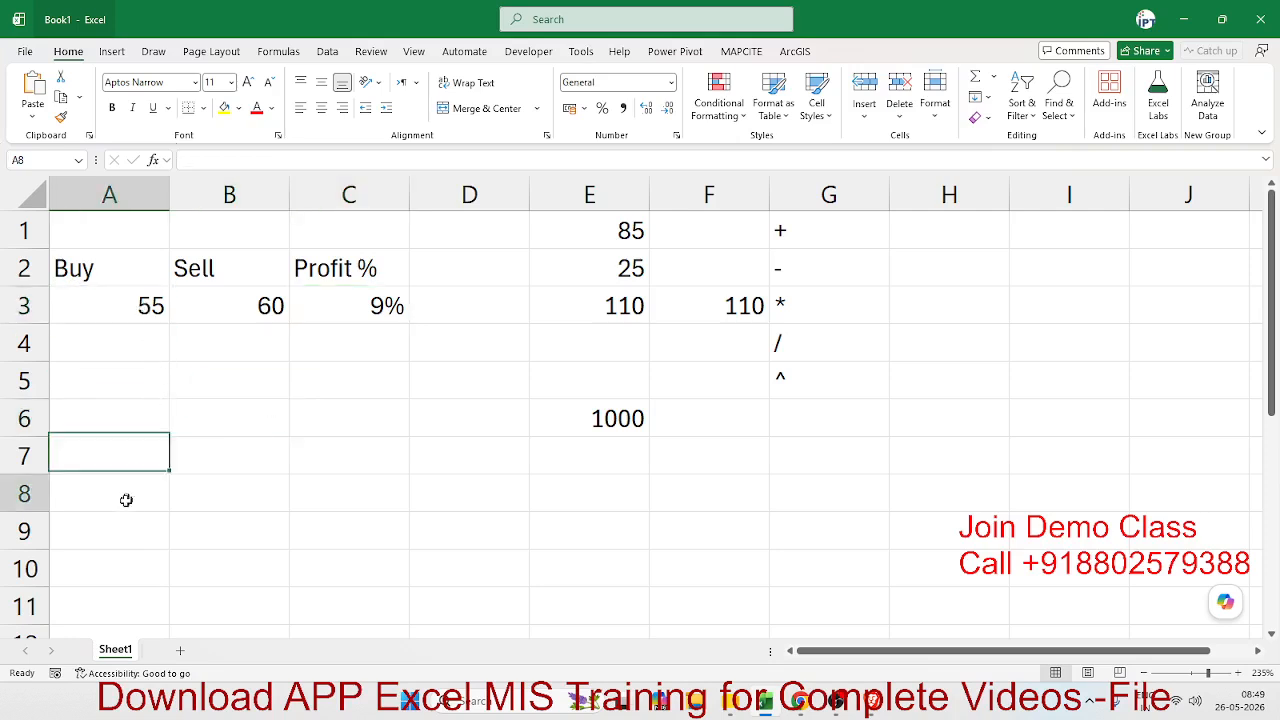
# - Enter the labels P, R and T in cells A8, A9 and A10
pyautogui.click(126, 500)
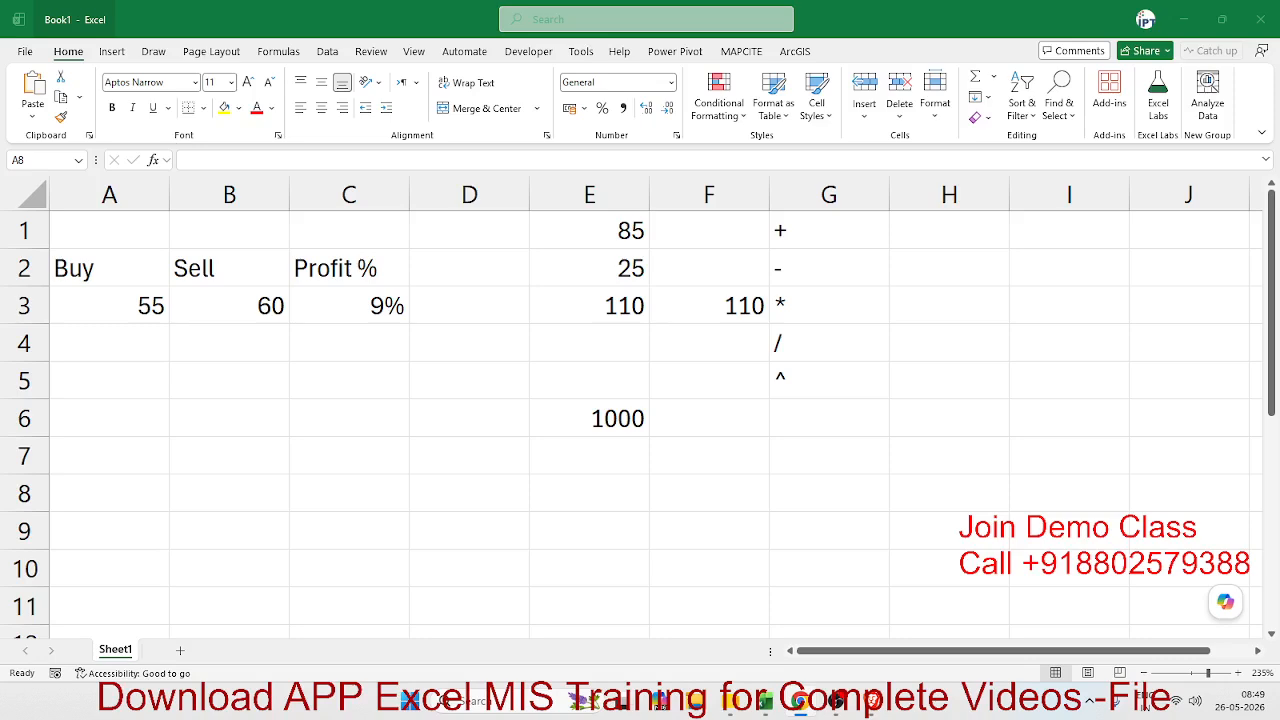
pyautogui.click(302, 427)
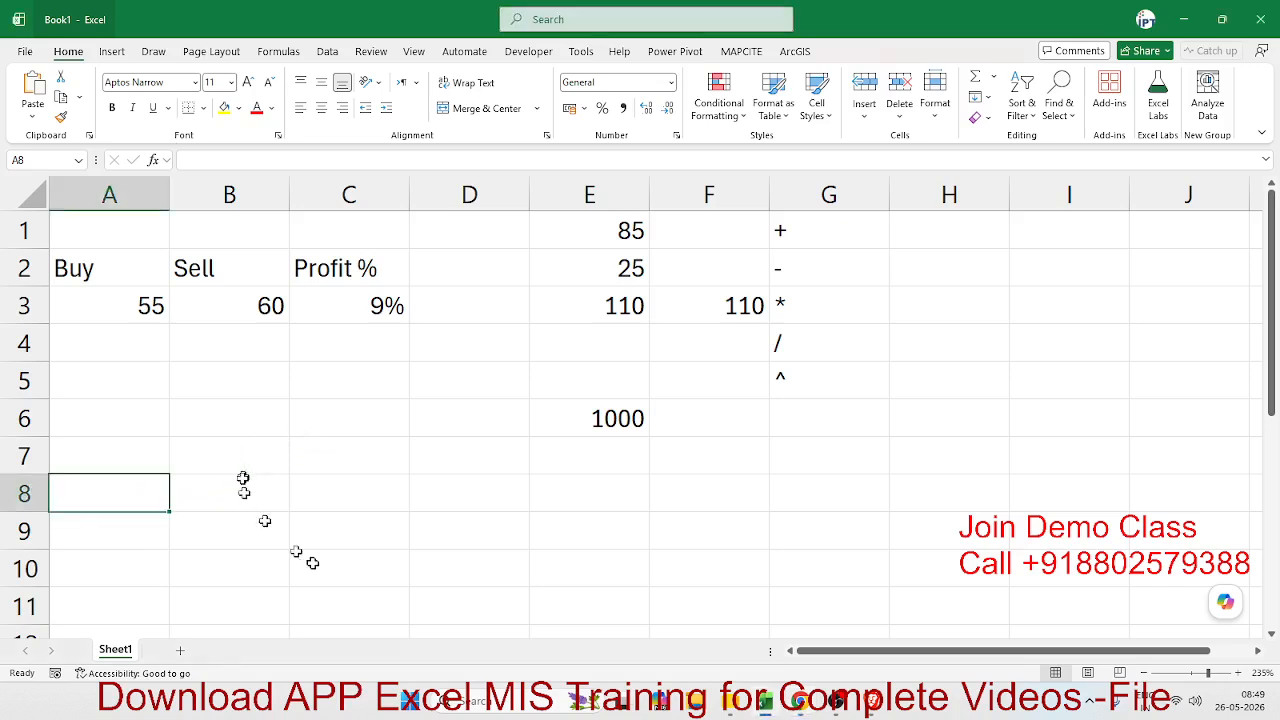
pyautogui.scroll(-1, 310, 557)
pyautogui.scroll(-1, 310, 557)
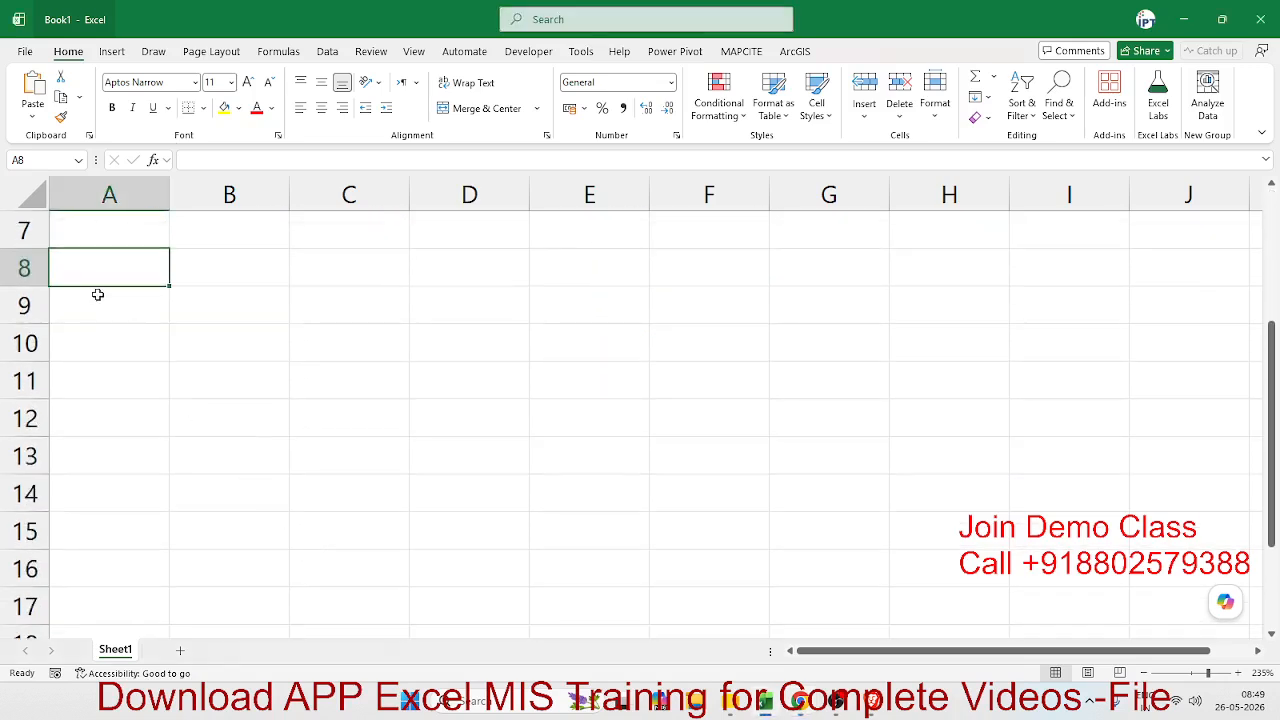
pyautogui.write('P')
pyautogui.press('Return')
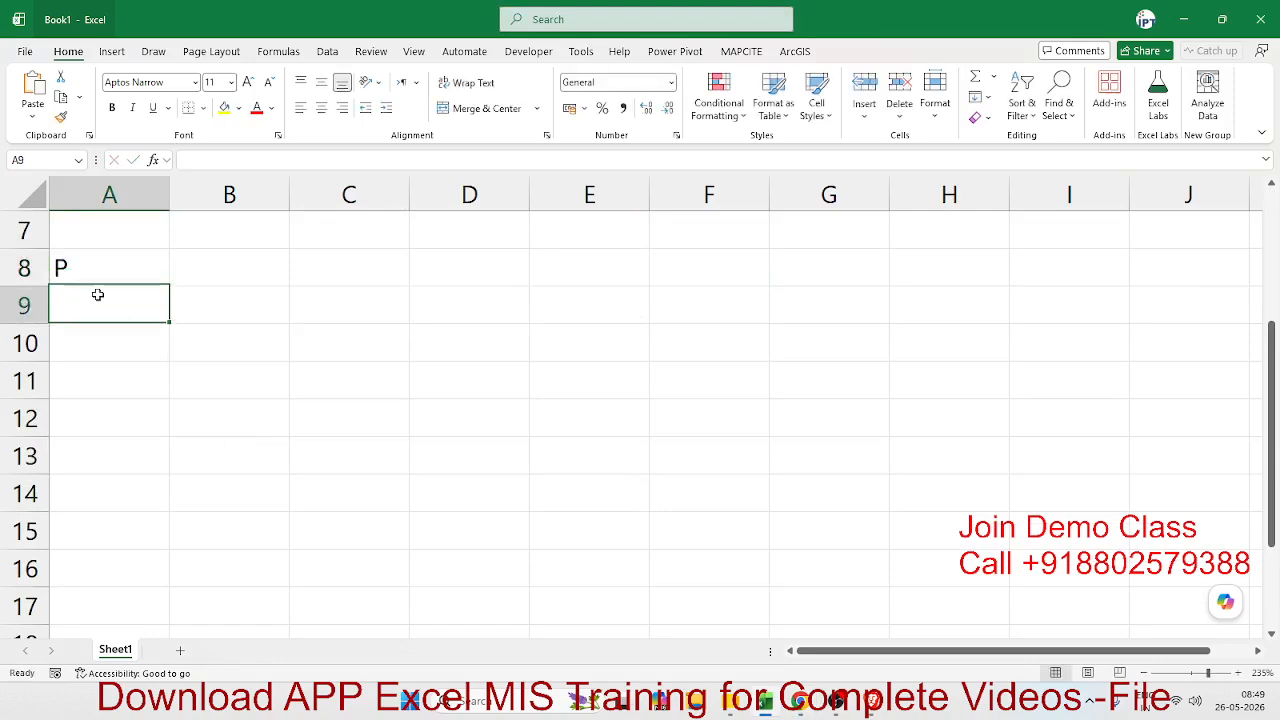
pyautogui.write('R')
pyautogui.press('Return')
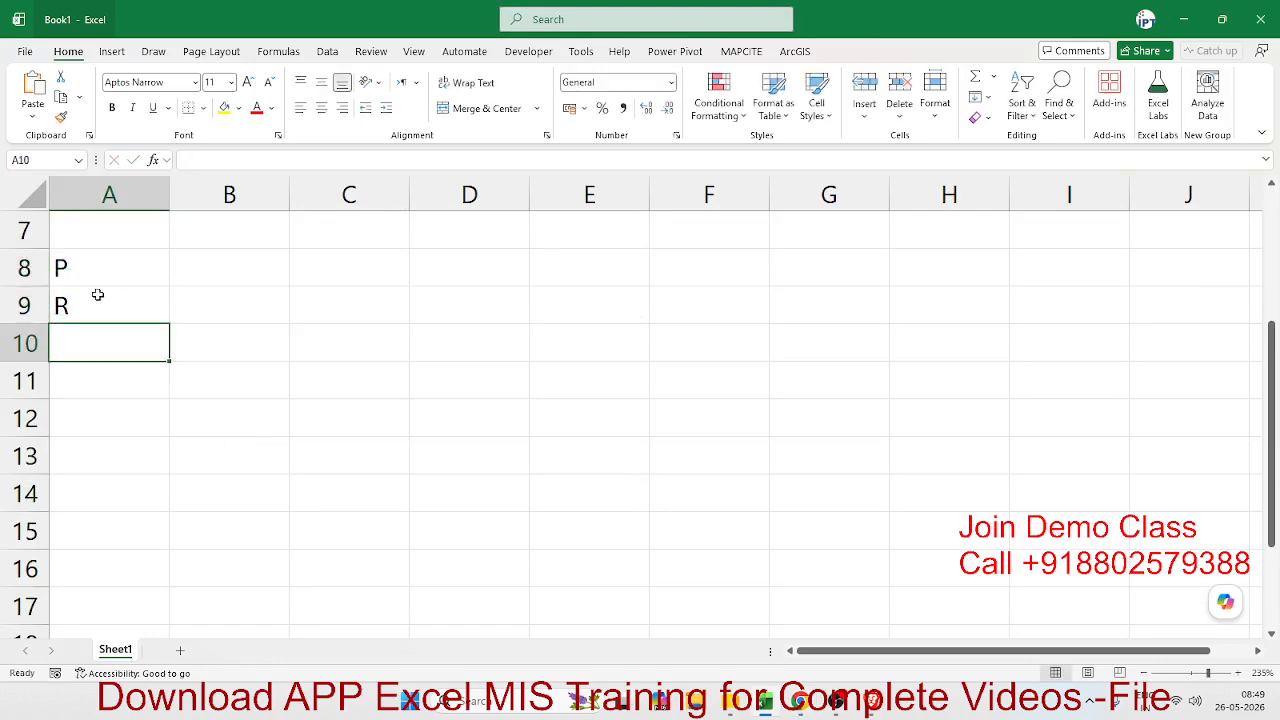
pyautogui.write('T')
# - Fill in 50000 for P, 10% for R and 3 for T in cells B8 to B10
pyautogui.press('Up')
pyautogui.press('Up')
pyautogui.press('Right')
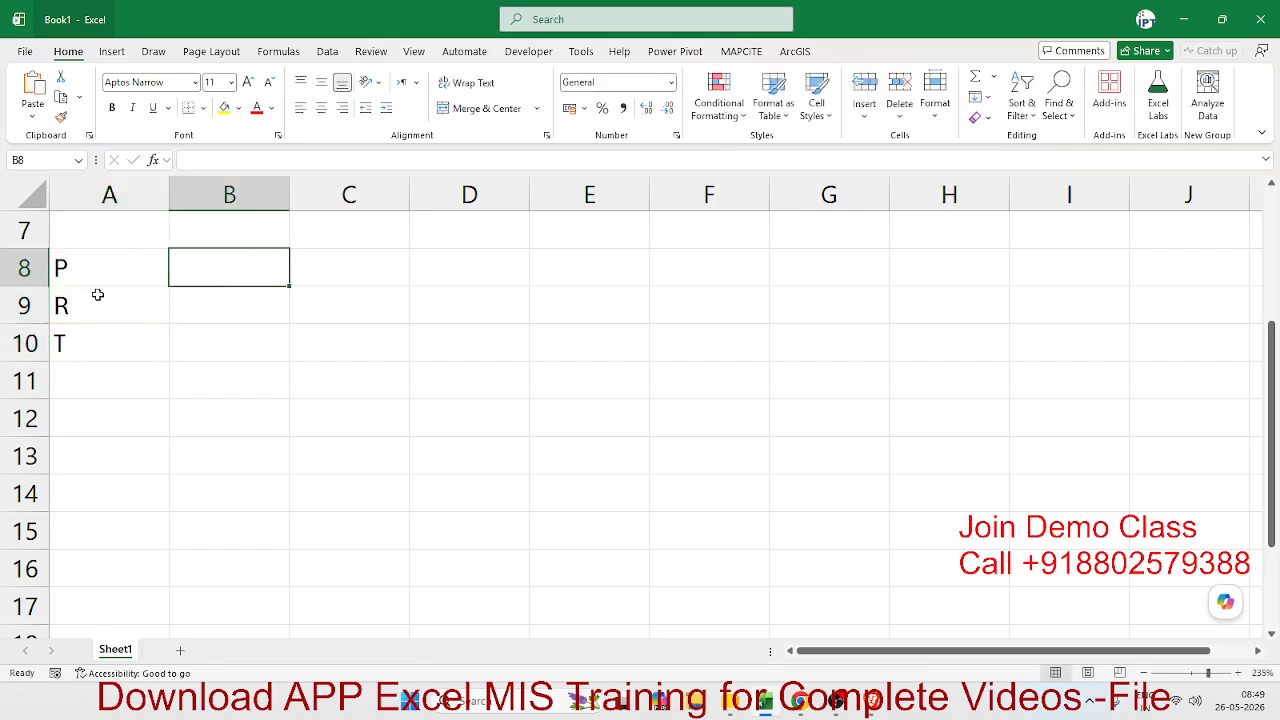
pyautogui.write('50000')
pyautogui.press('Return')
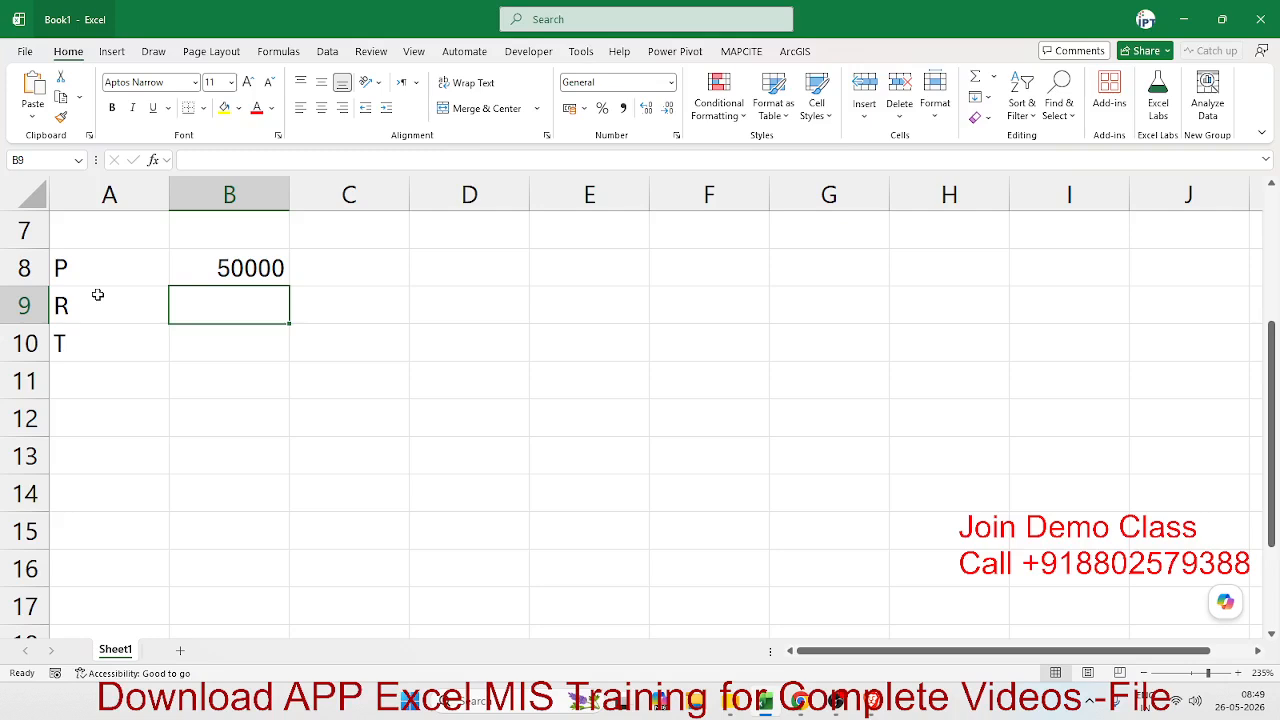
pyautogui.write('10%')
pyautogui.press('Return')
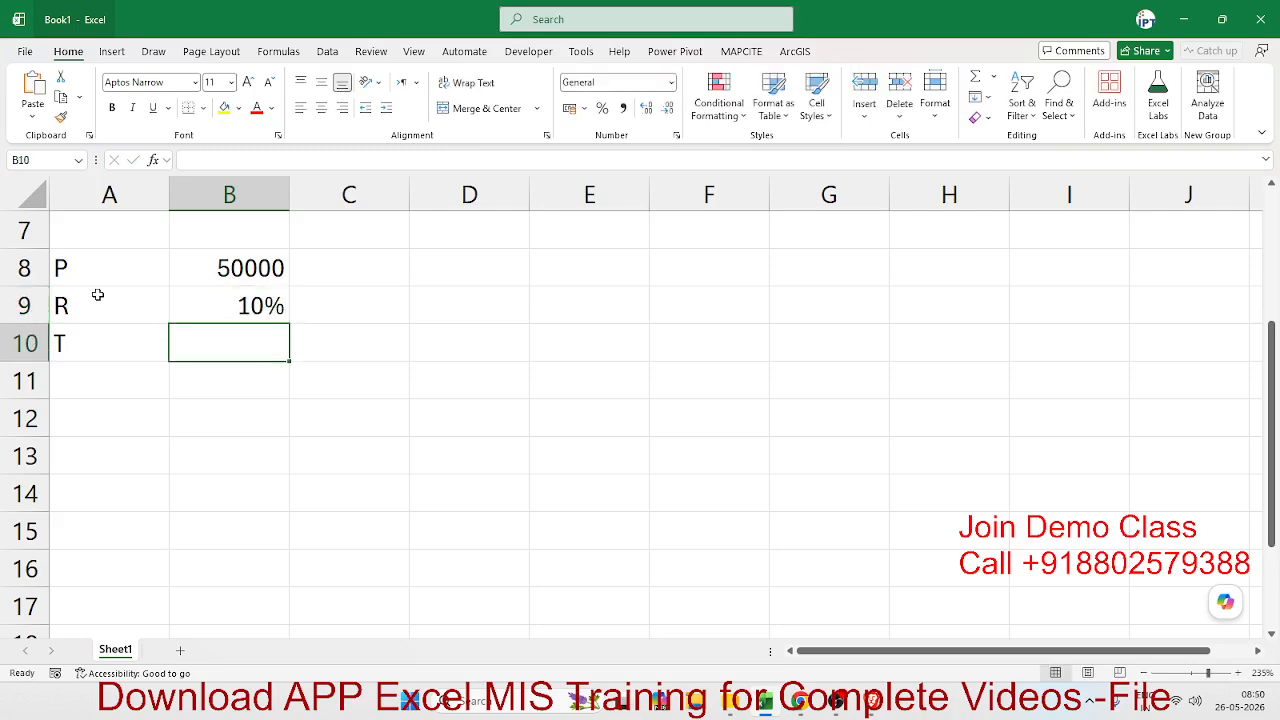
pyautogui.write('3')
pyautogui.press('Tab')
# - Label cell C11 as Amt and move on to cell D11
pyautogui.press('Down')
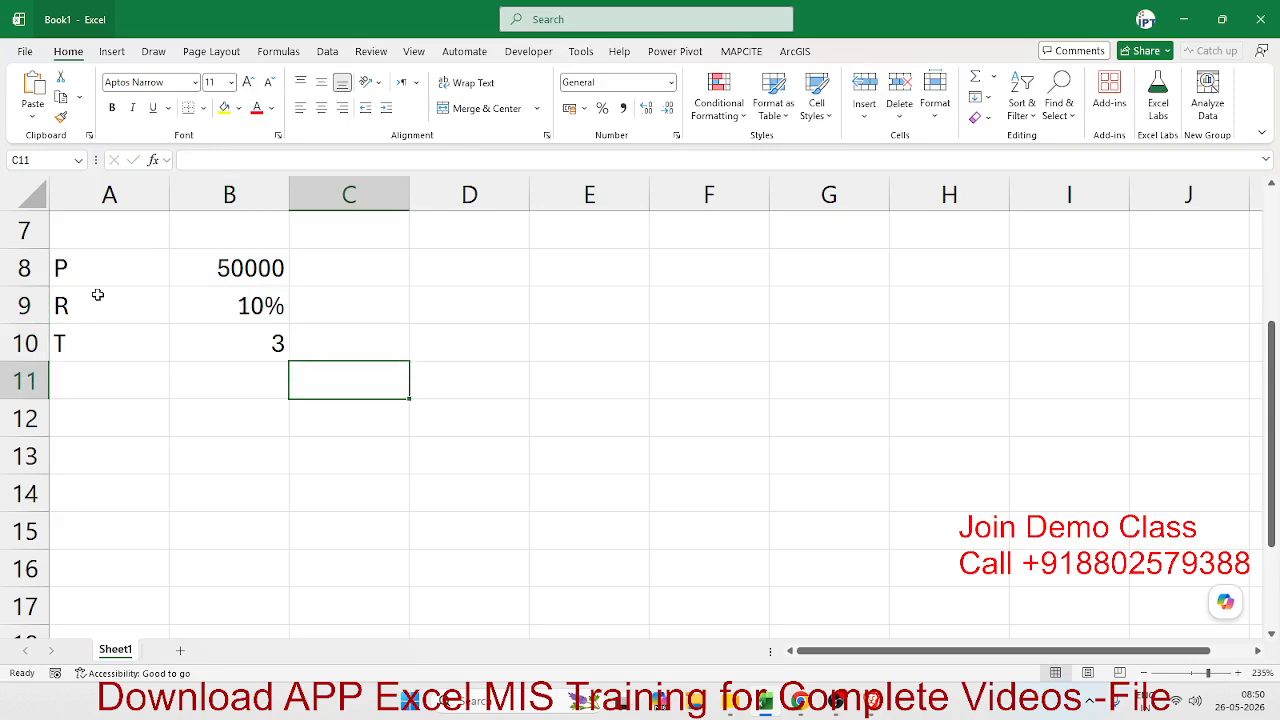
pyautogui.write('Amt')
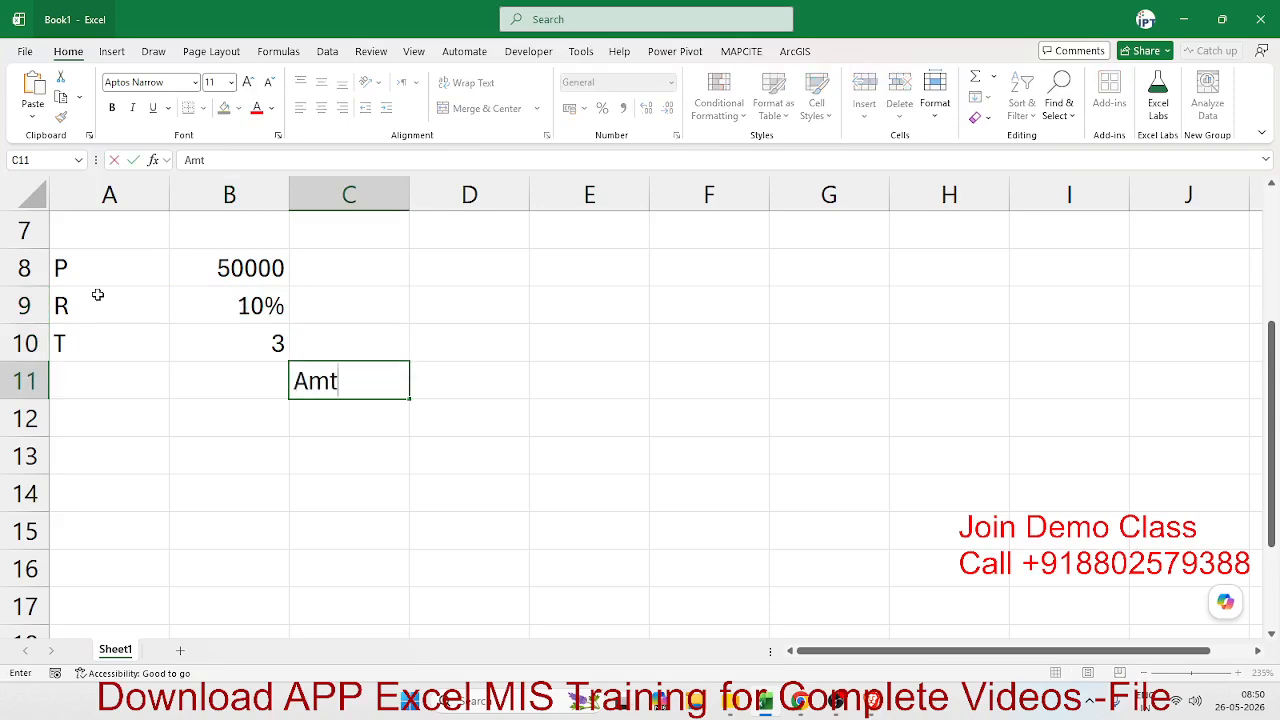
pyautogui.press('Tab')
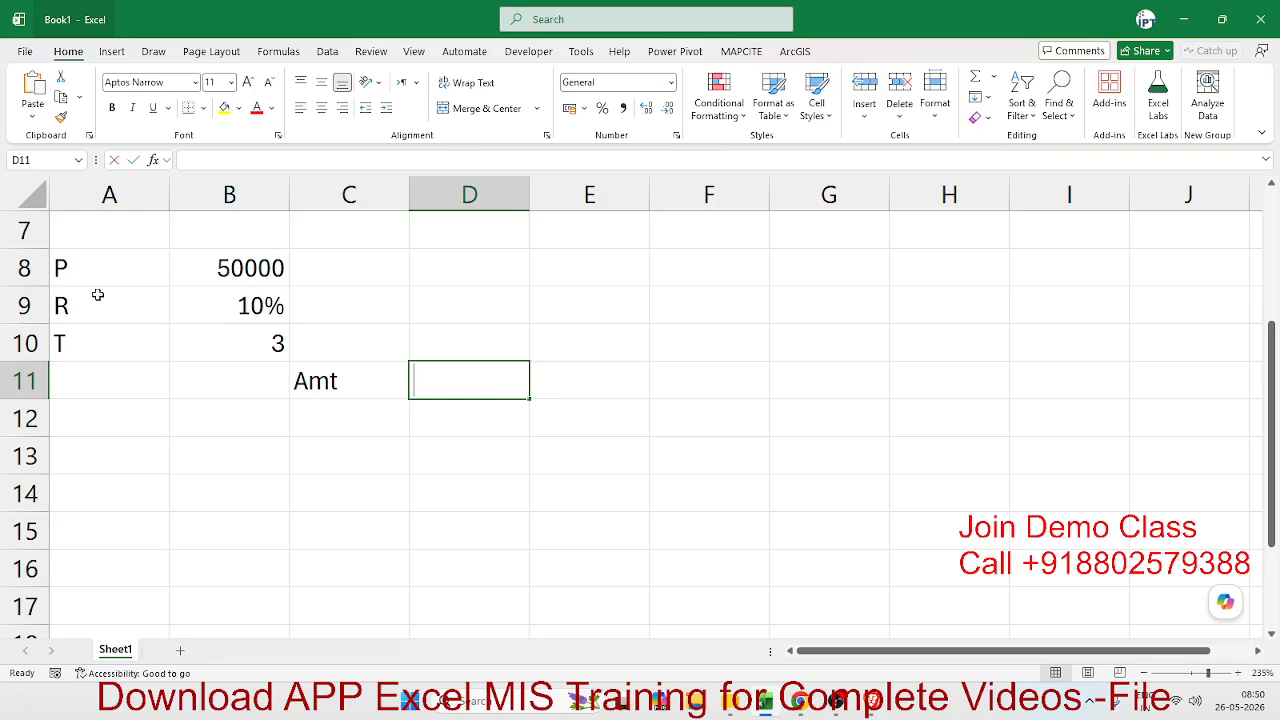
pyautogui.write('=fv')
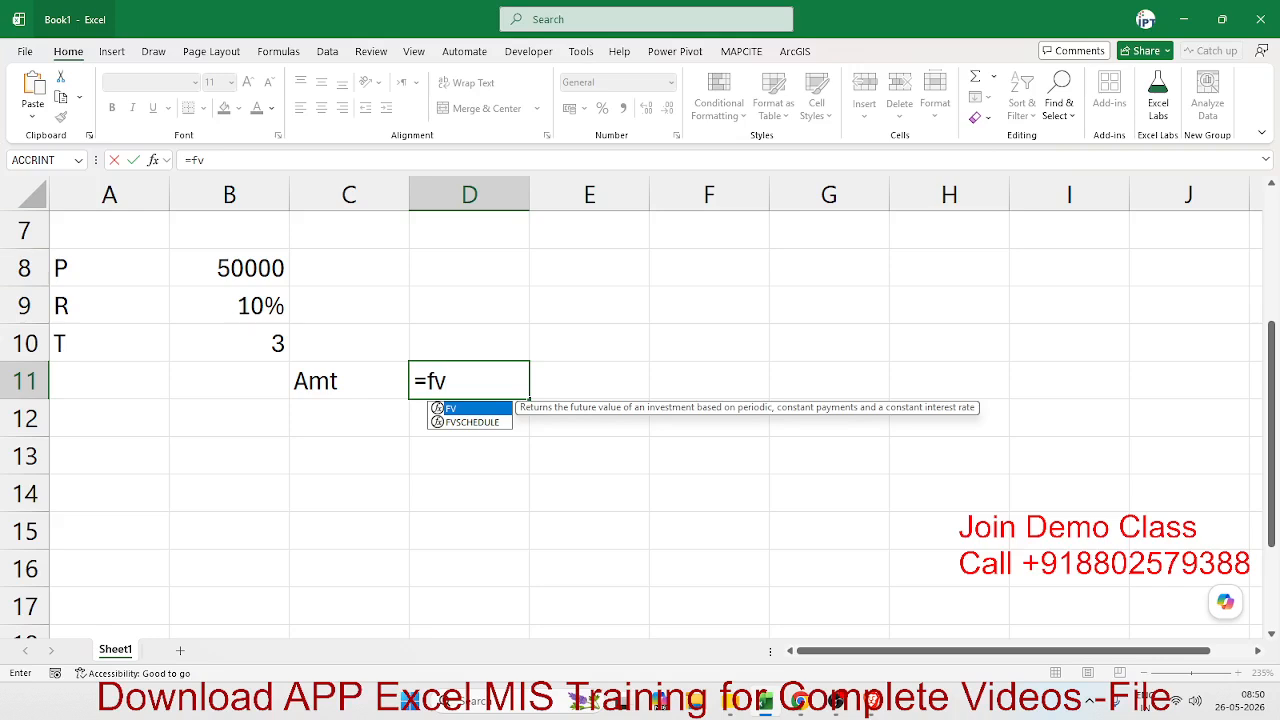
pyautogui.hotkey('alt', 'Tab')
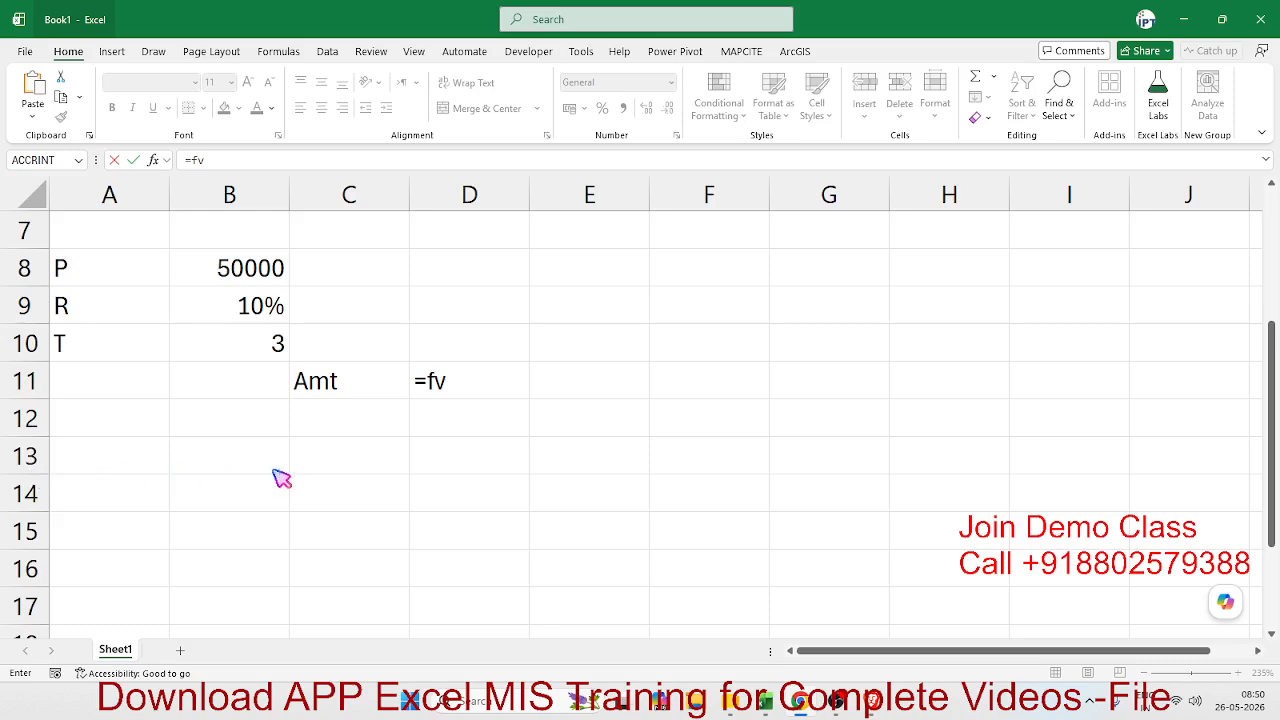
pyautogui.click(472, 407)
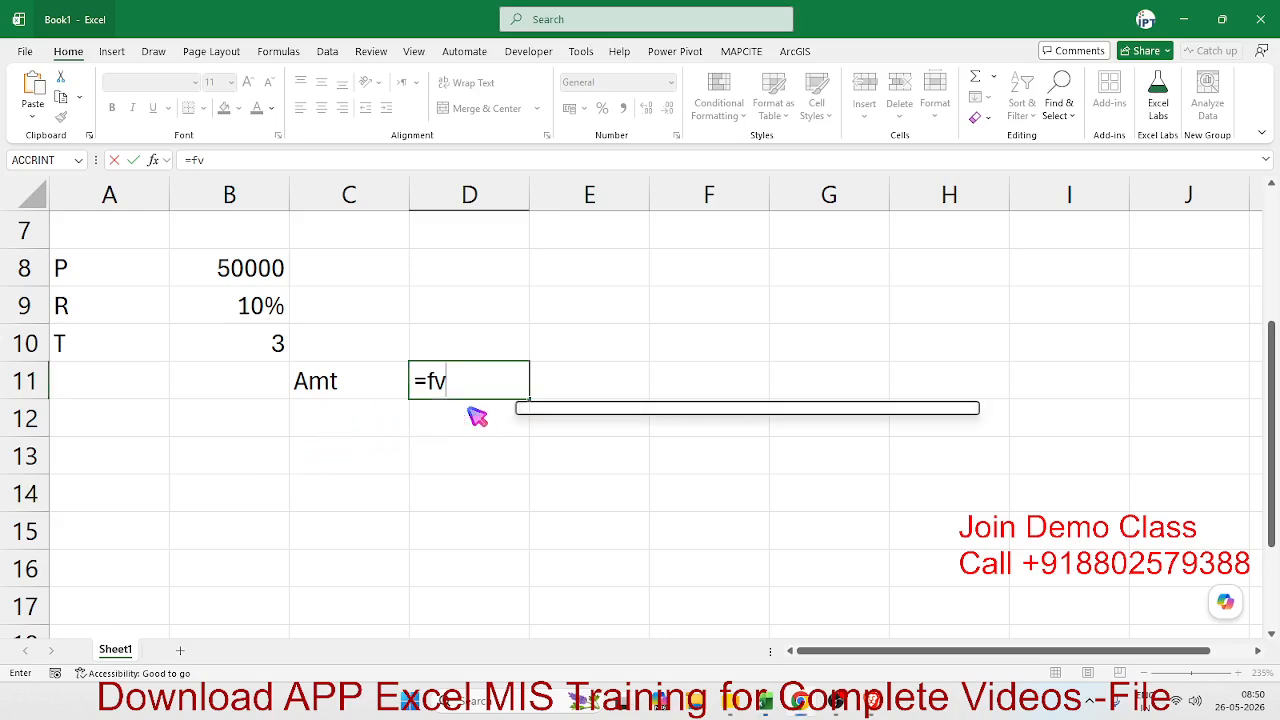
pyautogui.click(473, 390)
pyautogui.press('Escape')
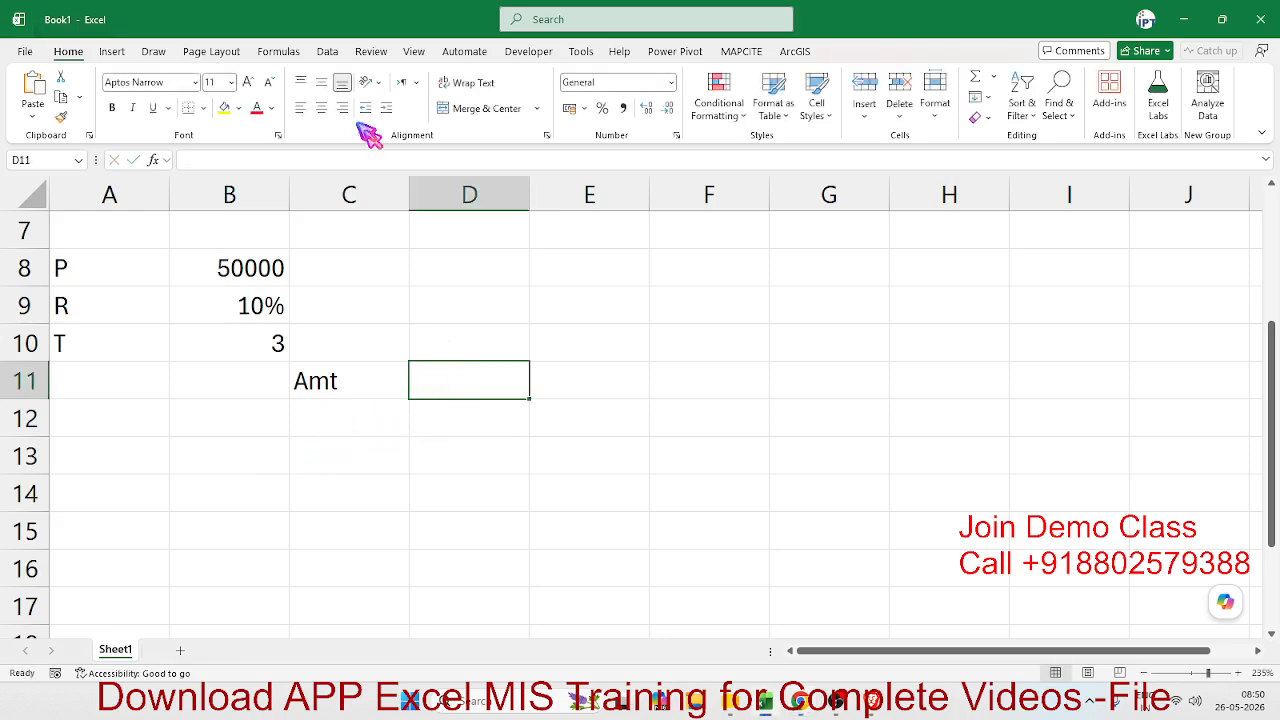
# - Handwrite the compound amount formula A = P X (1 + r/N) in orange ink across columns E to I, beside the input values
pyautogui.click(114, 54)
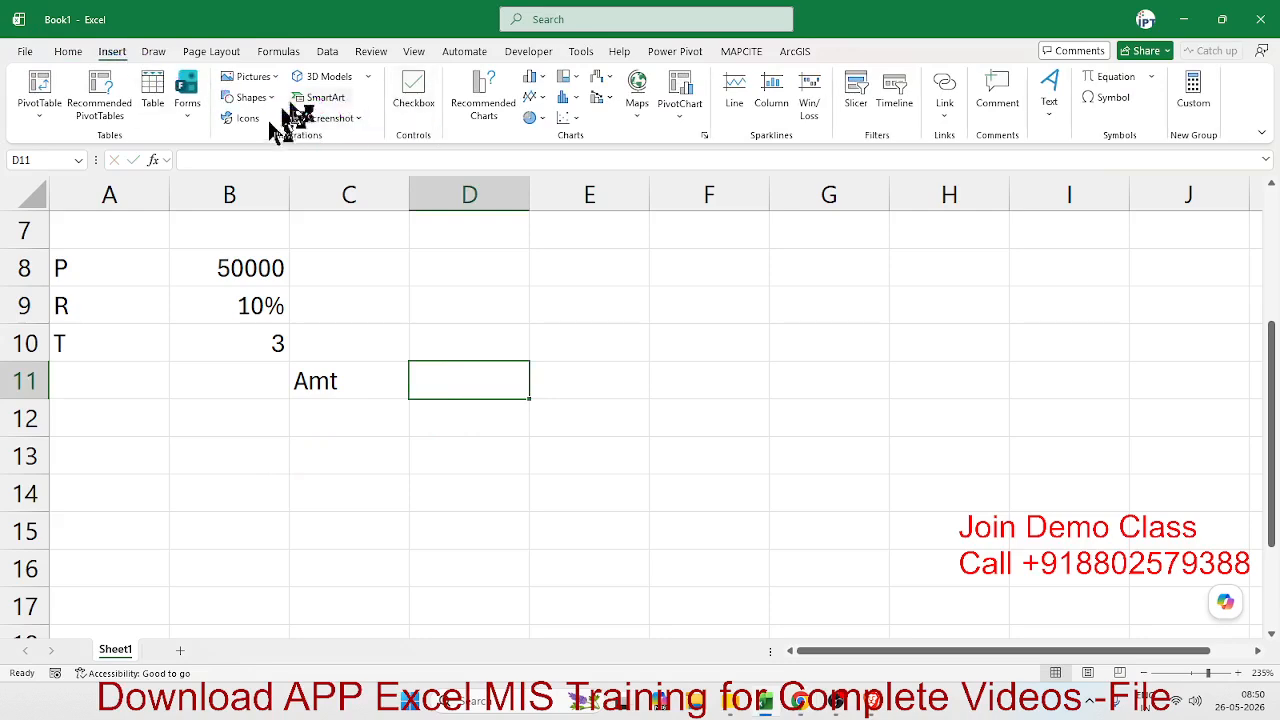
pyautogui.click(168, 52)
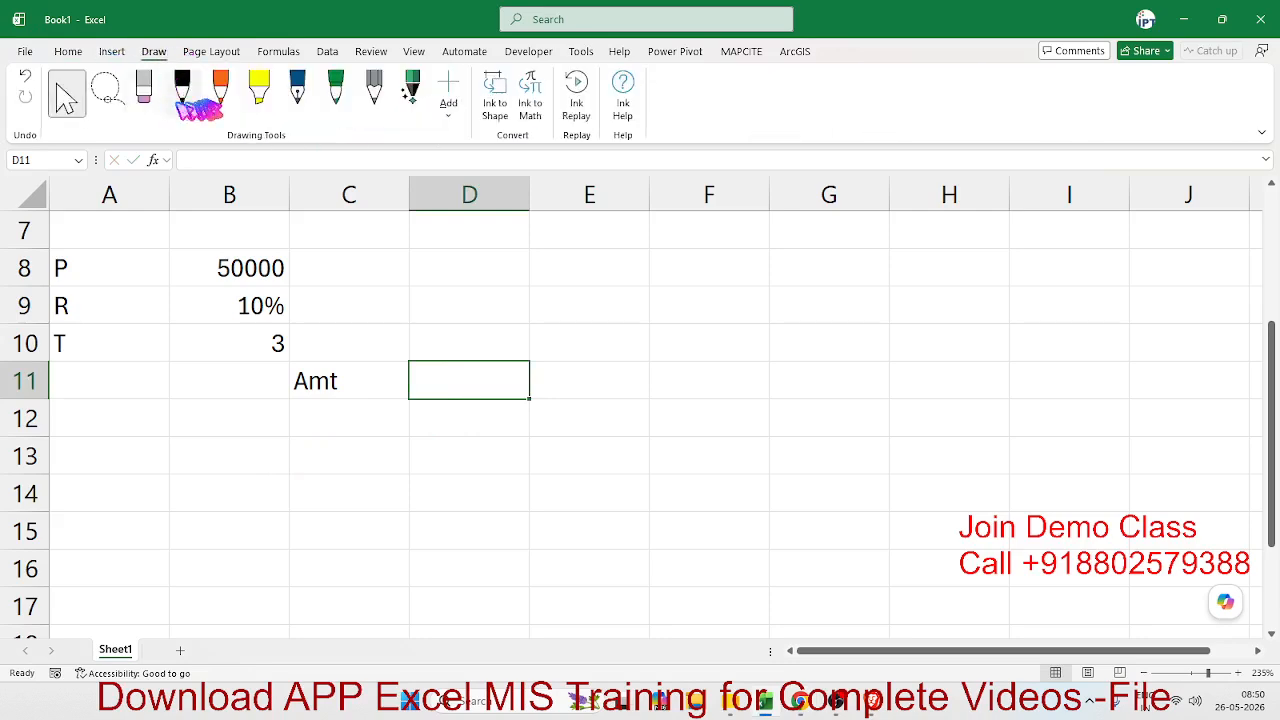
pyautogui.click(220, 90)
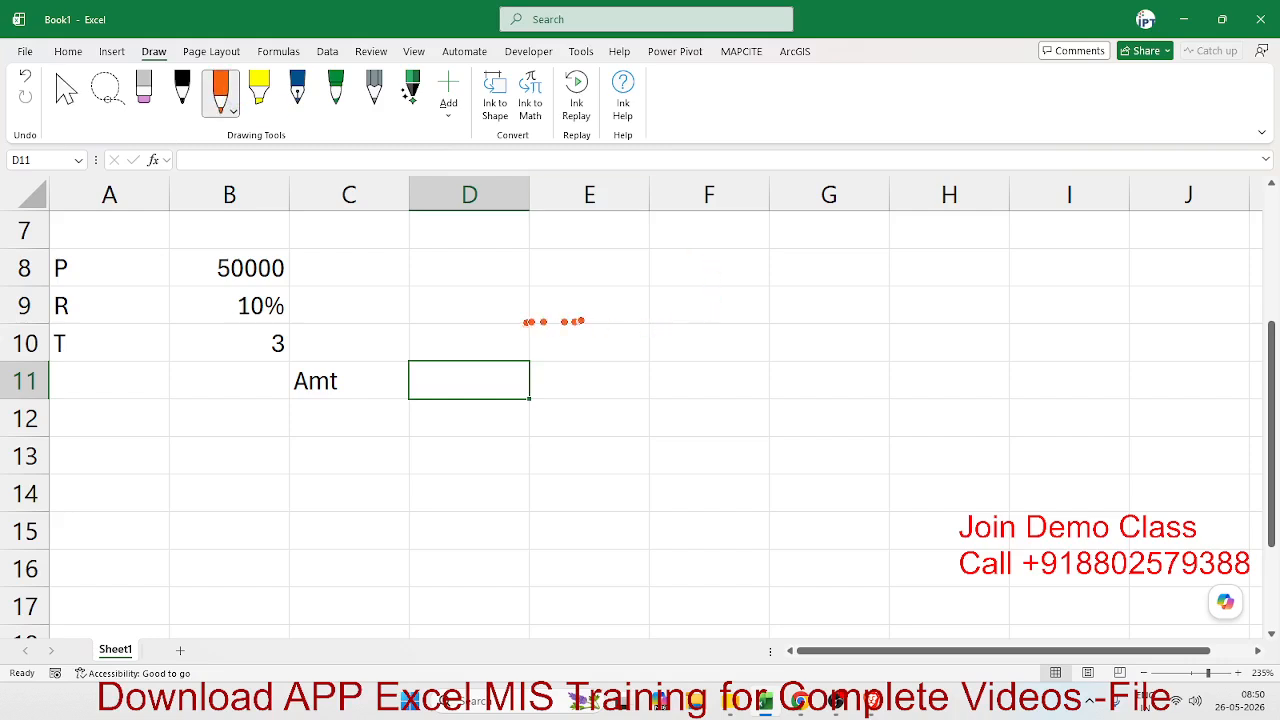
pyautogui.moveTo(578, 335)
pyautogui.mouseDown()
pyautogui.moveTo(565, 278)
pyautogui.moveTo(627, 337)
pyautogui.mouseUp()
pyautogui.moveTo(558, 306); pyautogui.dragTo(655, 305)
pyautogui.moveTo(690, 292)
pyautogui.mouseDown()
pyautogui.moveTo(706, 326)
pyautogui.moveTo(694, 258)
pyautogui.moveTo(776, 294)
pyautogui.moveTo(798, 264)
pyautogui.moveTo(820, 280)
pyautogui.moveTo(832, 360)
pyautogui.mouseUp()
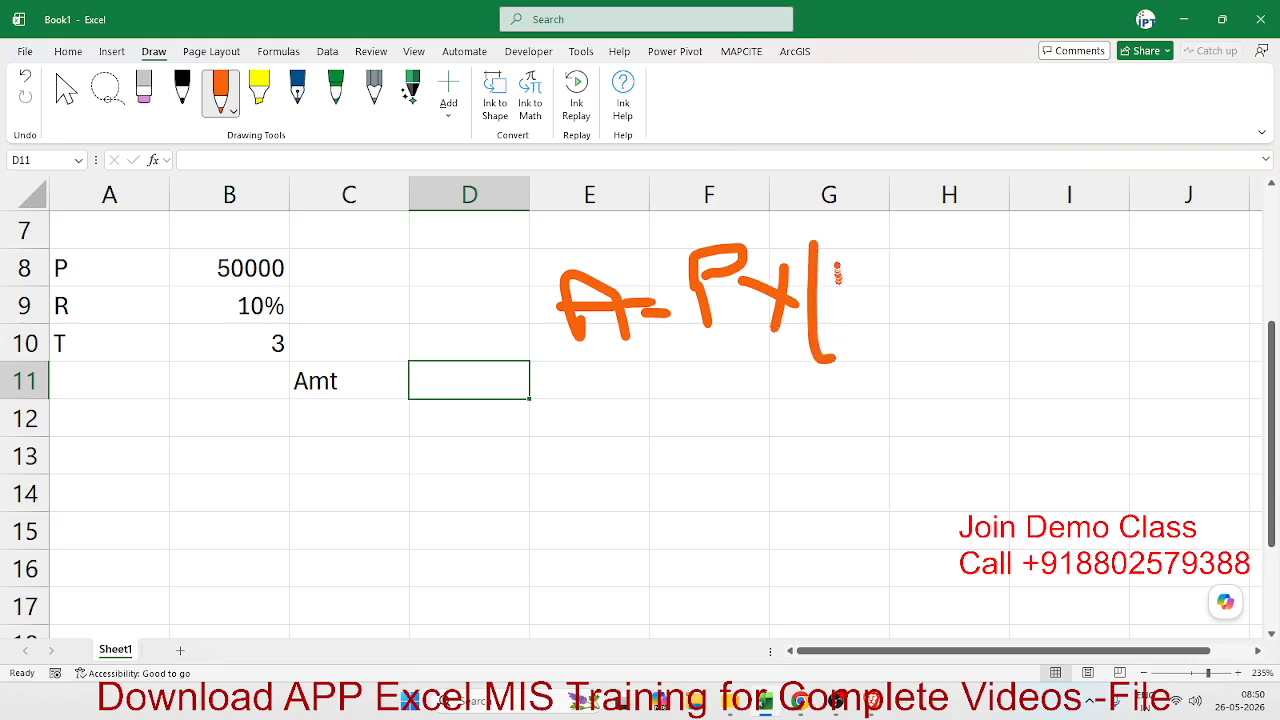
pyautogui.moveTo(838, 260)
pyautogui.mouseDown()
pyautogui.moveTo(838, 330)
pyautogui.moveTo(904, 287)
pyautogui.moveTo(886, 320)
pyautogui.mouseUp()
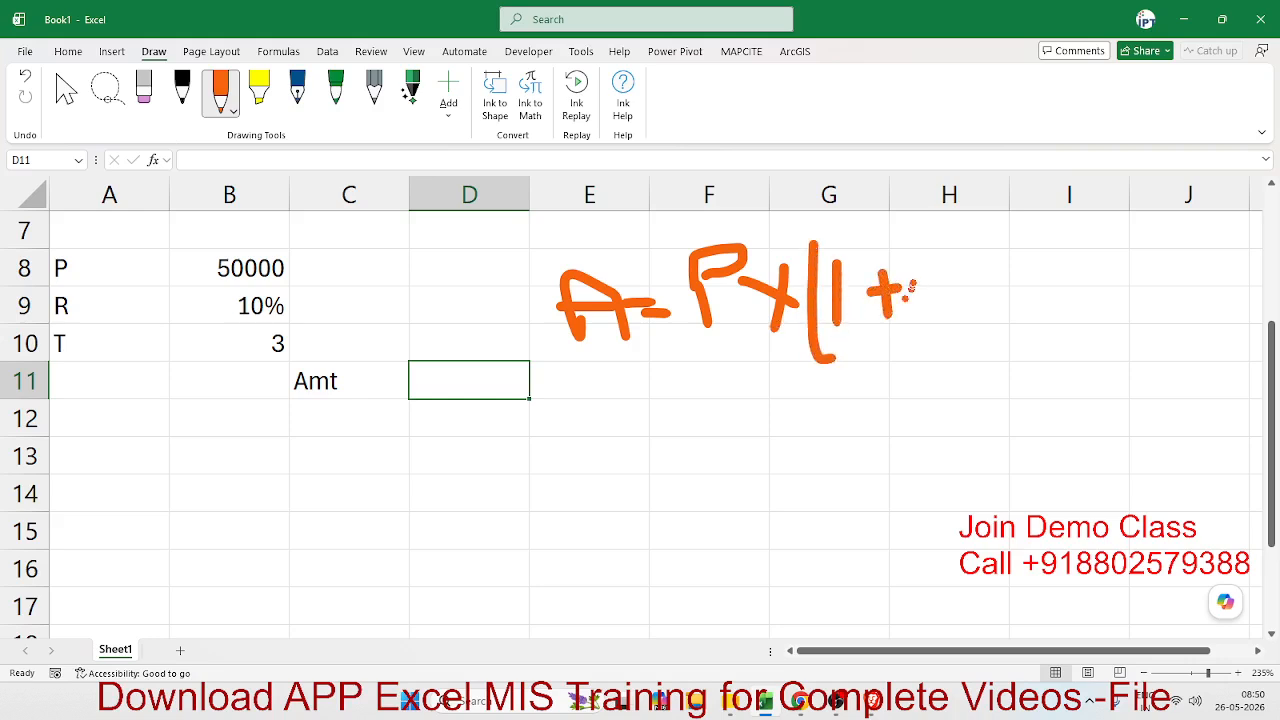
pyautogui.moveTo(912, 278)
pyautogui.mouseDown()
pyautogui.moveTo(940, 296)
pyautogui.moveTo(952, 238)
pyautogui.mouseUp()
pyautogui.moveTo(908, 328)
pyautogui.mouseDown()
pyautogui.moveTo(990, 283)
pyautogui.moveTo(960, 372)
pyautogui.moveTo(958, 330)
pyautogui.moveTo(986, 362)
pyautogui.moveTo(984, 312)
pyautogui.mouseUp()
pyautogui.moveTo(972, 234); pyautogui.dragTo(1024, 404)
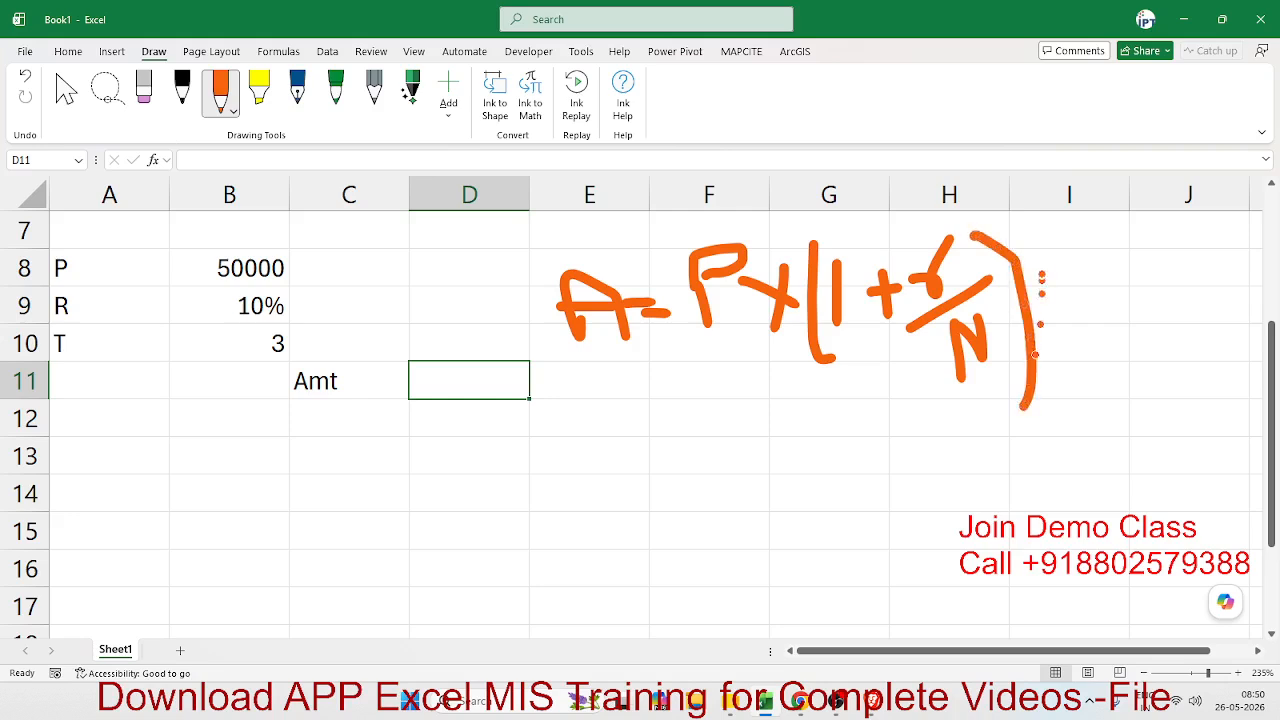
# - Handwrite the exponent (T X N) in orange ink after the closing bracket of the compound amount formula
pyautogui.moveTo(1030, 234)
pyautogui.mouseDown()
pyautogui.moveTo(1032, 252)
pyautogui.moveTo(1100, 290)
pyautogui.mouseUp()
pyautogui.moveTo(1077, 244)
pyautogui.mouseDown()
pyautogui.moveTo(1088, 288)
pyautogui.moveTo(1068, 244)
pyautogui.moveTo(1079, 236)
pyautogui.moveTo(1138, 270)
pyautogui.moveTo(1102, 300)
pyautogui.mouseUp()
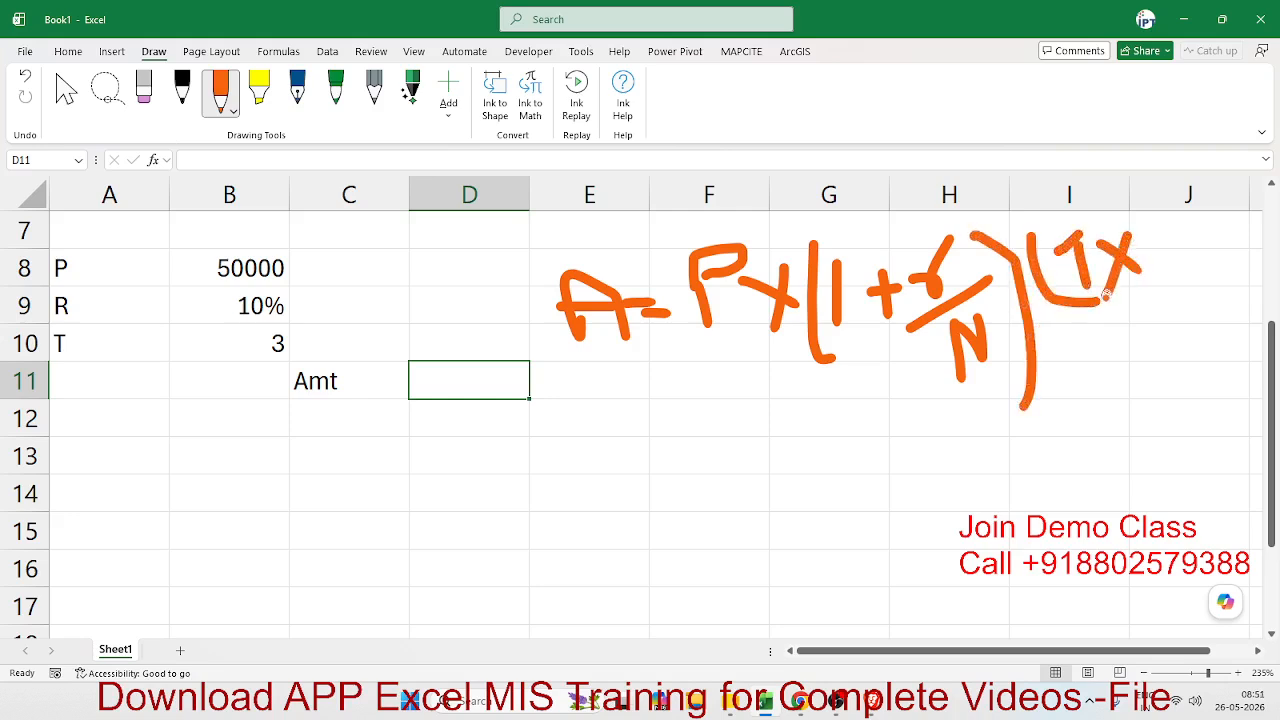
pyautogui.moveTo(1160, 232); pyautogui.dragTo(1170, 284)
pyautogui.moveTo(1162, 232)
pyautogui.mouseDown()
pyautogui.moveTo(1195, 286)
pyautogui.moveTo(1198, 222)
pyautogui.moveTo(1220, 303)
pyautogui.mouseUp()
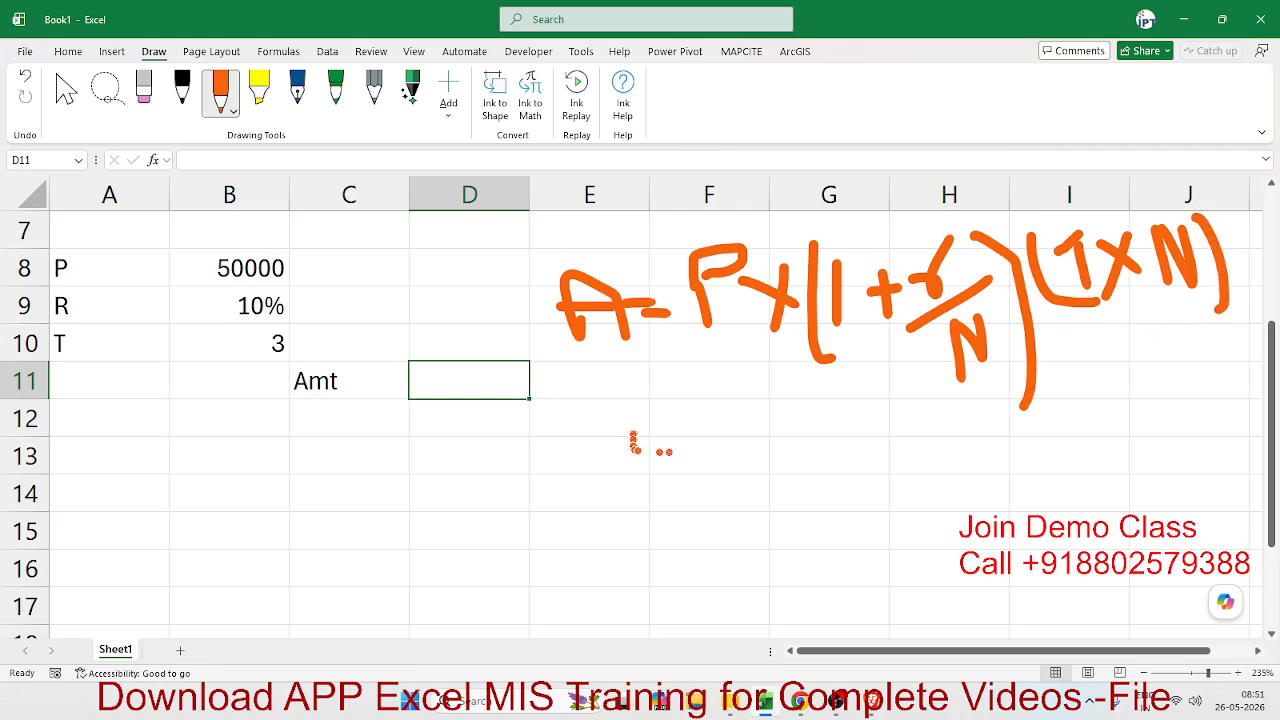
# - Handwrite N = 12 in orange ink below the compound amount formula and return to cell selection mode
pyautogui.moveTo(768, 426); pyautogui.dragTo(771, 472)
pyautogui.moveTo(772, 428); pyautogui.dragTo(800, 421)
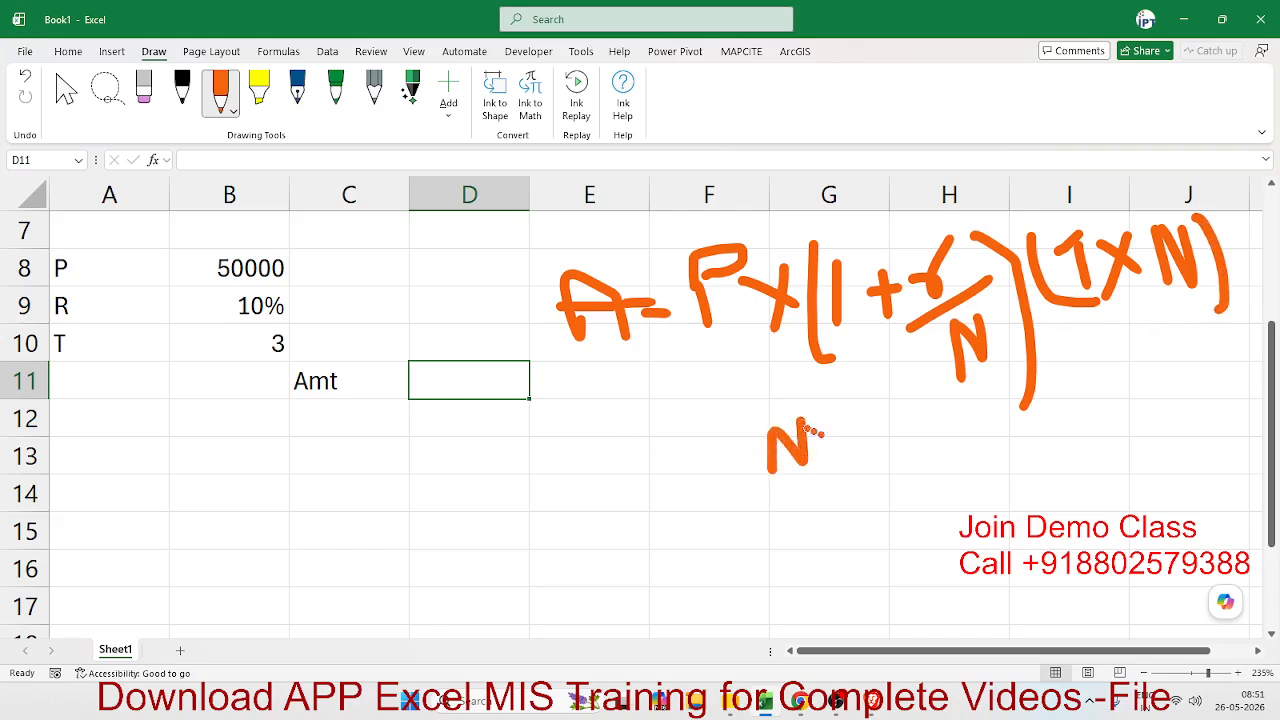
pyautogui.click(831, 436)
pyautogui.click(829, 450)
pyautogui.moveTo(857, 414); pyautogui.dragTo(857, 478)
pyautogui.moveTo(882, 421)
pyautogui.mouseDown()
pyautogui.moveTo(896, 445)
pyautogui.moveTo(881, 465)
pyautogui.moveTo(935, 462)
pyautogui.mouseUp()
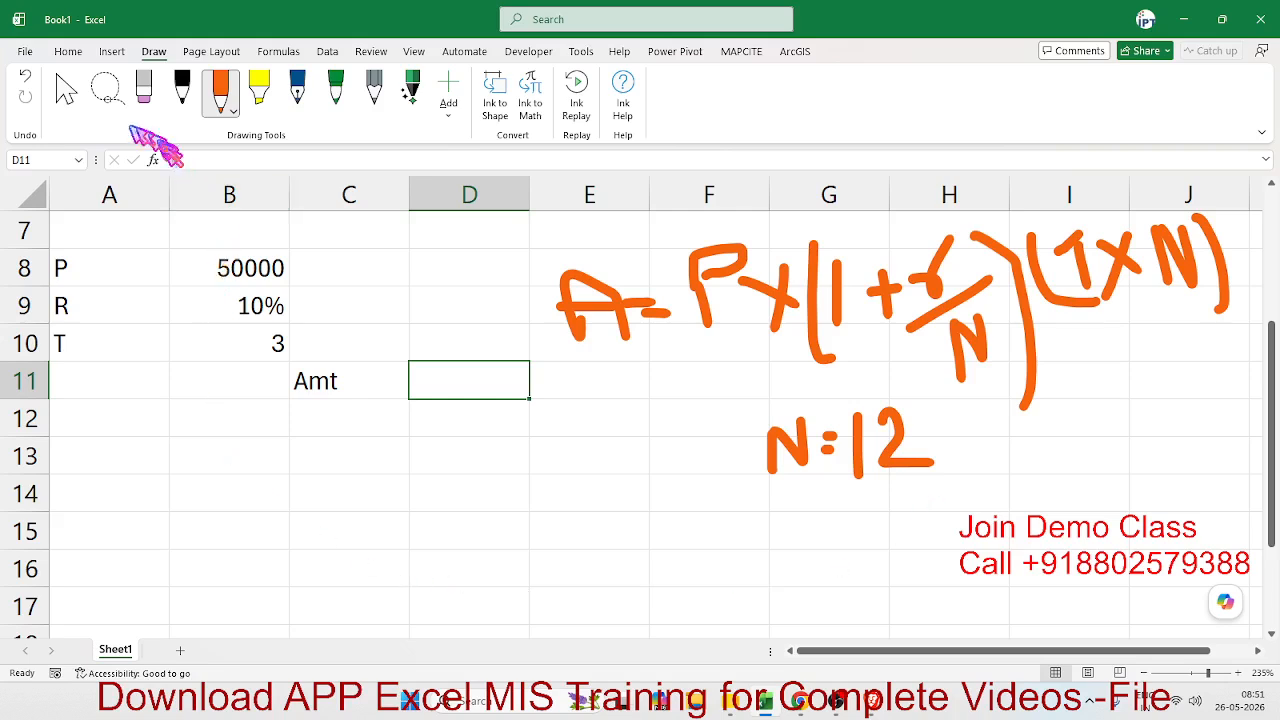
pyautogui.click(64, 92)
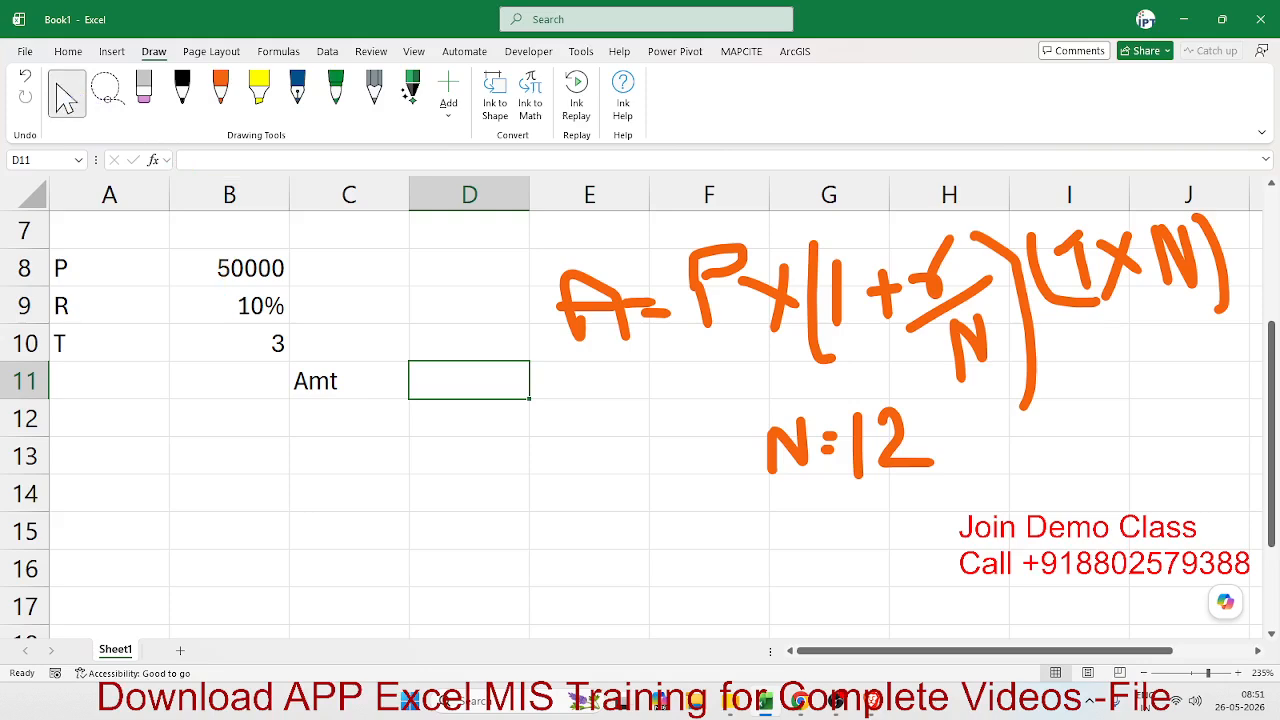
pyautogui.hotkey('alt', 'Tab')
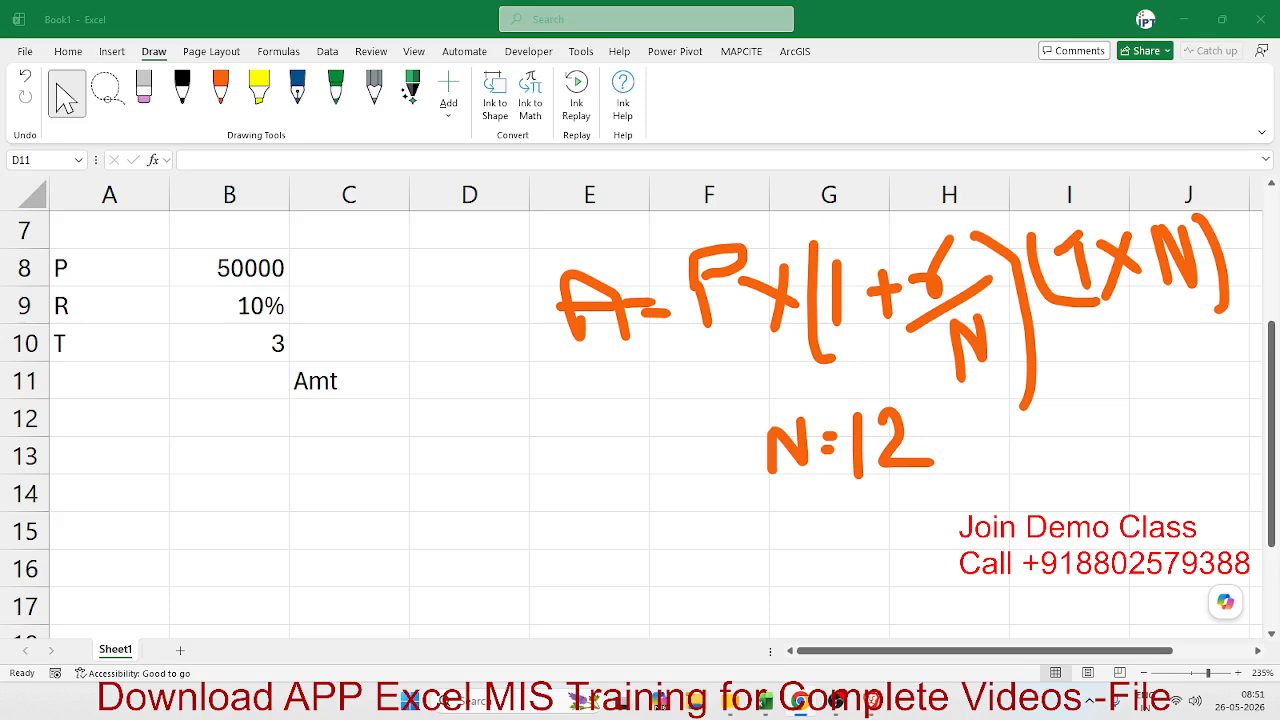
pyautogui.click(567, 470)
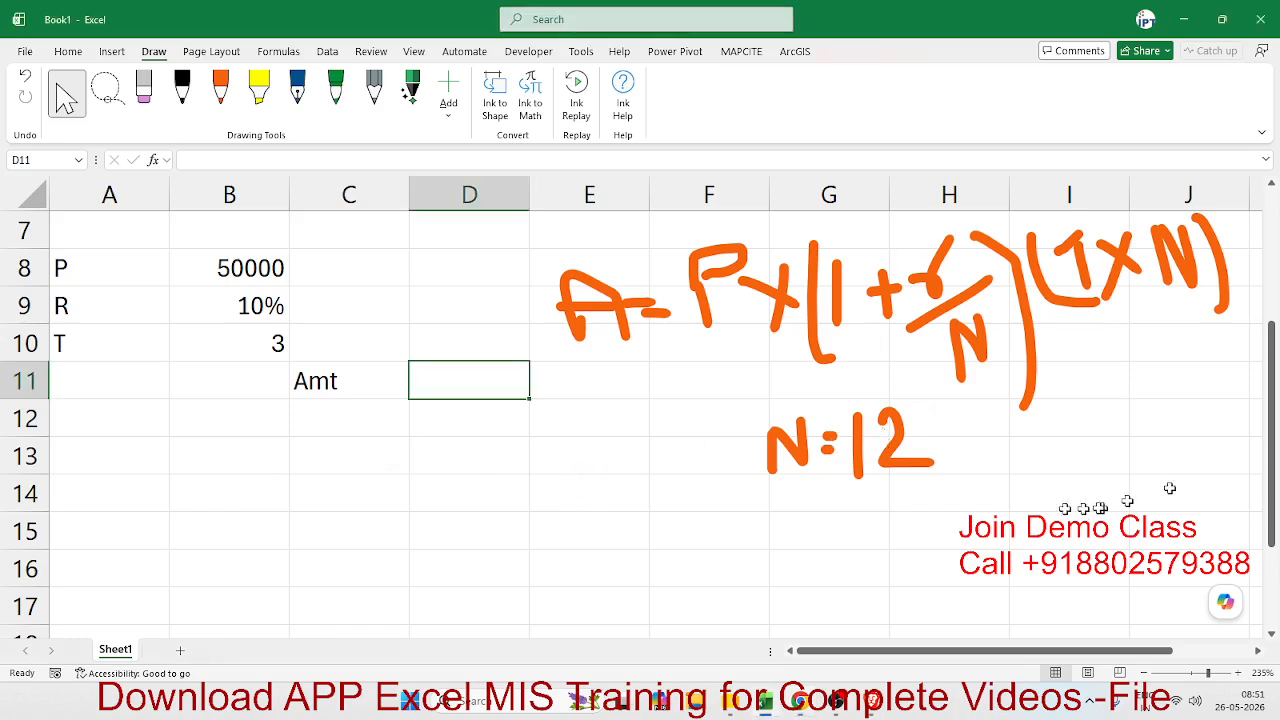
# - Write the growth-factor formula =1+(B9/12) in cell C12, referencing the rate cell
pyautogui.click(330, 424)
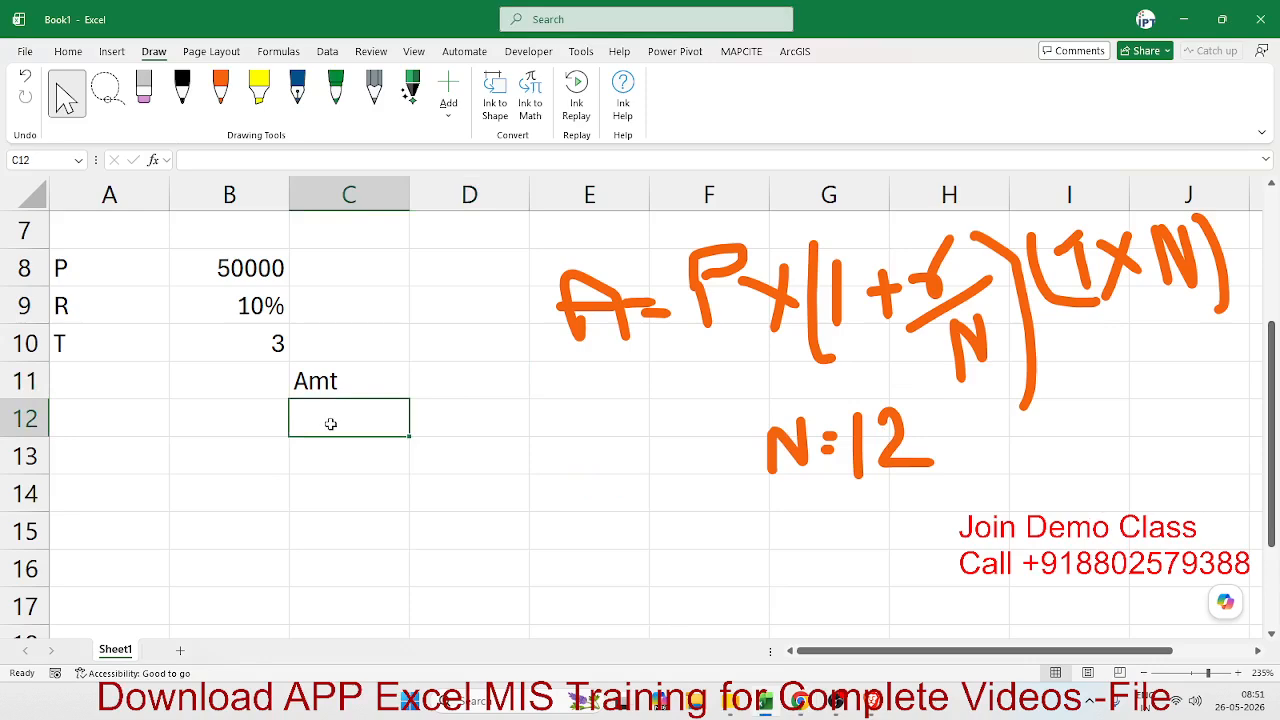
pyautogui.write('=1')
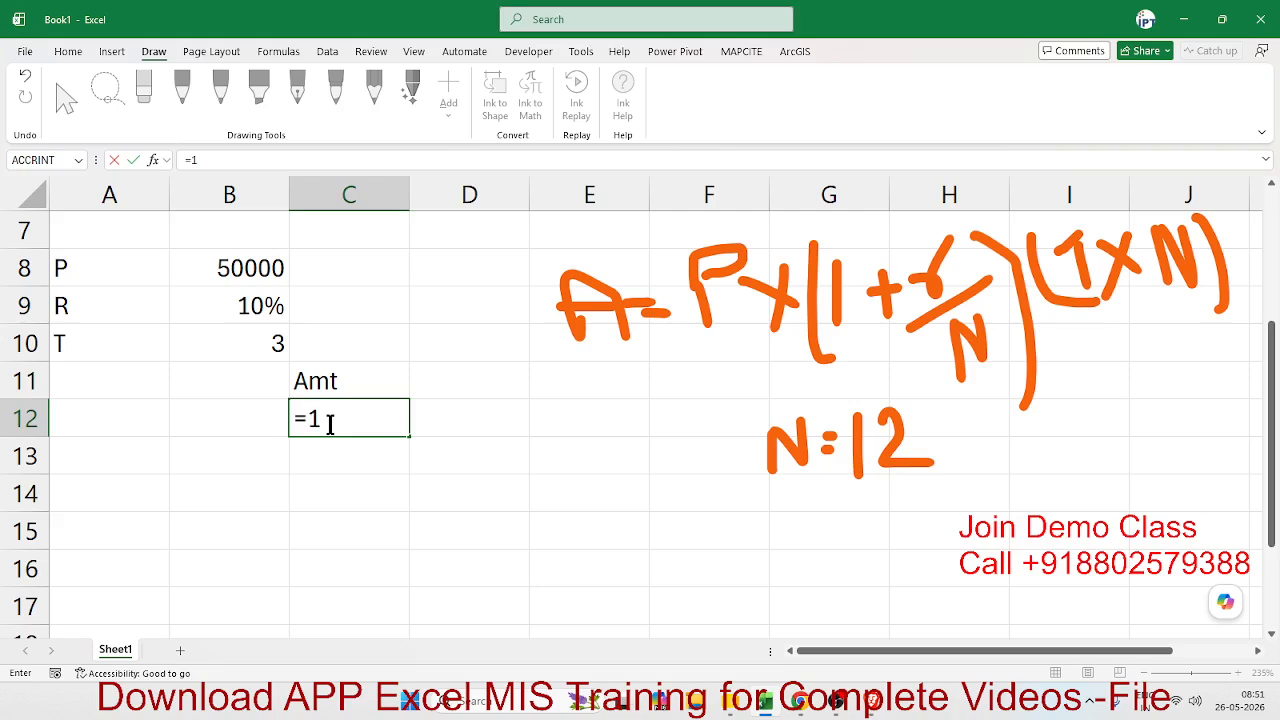
pyautogui.write('+(')
pyautogui.click(270, 298)
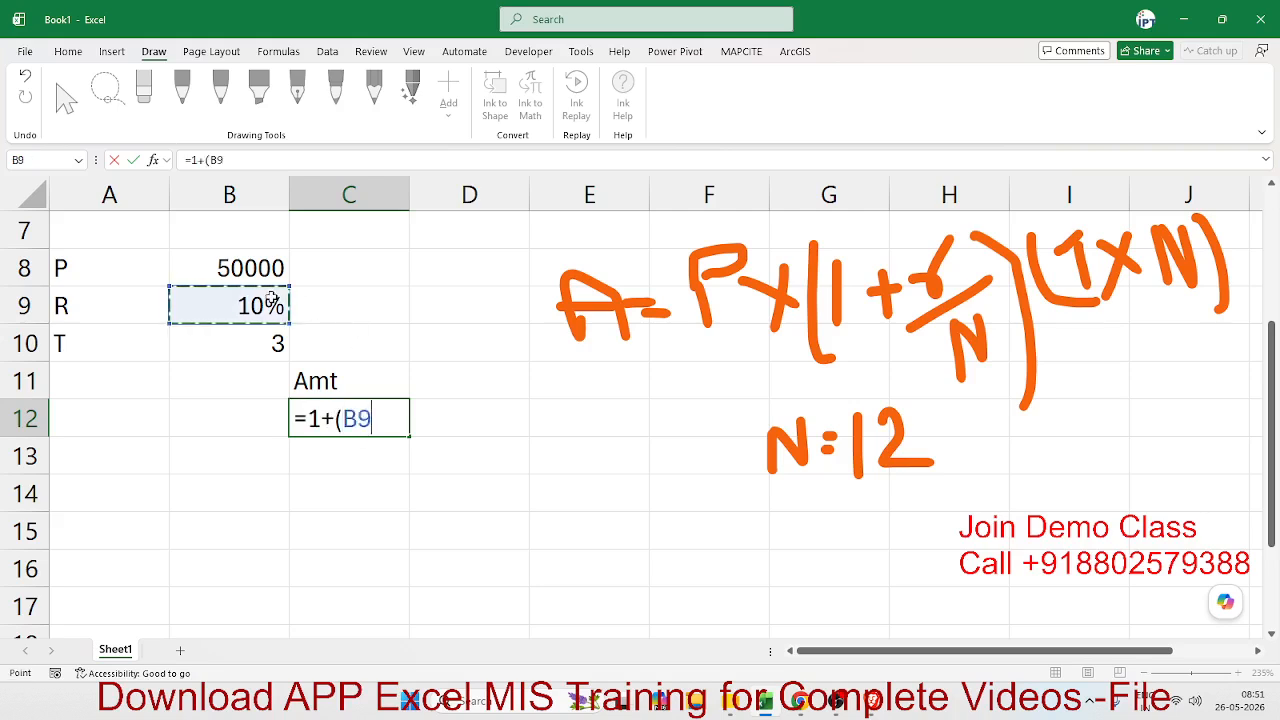
pyautogui.write('/2')
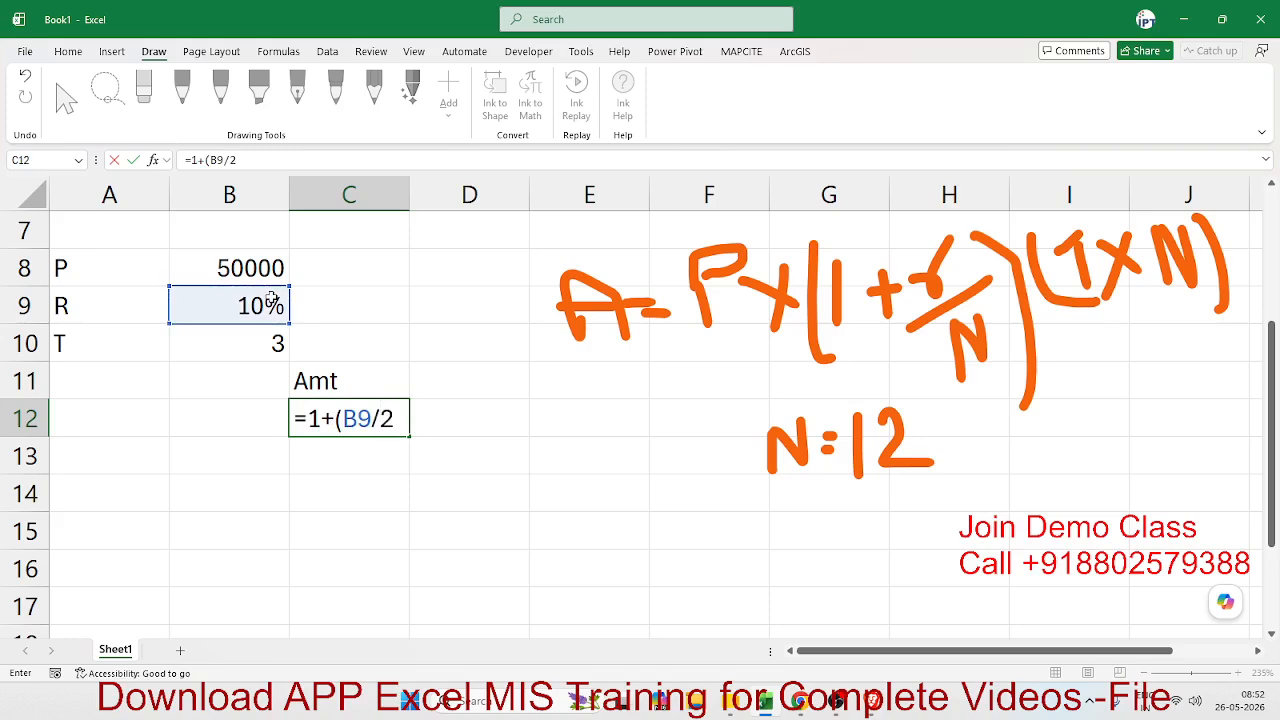
pyautogui.press('BackSpace')
pyautogui.write('12)')
# - Preview the (B9/12) part of the formula in cell C12 and commit the formula
pyautogui.hotkey('alt', 'Tab')
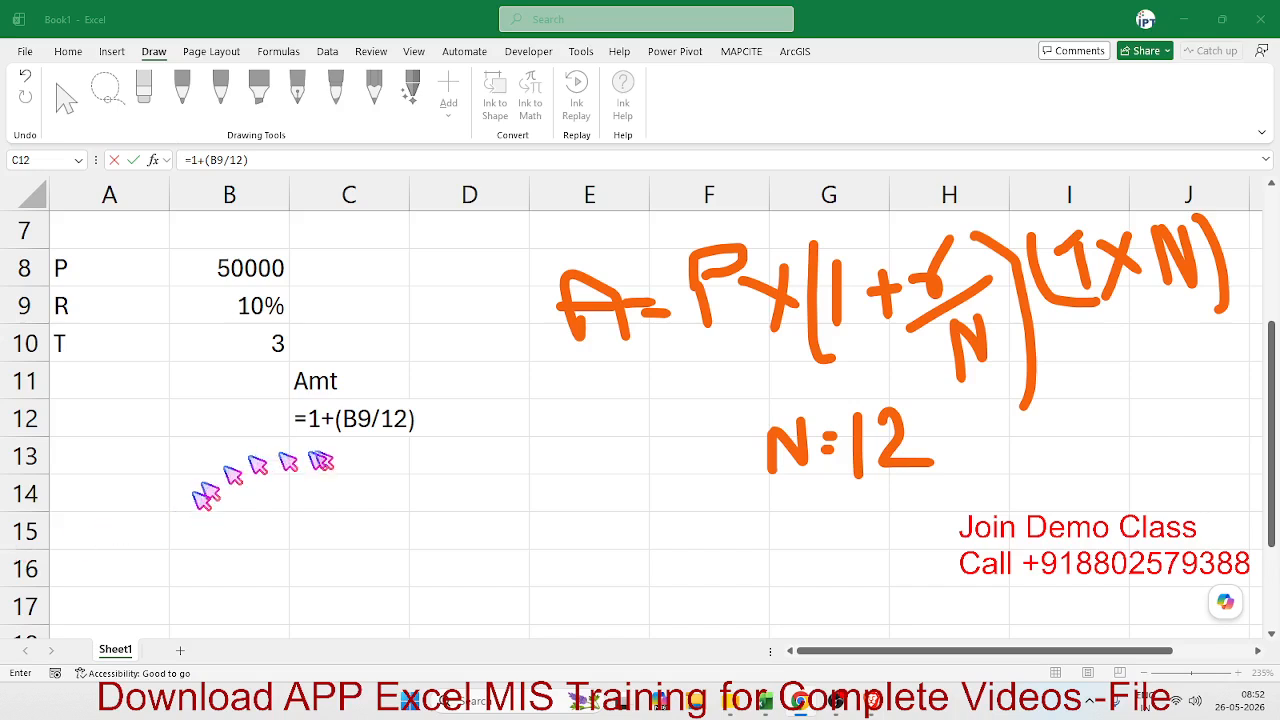
pyautogui.click(357, 430)
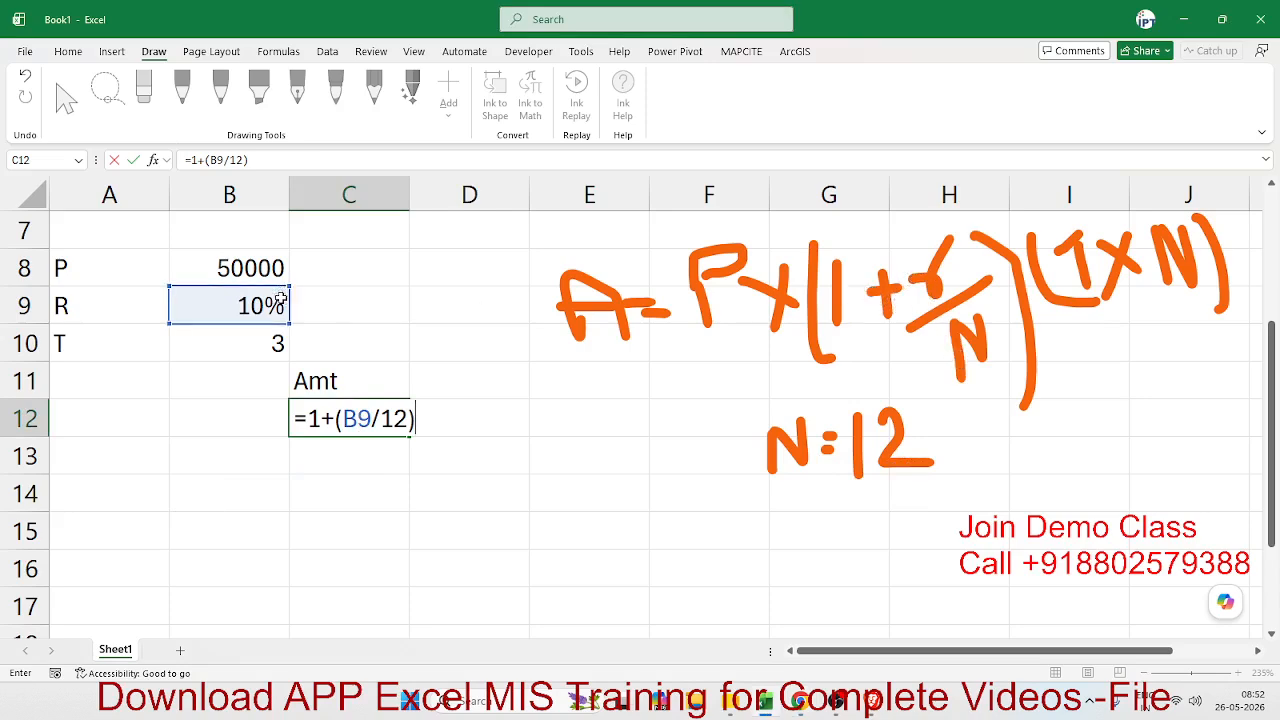
pyautogui.moveTo(334, 420); pyautogui.dragTo(416, 422)
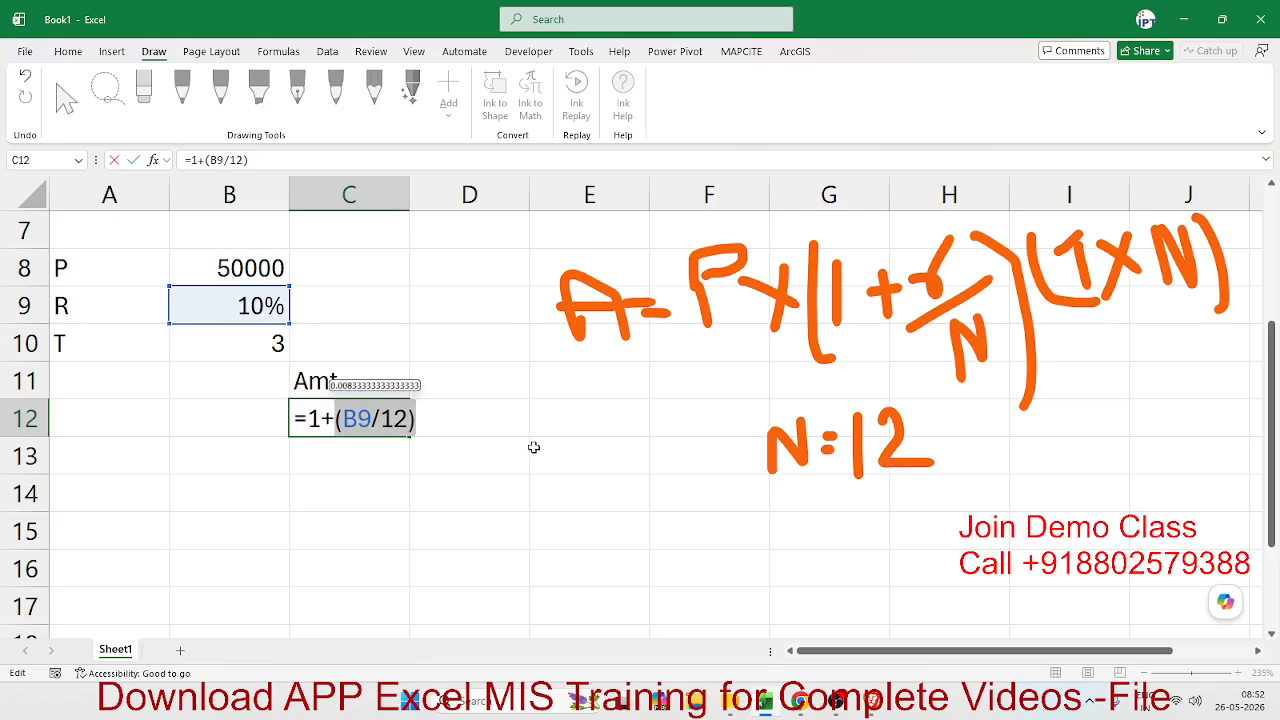
pyautogui.hotkey('alt', 'Tab')
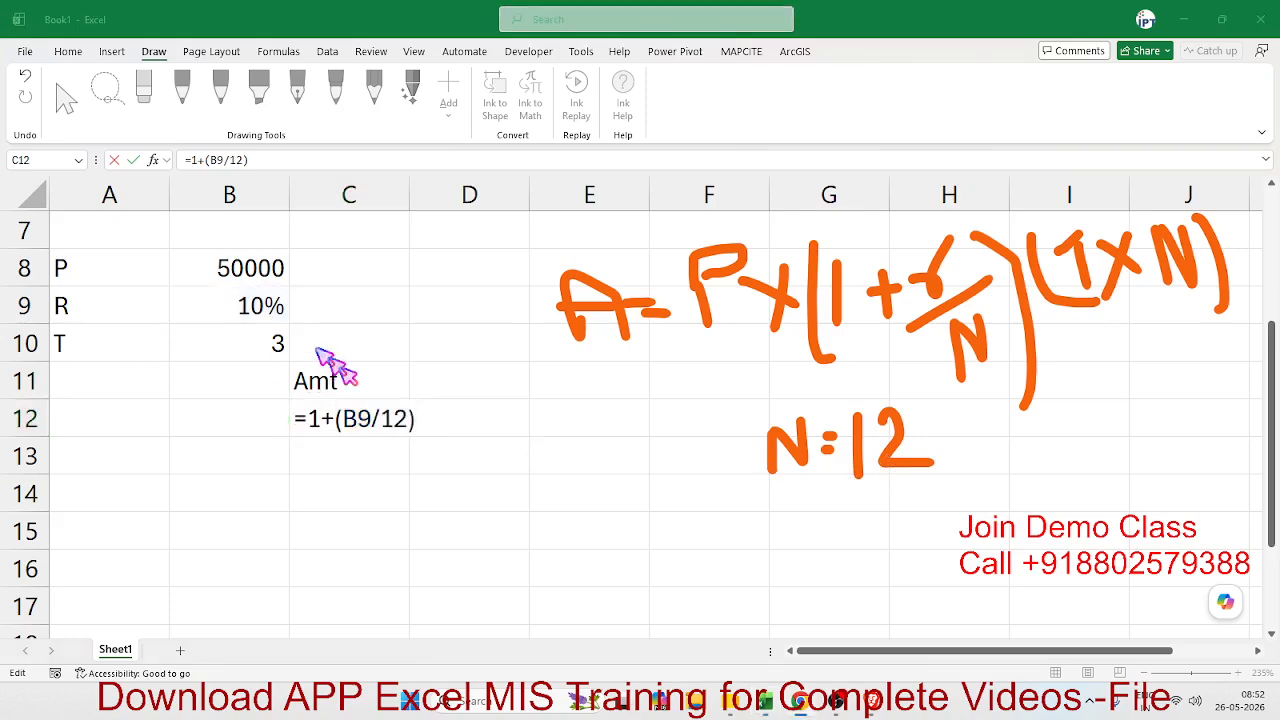
pyautogui.click(380, 418)
pyautogui.press('Return')
# - Calculate the exponent in cell D12 with the formula =B10*12
pyautogui.click(443, 412)
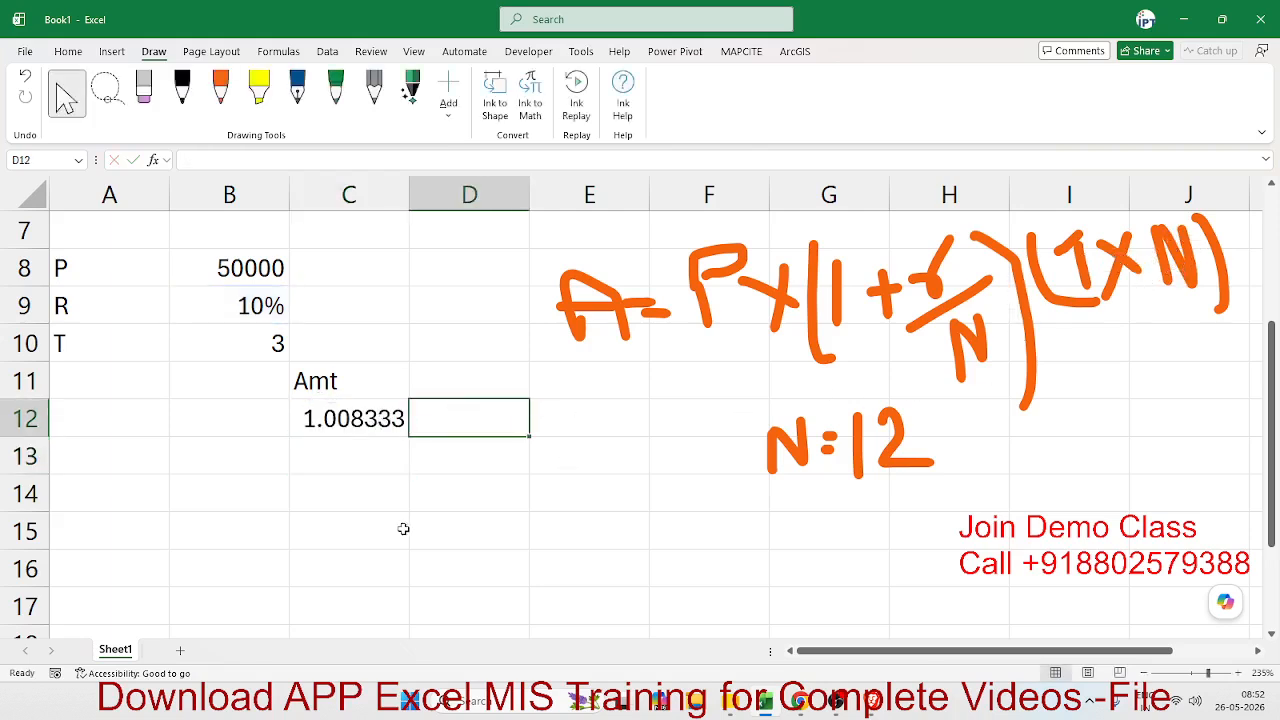
pyautogui.write('=')
pyautogui.click(200, 346)
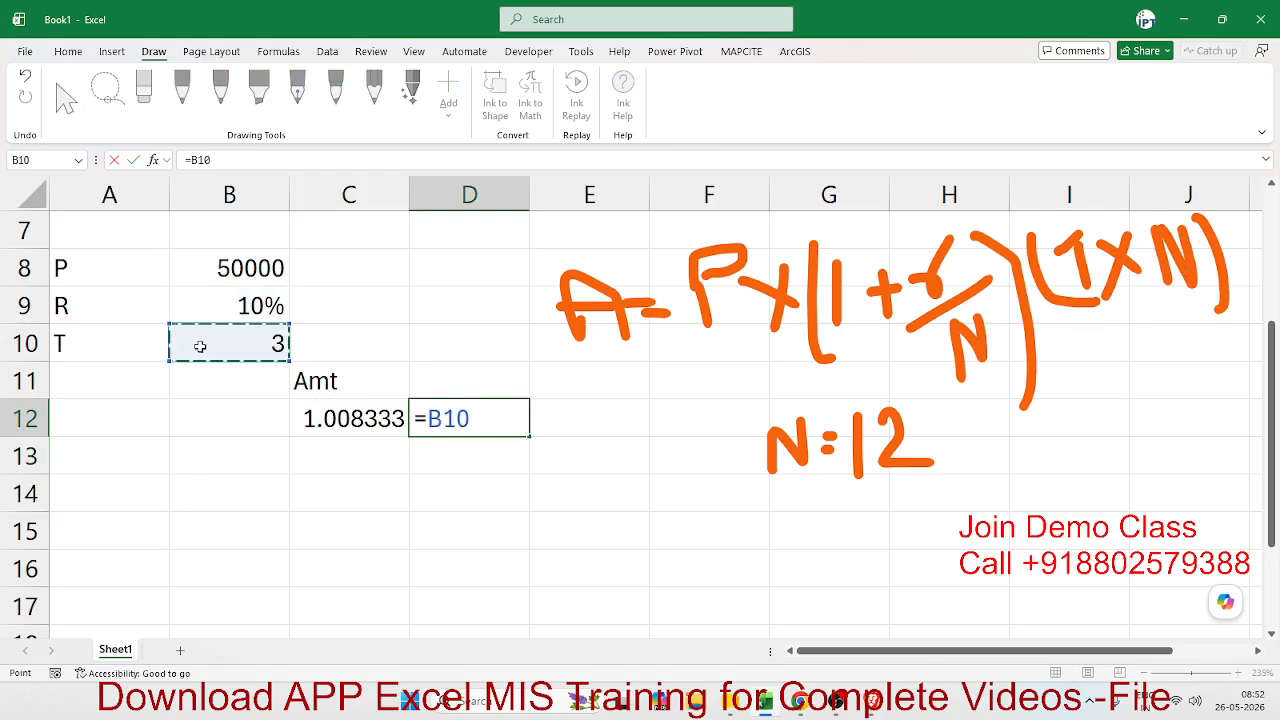
pyautogui.write('*12')
pyautogui.press('Return')
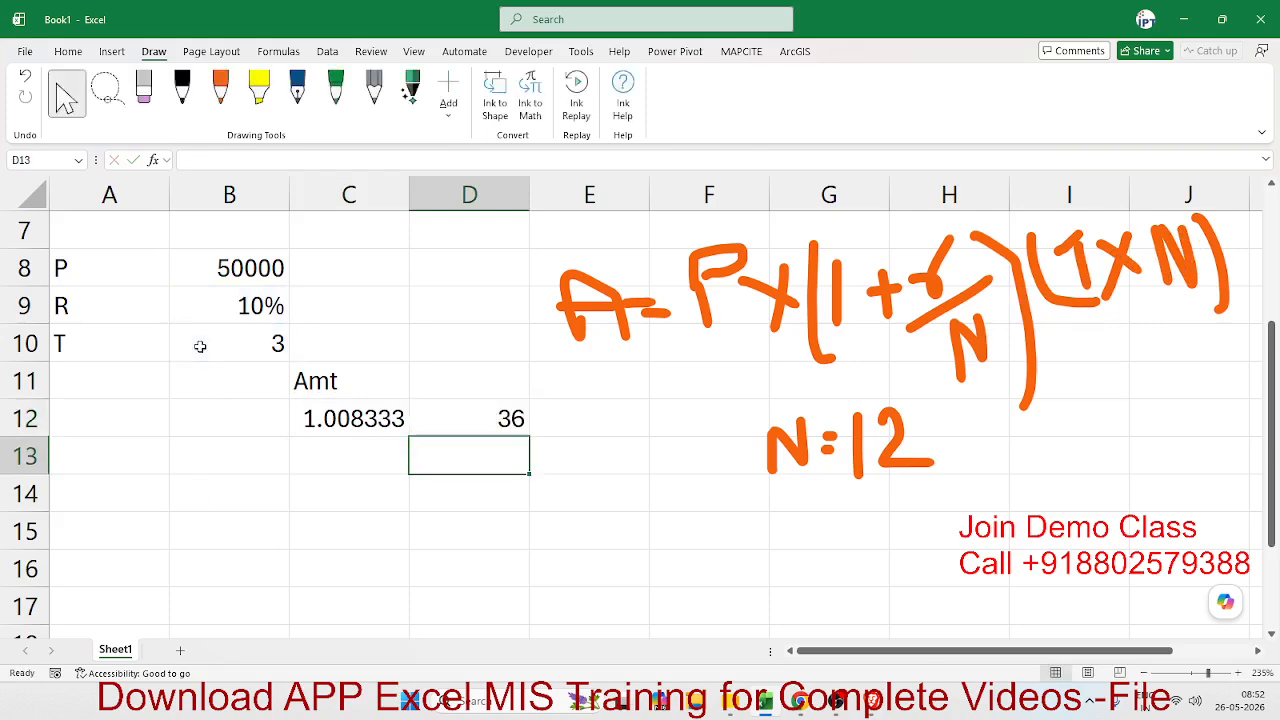
# - Raise the growth factor to the exponent in cell E12 with the formula =C12^D12
pyautogui.press('Up')
pyautogui.press('Right')
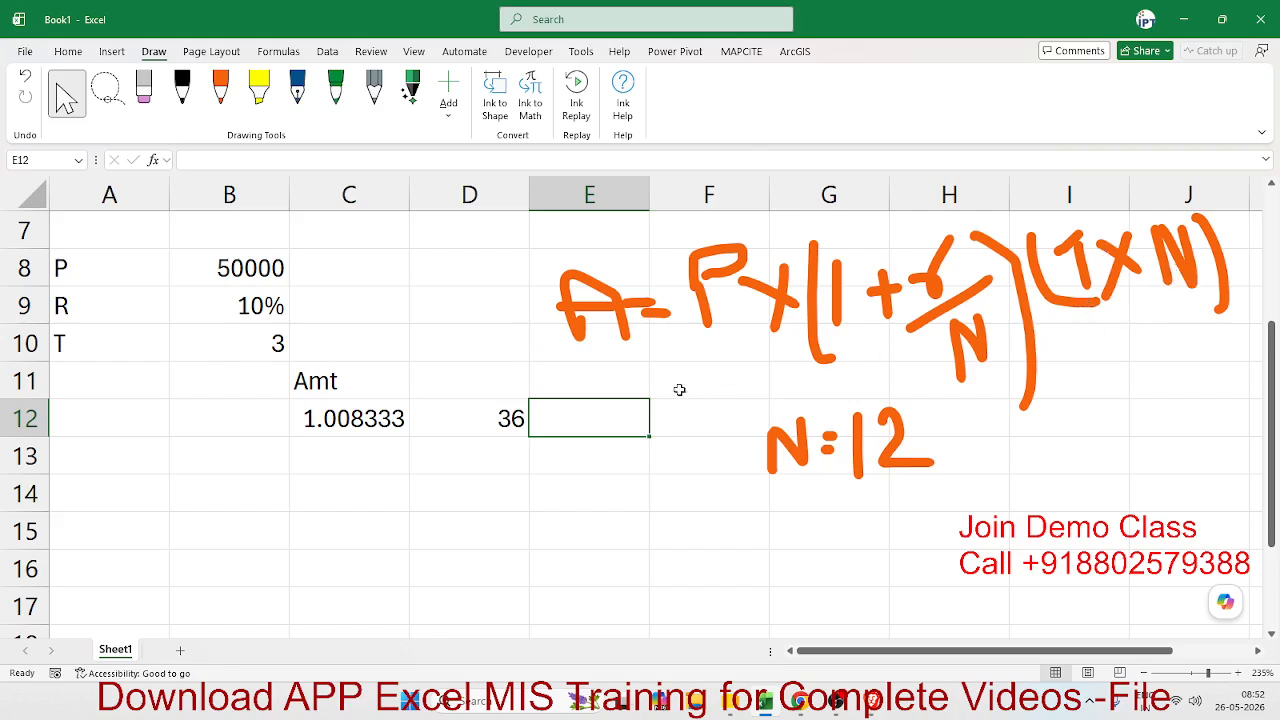
pyautogui.write('=')
pyautogui.press('Left')
pyautogui.press('Left')
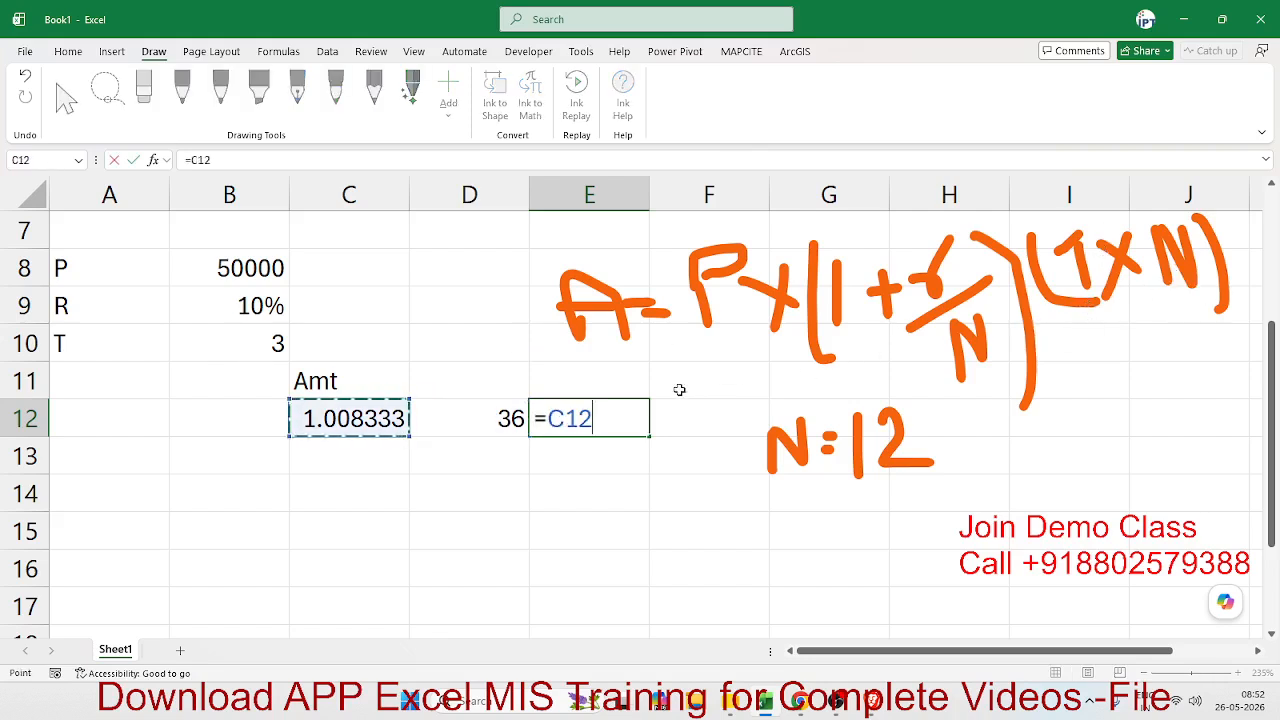
pyautogui.write('^')
pyautogui.press('Left')
pyautogui.press('Return')
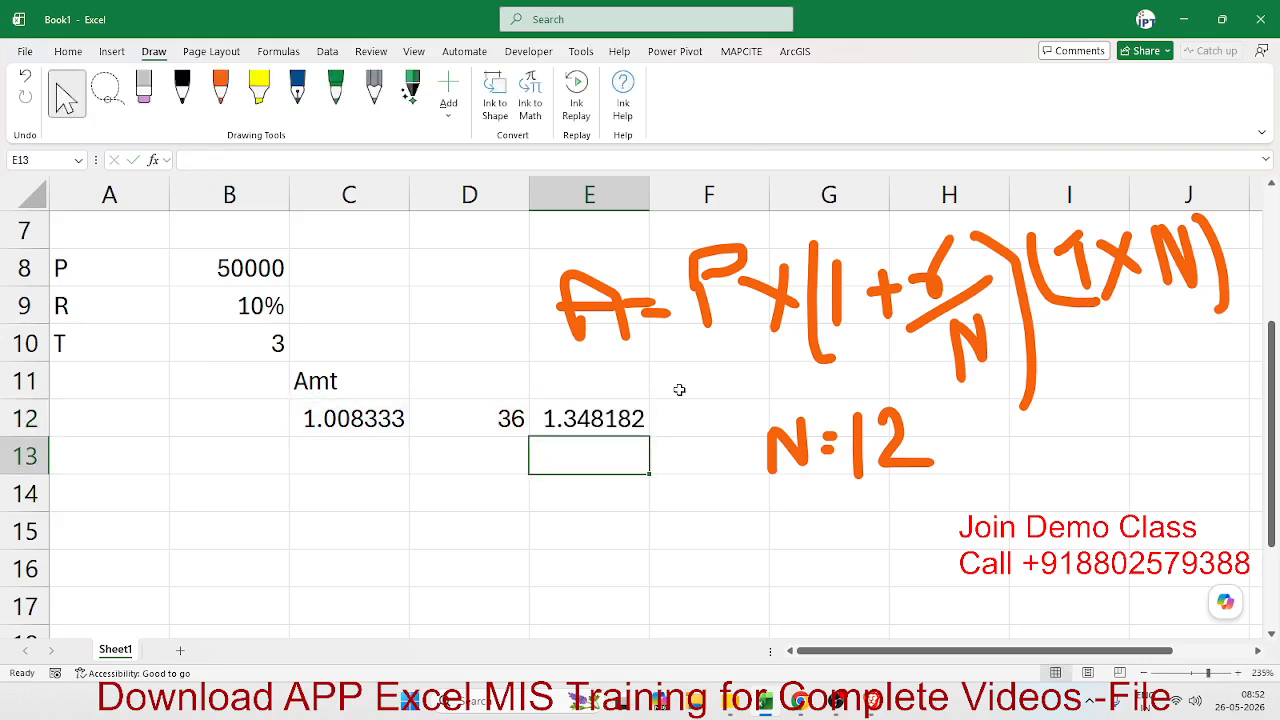
# - Calculate the compound amount in cell E13 with the formula =B8*E12, and reselect that cell
pyautogui.write('=')
pyautogui.press('Left')
pyautogui.press('Left')
pyautogui.press('Left')
pyautogui.press('Up')
pyautogui.press('Up')
pyautogui.press('Up')
pyautogui.press('Up')
pyautogui.press('Up')
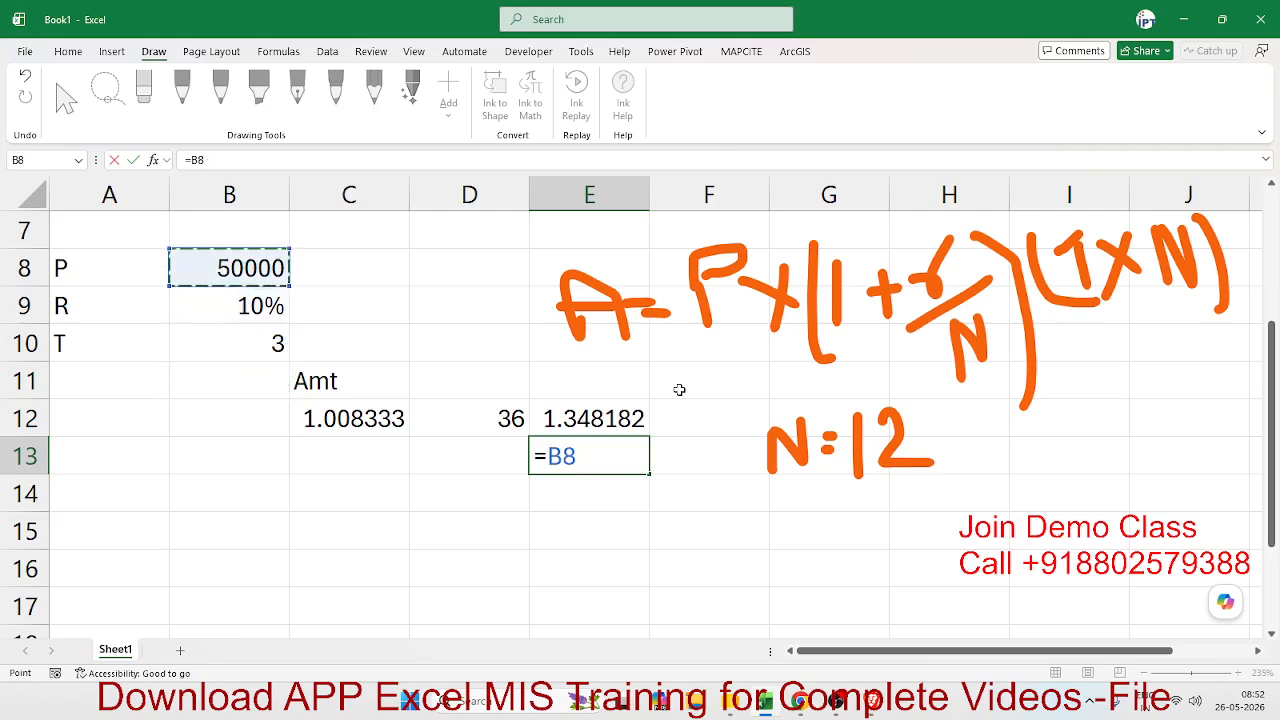
pyautogui.write('*')
pyautogui.press('Up')
pyautogui.press('Return')
pyautogui.press('Up')
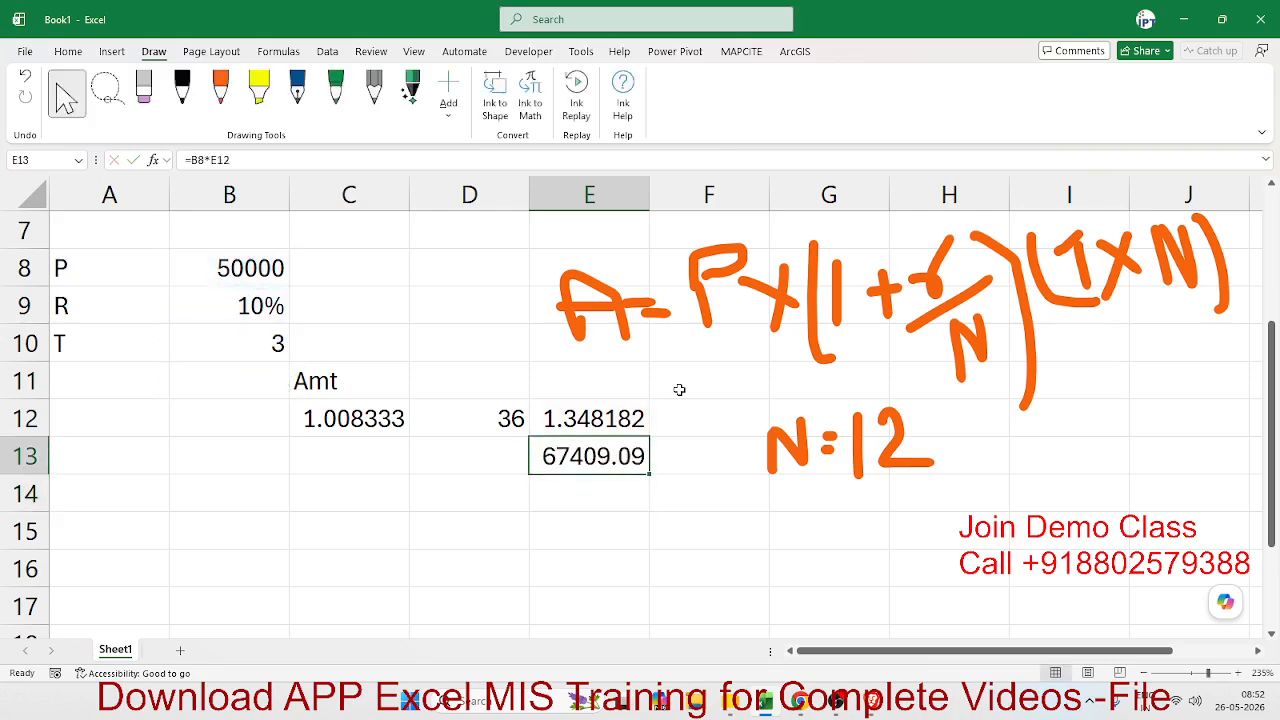
# - Review the formulas in cells E12, D12, C12 and E13
pyautogui.click(800, 702)
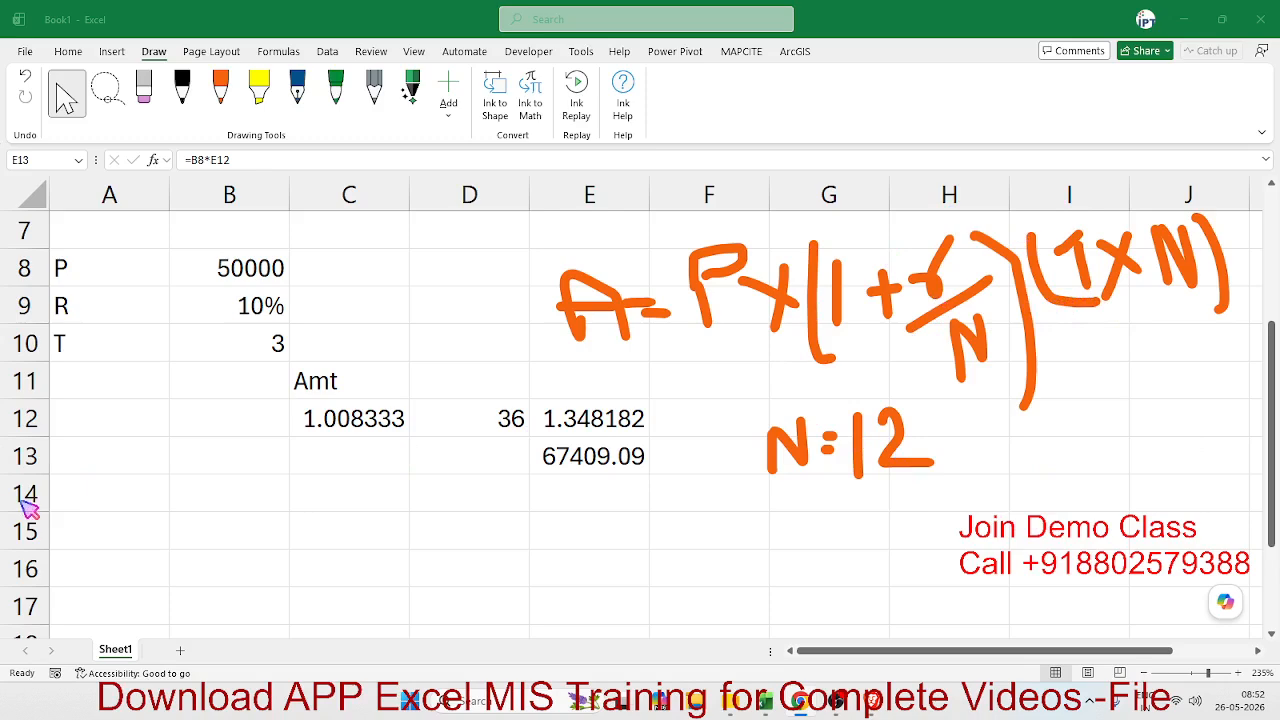
pyautogui.click(580, 427)
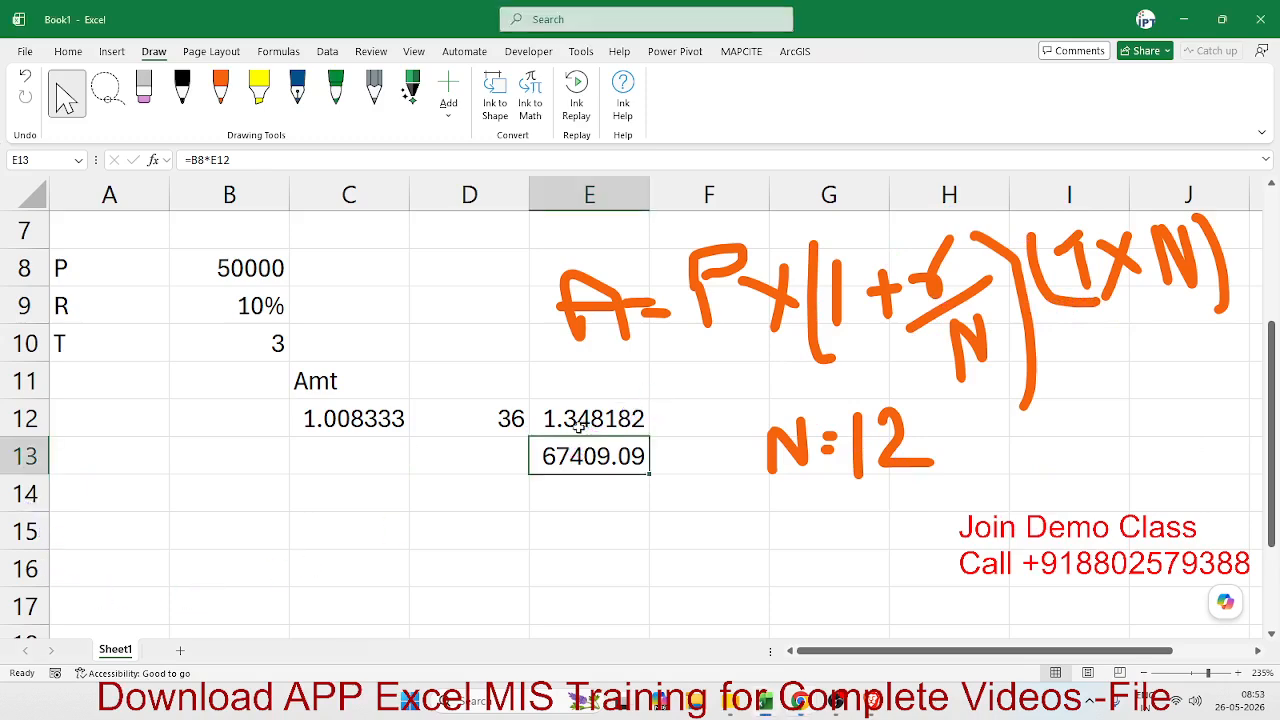
pyautogui.click(562, 424)
pyautogui.click(506, 407)
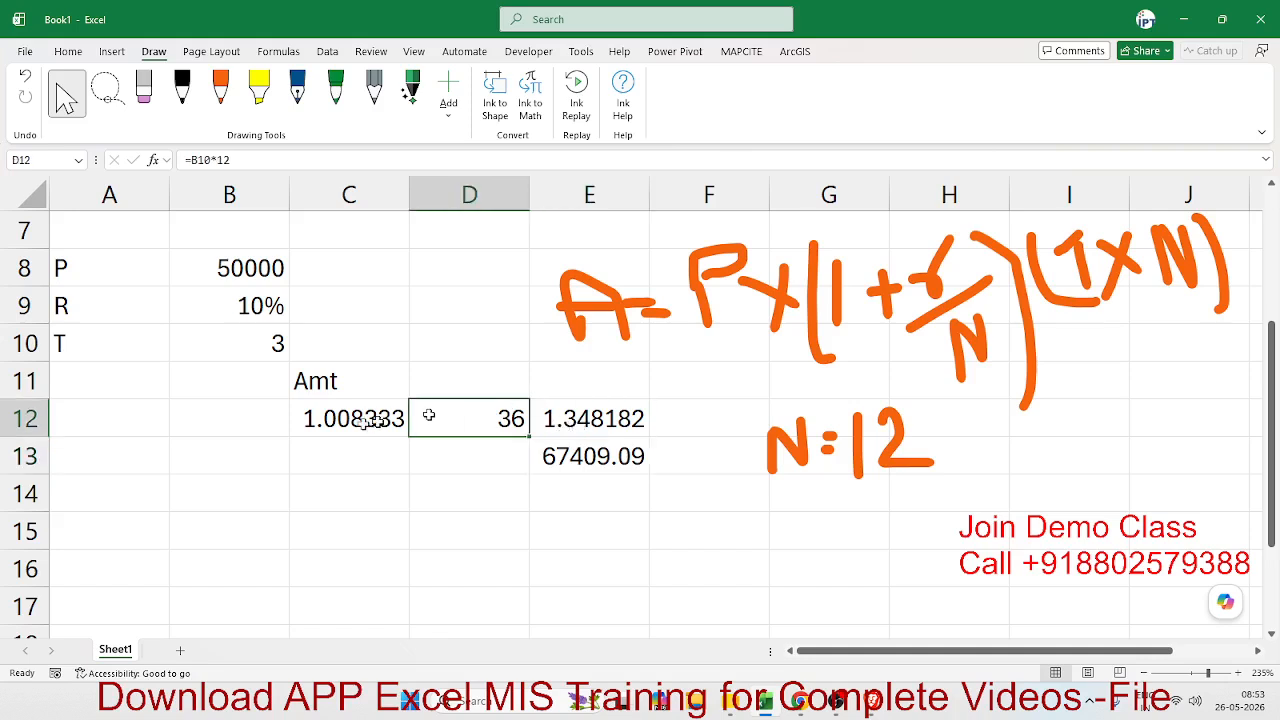
pyautogui.click(358, 422)
pyautogui.click(558, 447)
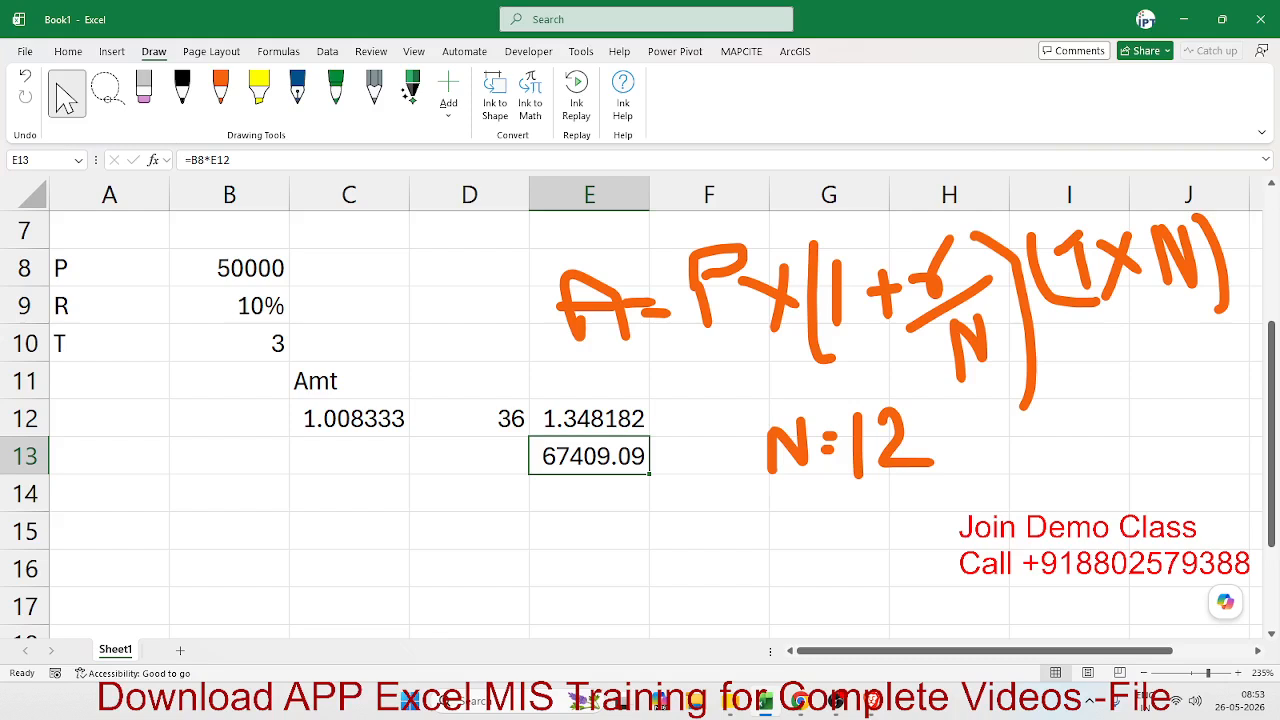
pyautogui.hotkey('alt', 'Tab')
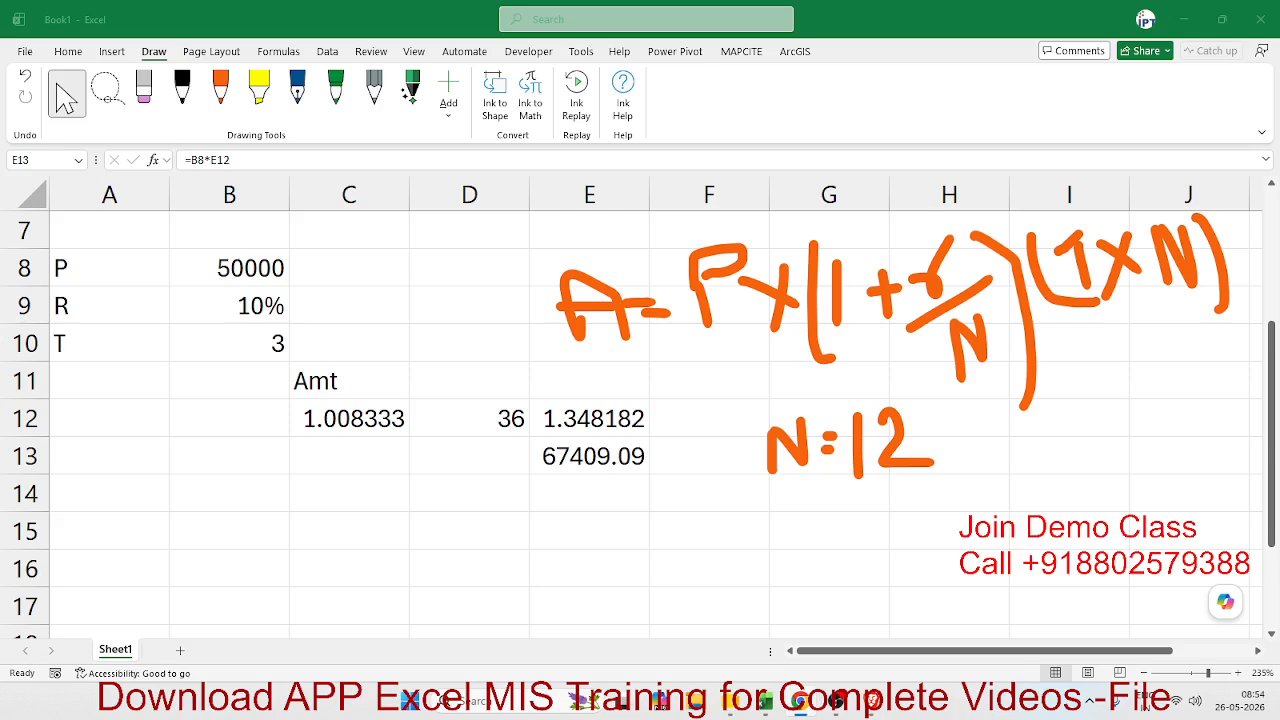
pyautogui.click(275, 527)
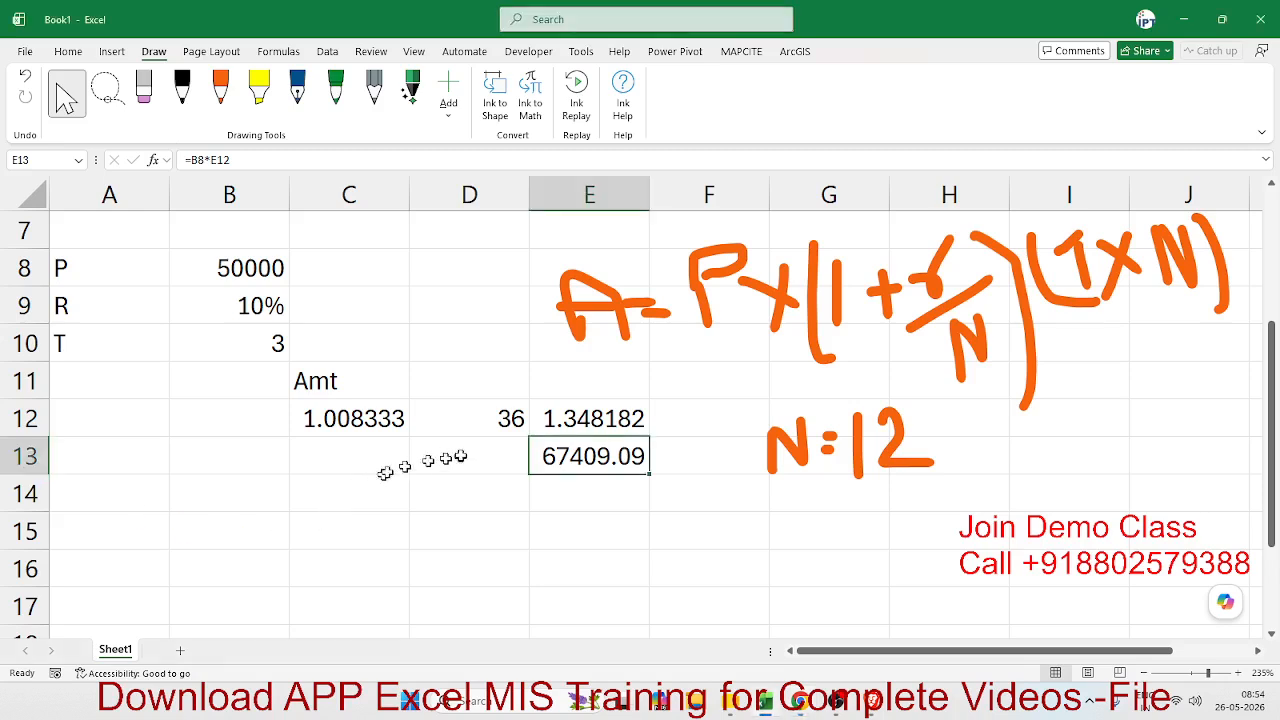
pyautogui.click(1027, 320)
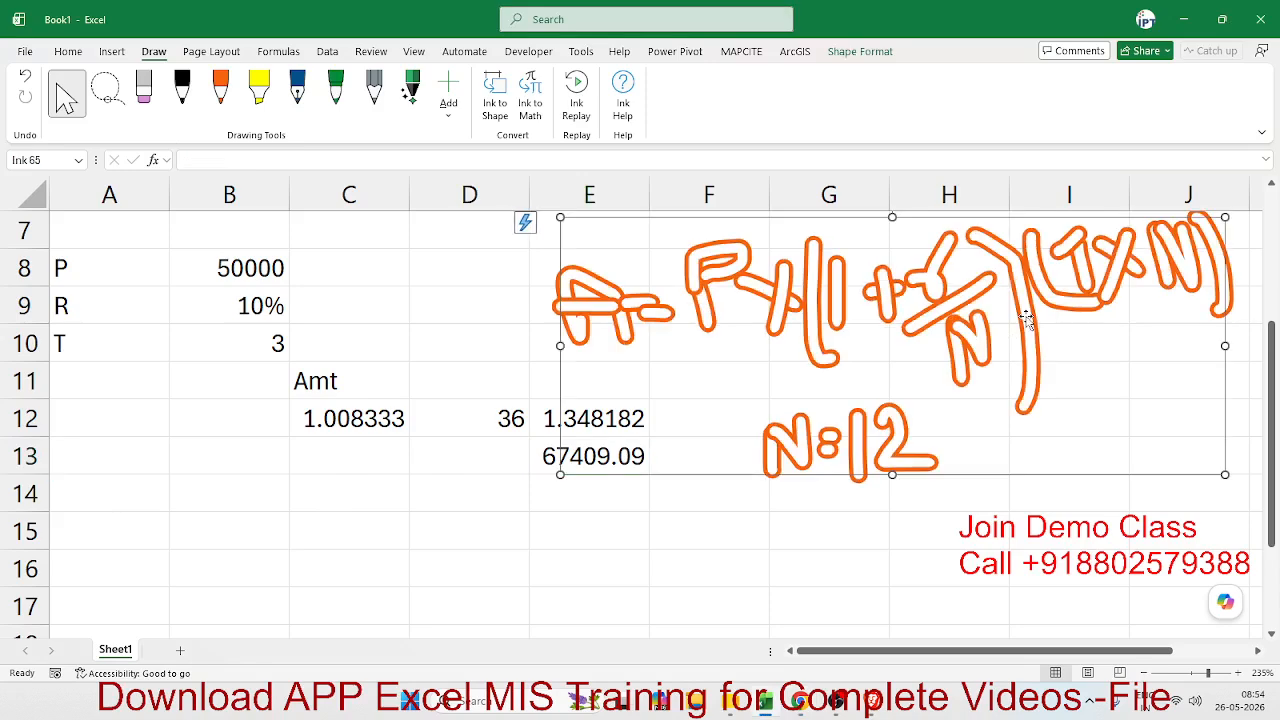
pyautogui.click(603, 497)
pyautogui.scroll(2, 597, 503)
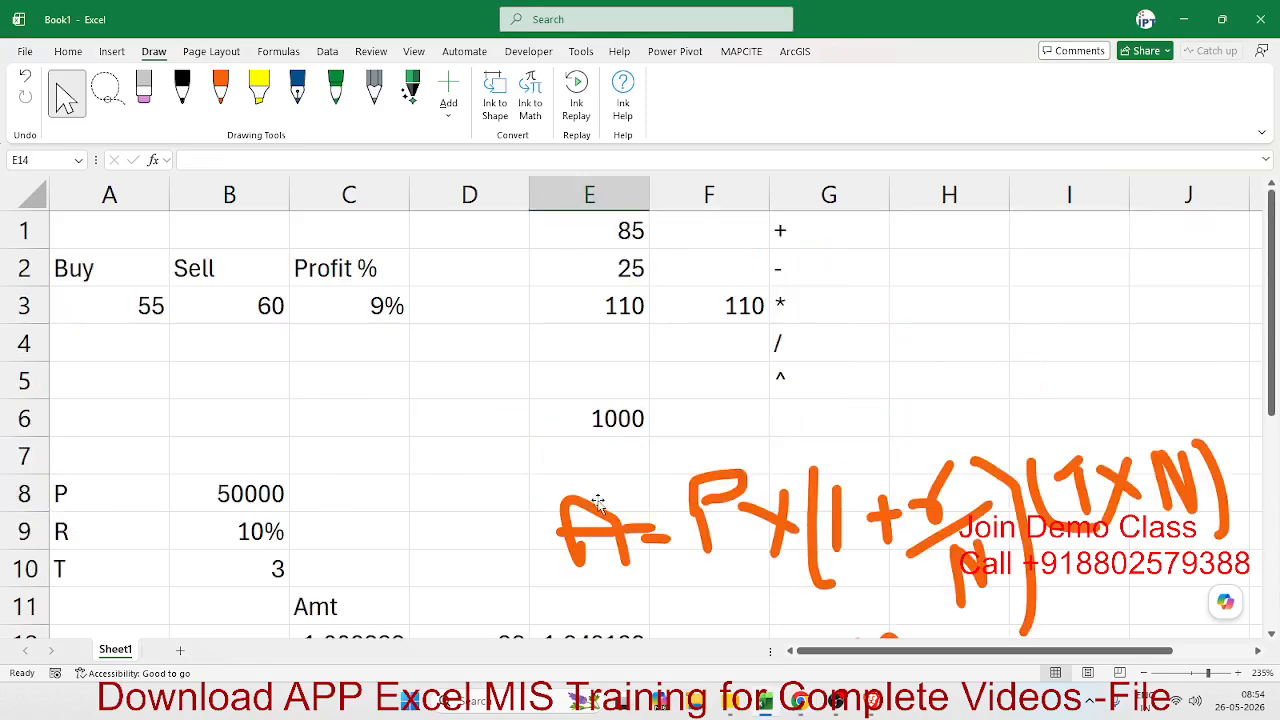
pyautogui.scroll(-4, 597, 503)
pyautogui.scroll(2, 594, 503)
# - Examine the intermediate cells C12, D12 and E12, highlighting the C12 reference inside E12's formula
pyautogui.click(346, 405)
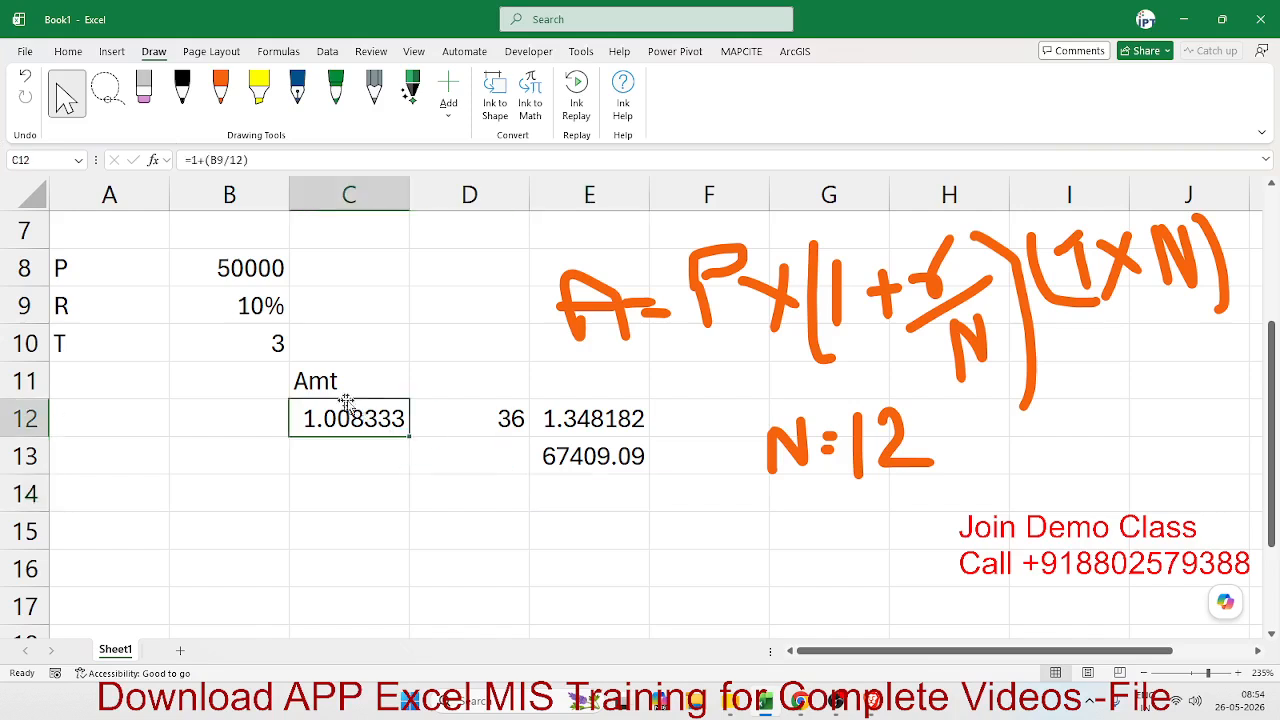
pyautogui.click(486, 410)
pyautogui.click(569, 418)
pyautogui.click(478, 460)
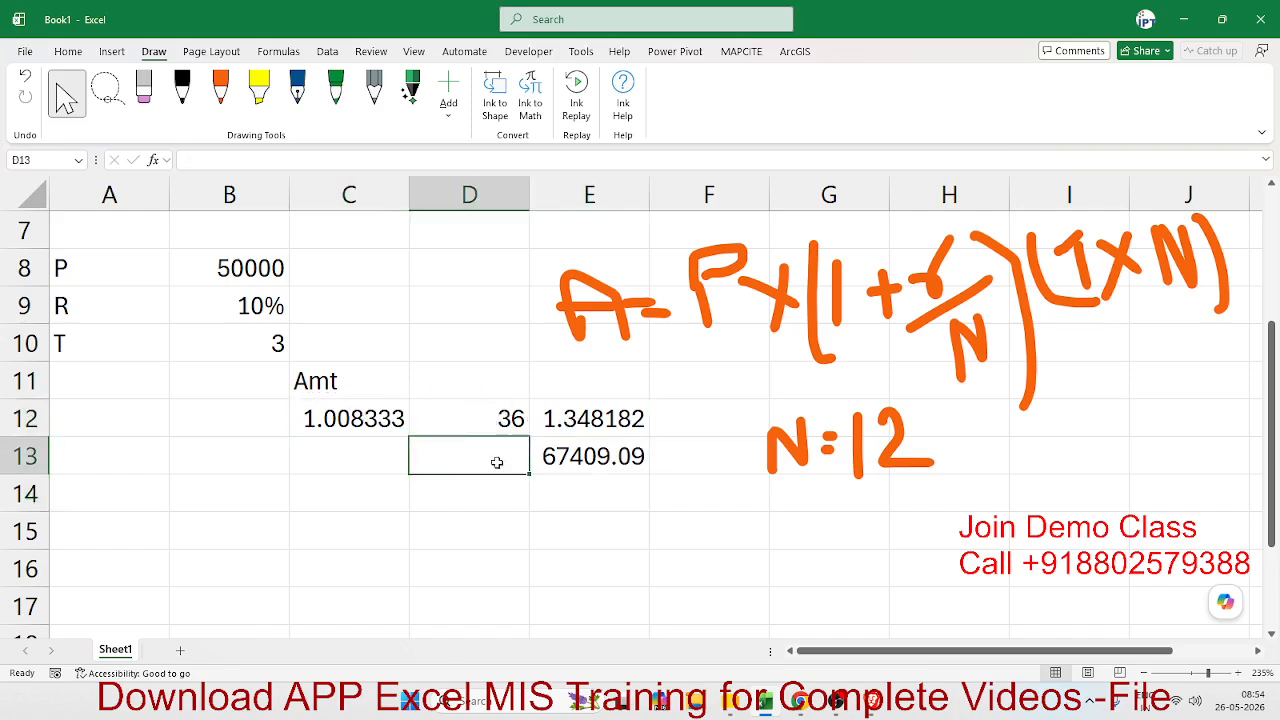
pyautogui.click(521, 556)
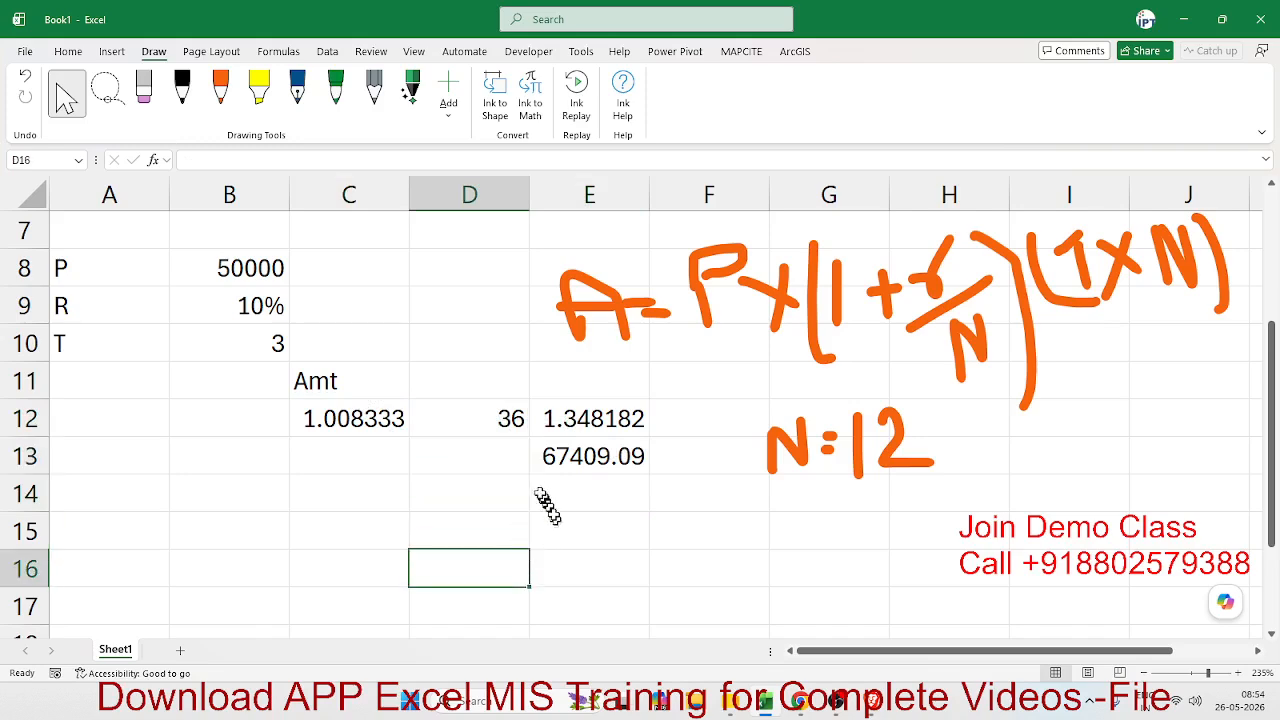
pyautogui.click(463, 375)
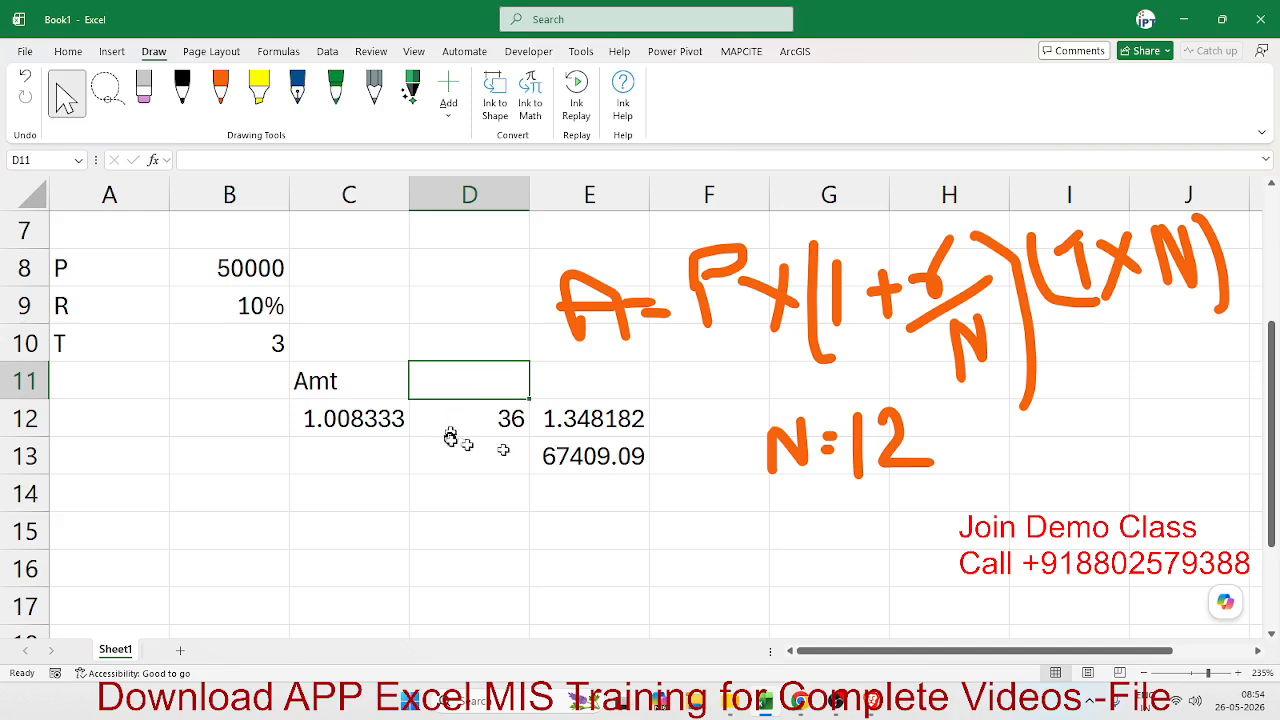
pyautogui.click(586, 418)
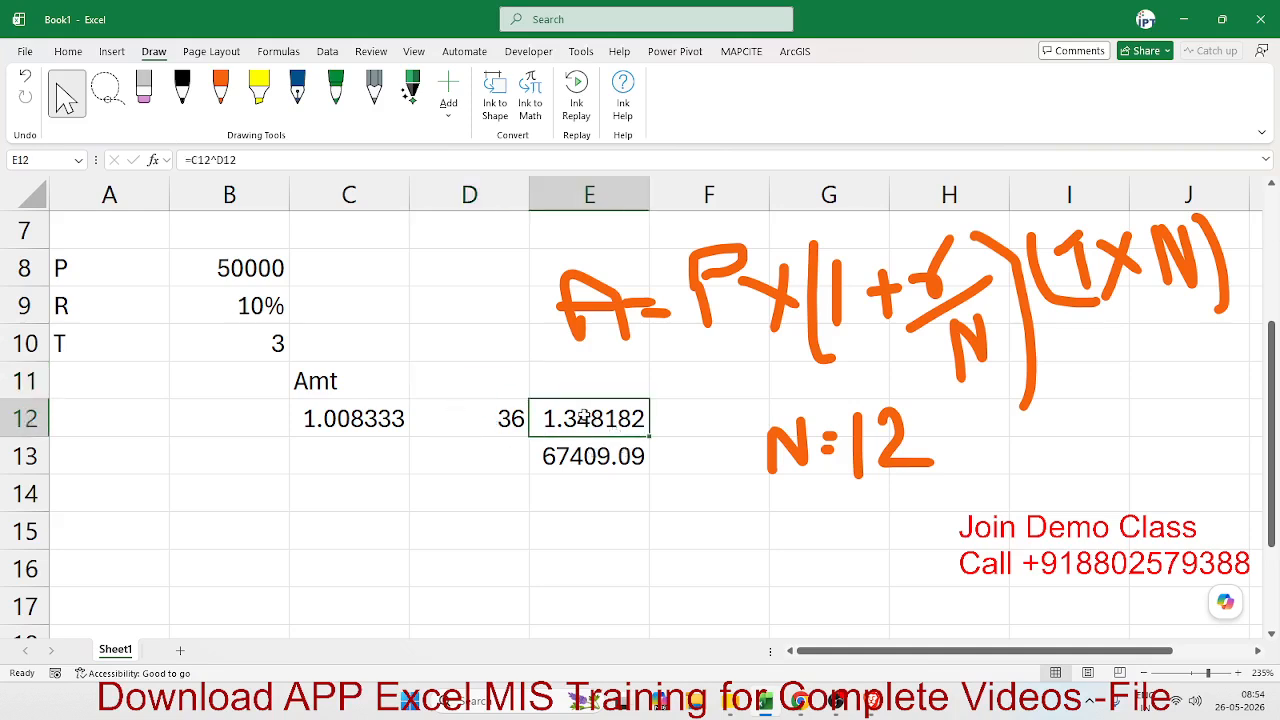
pyautogui.doubleClick(586, 418)
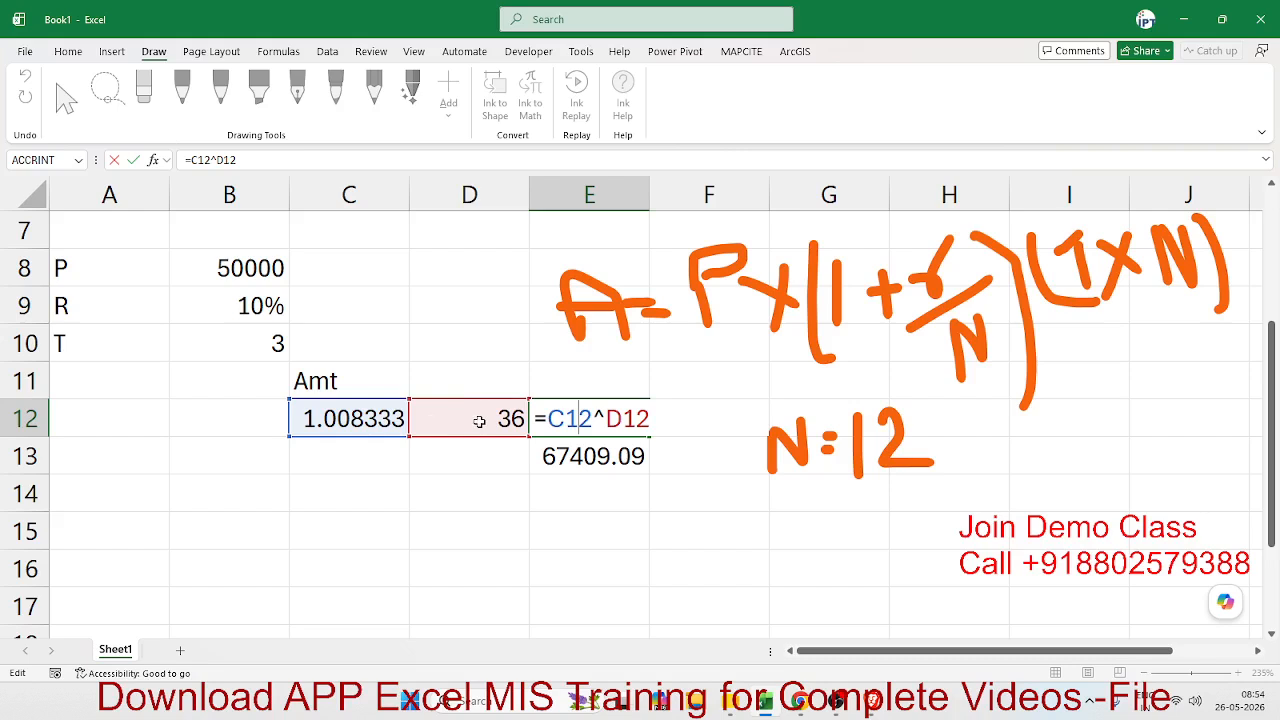
pyautogui.doubleClick(575, 420)
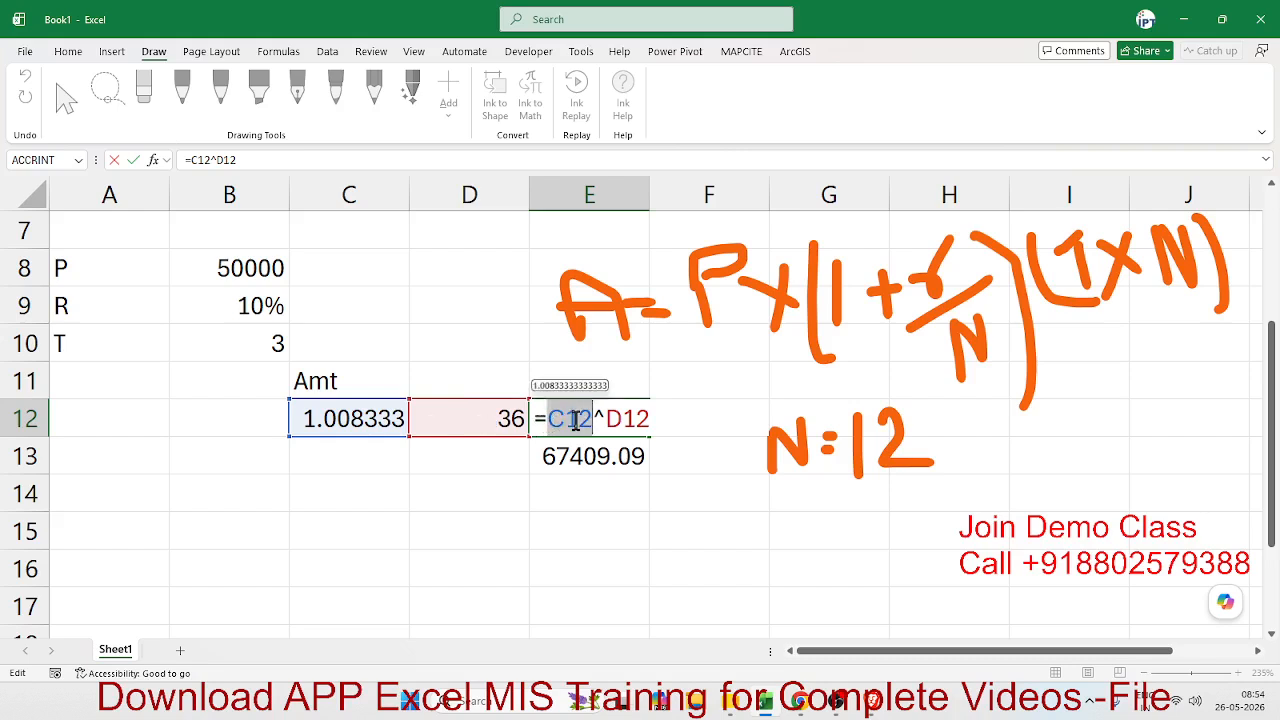
pyautogui.press('Escape')
# - Replace the C12 reference in cell E12's formula with C12's own expression in parentheses, giving =(1+(B9/12))^D12
pyautogui.click(369, 420)
pyautogui.doubleClick(369, 420)
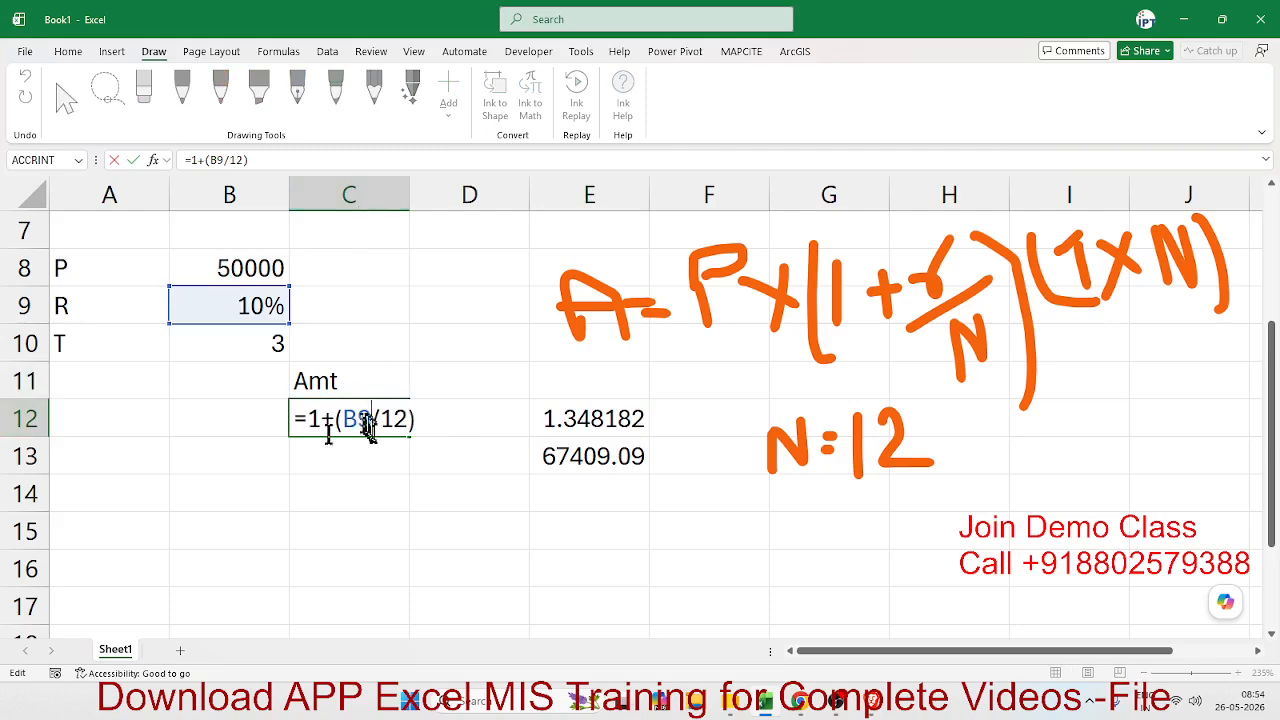
pyautogui.moveTo(305, 418); pyautogui.dragTo(438, 430)
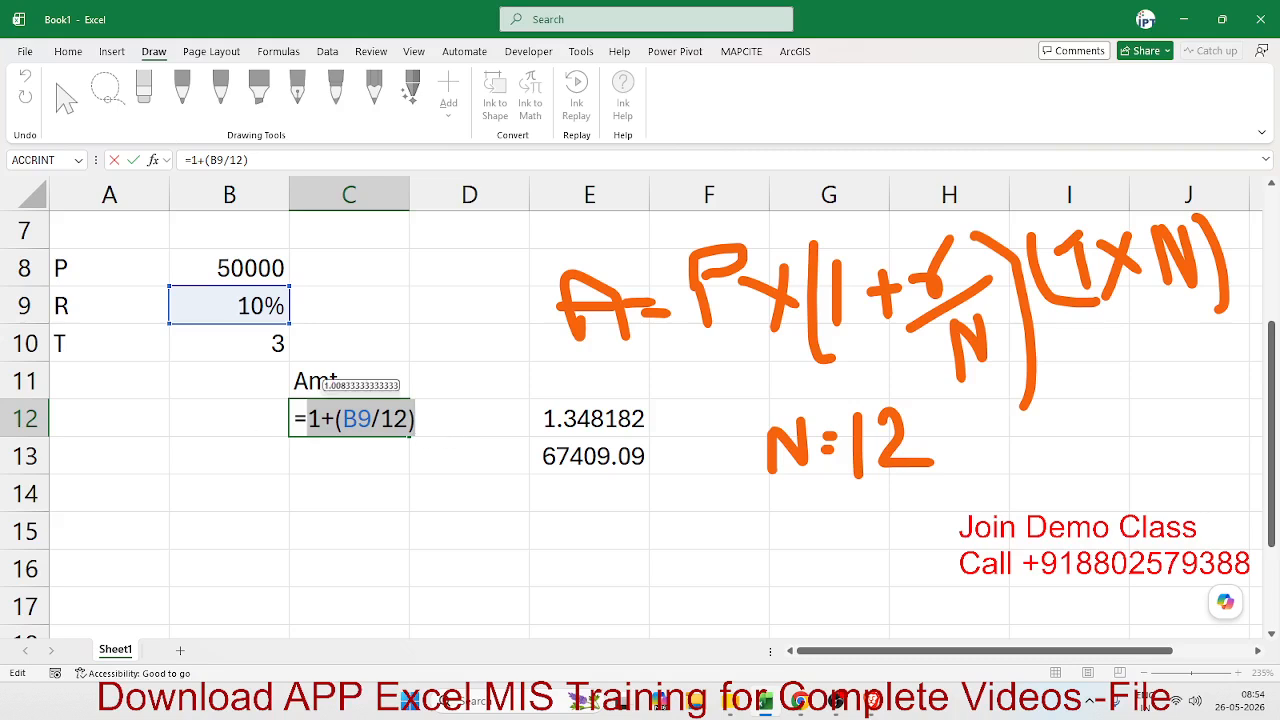
pyautogui.click(521, 418)
pyautogui.press('Escape')
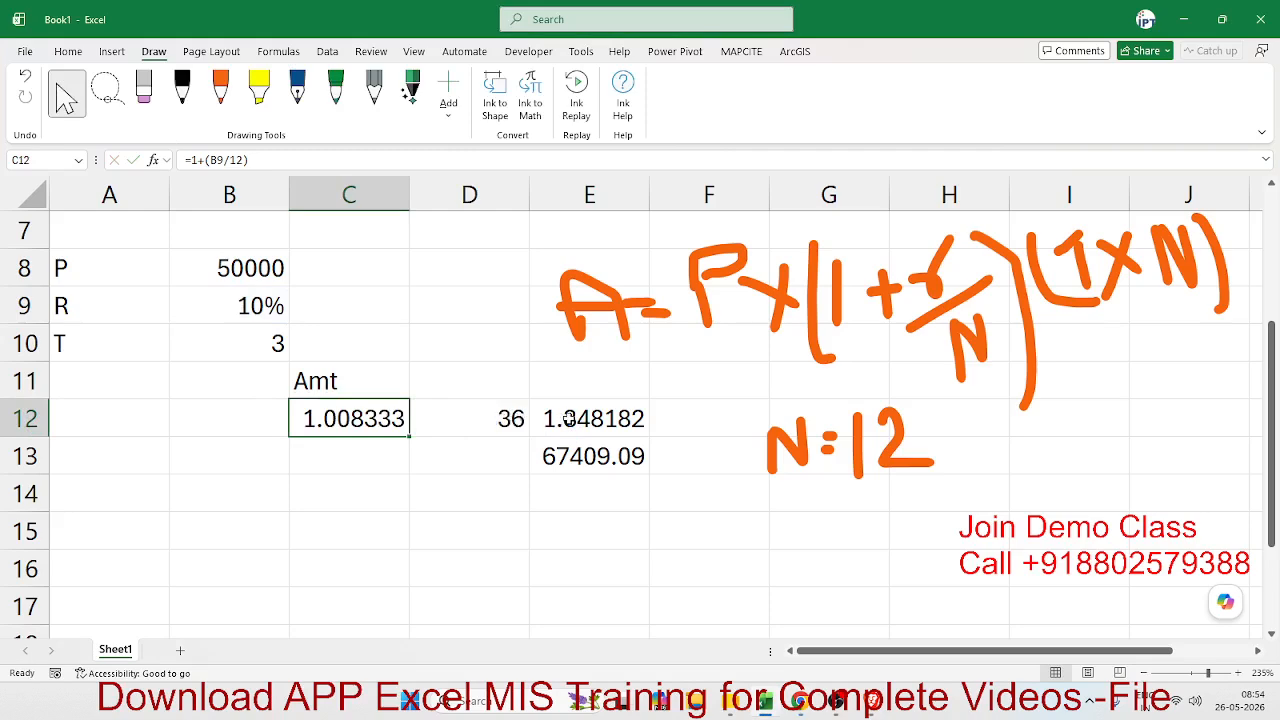
pyautogui.click(565, 418)
pyautogui.doubleClick(588, 418)
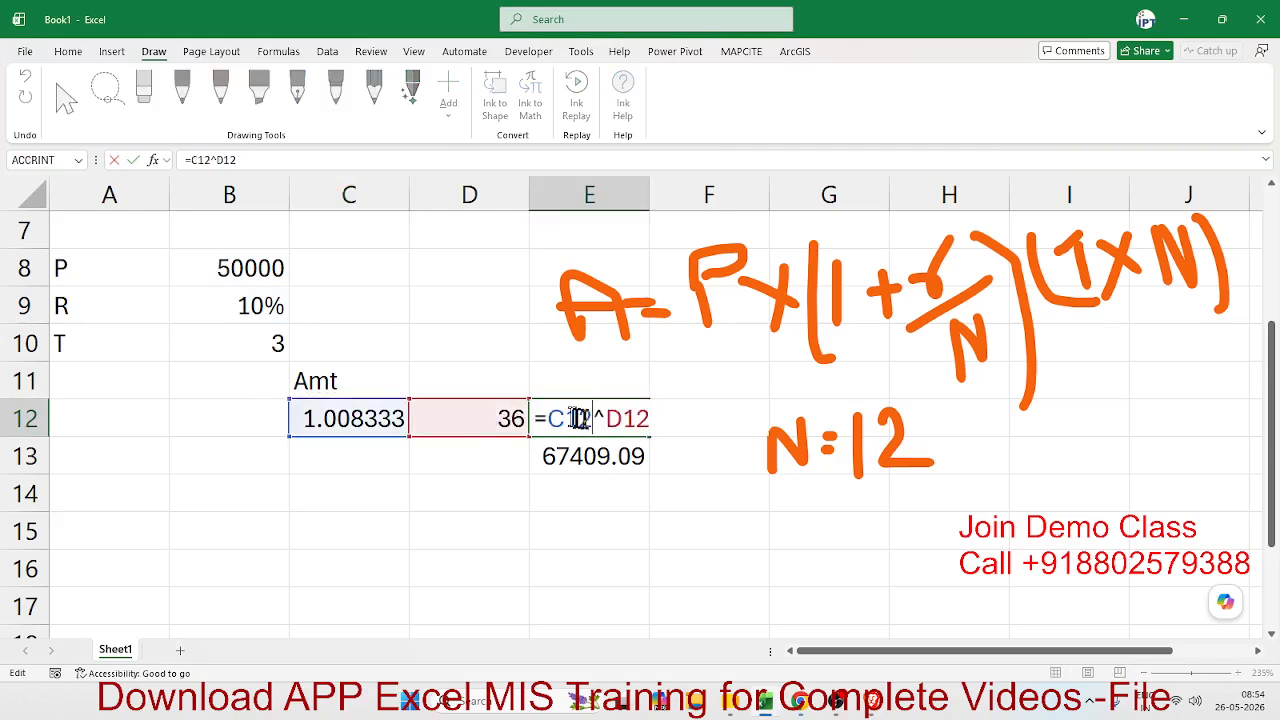
pyautogui.doubleClick(565, 418)
pyautogui.write('()')
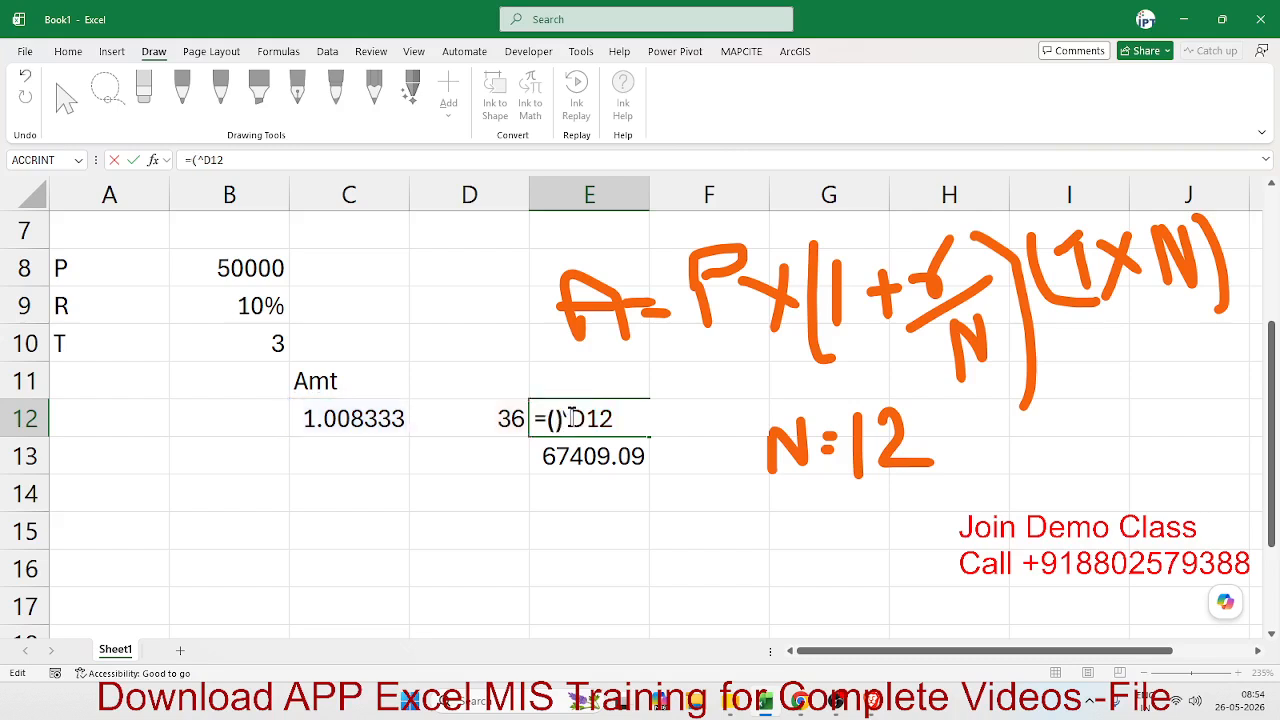
pyautogui.write('1+(B9/12)')
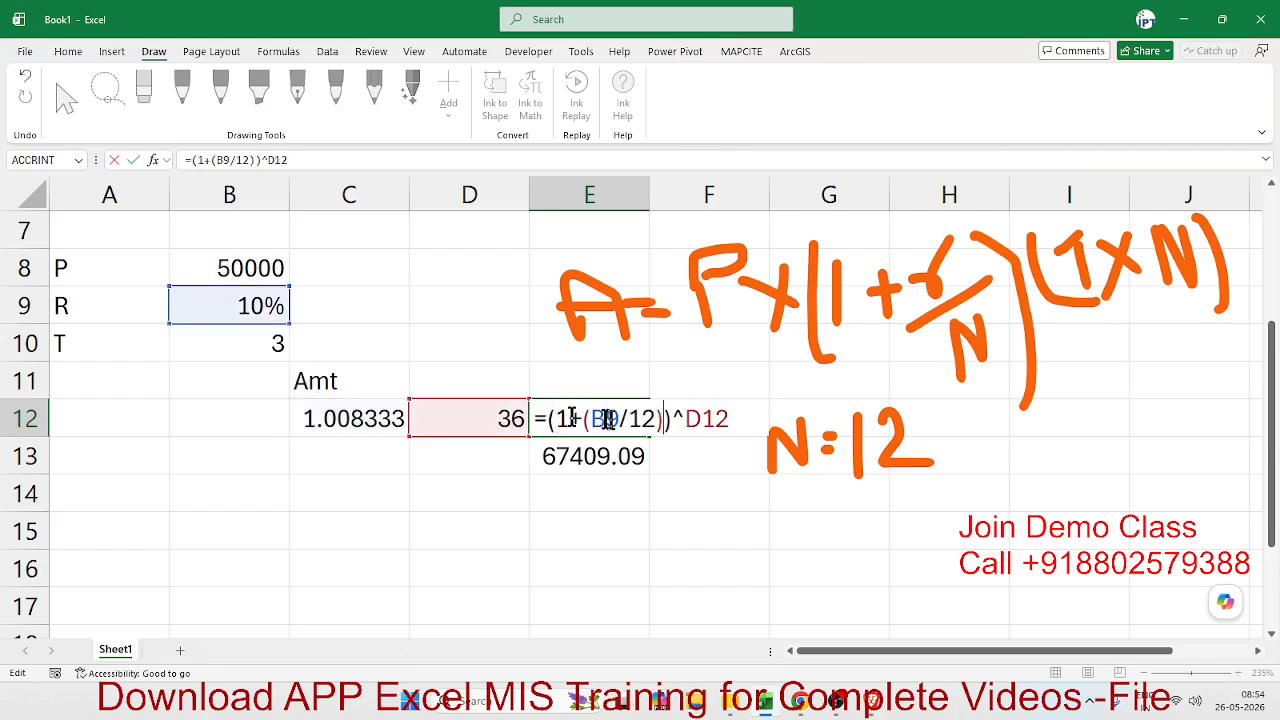
pyautogui.press('Return')
# - Replace the D12 reference in cell E12's formula with D12's own expression, giving =(1+(B9/12))^(B10*12)
pyautogui.press('Up')
pyautogui.press('Left')
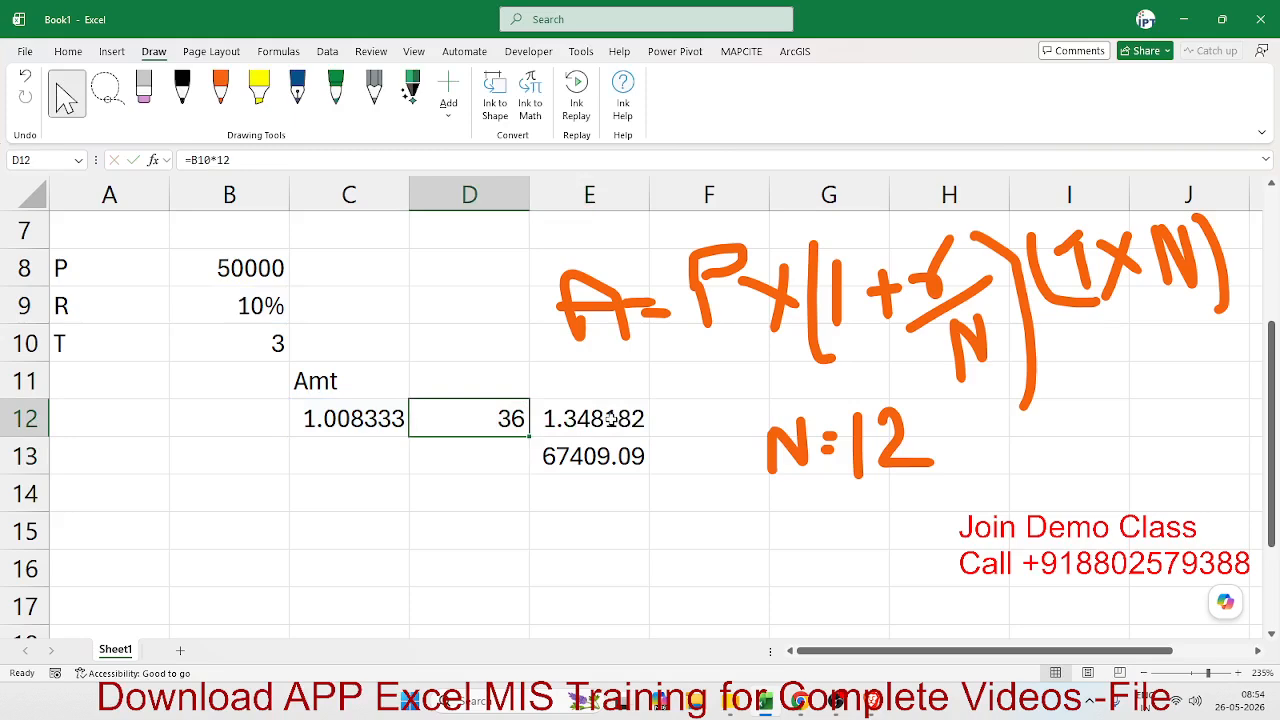
pyautogui.doubleClick(486, 418)
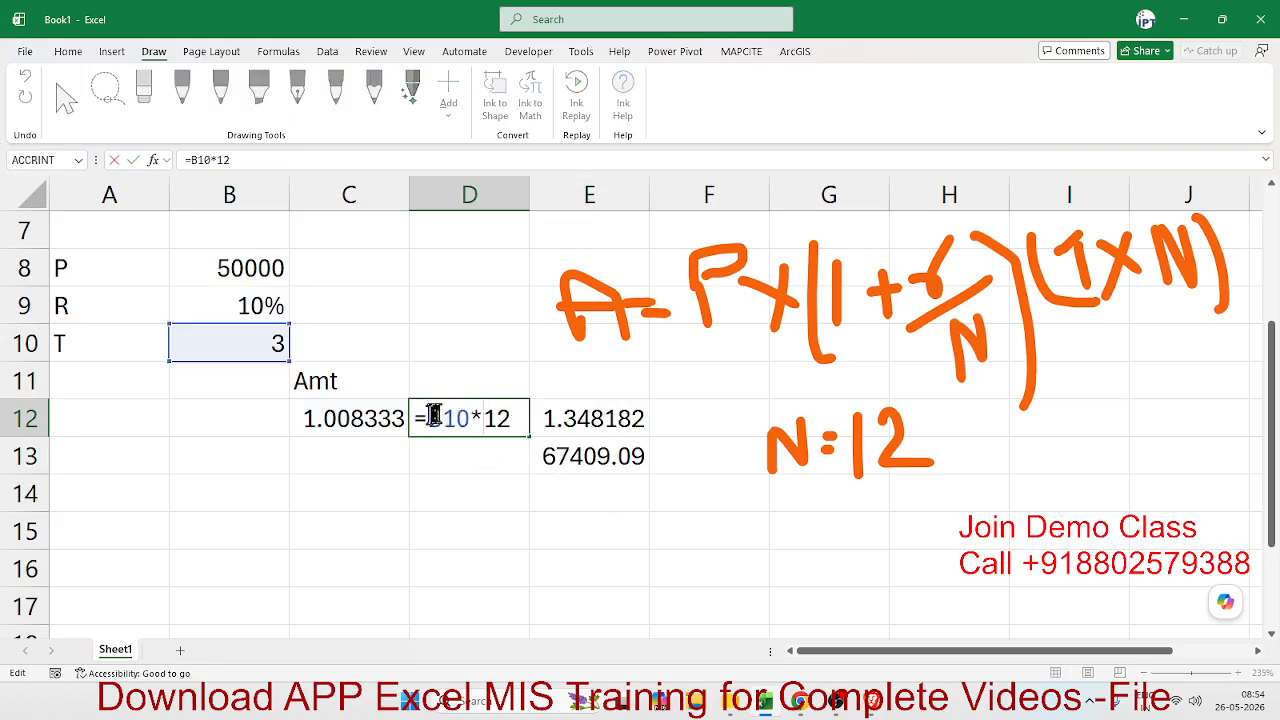
pyautogui.doubleClick(455, 419)
pyautogui.press('Escape')
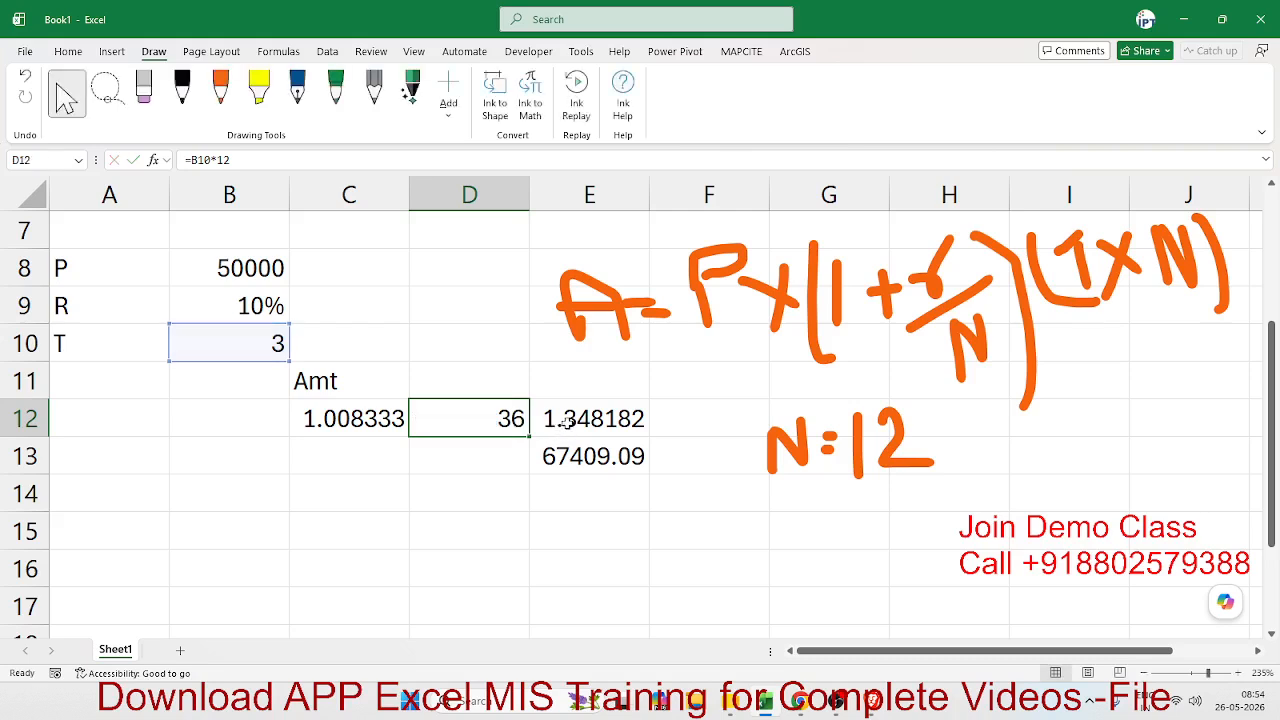
pyautogui.doubleClick(566, 424)
pyautogui.doubleClick(704, 420)
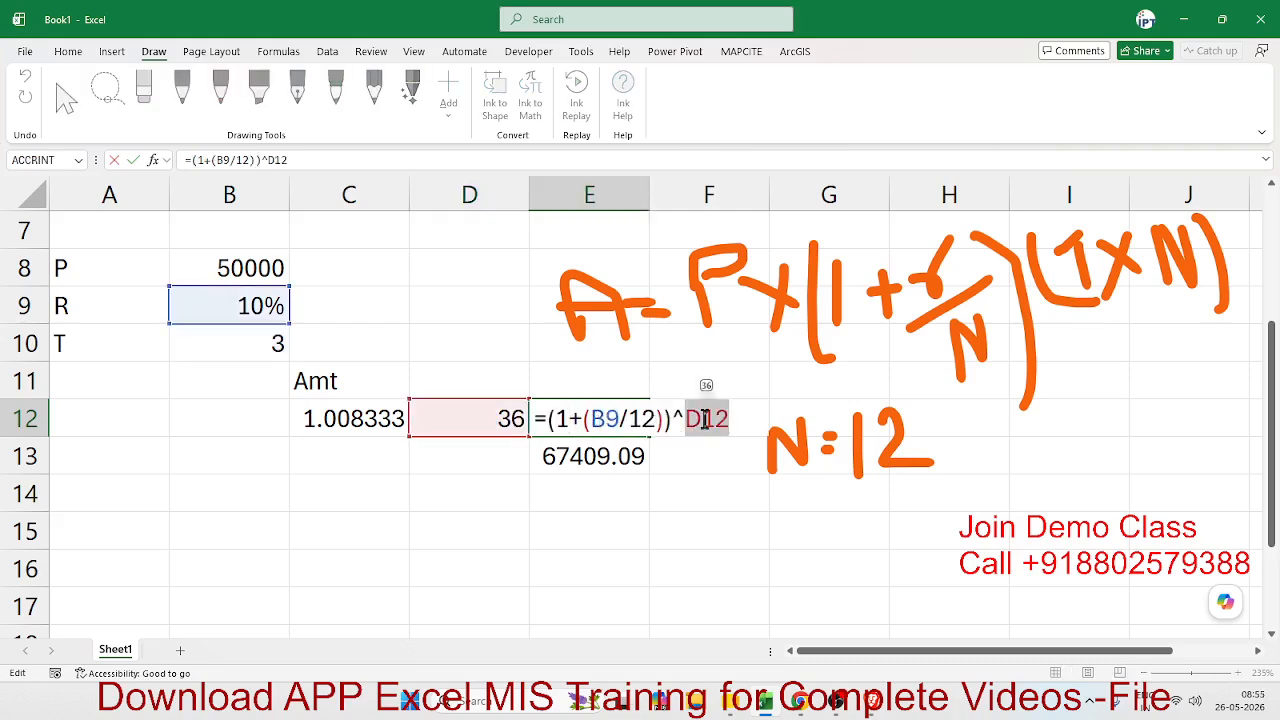
pyautogui.write('(B10*12)')
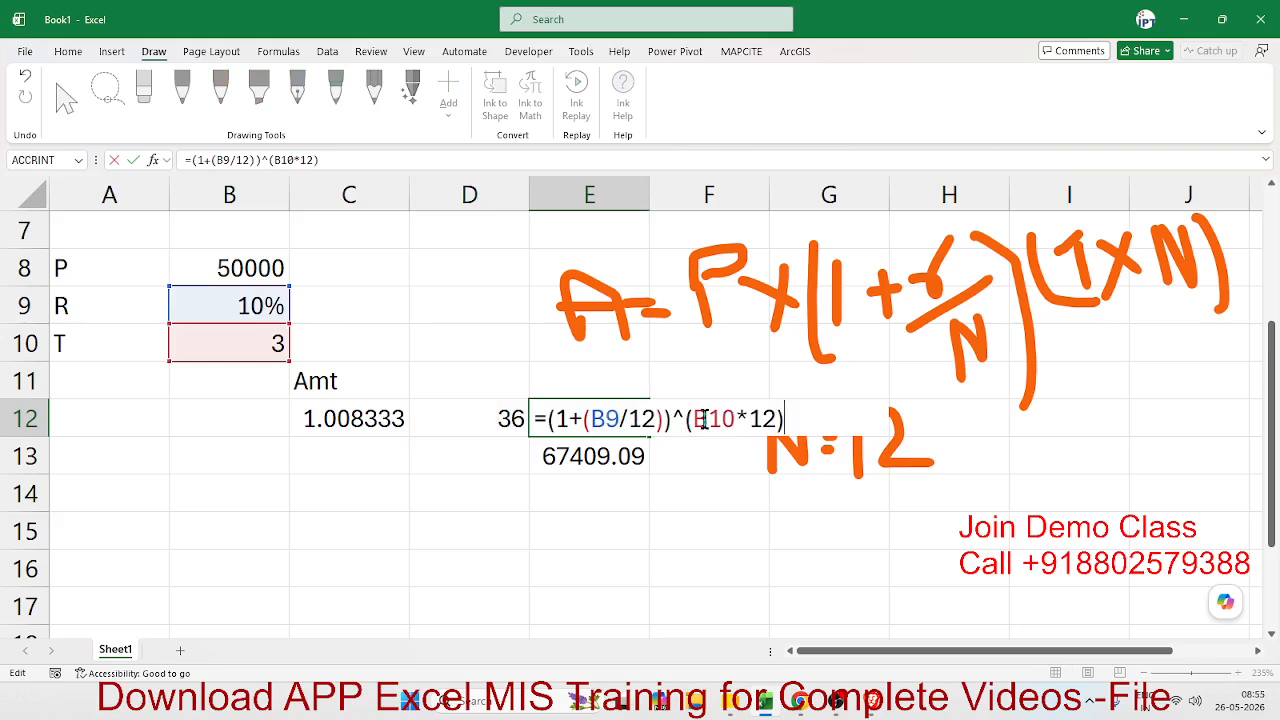
pyautogui.press('Return')
# - Clear the contents of the intermediate cells C12 and D12
pyautogui.press('Up')
pyautogui.press('Left')
pyautogui.hotkey('shift', 'Left')
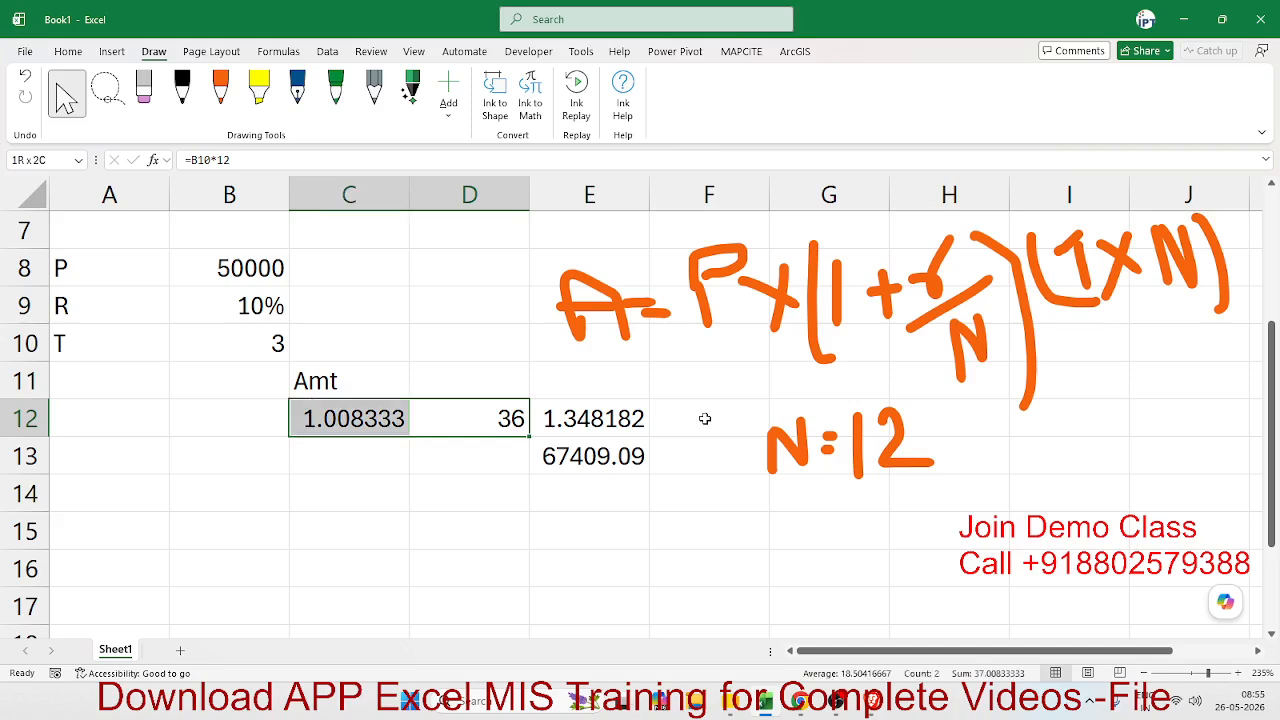
pyautogui.press('Delete')
pyautogui.press('Right')
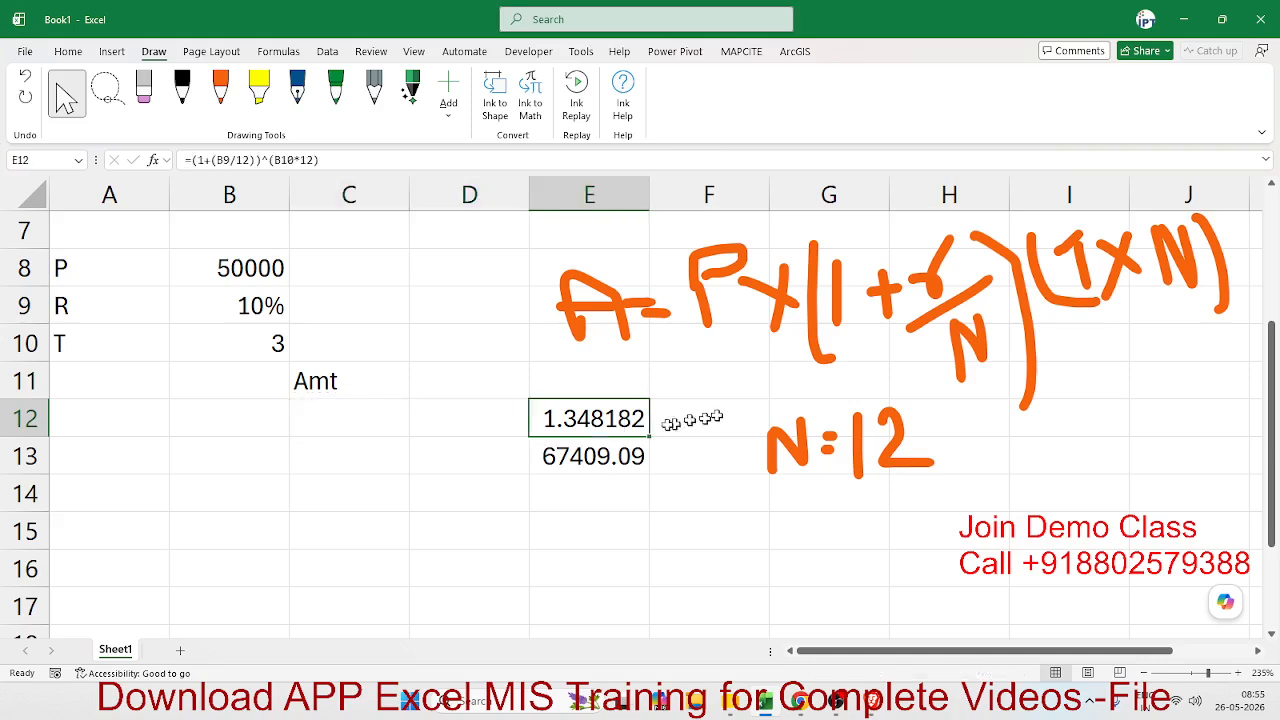
# - Replace the E12 reference in cell E13's formula with E12's copied expression, giving =B8*((1+(B9/12))^(B10*12))
pyautogui.doubleClick(591, 418)
pyautogui.moveTo(548, 418); pyautogui.dragTo(848, 424)
pyautogui.hotkey('ctrl', 'c')
pyautogui.press('Escape')
pyautogui.click(634, 452)
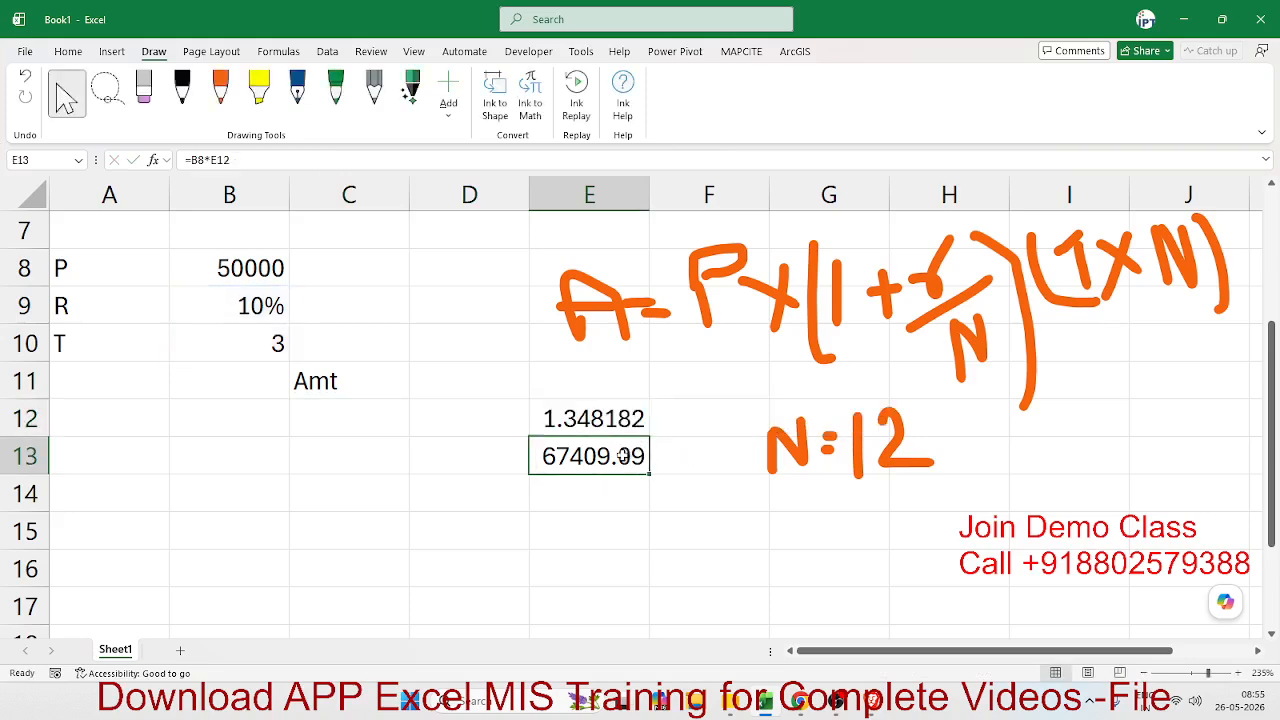
pyautogui.write('=B8*E12')
pyautogui.press('BackSpace')
pyautogui.press('BackSpace')
pyautogui.press('BackSpace')
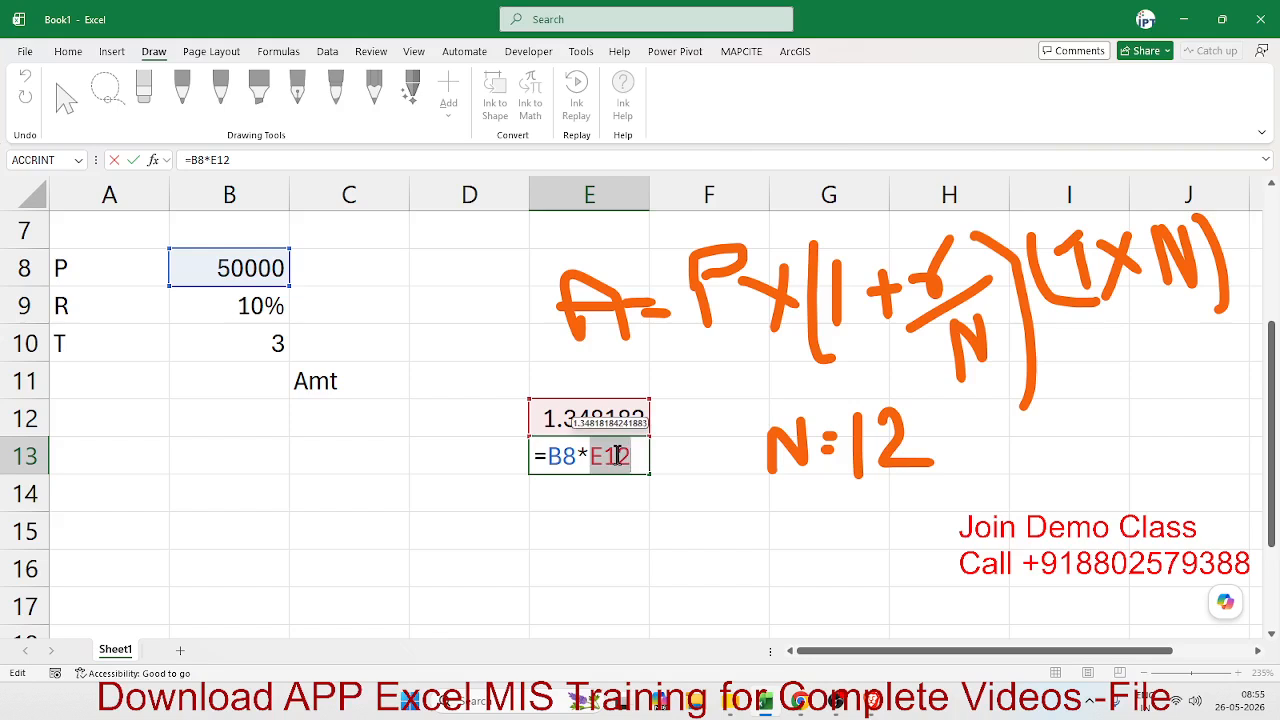
pyautogui.write('(')
pyautogui.hotkey('ctrl', 'v')
pyautogui.write(')')
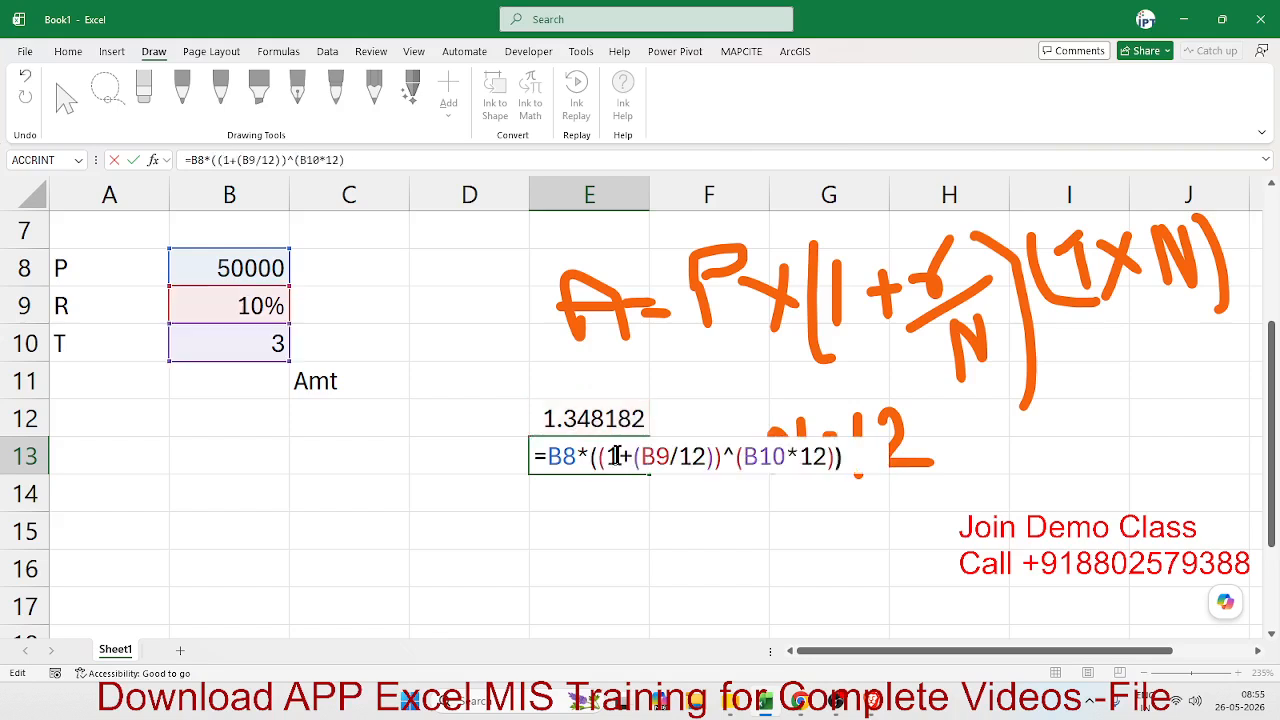
pyautogui.press('Return')
# - Clear the contents of the intermediate cell E12
pyautogui.press('Up')
pyautogui.press('Up')
pyautogui.press('Delete')
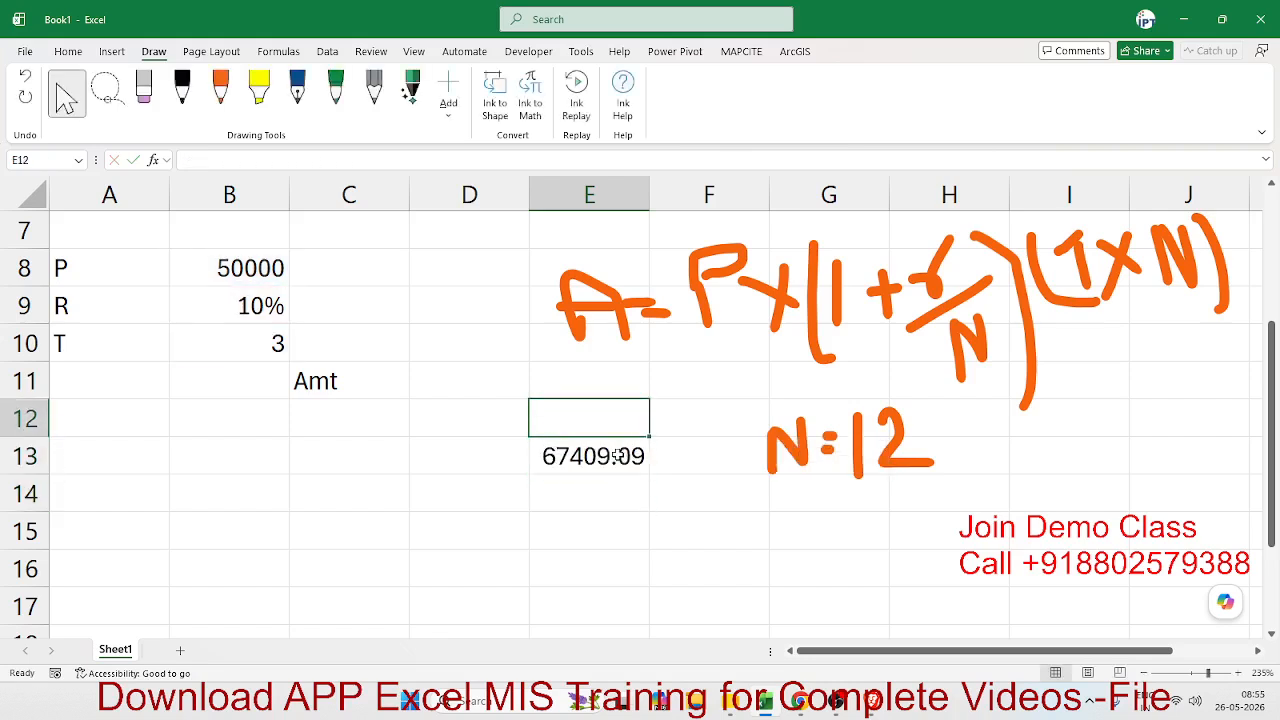
# - Move the combined amount formula from cell E13 to D11 beside the Amt label, and review it there
pyautogui.click(617, 455)
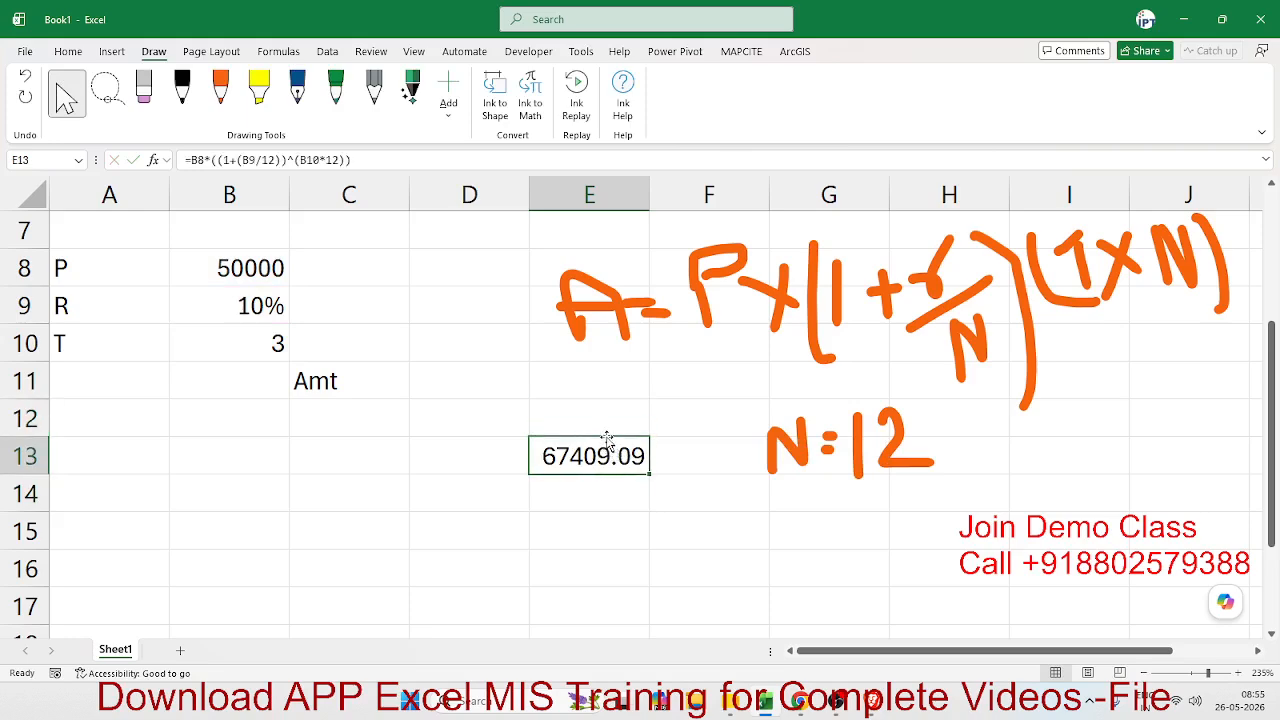
pyautogui.moveTo(608, 437); pyautogui.dragTo(492, 392)
pyautogui.doubleClick(491, 390)
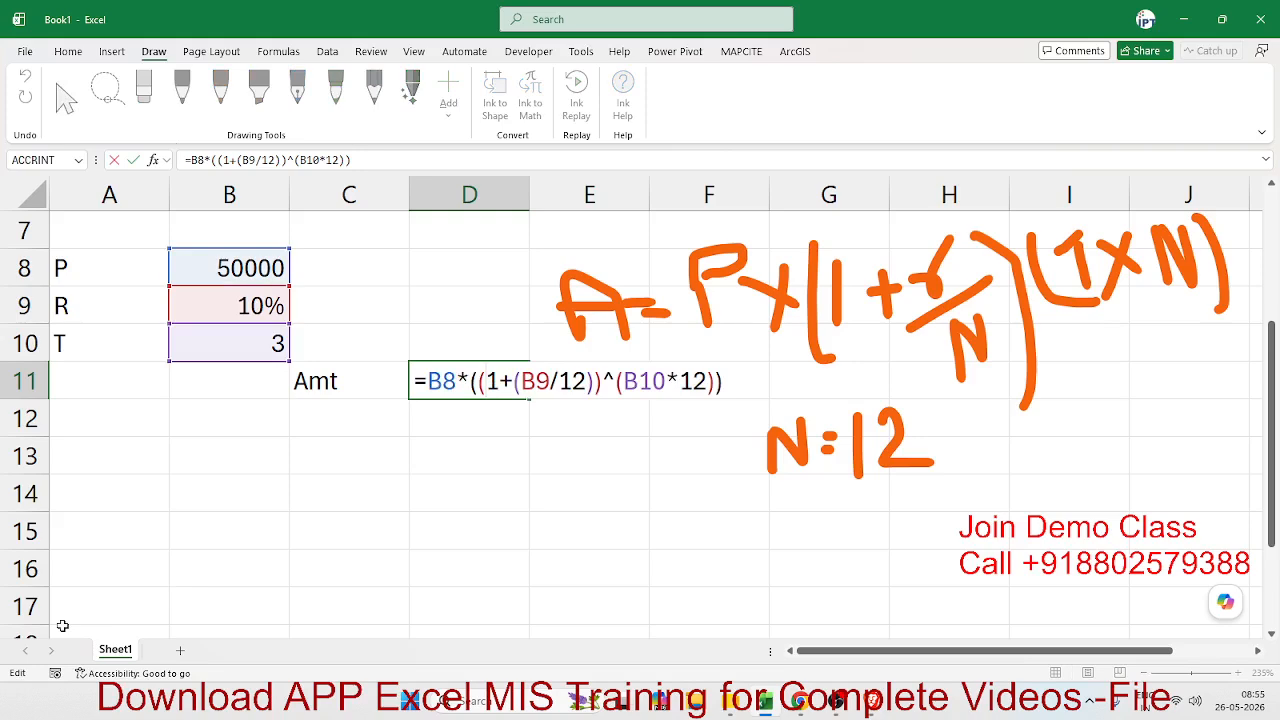
pyautogui.hotkey('alt', 'Tab')
pyautogui.hotkey('ctrl', 'Return')
# - Add a new worksheet, Sheet2, and enter 20% in its cell A1
pyautogui.scroll(2, 370, 544)
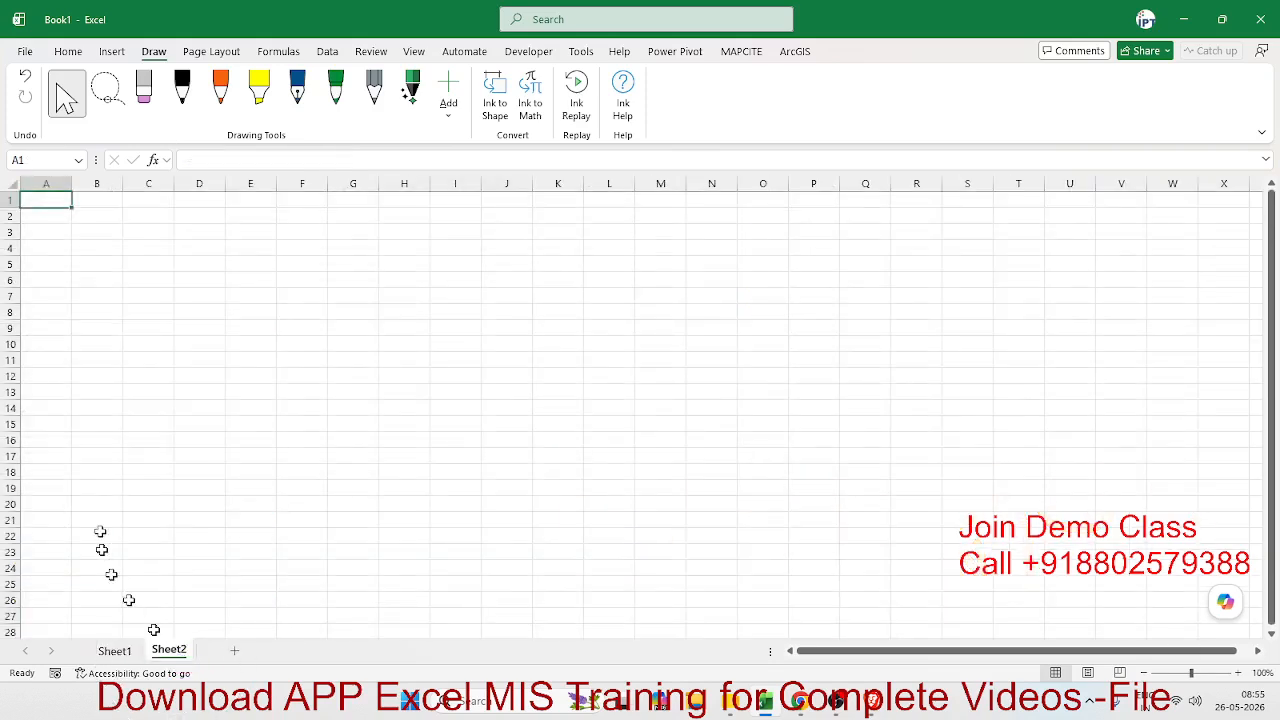
pyautogui.scroll(5, 133, 471)
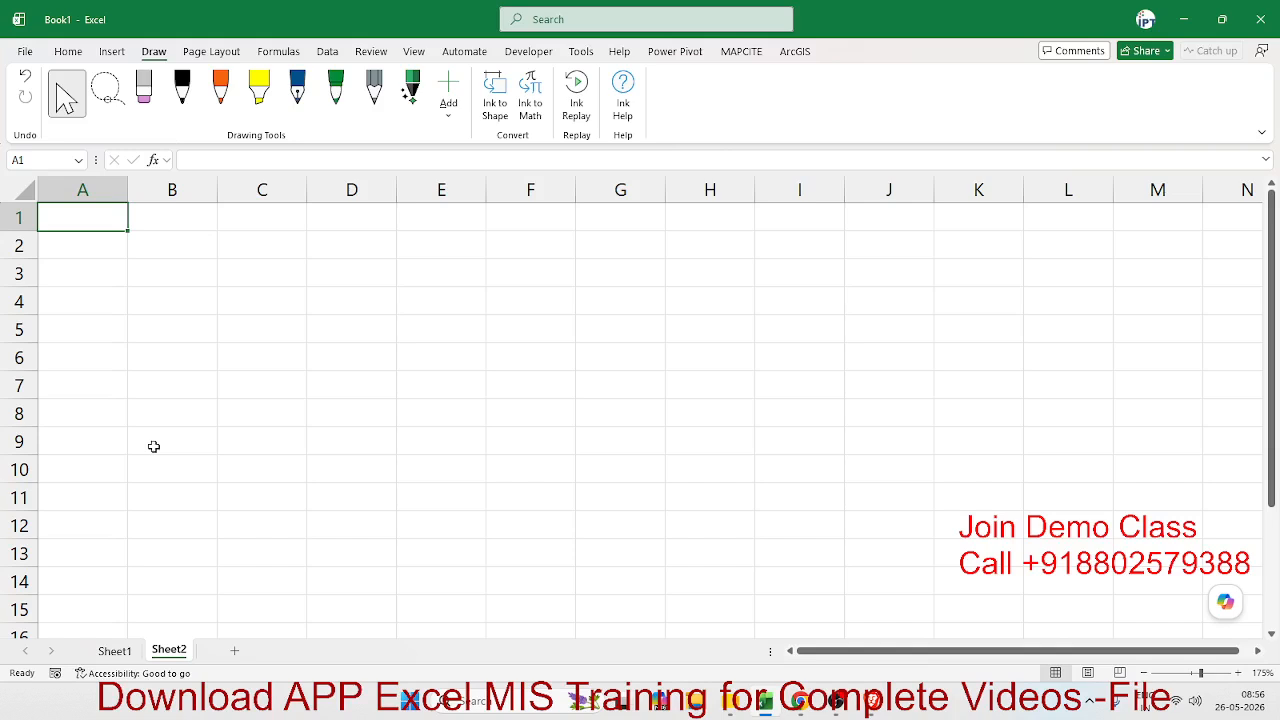
pyautogui.write('20')
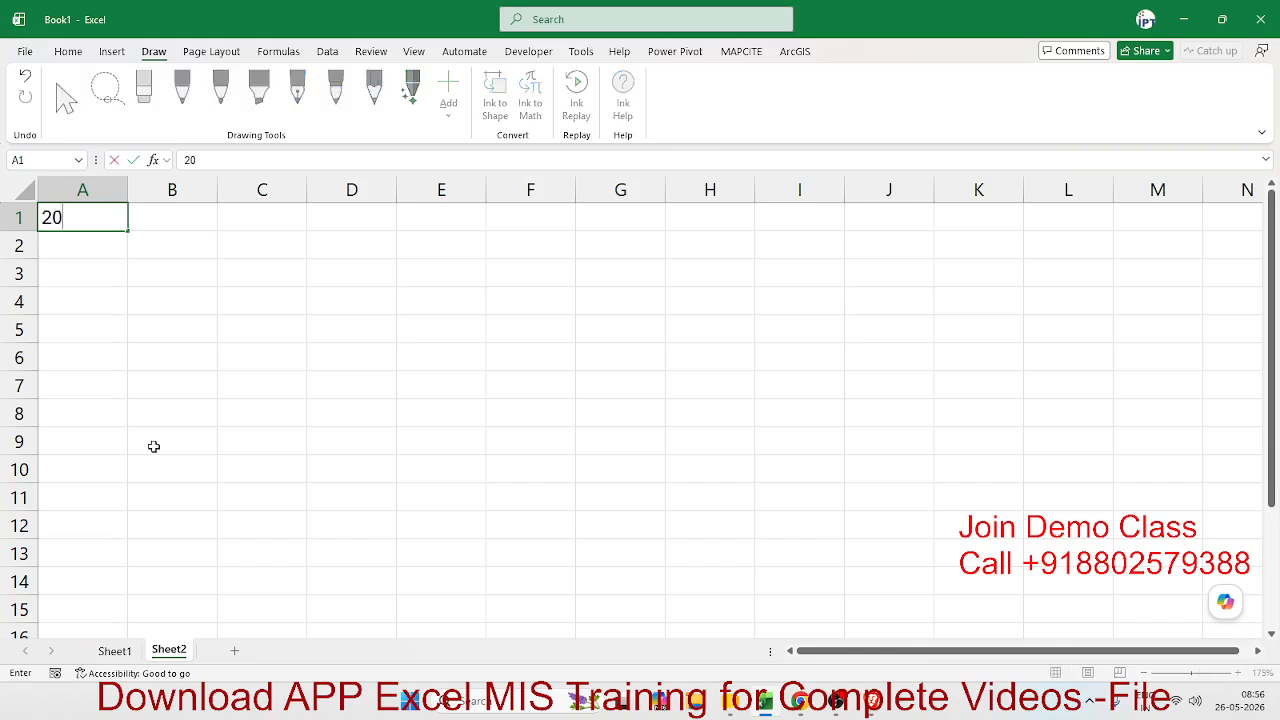
pyautogui.write('%')
pyautogui.press('Return')
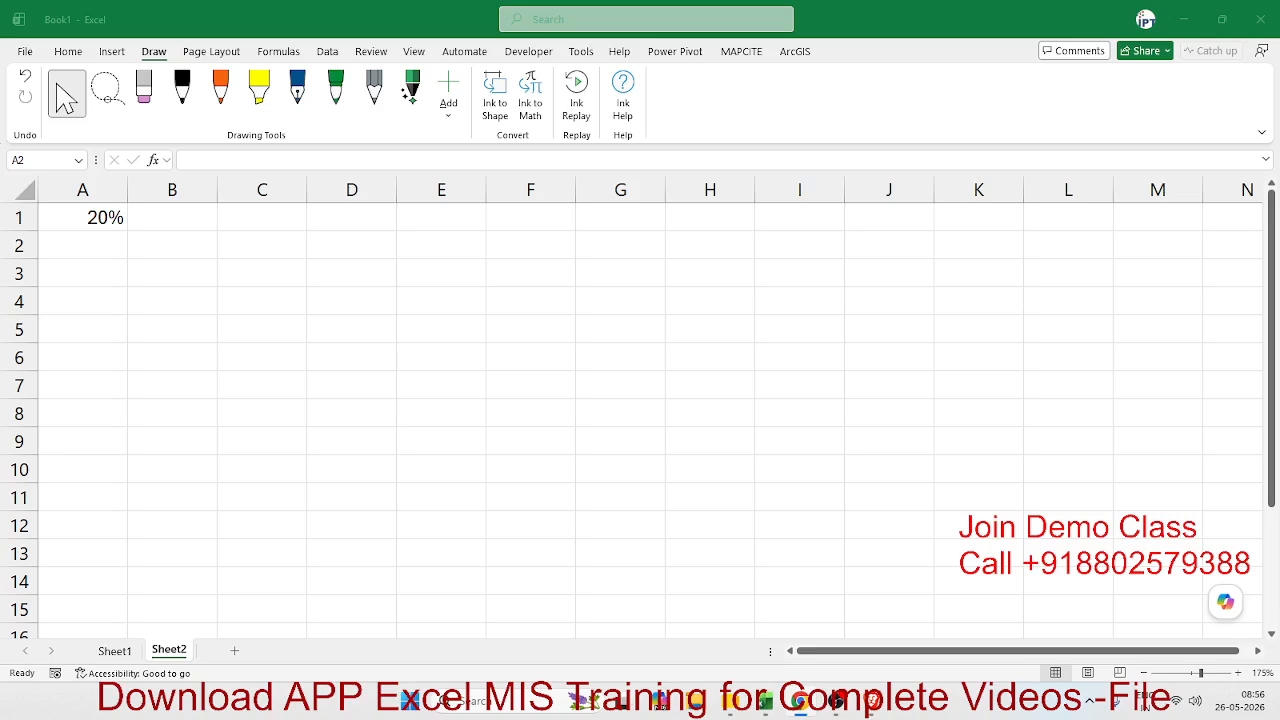
pyautogui.click(164, 345)
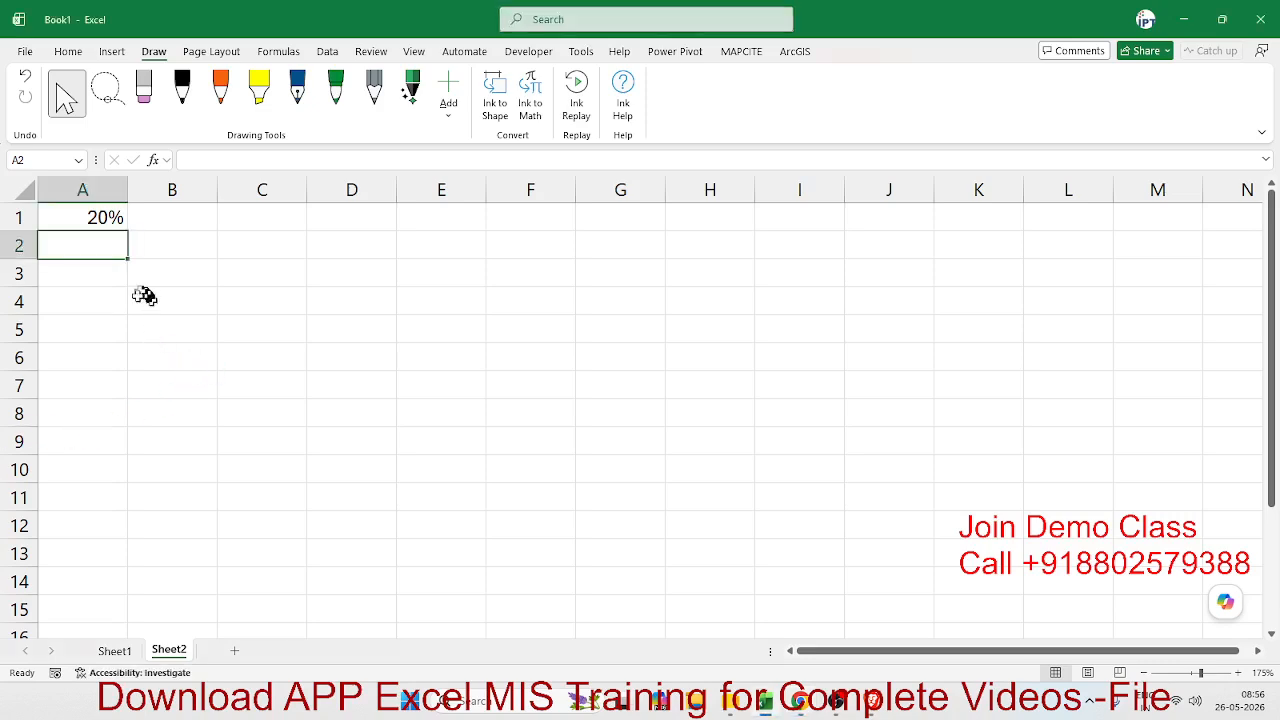
pyautogui.click(121, 331)
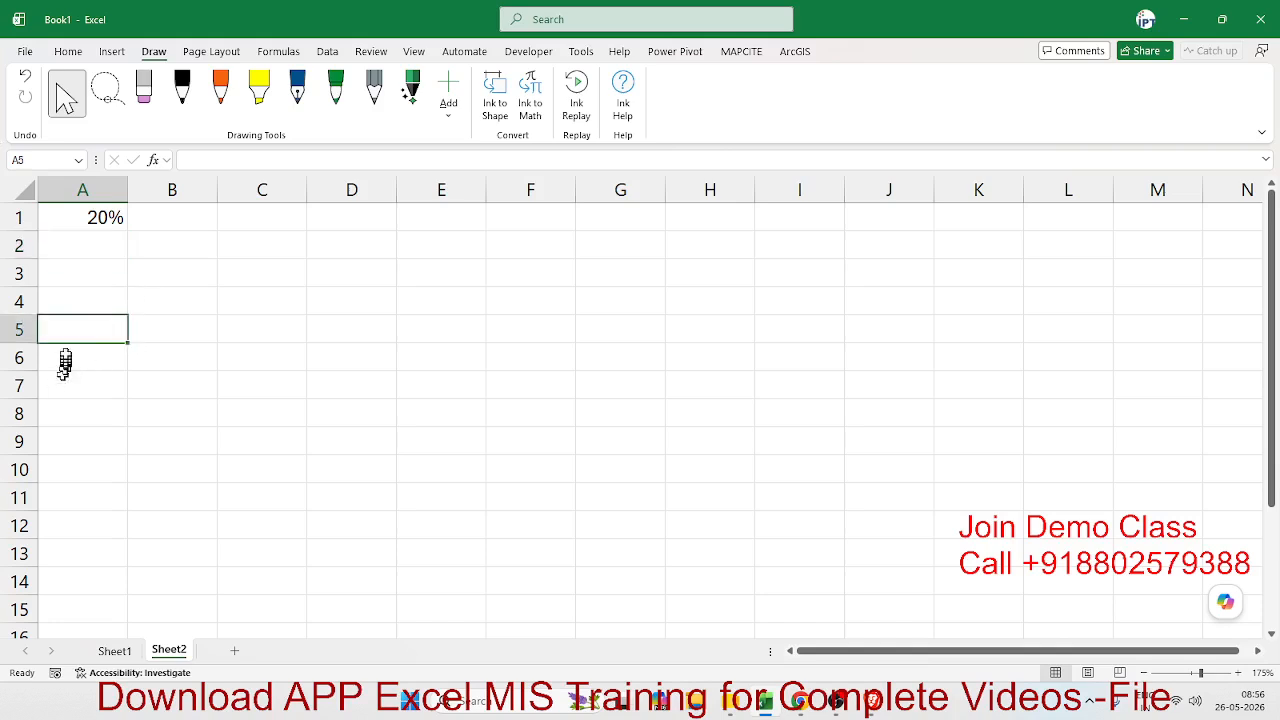
pyautogui.click(103, 224)
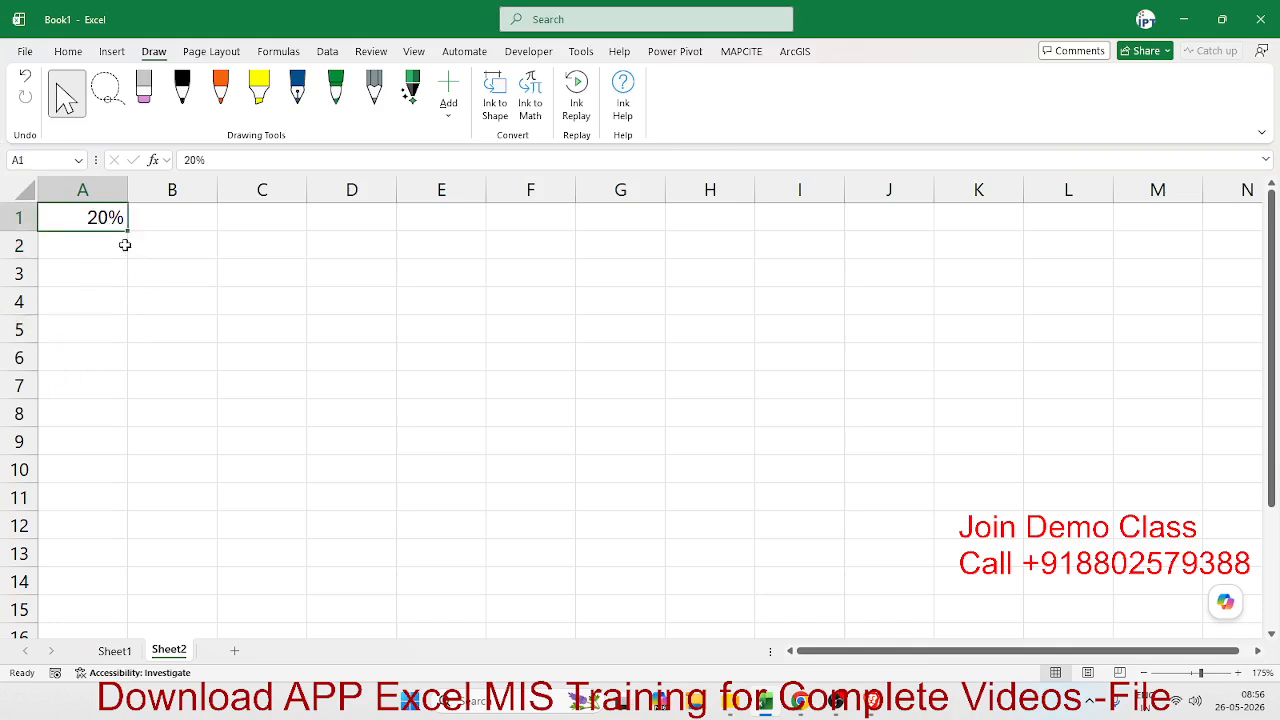
pyautogui.click(125, 245)
pyautogui.click(106, 214)
# - Enter 20 in cell B1 and apply the Percentage number format to it
pyautogui.click(166, 228)
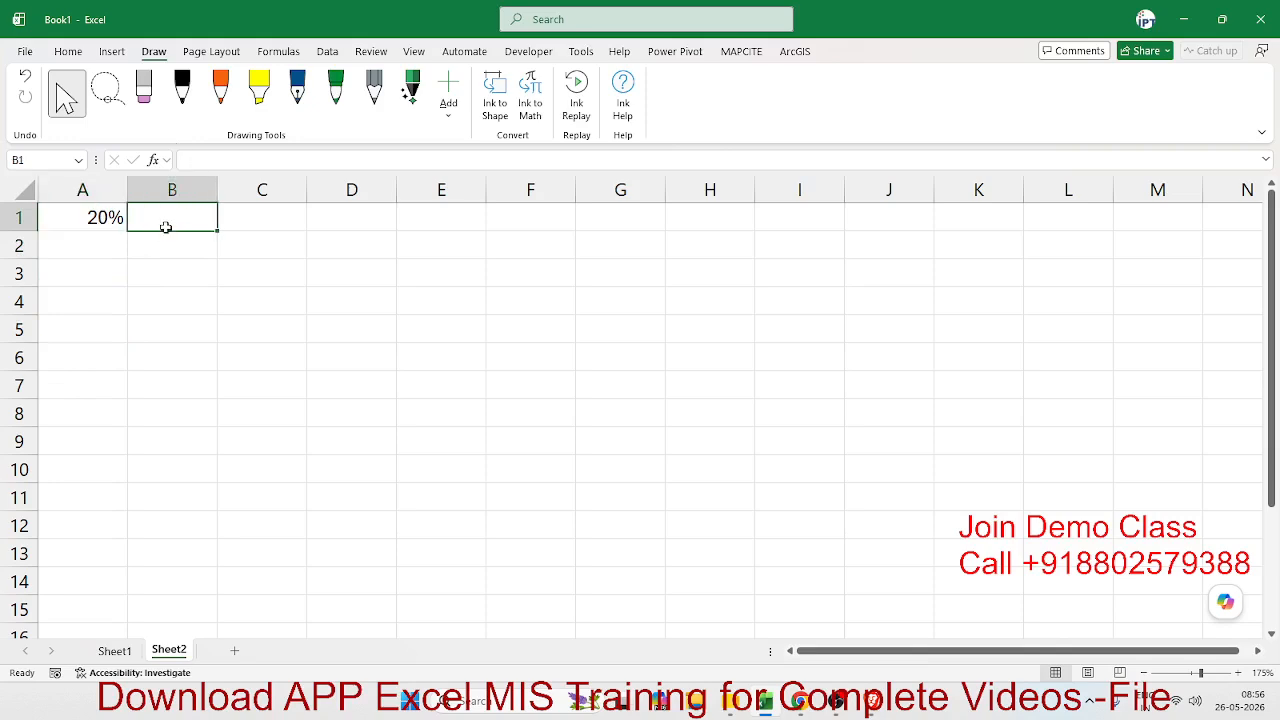
pyautogui.write('20')
pyautogui.press('Return')
pyautogui.click(166, 228)
pyautogui.click(68, 51)
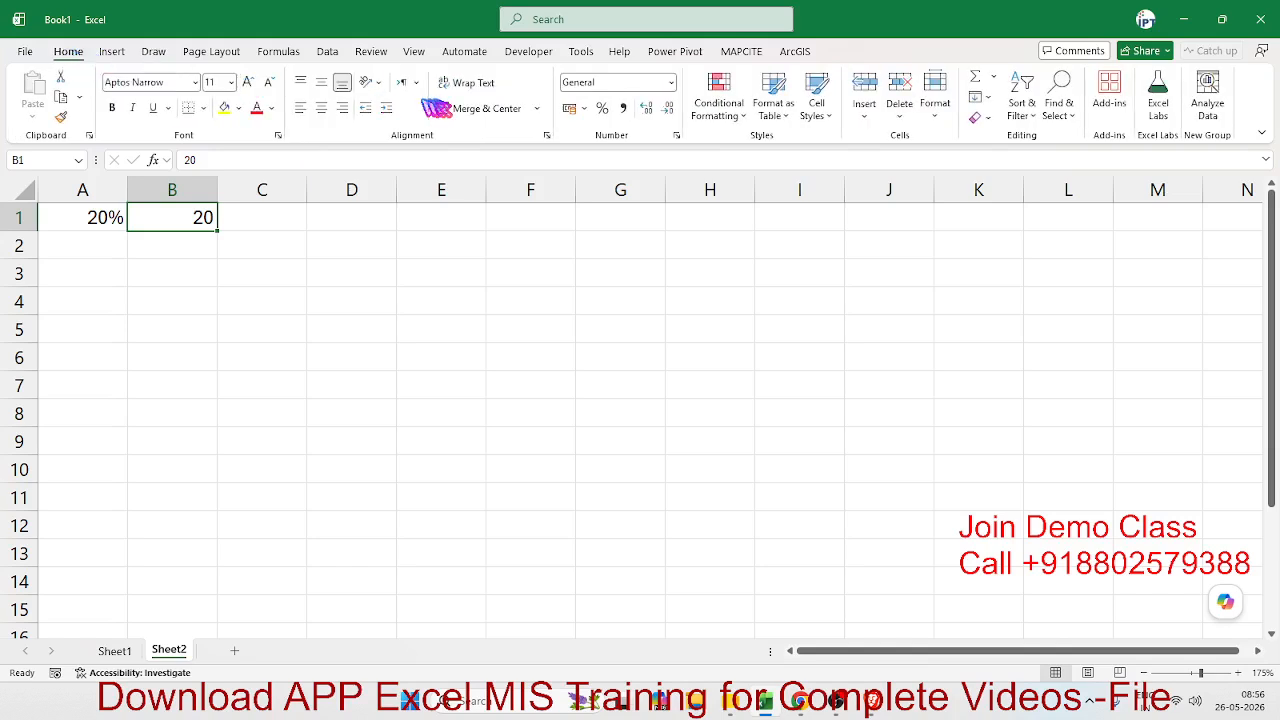
pyautogui.click(603, 110)
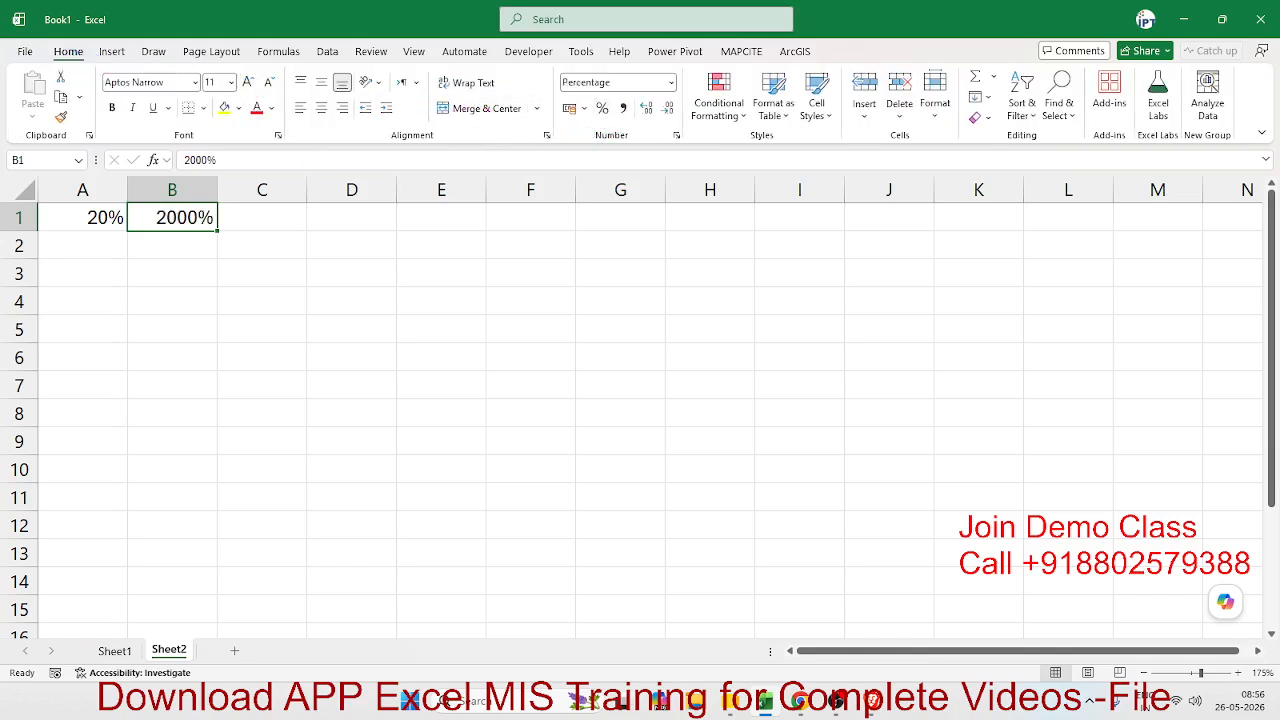
# - Enter the note 1=100% in cell B2, and select cell C1
pyautogui.hotkey('alt', 'Tab')
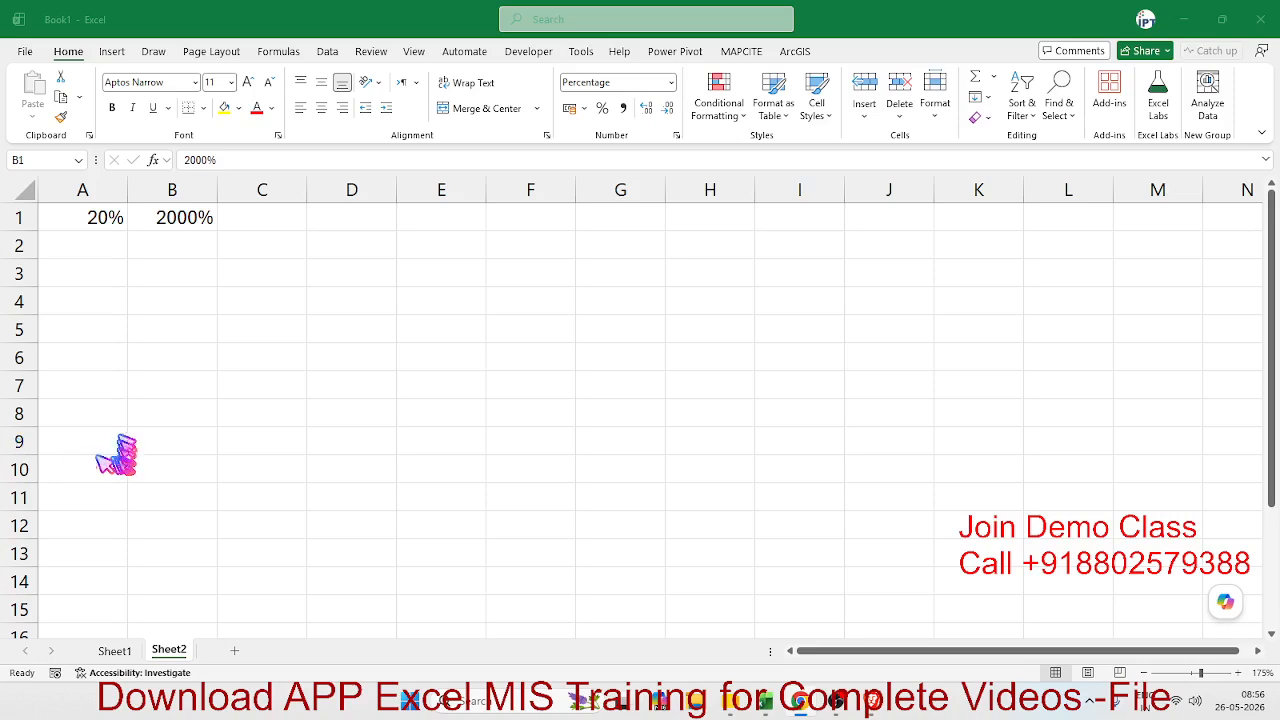
pyautogui.click(191, 372)
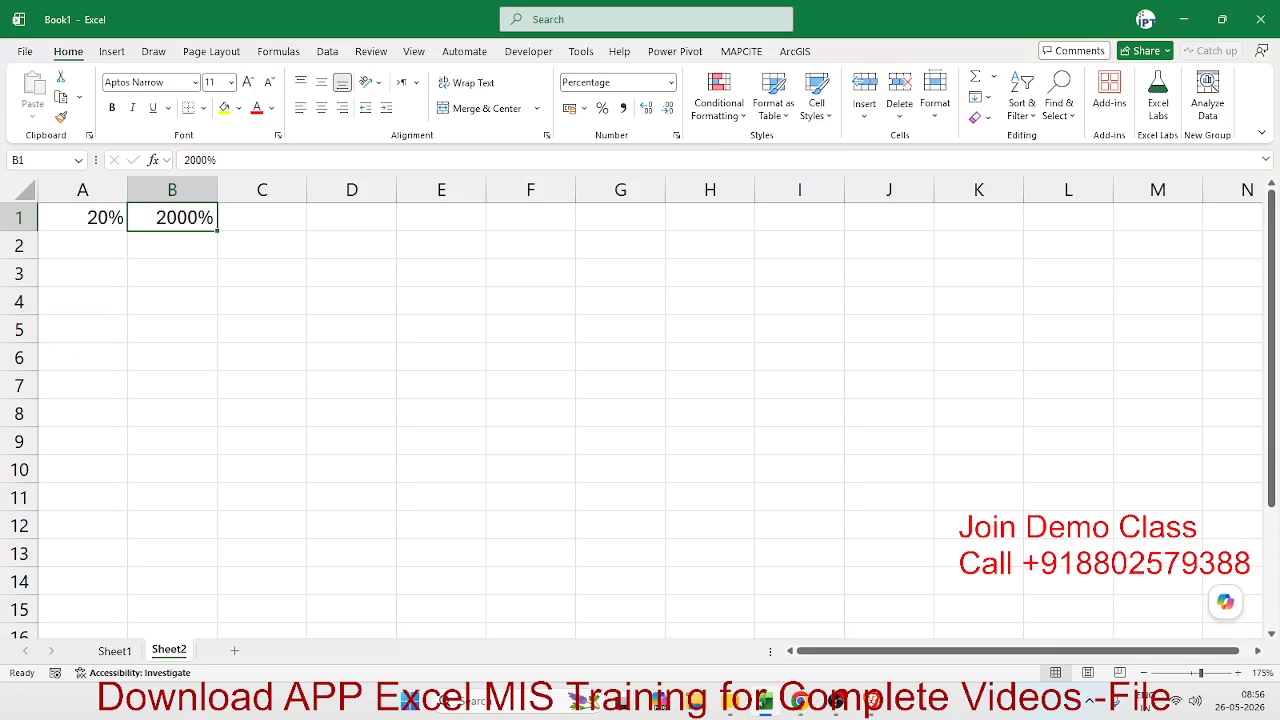
pyautogui.click(170, 250)
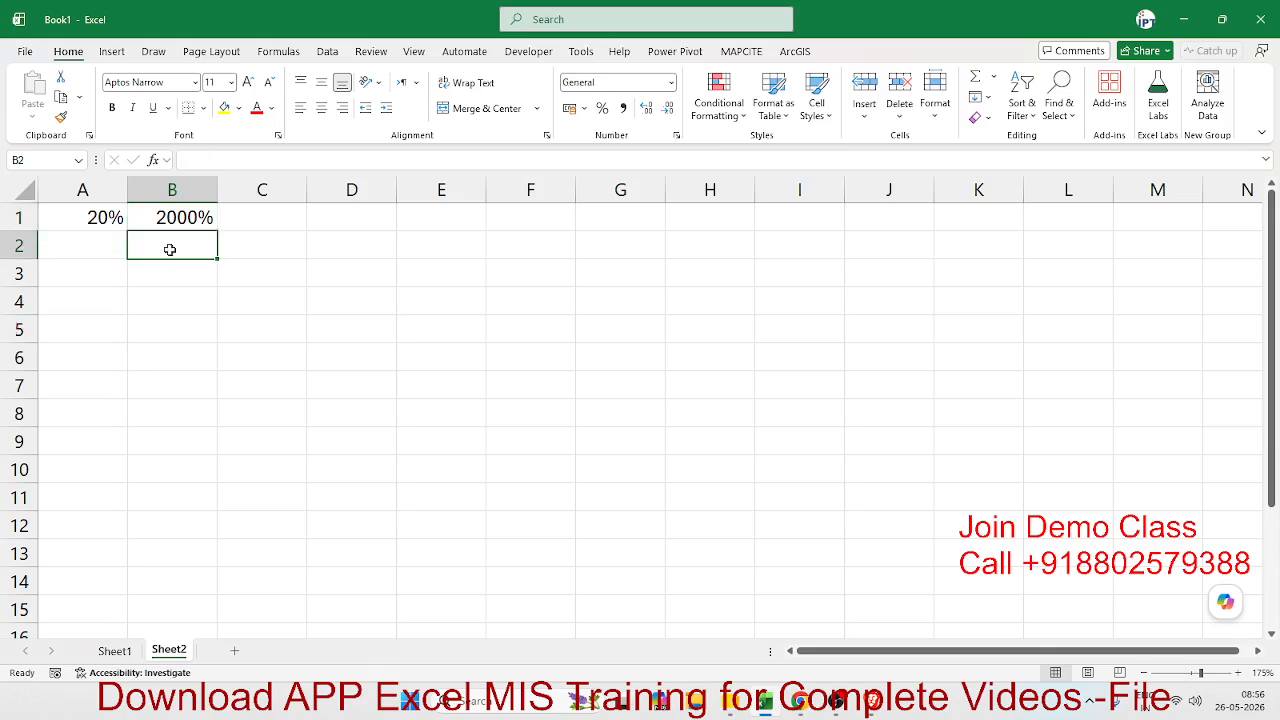
pyautogui.write('1=')
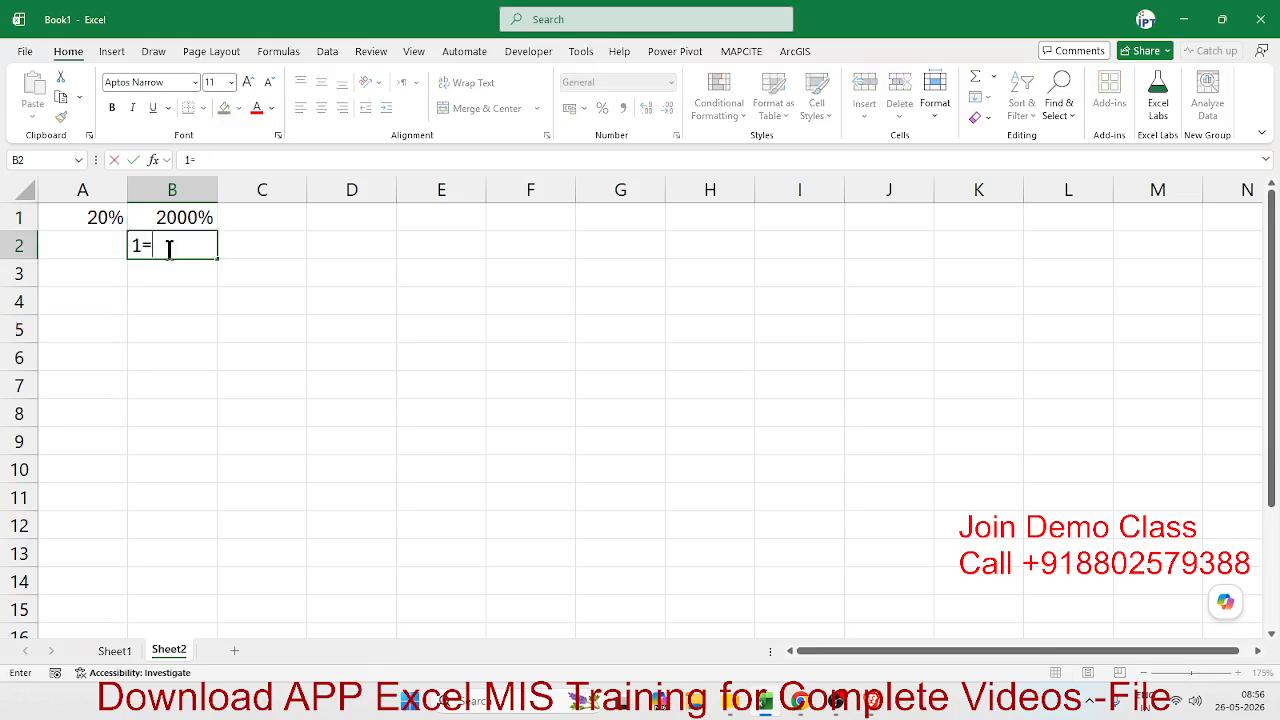
pyautogui.write('100%')
pyautogui.press('Tab')
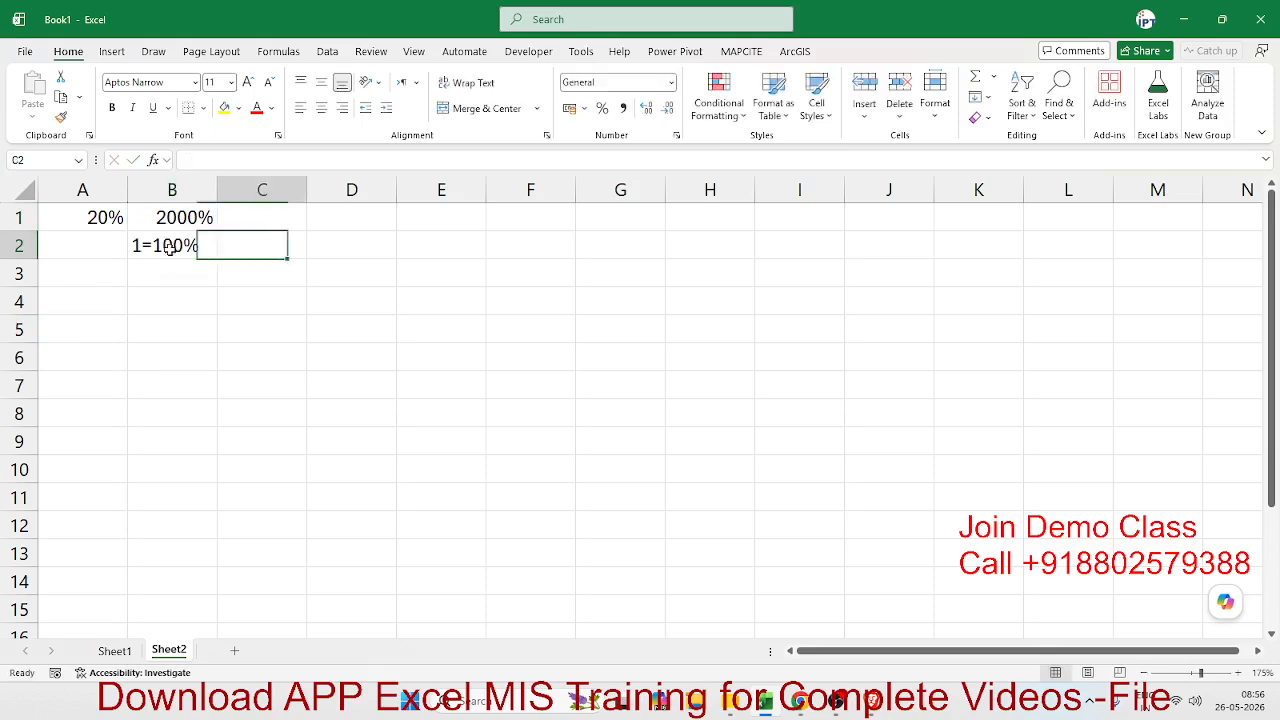
pyautogui.press('Up')
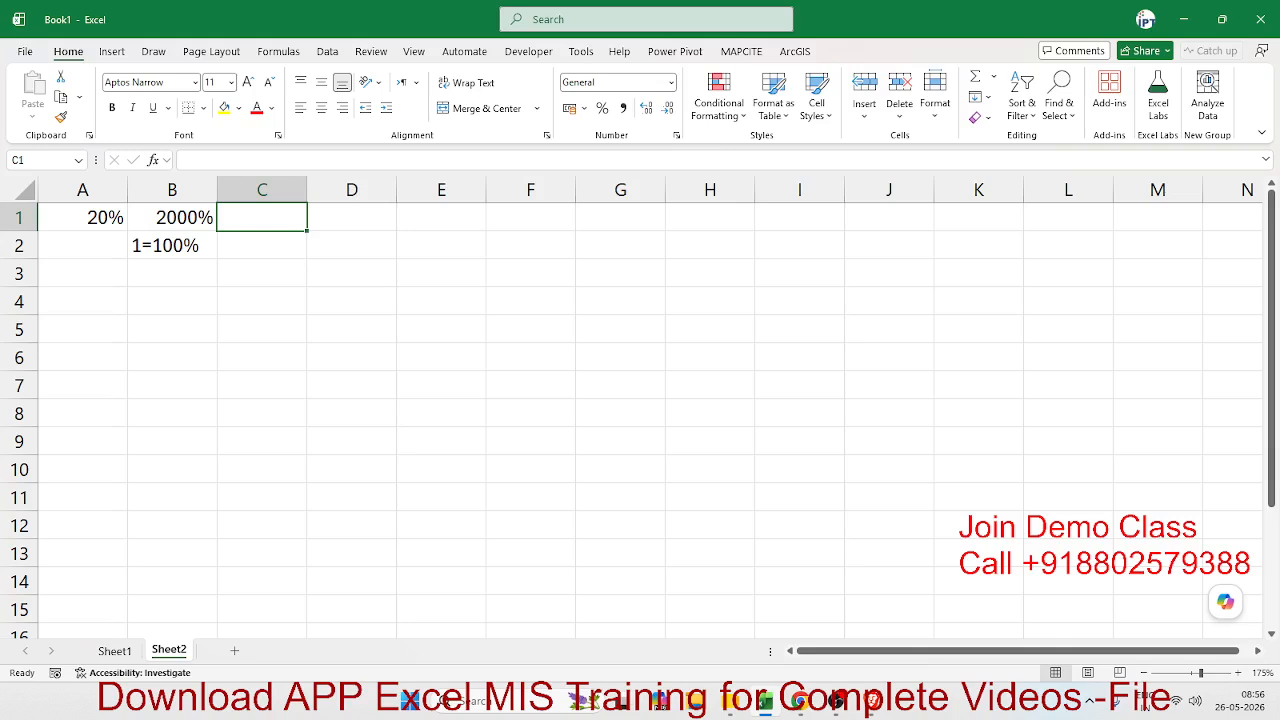
# - Enter 0.25 in cell C1 and apply the Percentage number format to it
pyautogui.write('0.25')
pyautogui.press('Return')
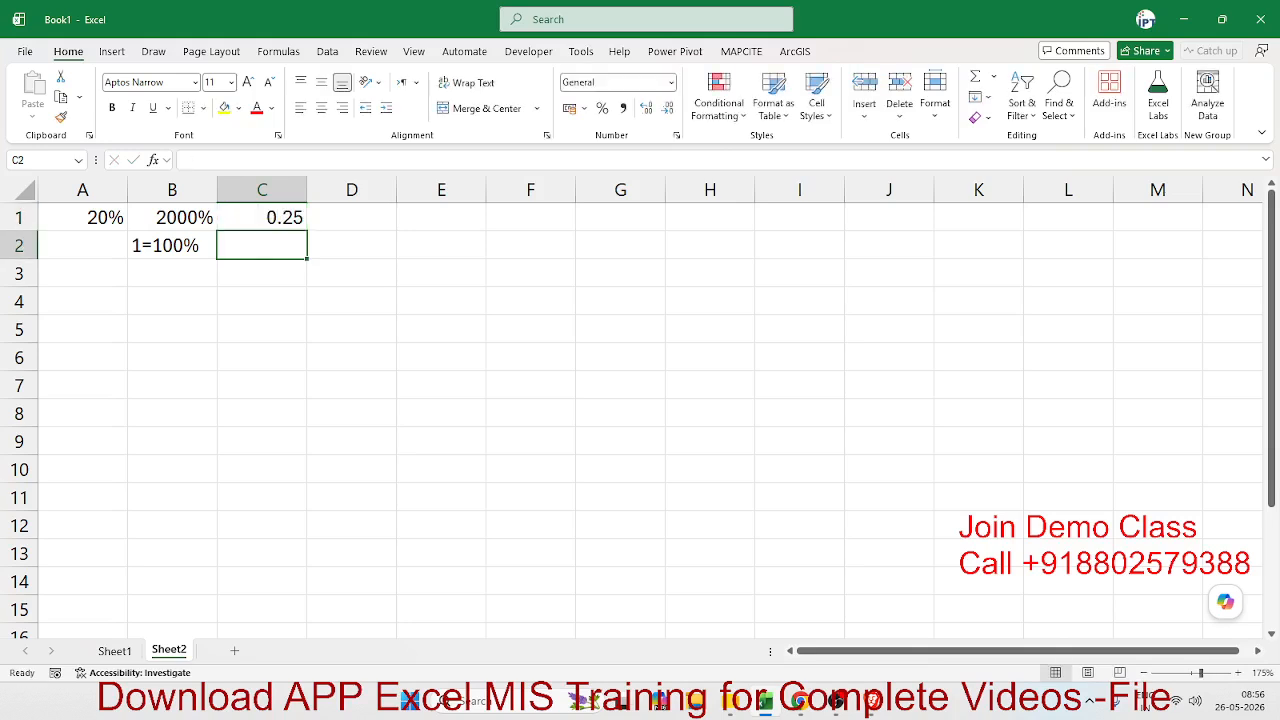
pyautogui.press('Up')
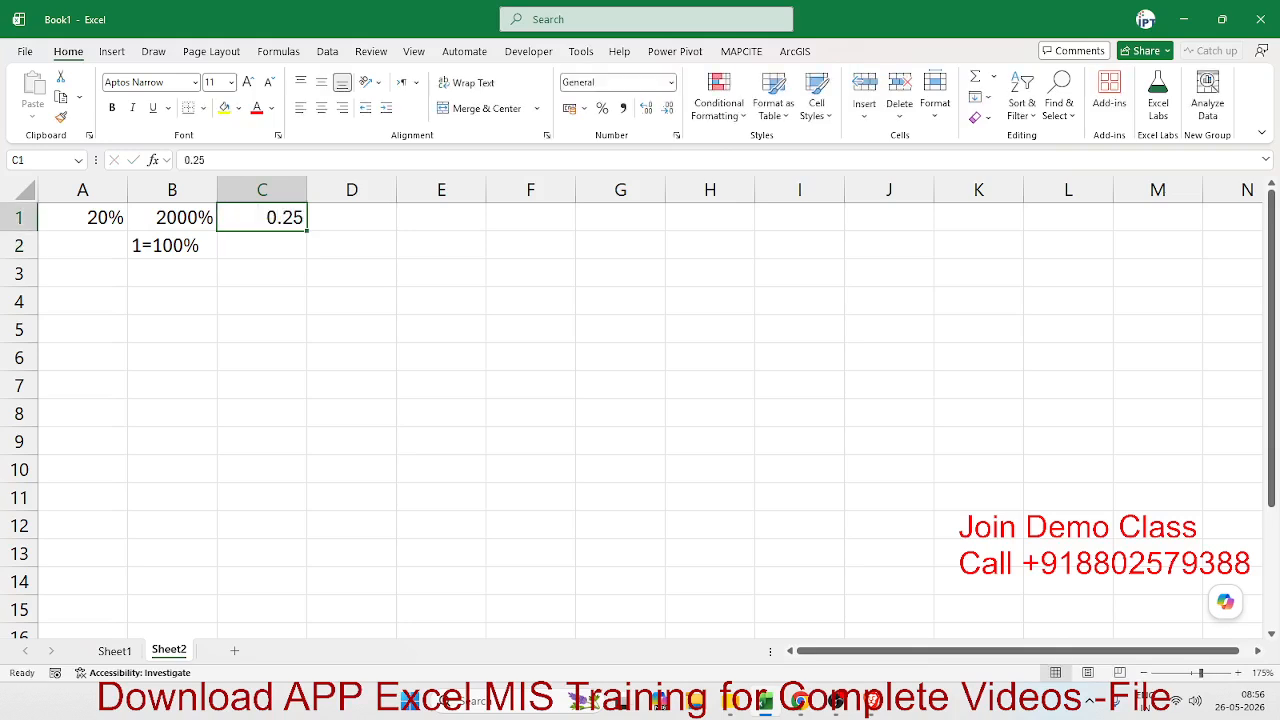
pyautogui.click(603, 106)
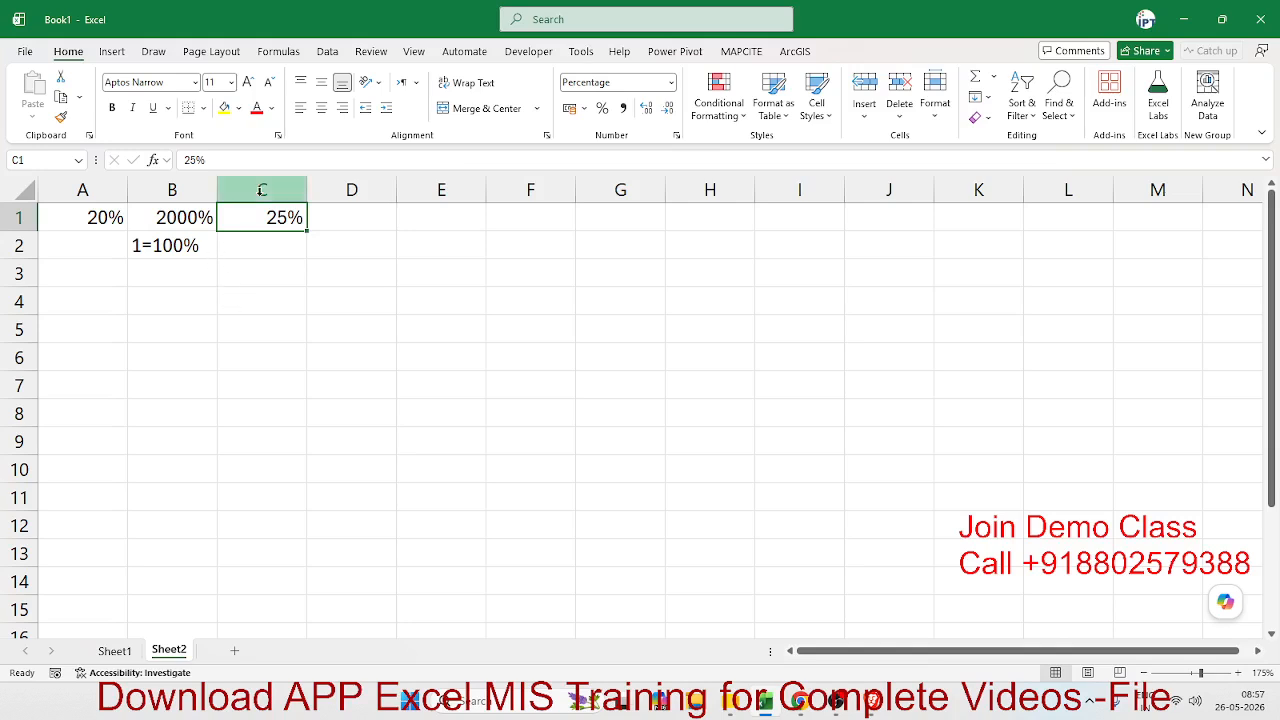
pyautogui.click(345, 255)
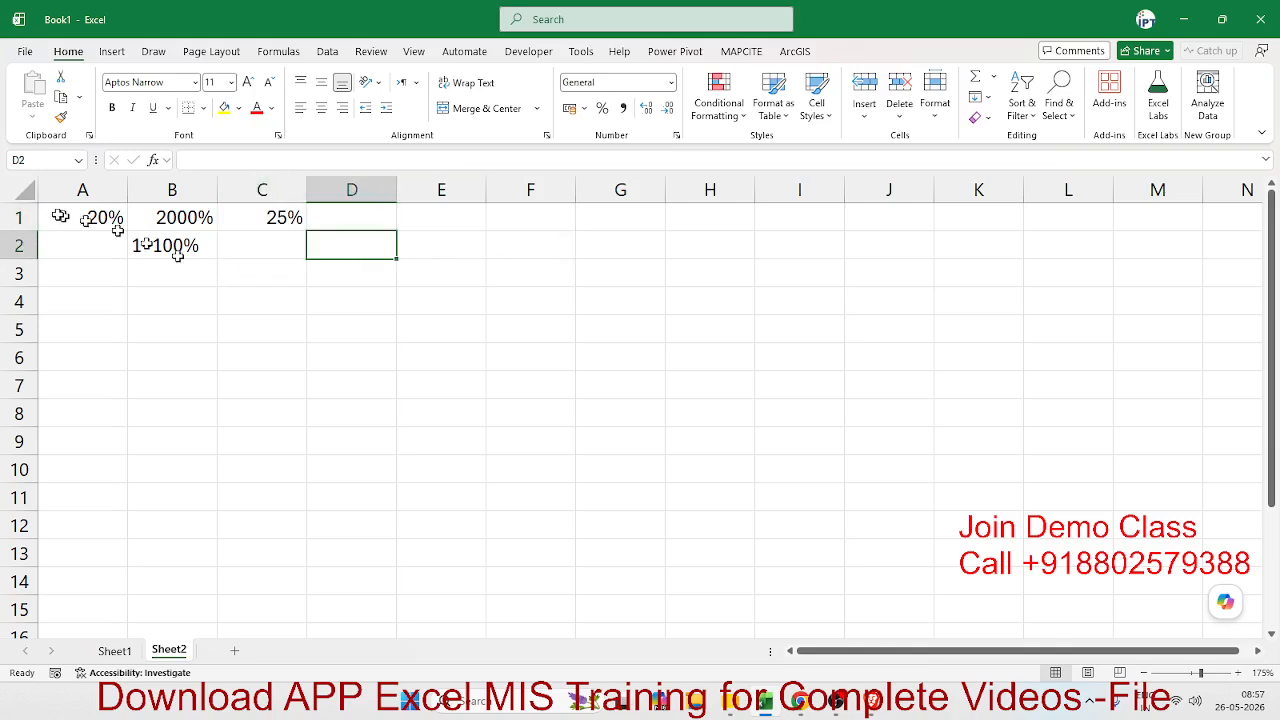
pyautogui.click(297, 217)
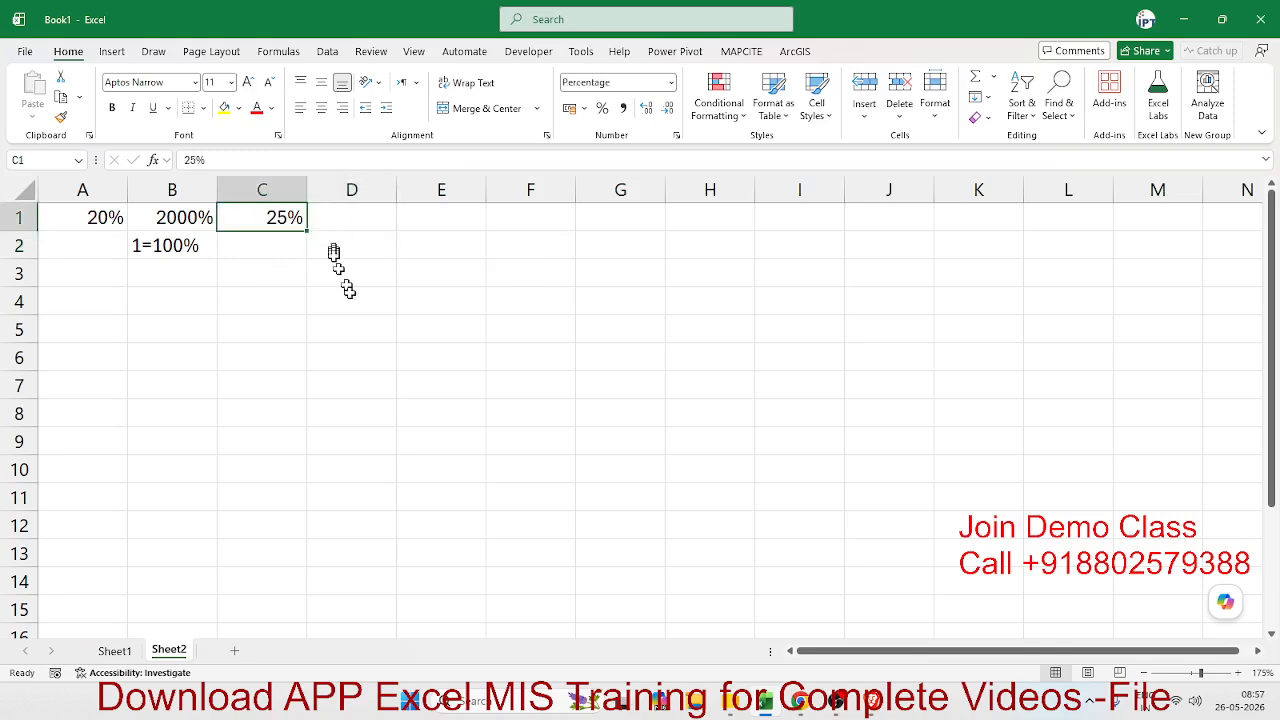
# - Enter 50% directly in cell D4 and keep that cell selected
pyautogui.click(357, 298)
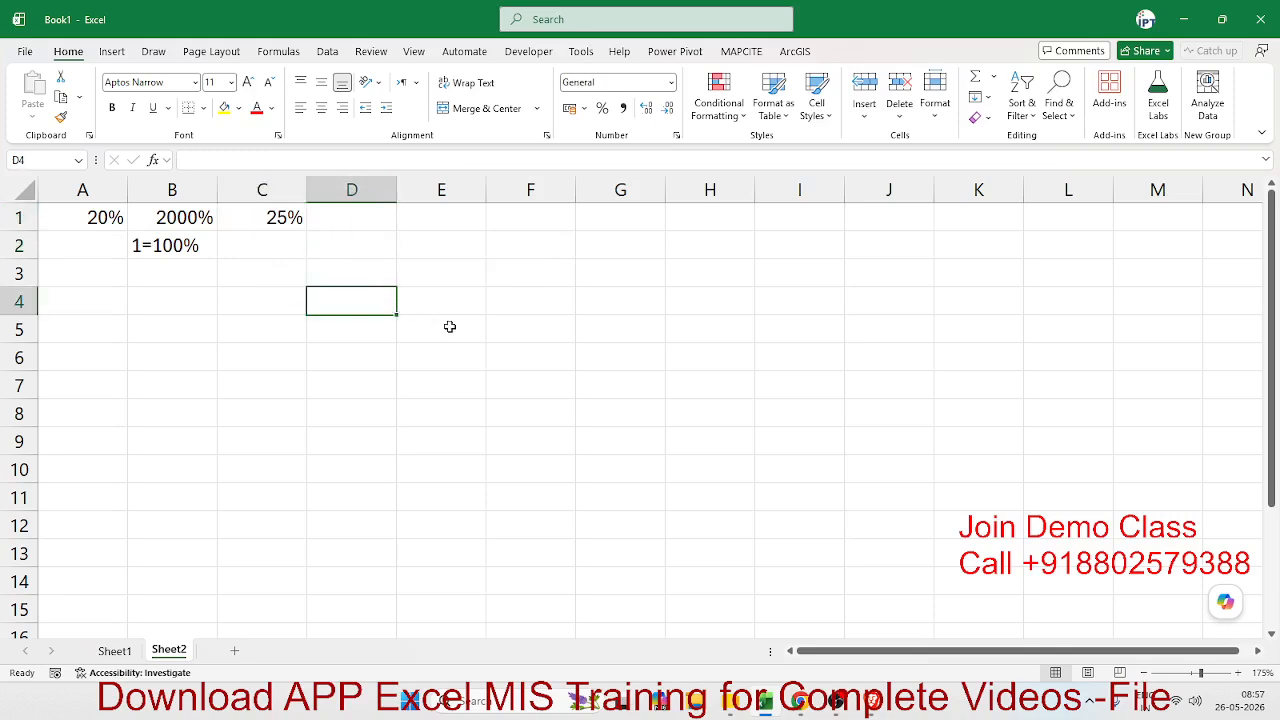
pyautogui.write('1')
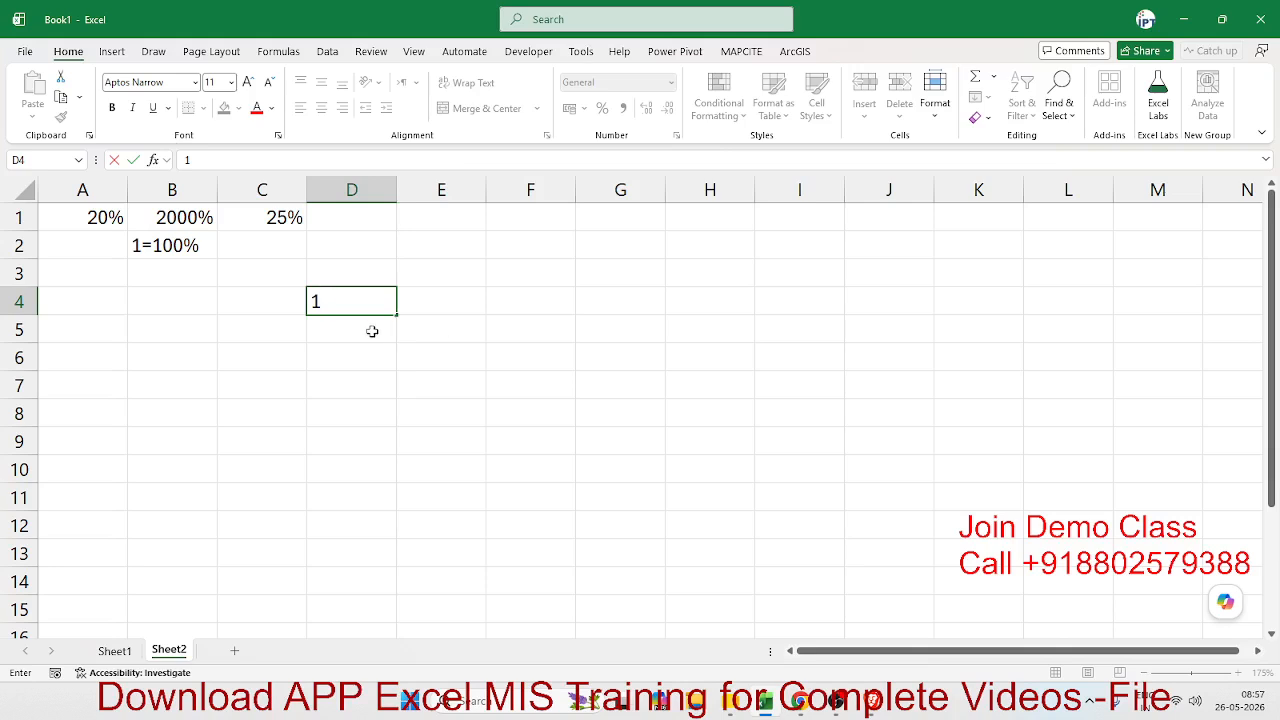
pyautogui.press('Escape')
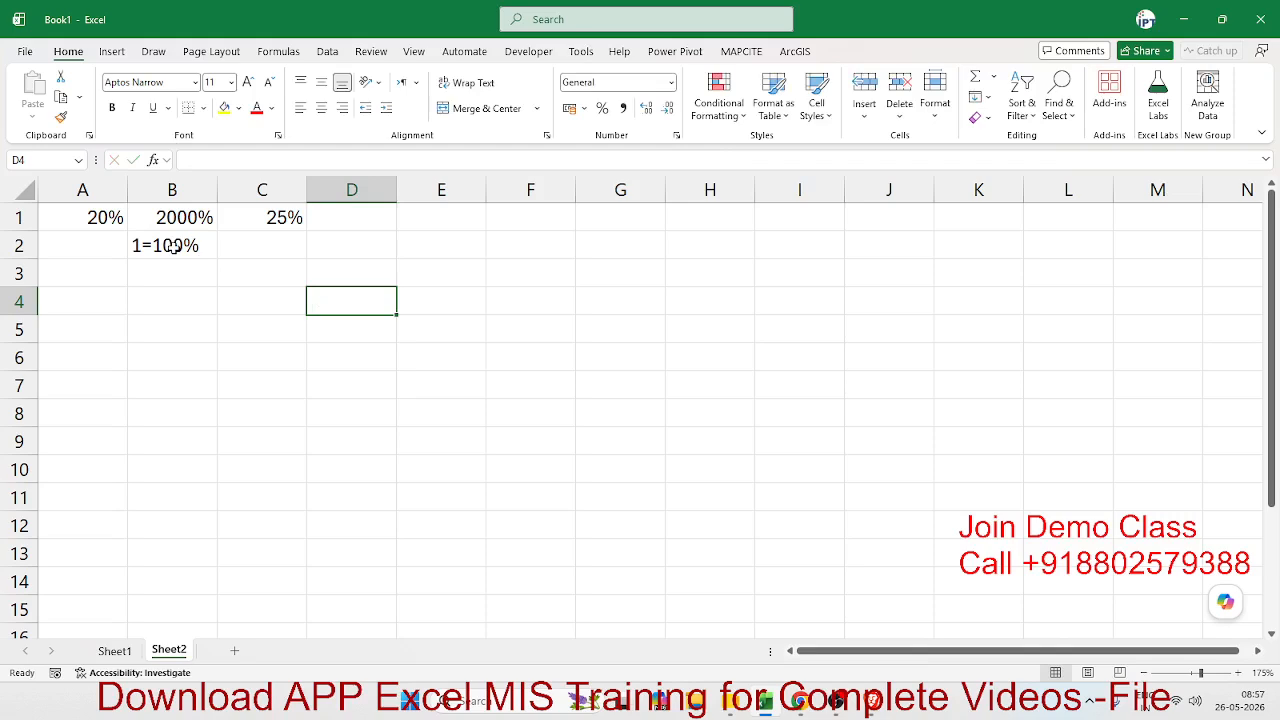
pyautogui.write('50%')
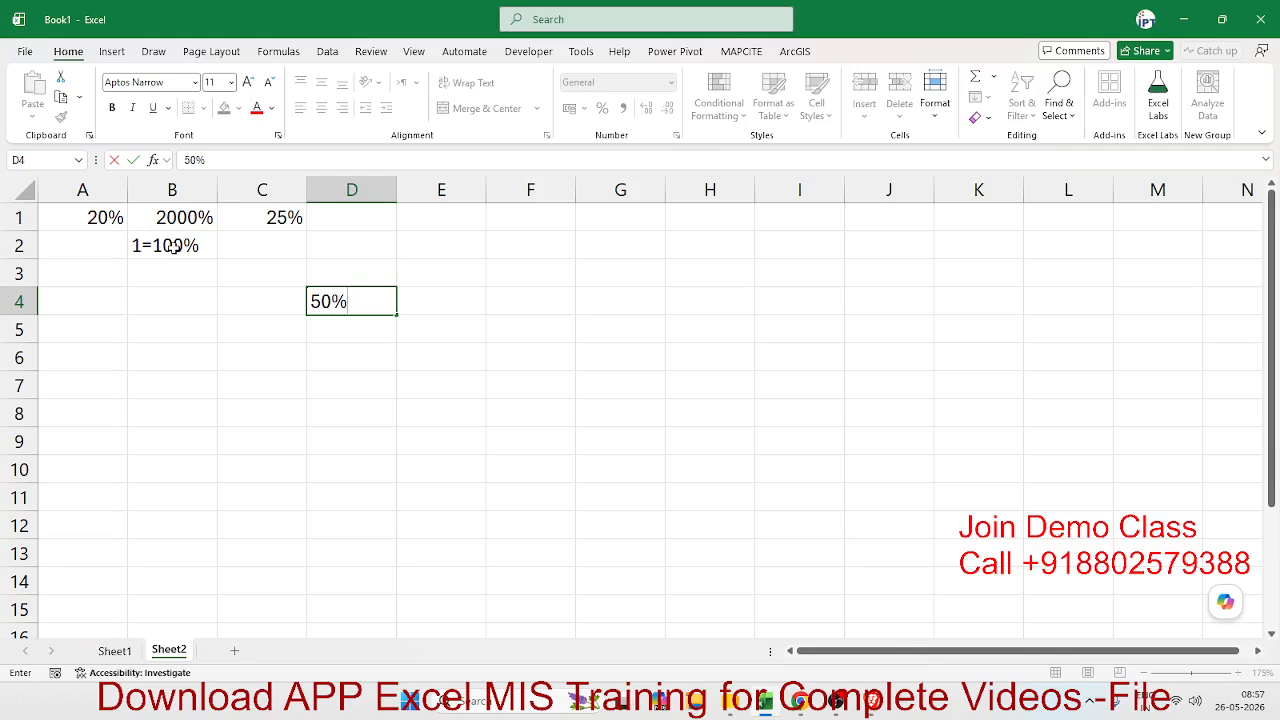
pyautogui.press('Return')
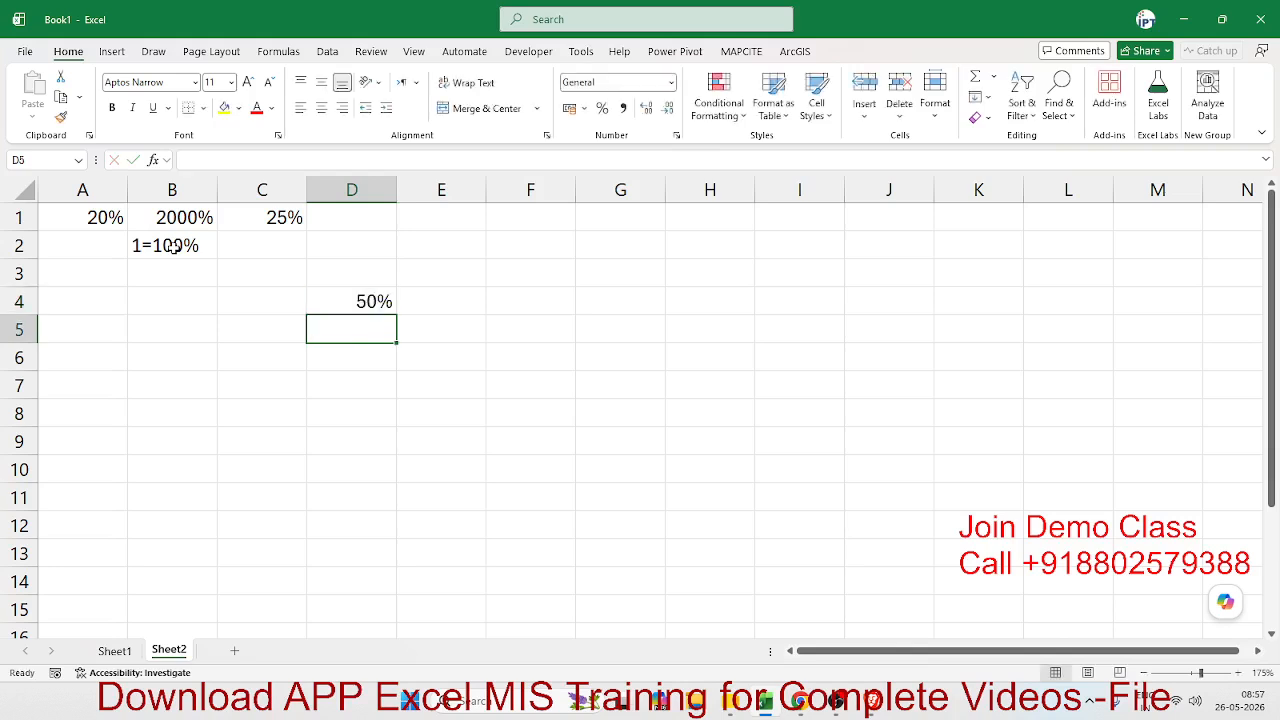
pyautogui.press('Up')
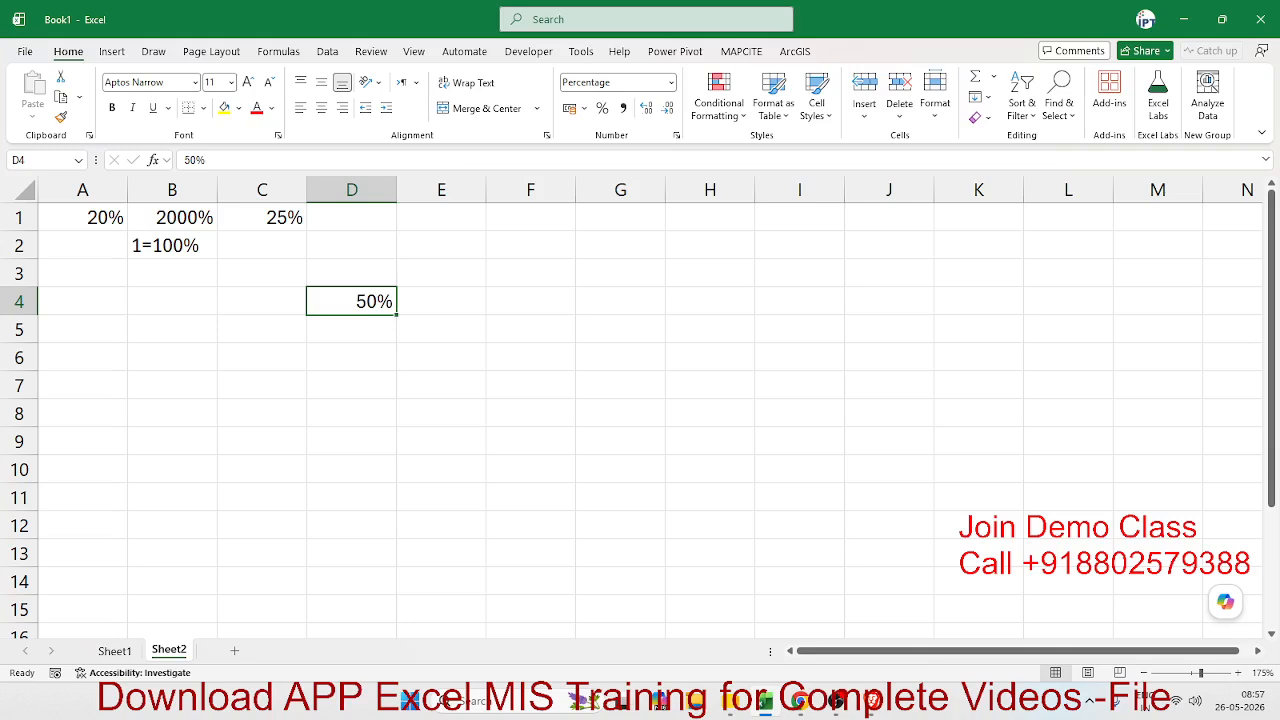
# - Change the number format of cell D4 to General
pyautogui.hotkey('alt', 'Tab')
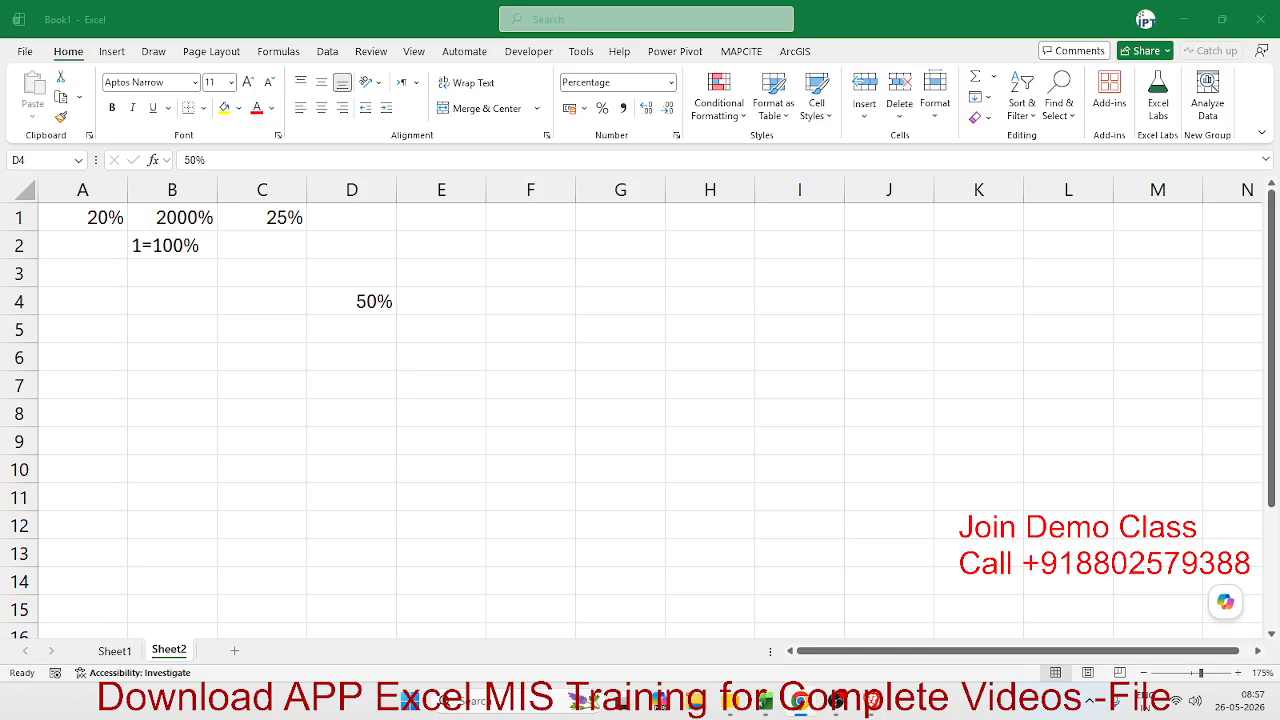
pyautogui.click(338, 308)
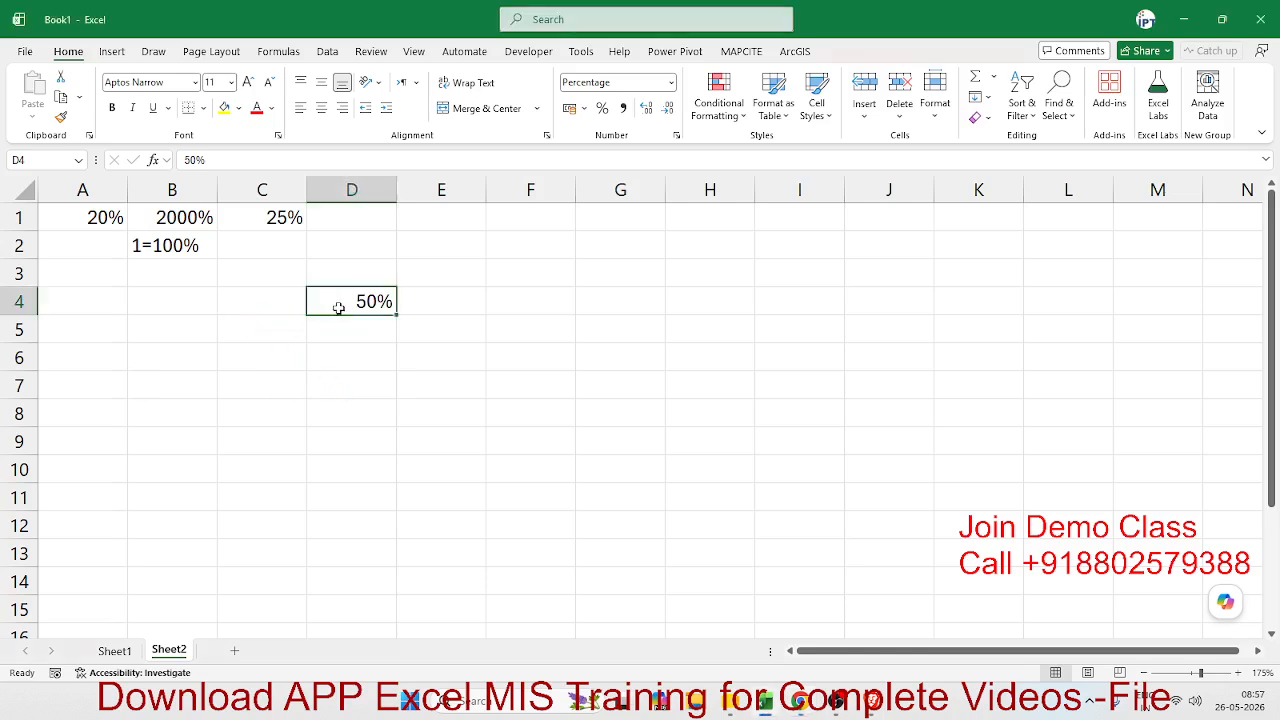
pyautogui.click(671, 83)
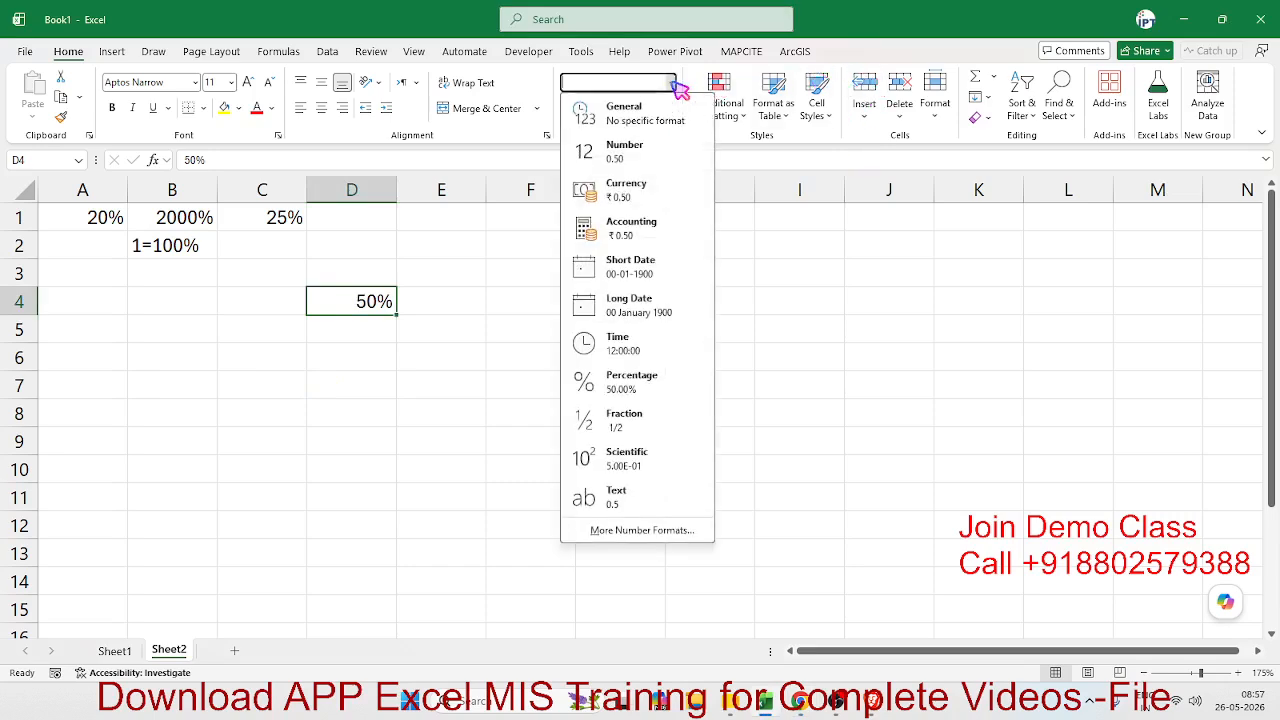
pyautogui.click(652, 110)
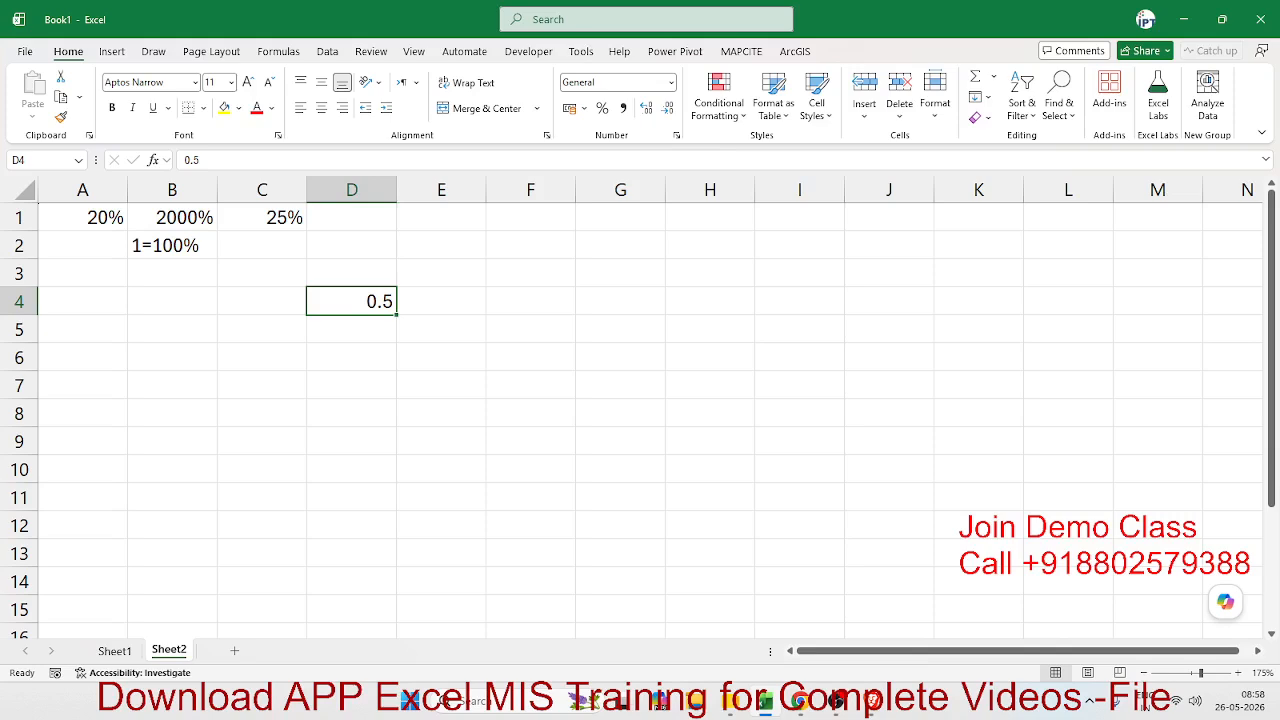
# - Enter the amount 500 in cell B6 and move on to cell C6
pyautogui.hotkey('alt', 'Tab')
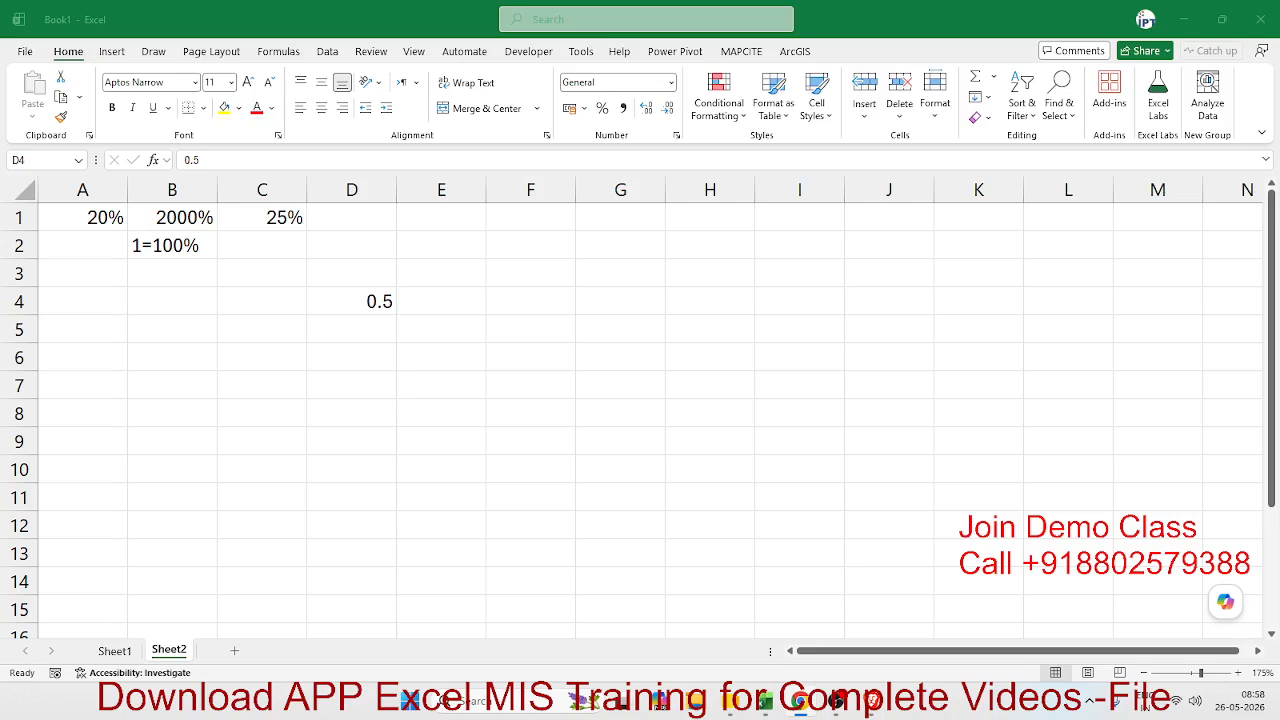
pyautogui.scroll(-1, 114, 500)
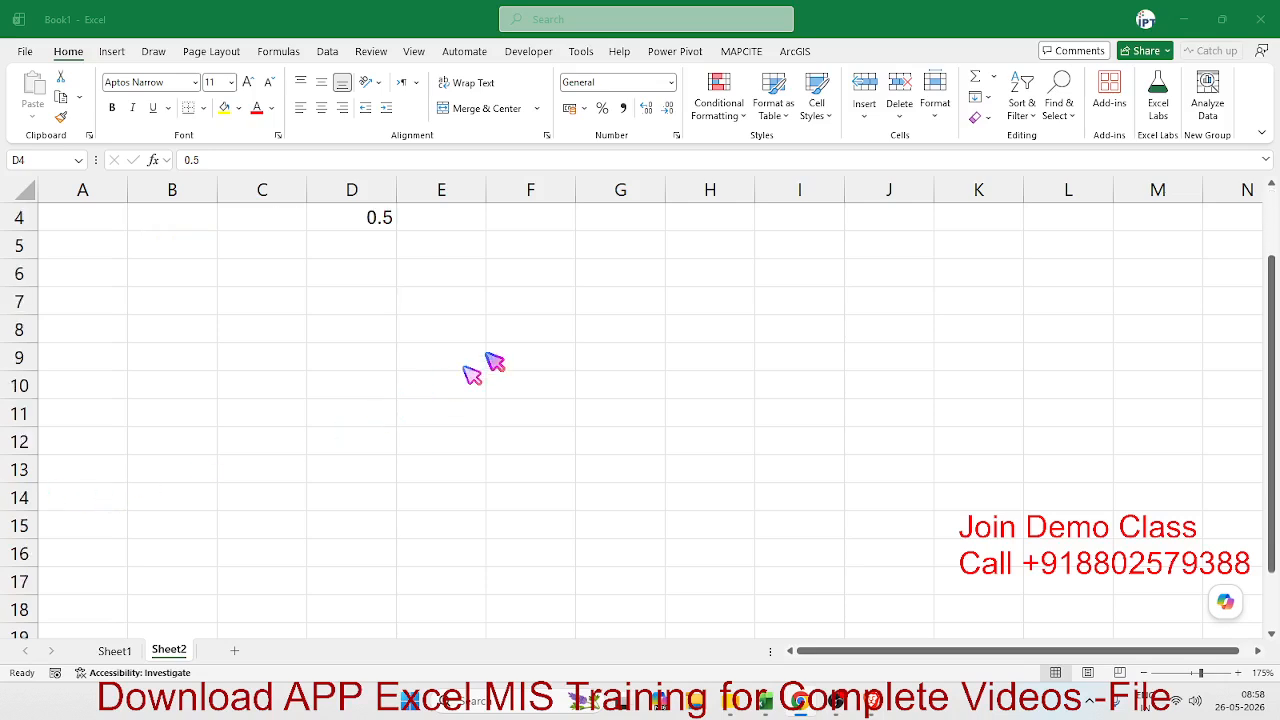
pyautogui.scroll(1, 300, 360)
pyautogui.click(191, 359)
pyautogui.write('500')
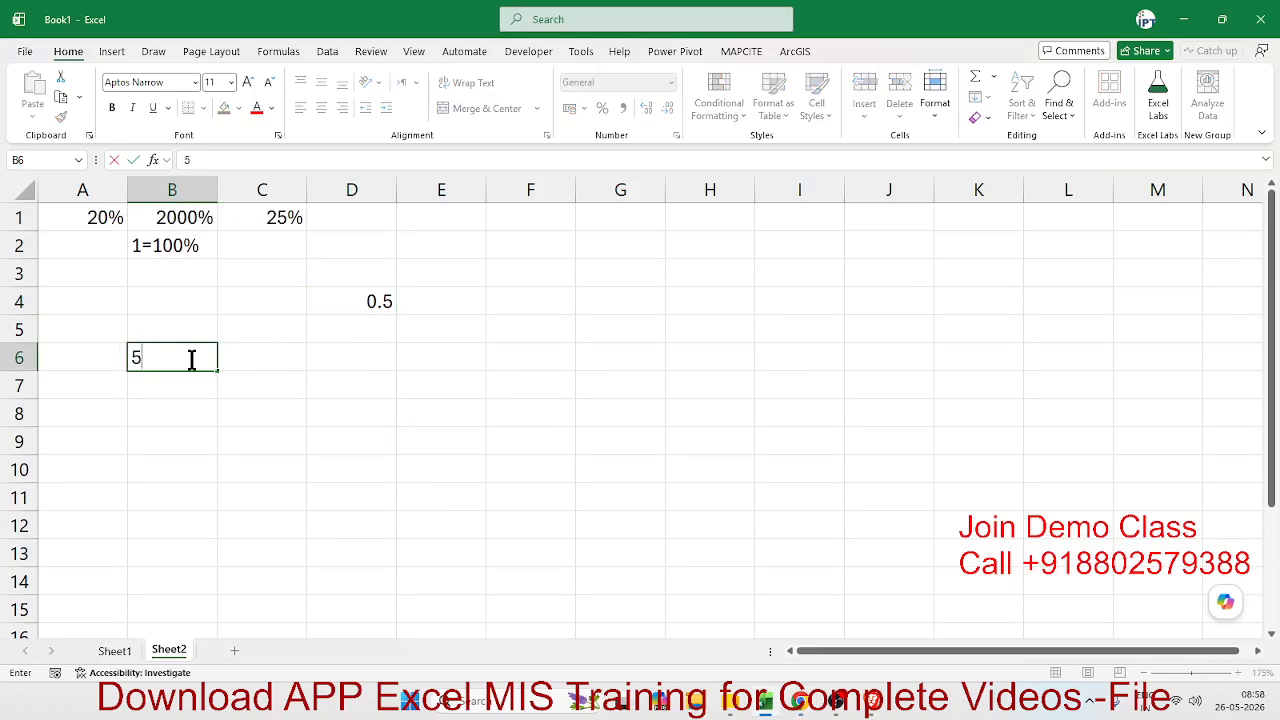
pyautogui.press('Tab')
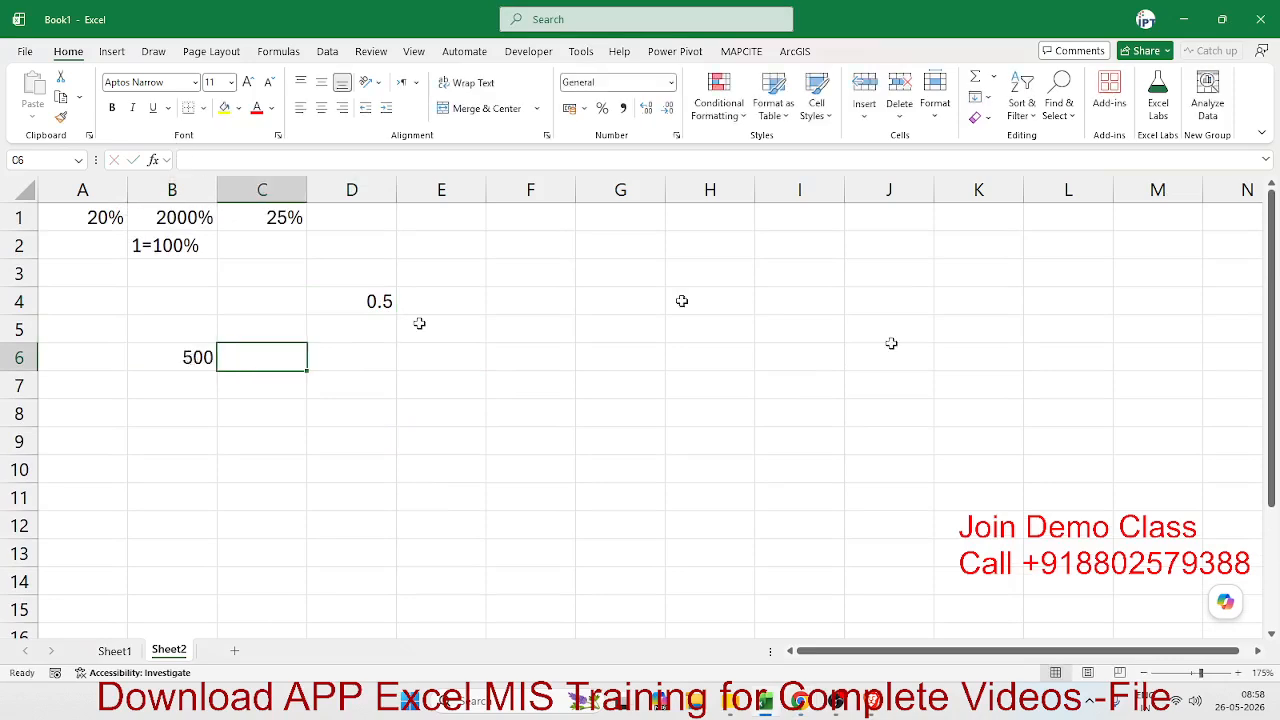
pyautogui.write('30')
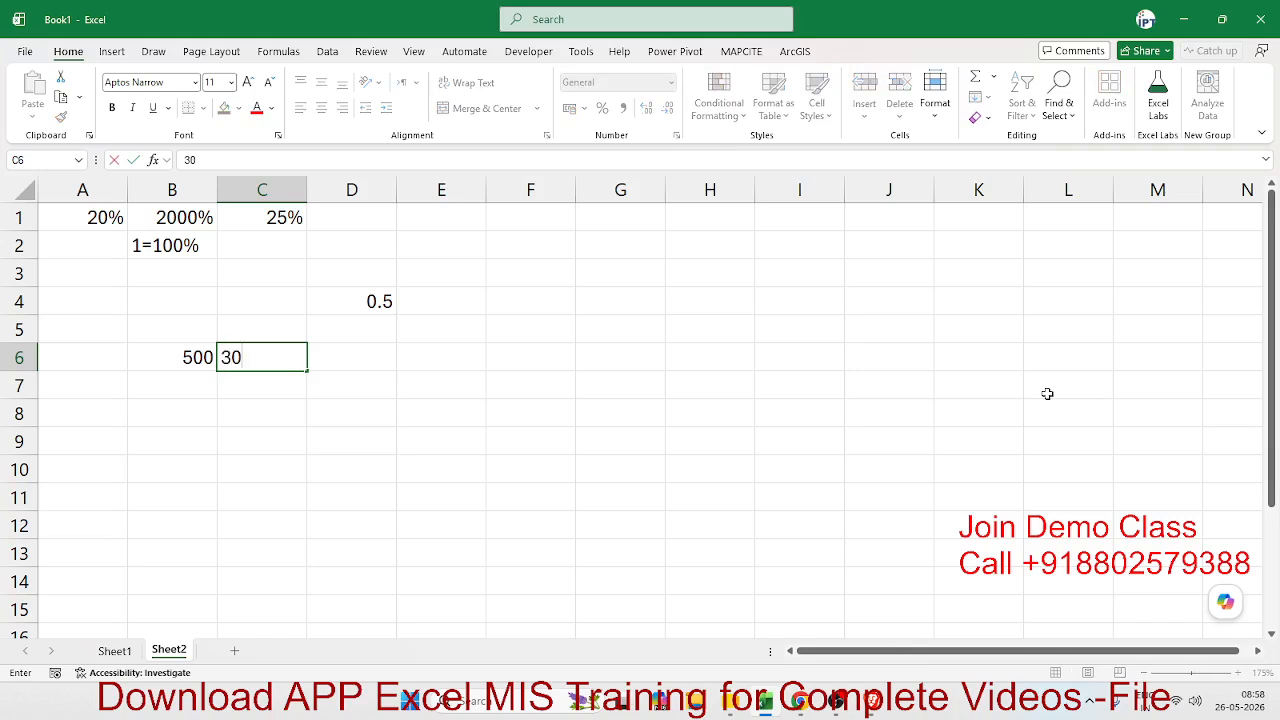
pyautogui.write('%')
pyautogui.press('BackSpace')
pyautogui.press('BackSpace')
pyautogui.press('BackSpace')
pyautogui.write('=30/100')
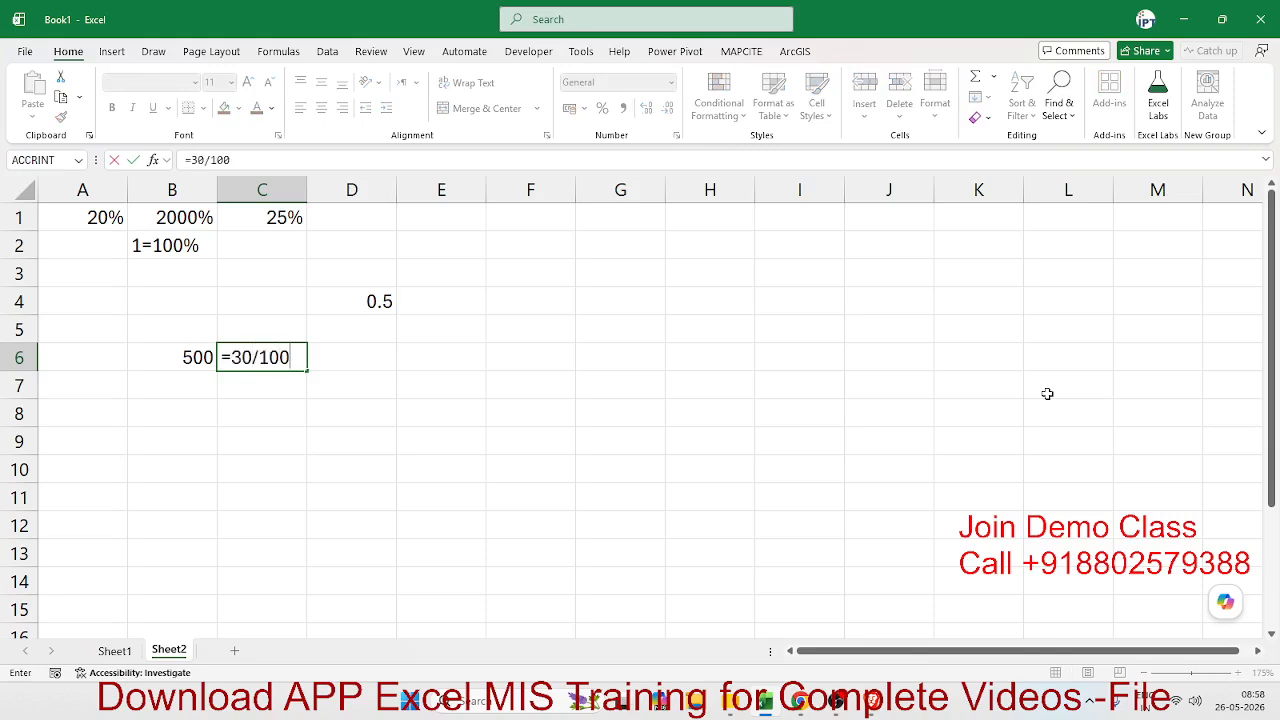
pyautogui.press('BackSpace')
pyautogui.press('BackSpace')
pyautogui.press('BackSpace')
pyautogui.press('BackSpace')
pyautogui.press('BackSpace')
pyautogui.press('BackSpace')
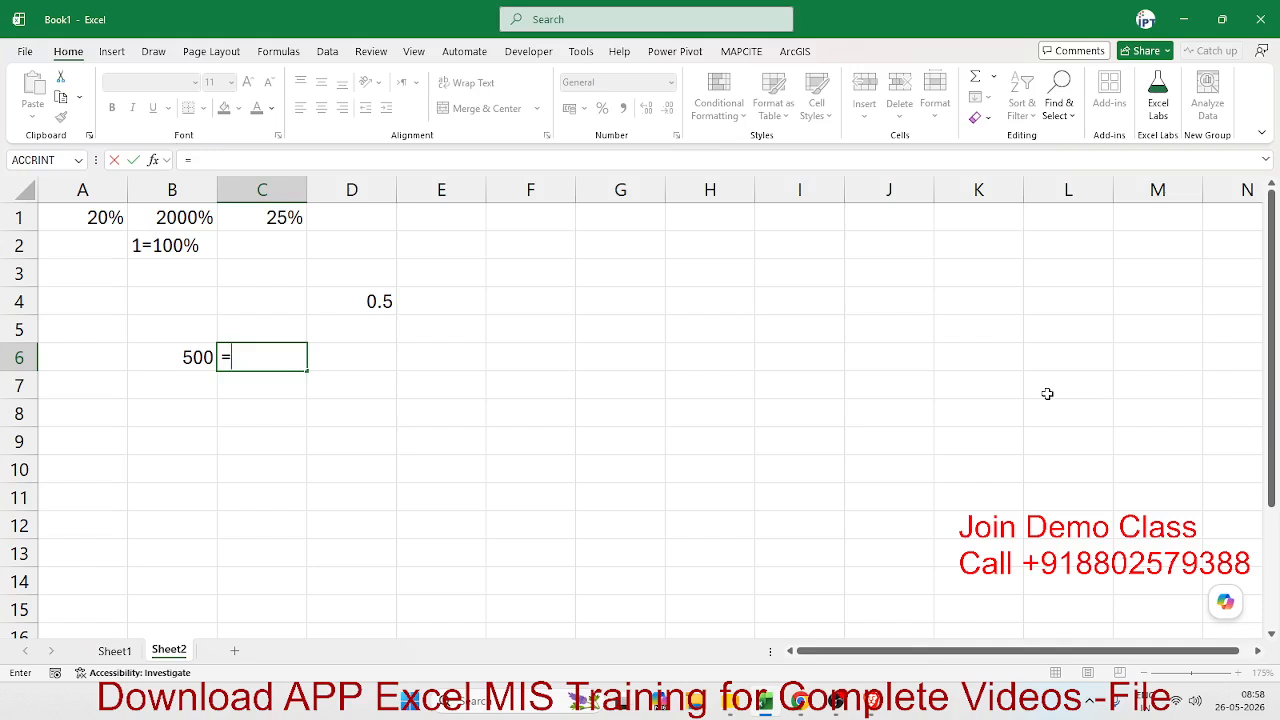
# - Enter the formula =0.30 in cell C6 and apply the Percentage number format to it
pyautogui.write('0.30')
pyautogui.press('Return')
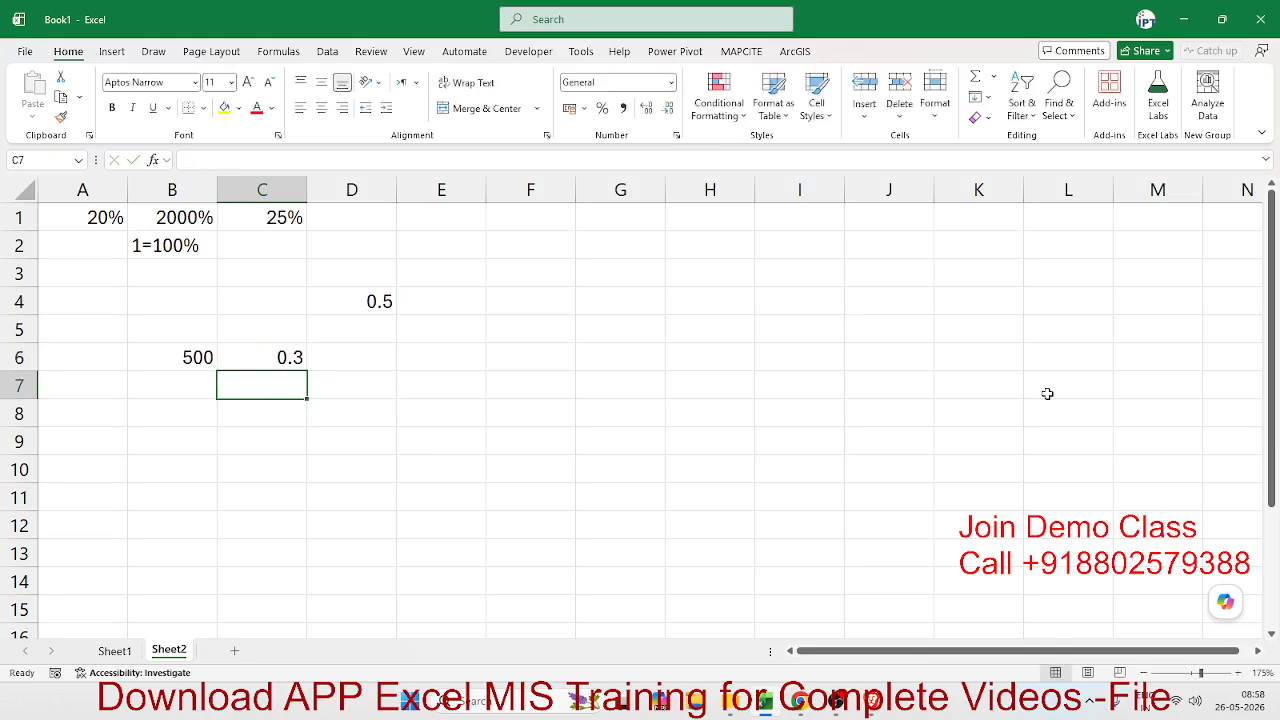
pyautogui.press('Up')
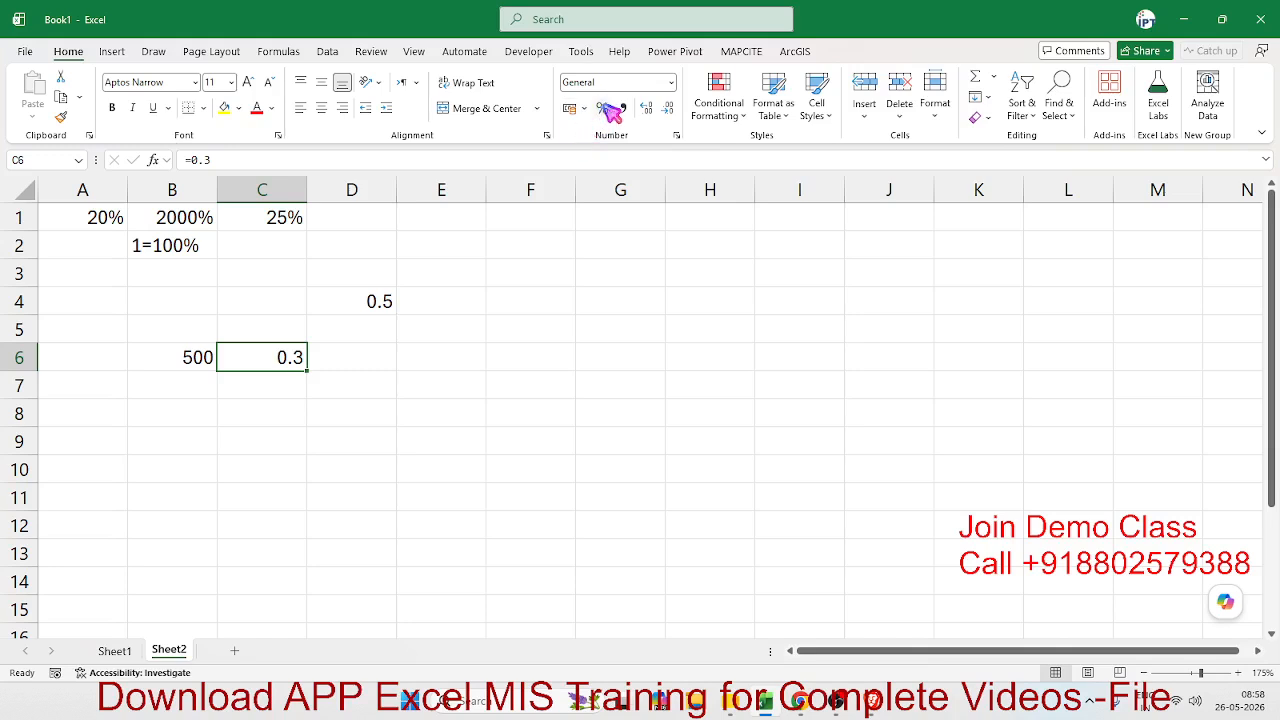
pyautogui.click(604, 107)
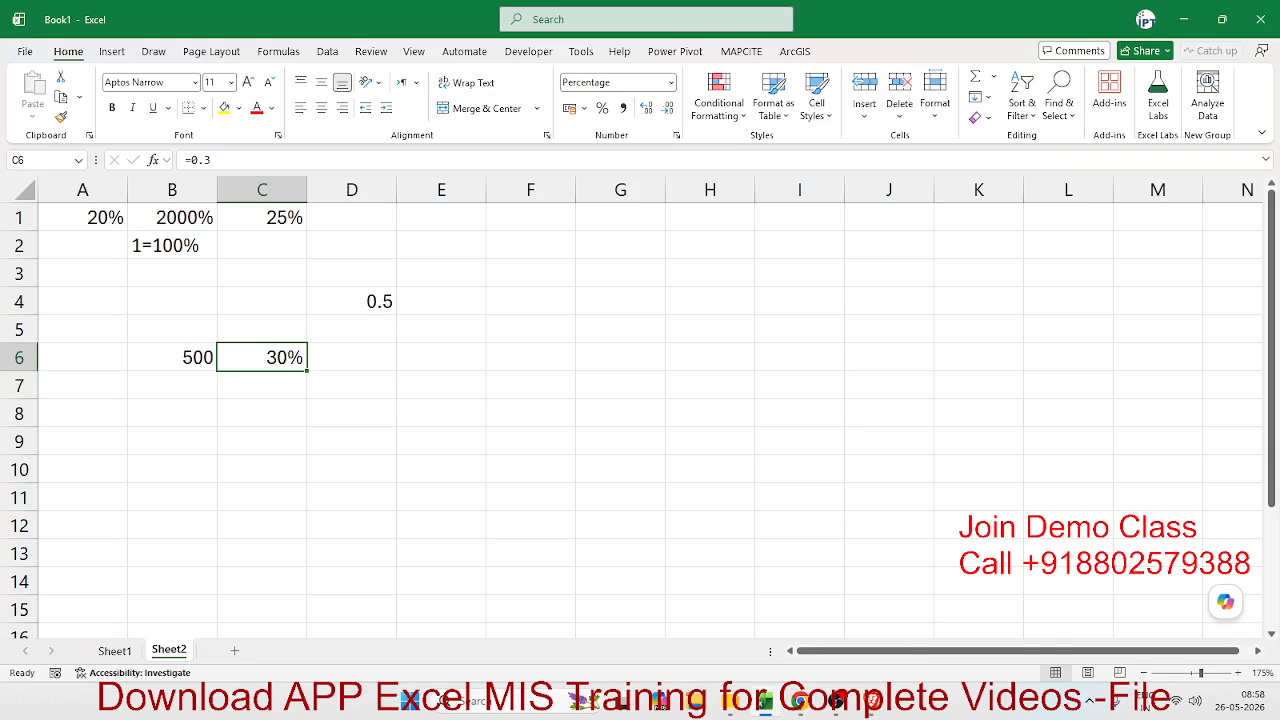
# - Multiply the amount by the percentage in cell D6 with the formula =B6*C6
pyautogui.hotkey('alt', 'Tab')
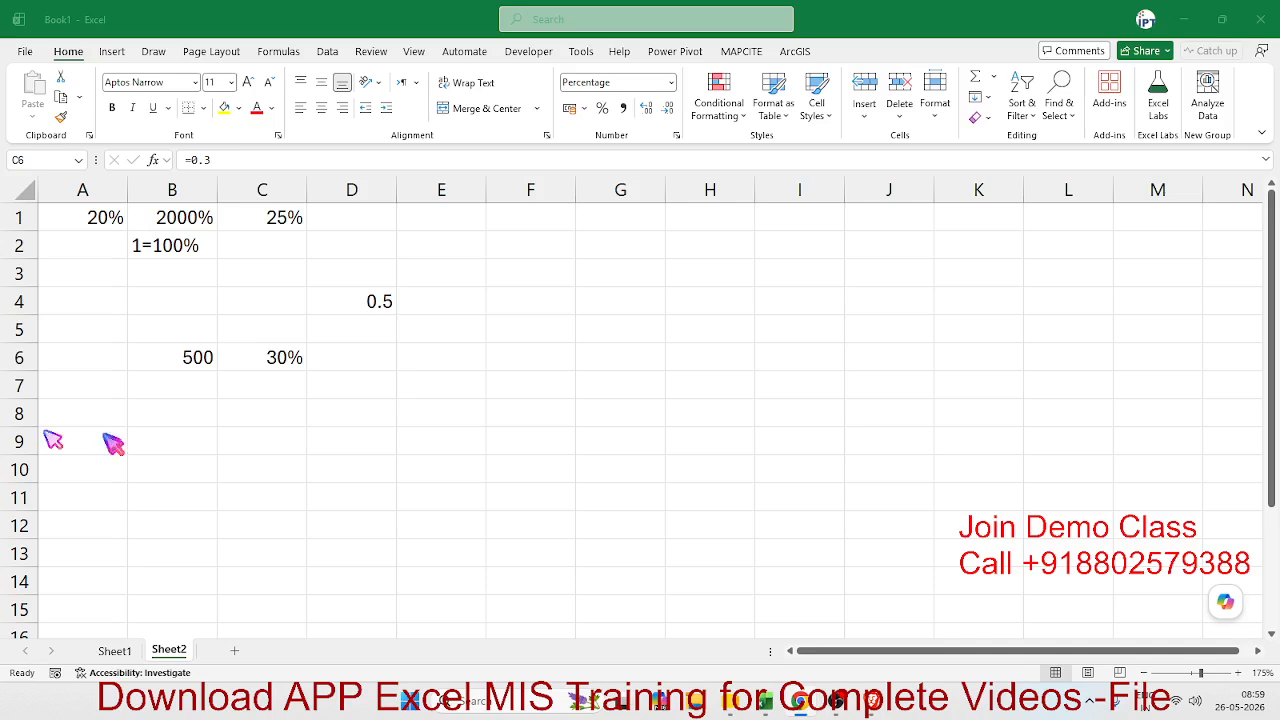
pyautogui.click(363, 366)
pyautogui.write('=')
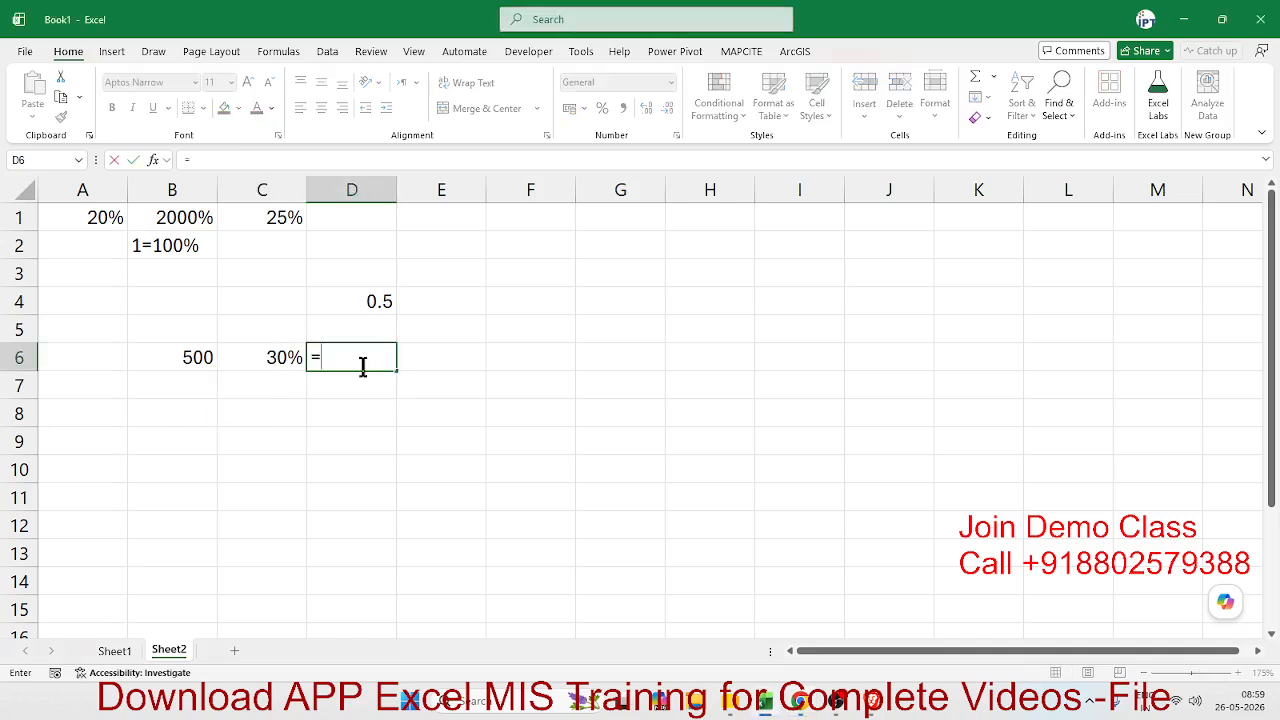
pyautogui.press('Left')
pyautogui.press('Left')
pyautogui.write('*')
pyautogui.press('Left')
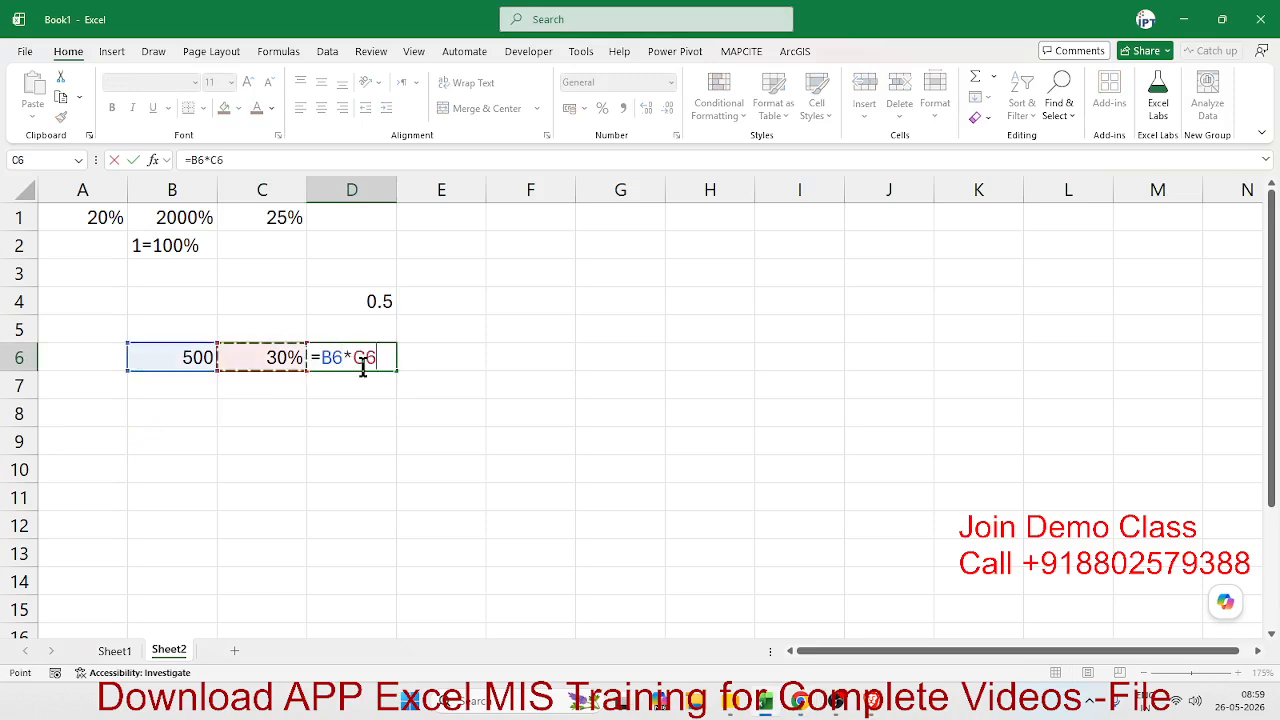
pyautogui.hotkey('ctrl', 'Return')
# - Handwrite 500 × 30 with the orange pen on the empty area beside the data, across columns G to N
pyautogui.click(530, 329)
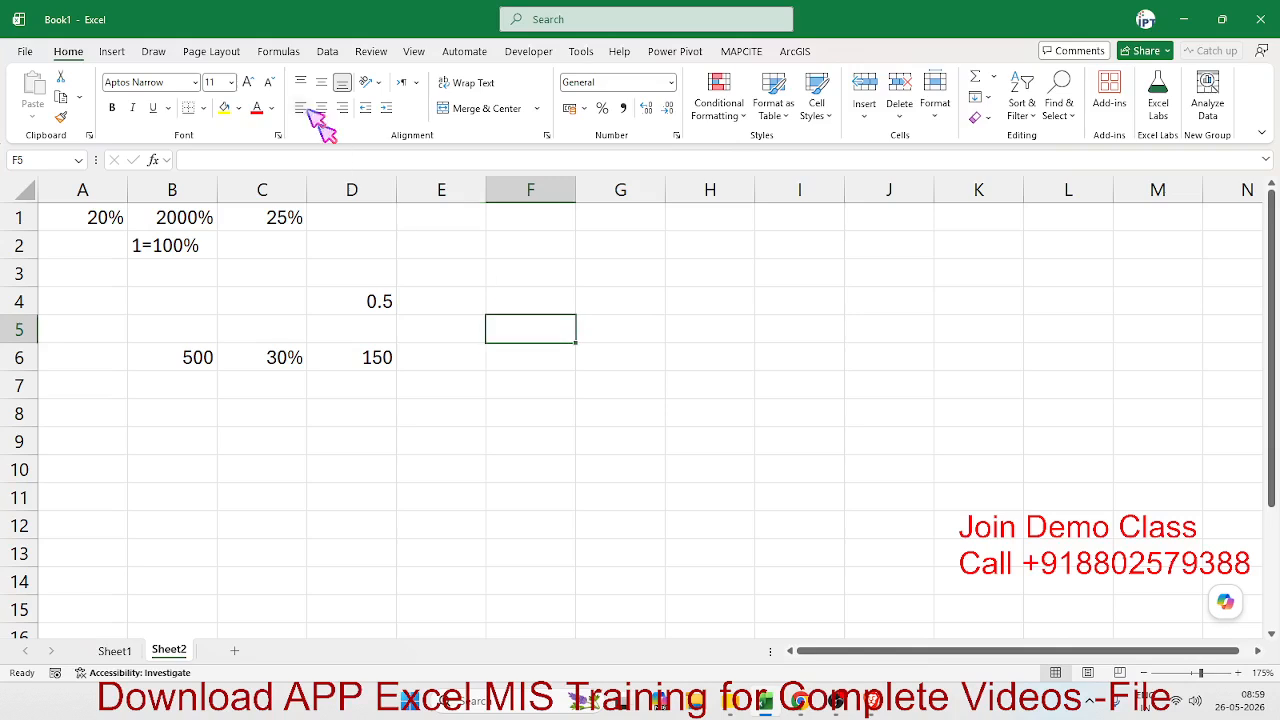
pyautogui.click(153, 51)
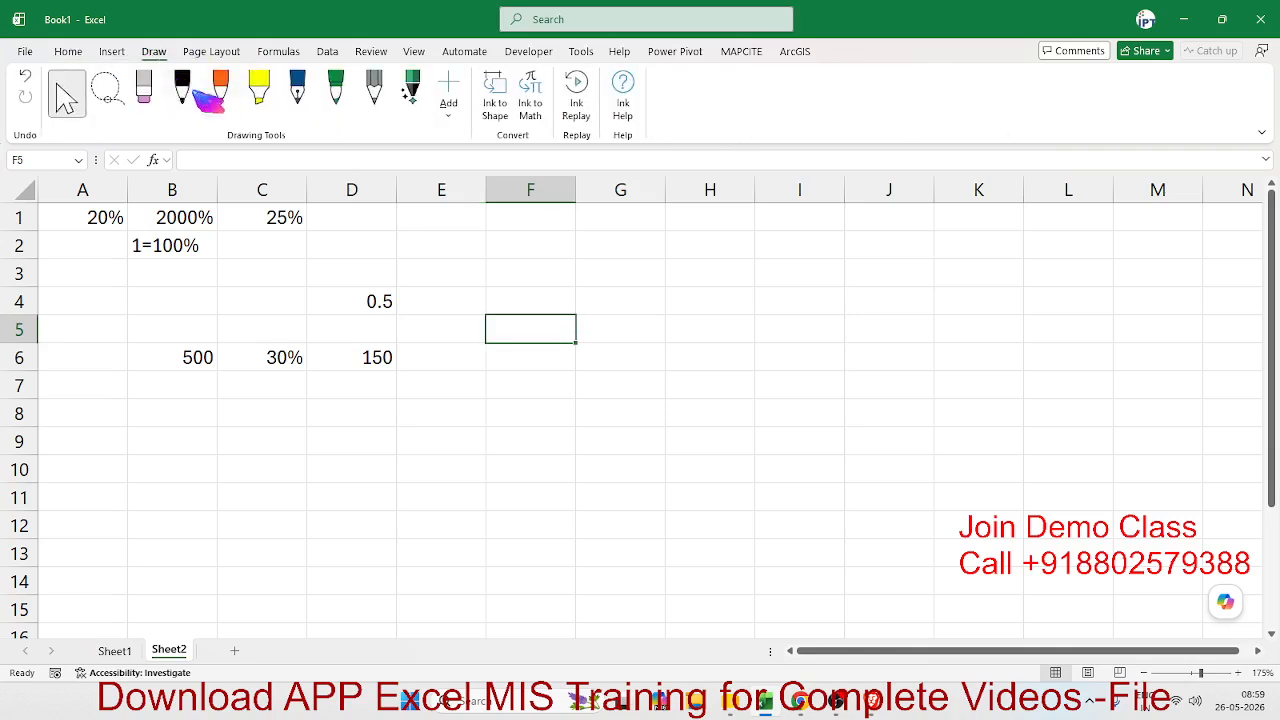
pyautogui.click(220, 88)
pyautogui.moveTo(668, 286)
pyautogui.mouseDown()
pyautogui.moveTo(702, 305)
pyautogui.moveTo(800, 285)
pyautogui.moveTo(660, 310)
pyautogui.moveTo(806, 345)
pyautogui.moveTo(672, 408)
pyautogui.mouseUp()
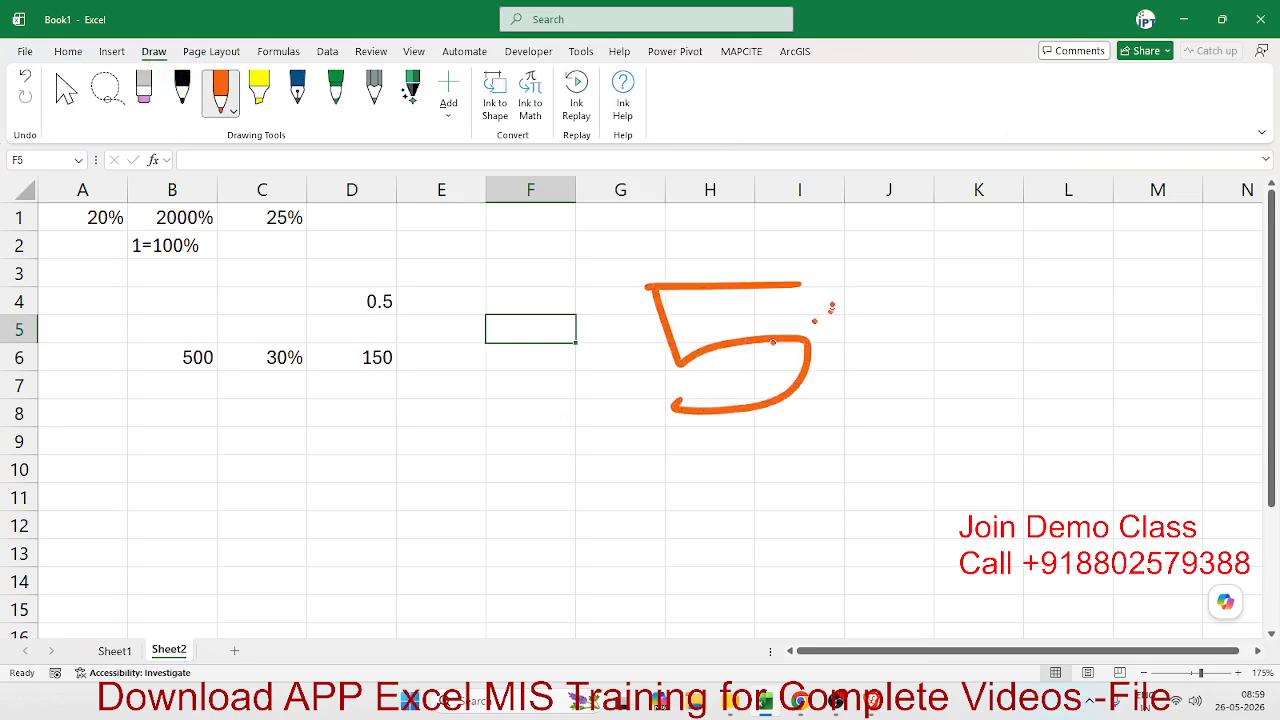
pyautogui.moveTo(840, 288)
pyautogui.mouseDown()
pyautogui.moveTo(920, 330)
pyautogui.moveTo(1008, 292)
pyautogui.moveTo(965, 300)
pyautogui.mouseUp()
pyautogui.moveTo(1102, 295); pyautogui.dragTo(1157, 363)
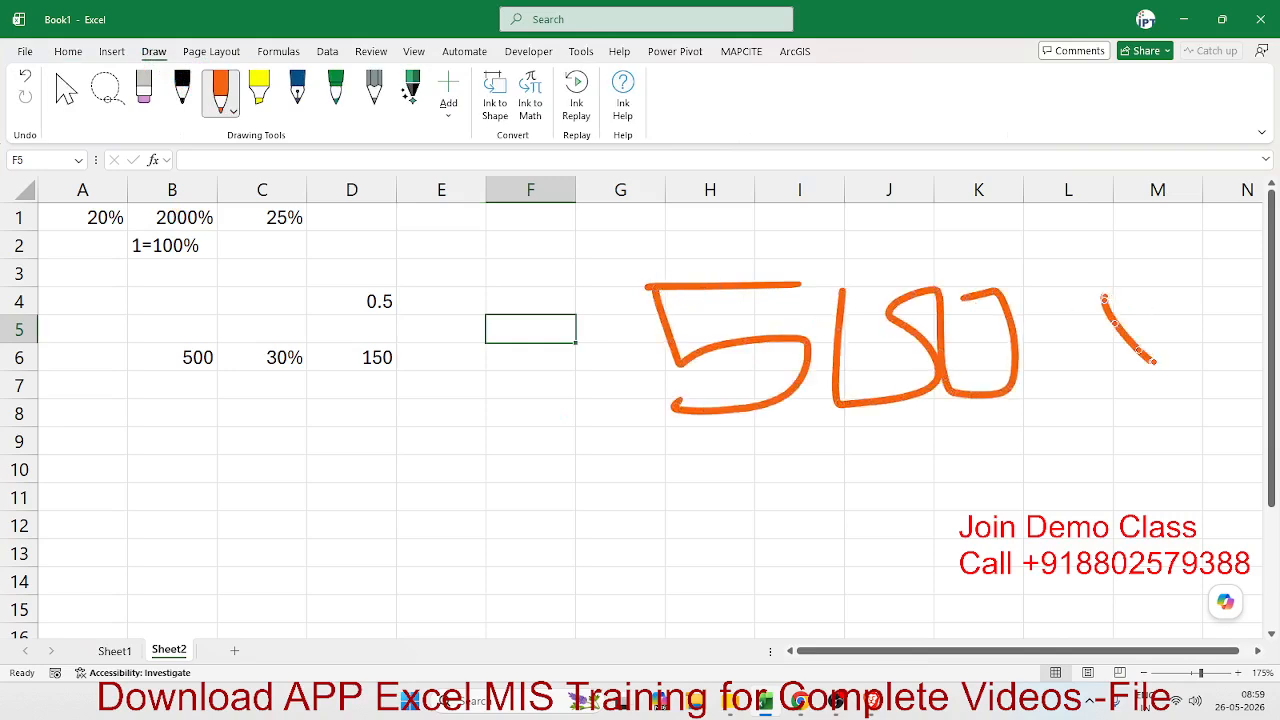
pyautogui.moveTo(1148, 304); pyautogui.dragTo(1121, 360)
pyautogui.moveTo(1160, 305); pyautogui.dragTo(1177, 358)
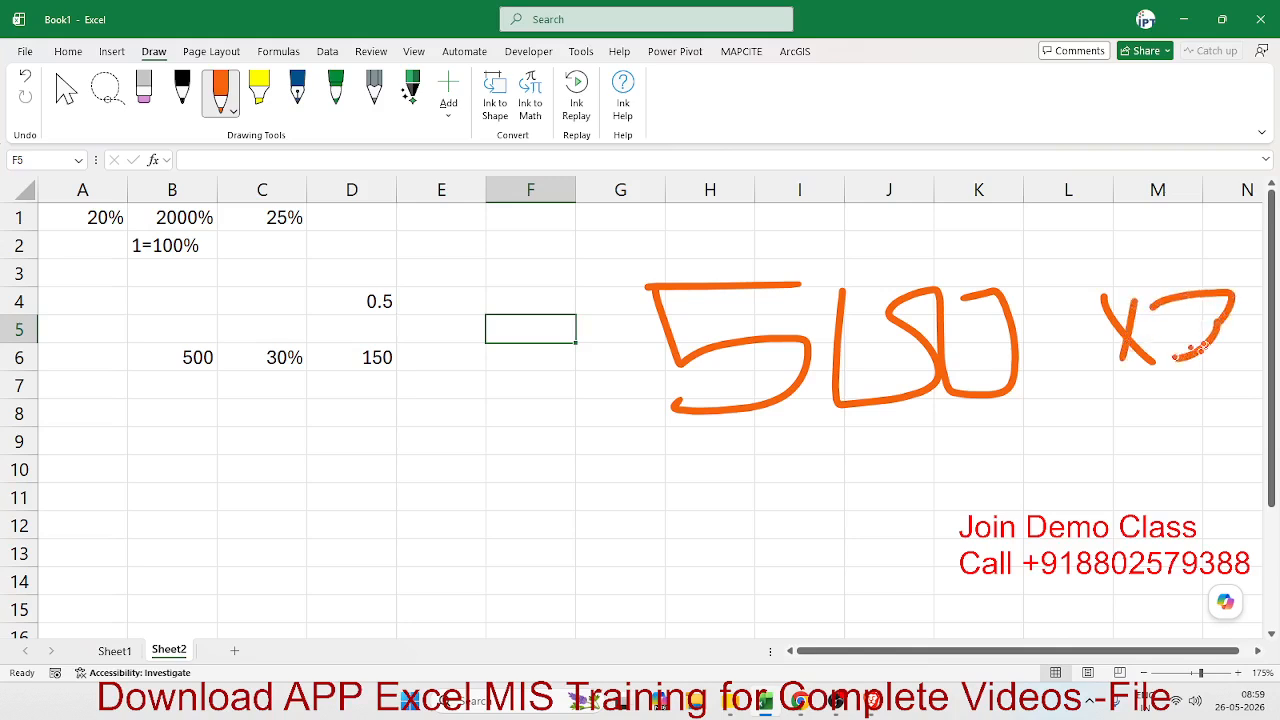
pyautogui.moveTo(1240, 321)
pyautogui.mouseDown()
pyautogui.moveTo(1242, 343)
pyautogui.moveTo(1241, 328)
pyautogui.mouseUp()
# - Draw a fraction line under the handwritten × 30, write 100 beneath it, and cross out the 100
pyautogui.moveTo(1068, 437); pyautogui.dragTo(1258, 398)
pyautogui.moveTo(1130, 440); pyautogui.dragTo(1142, 505)
pyautogui.click(1169, 461)
pyautogui.moveTo(1169, 461)
pyautogui.mouseDown()
pyautogui.moveTo(1168, 488)
pyautogui.moveTo(1195, 462)
pyautogui.moveTo(1225, 470)
pyautogui.moveTo(1212, 452)
pyautogui.mouseUp()
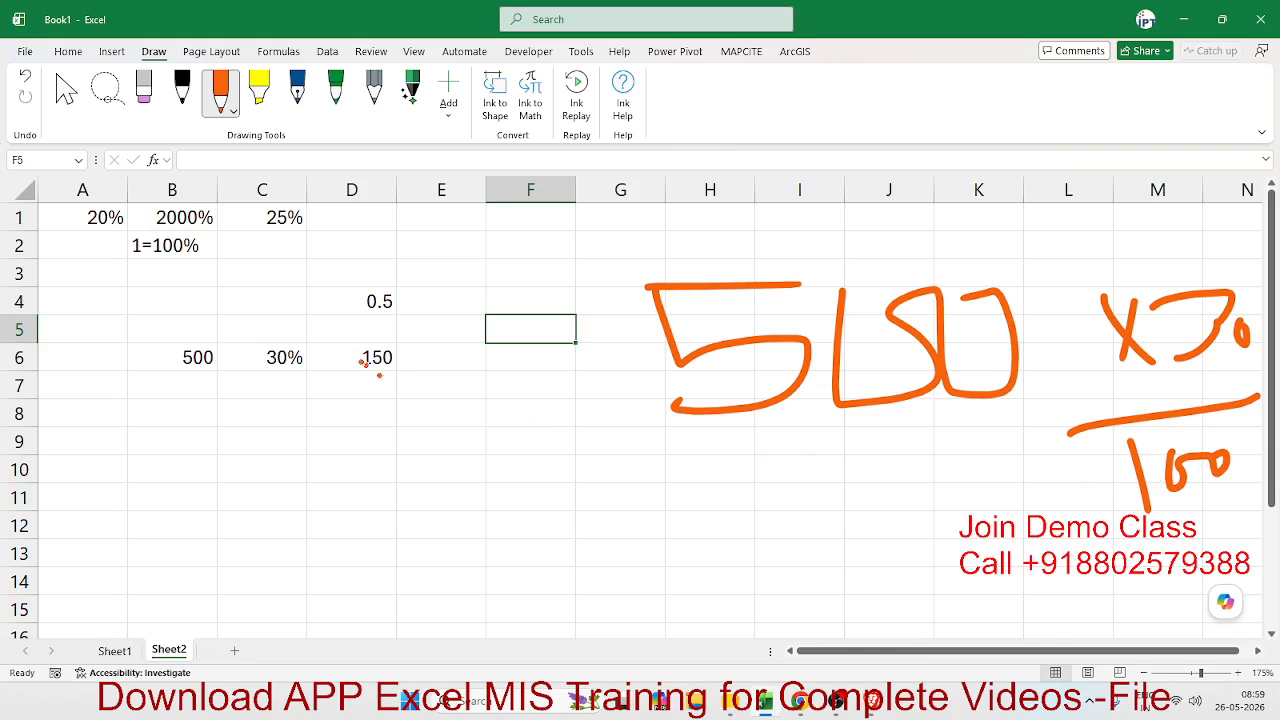
pyautogui.moveTo(1098, 415); pyautogui.dragTo(1240, 530)
pyautogui.moveTo(1208, 418); pyautogui.dragTo(1123, 525)
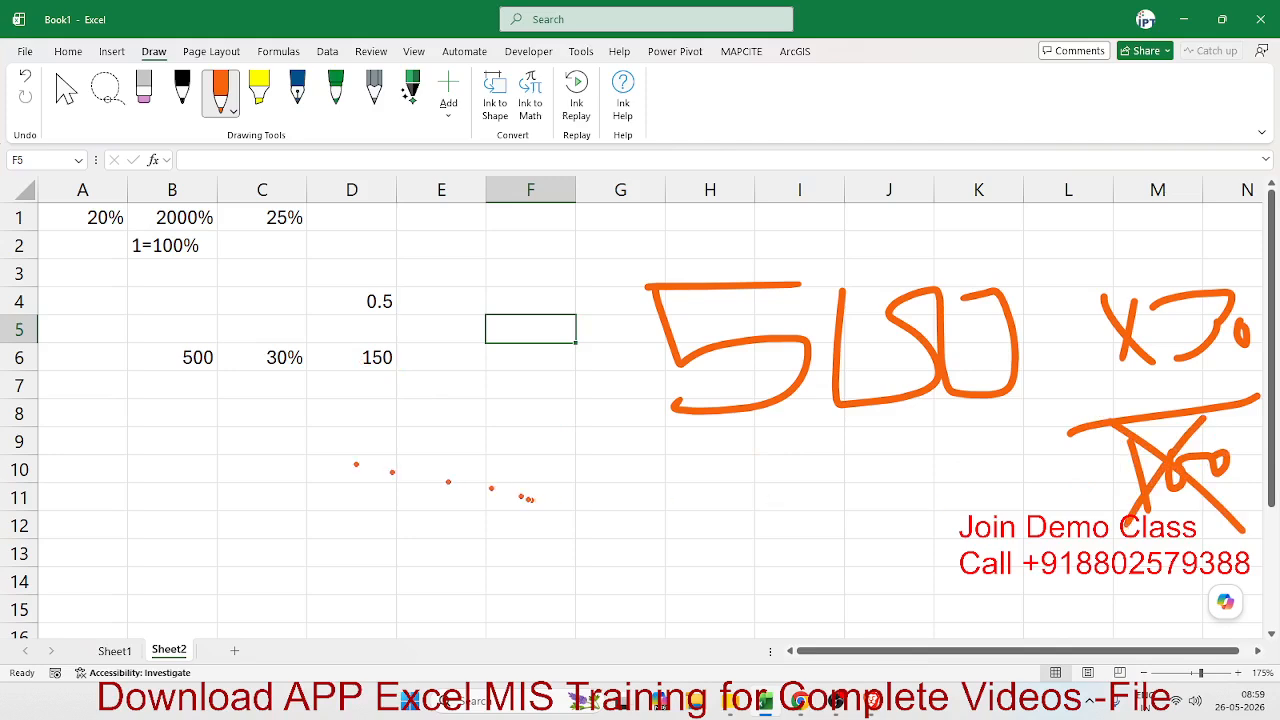
# - Circle the 30% in cell C6 with the orange pen, and delete both the circle and the handwritten 500 × 30 calculation
pyautogui.moveTo(280, 325)
pyautogui.mouseDown()
pyautogui.moveTo(307, 384)
pyautogui.moveTo(305, 338)
pyautogui.moveTo(275, 328)
pyautogui.mouseUp()
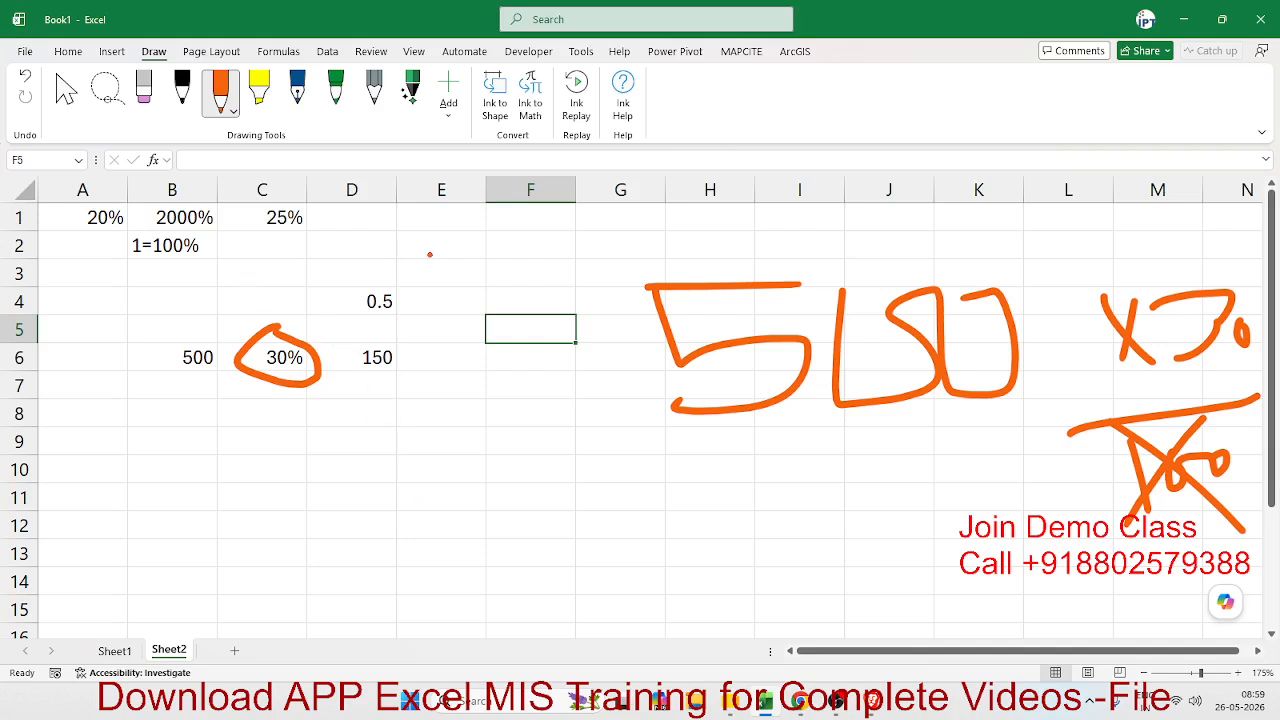
pyautogui.click(66, 90)
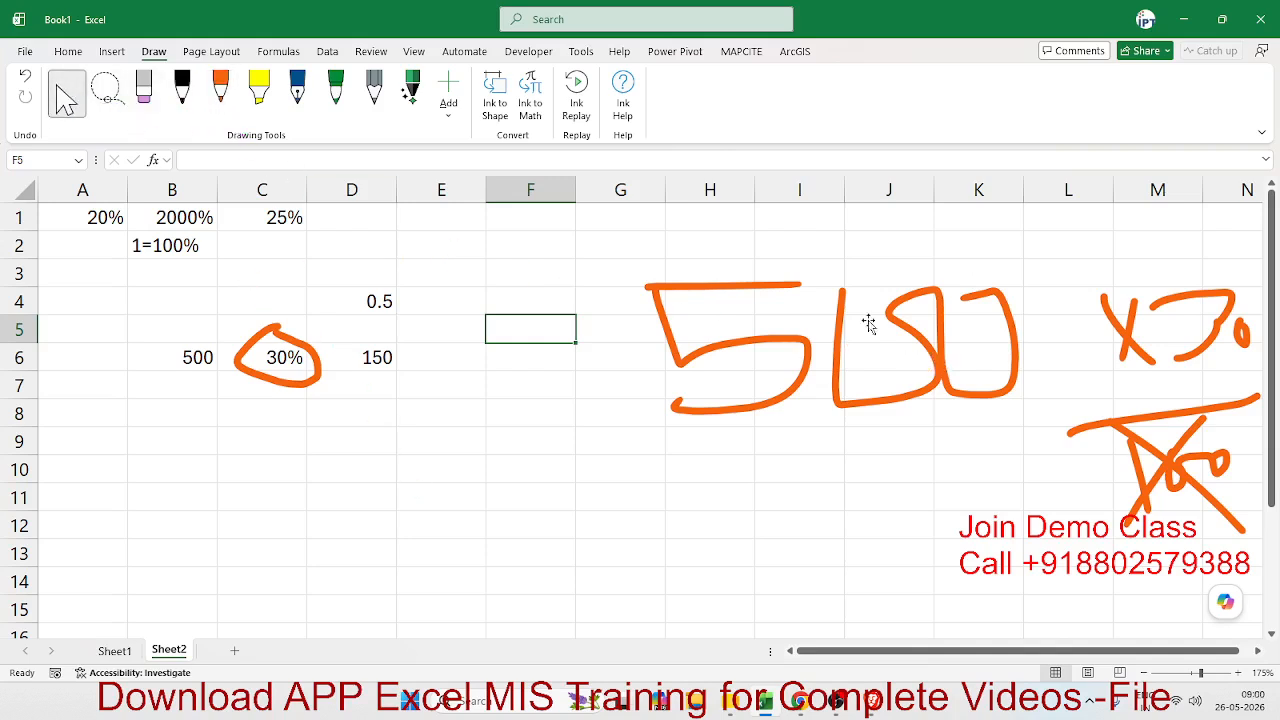
pyautogui.click(918, 345)
pyautogui.press('Delete')
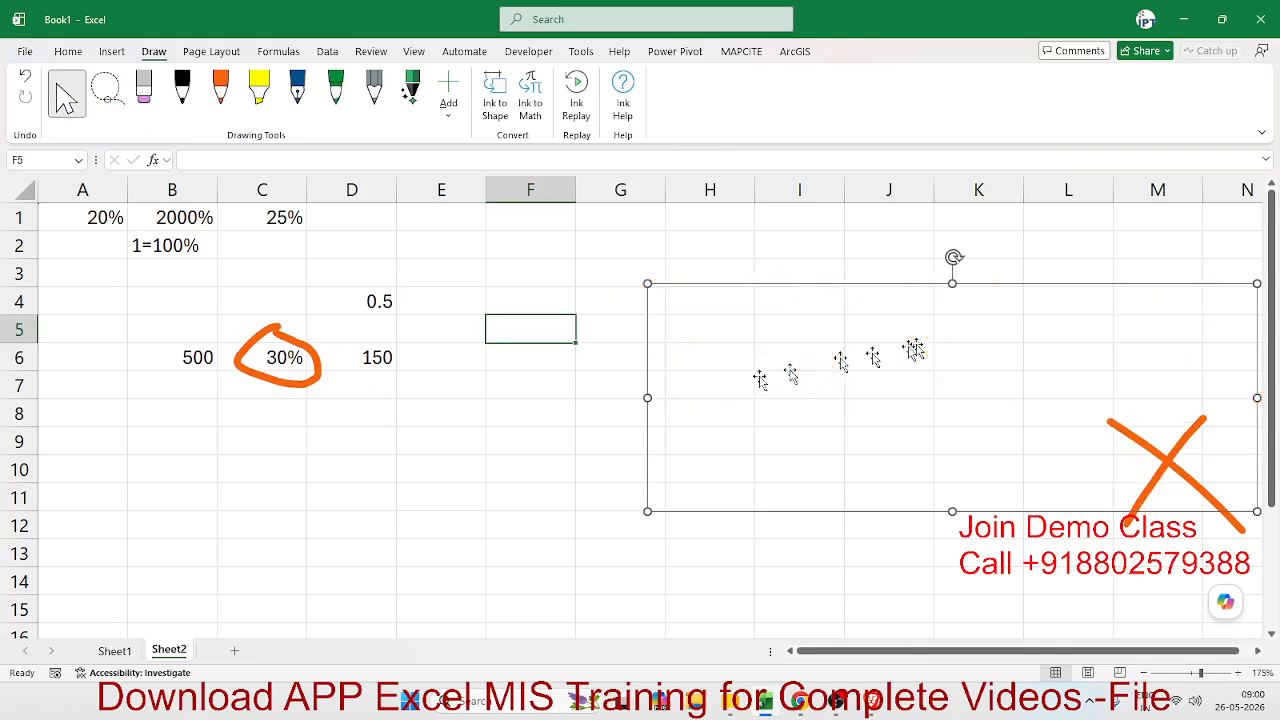
pyautogui.click(316, 380)
pyautogui.press('Delete')
pyautogui.click(420, 364)
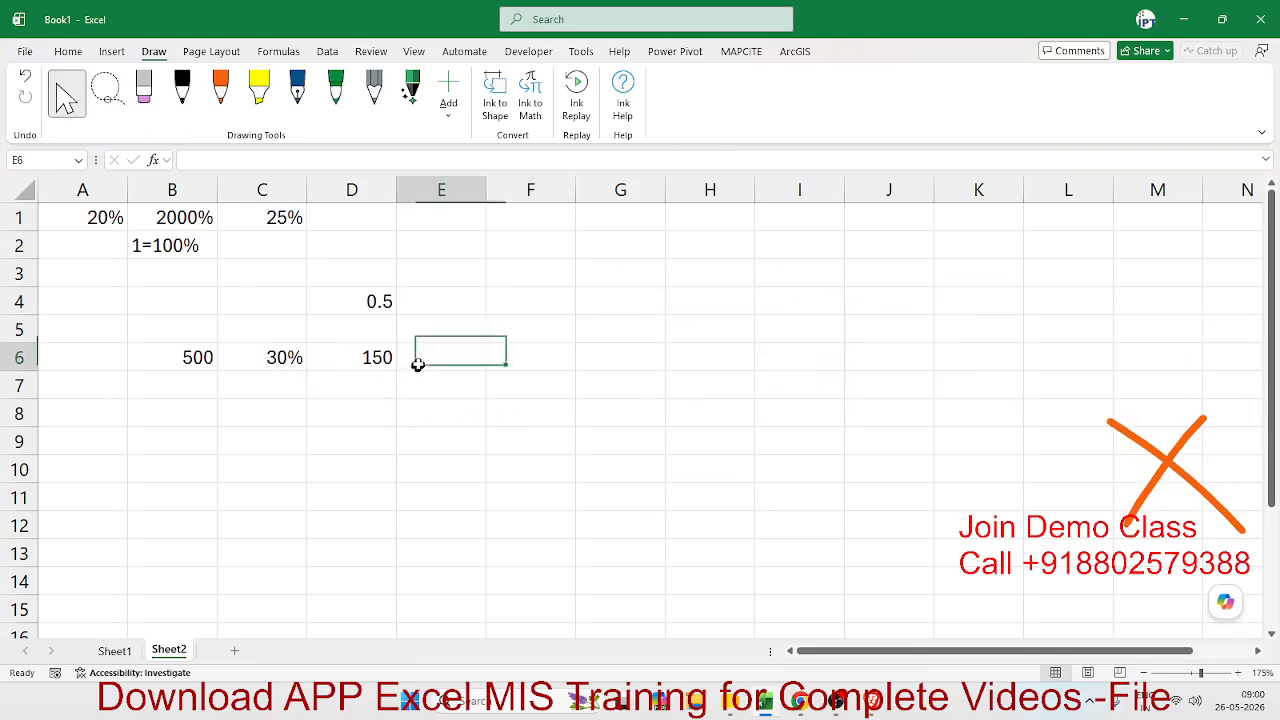
pyautogui.click(343, 356)
# - Enter 30 as a plain number in cell C7, directly below the 30%
pyautogui.click(271, 381)
pyautogui.write('300')
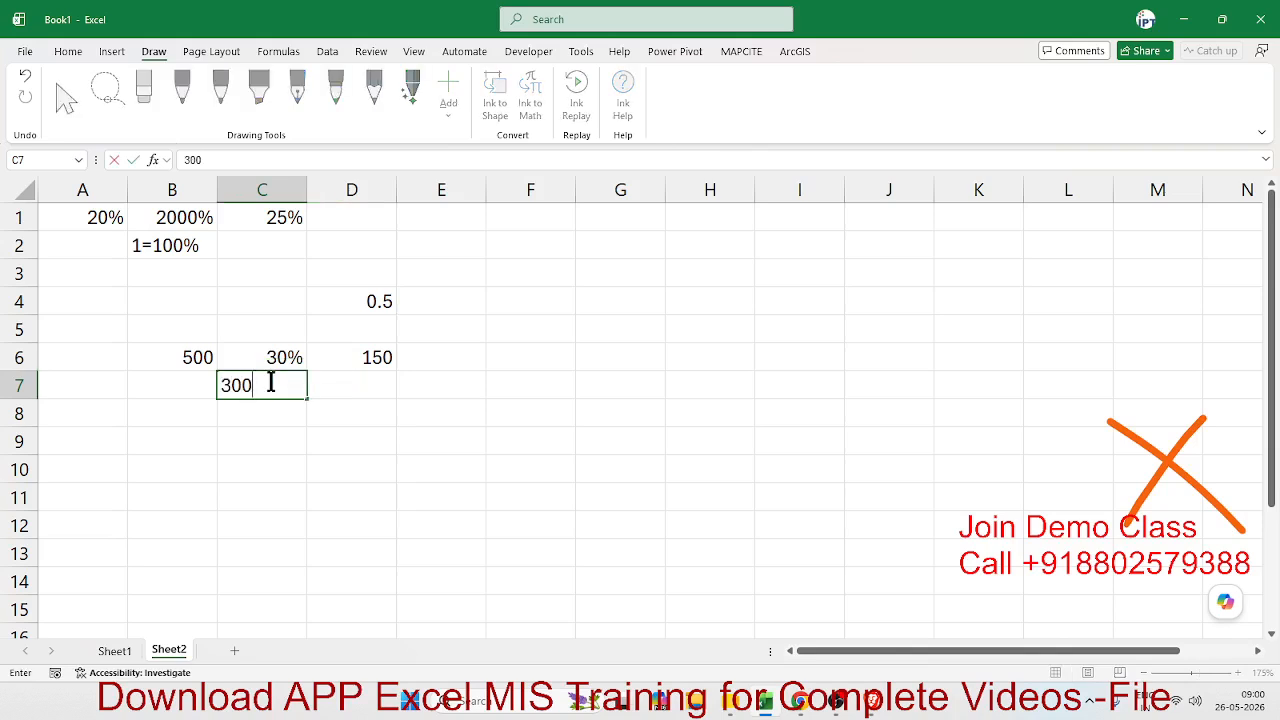
pyautogui.press('BackSpace')
pyautogui.press('Tab')
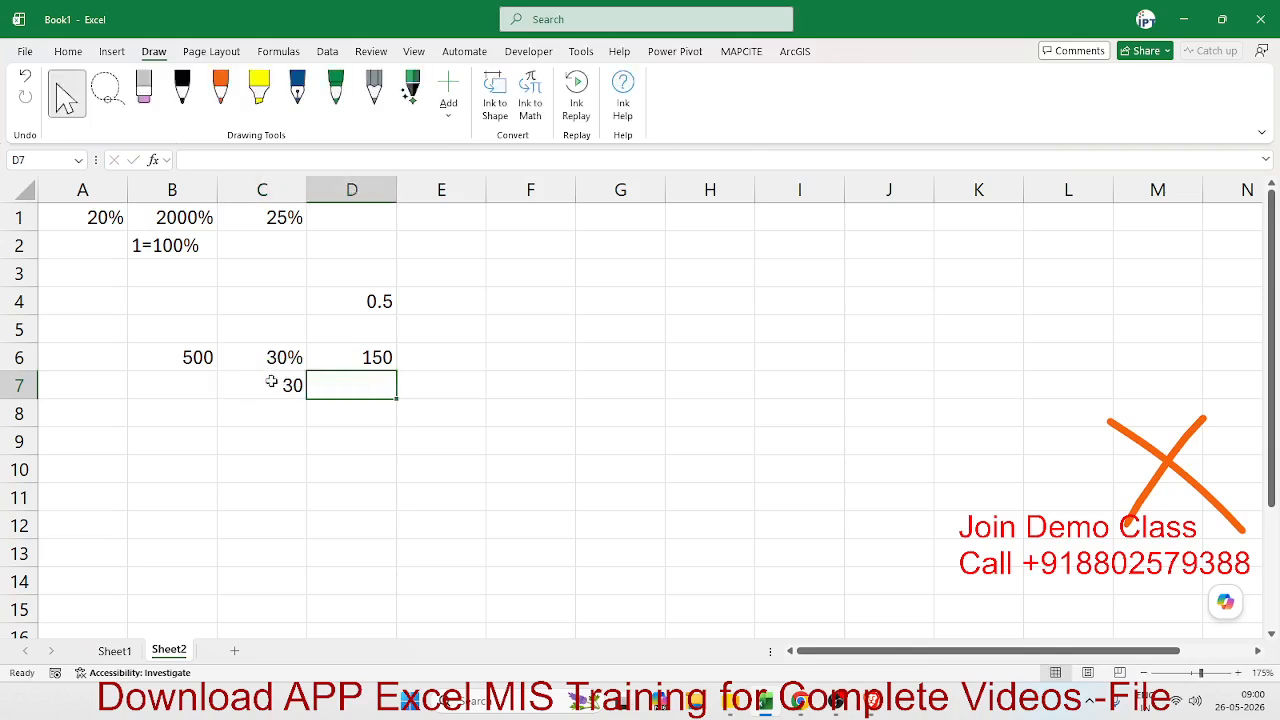
# - Calculate the percentage amount from the plain number in cell D7 with the formula =B6*C7/100
pyautogui.write('=')
pyautogui.press('Left')
pyautogui.press('Left')
pyautogui.press('Up')
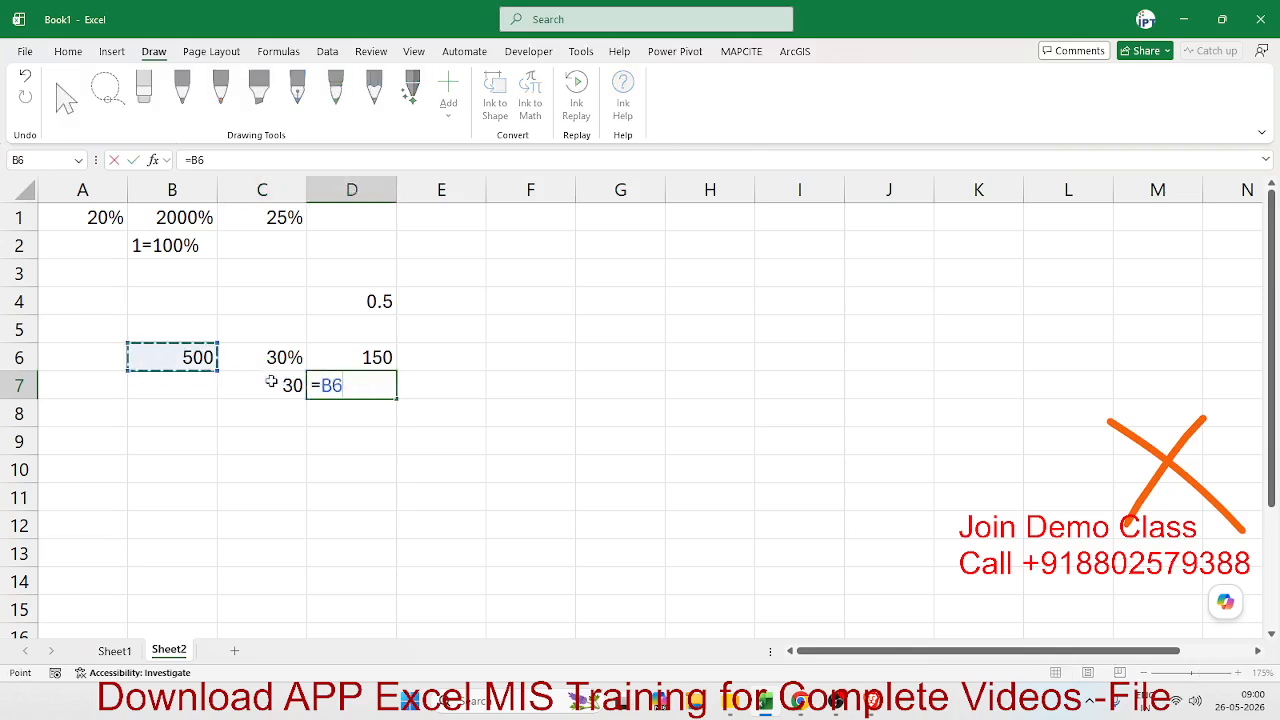
pyautogui.write('*')
pyautogui.press('Up')
pyautogui.press('Left')
pyautogui.press('Down')
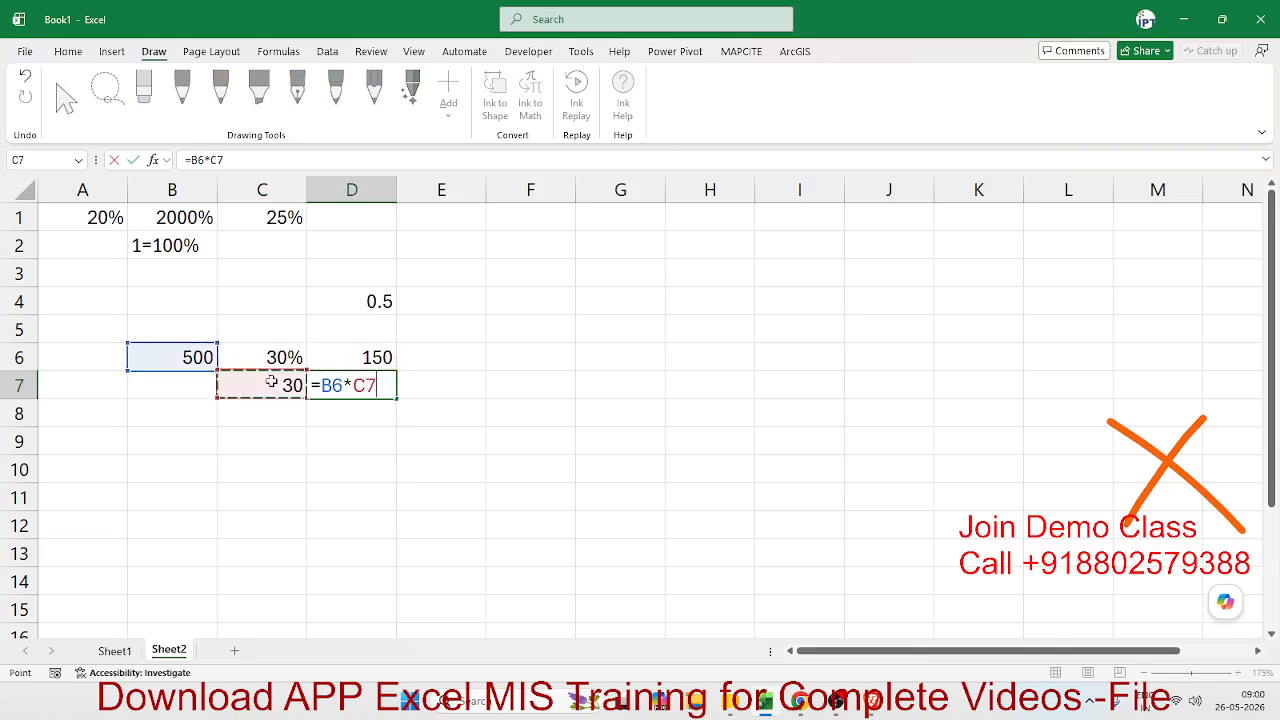
pyautogui.write('/100')
pyautogui.press('Return')
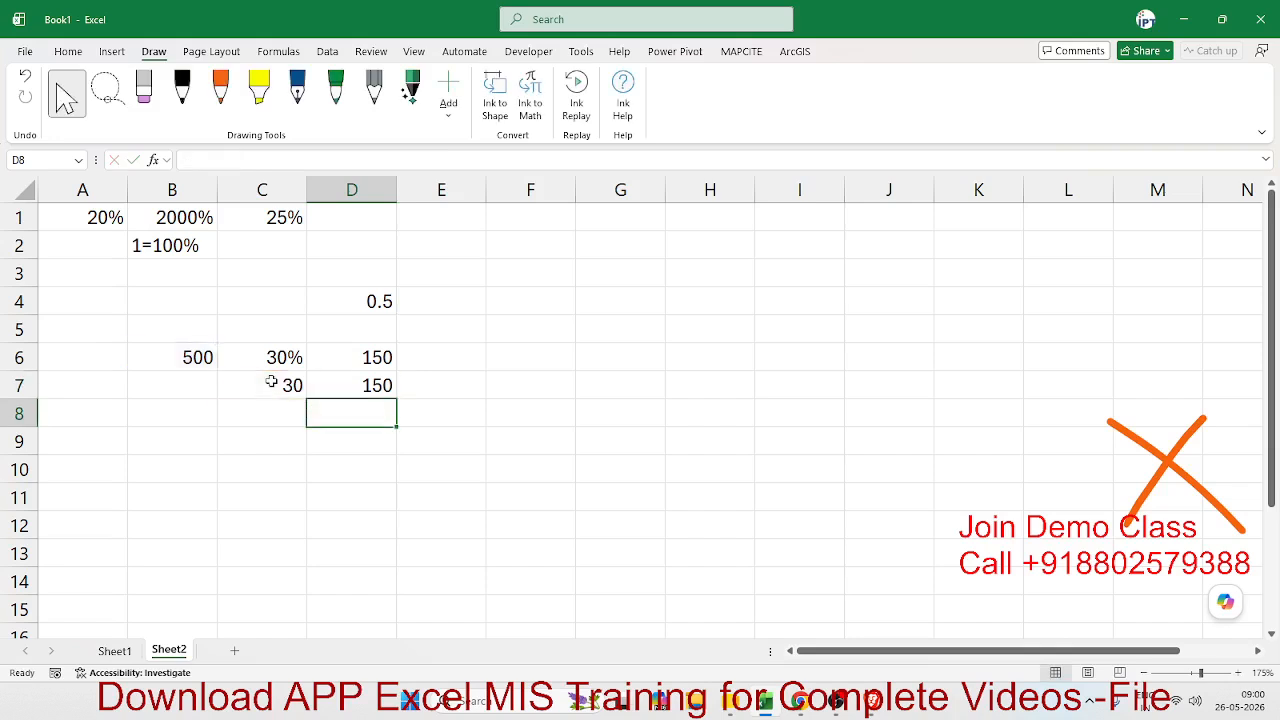
# - Enter 600 in cell B9 and 450 in cell C9 for a new example
pyautogui.press('Down')
pyautogui.press('Left')
pyautogui.press('Left')
pyautogui.write('600')
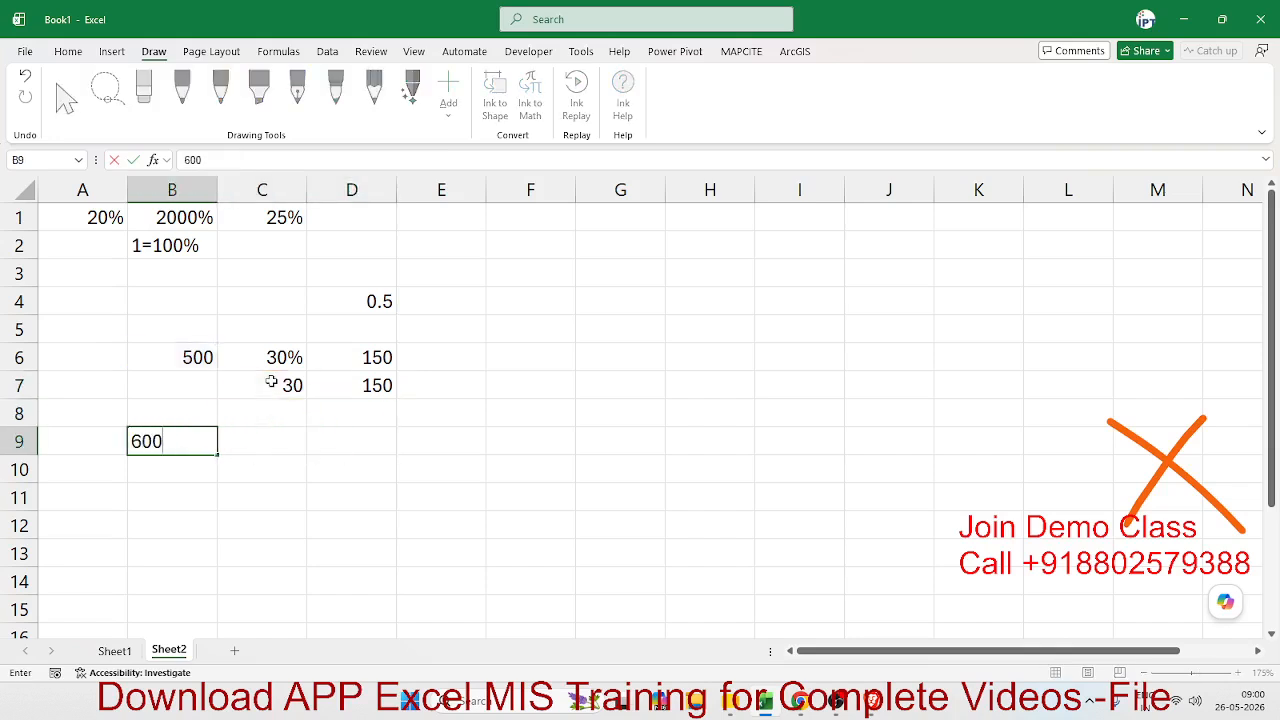
pyautogui.press('Tab')
pyautogui.write('450')
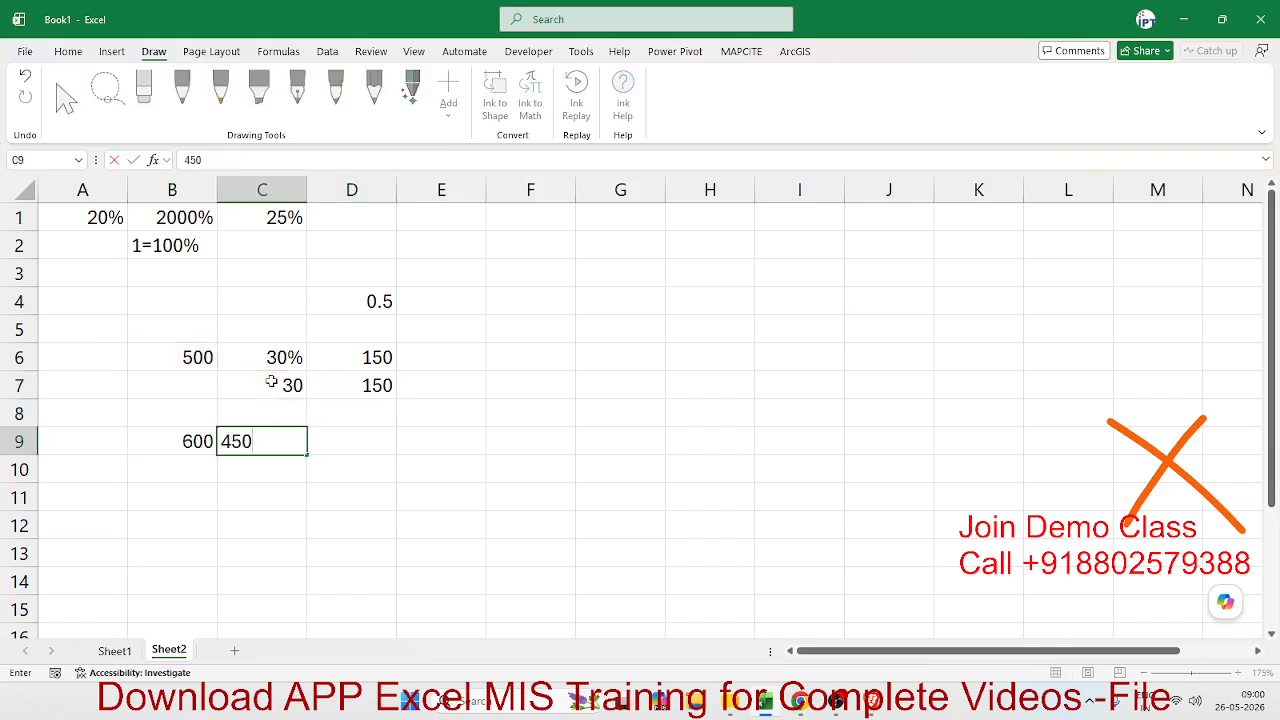
pyautogui.press('Tab')
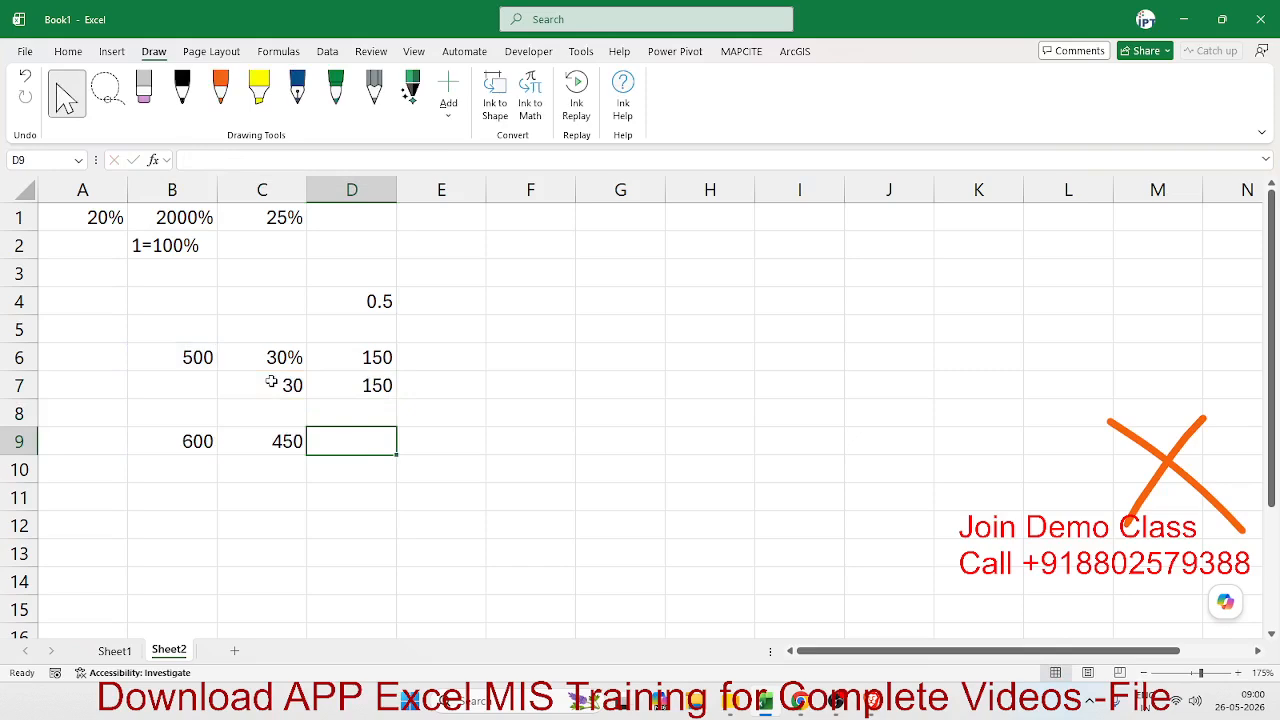
# - Divide 450 by 600 in cell D9 with the formula =C9/B9 and apply the Percentage number format
pyautogui.write('=')
pyautogui.press('Left')
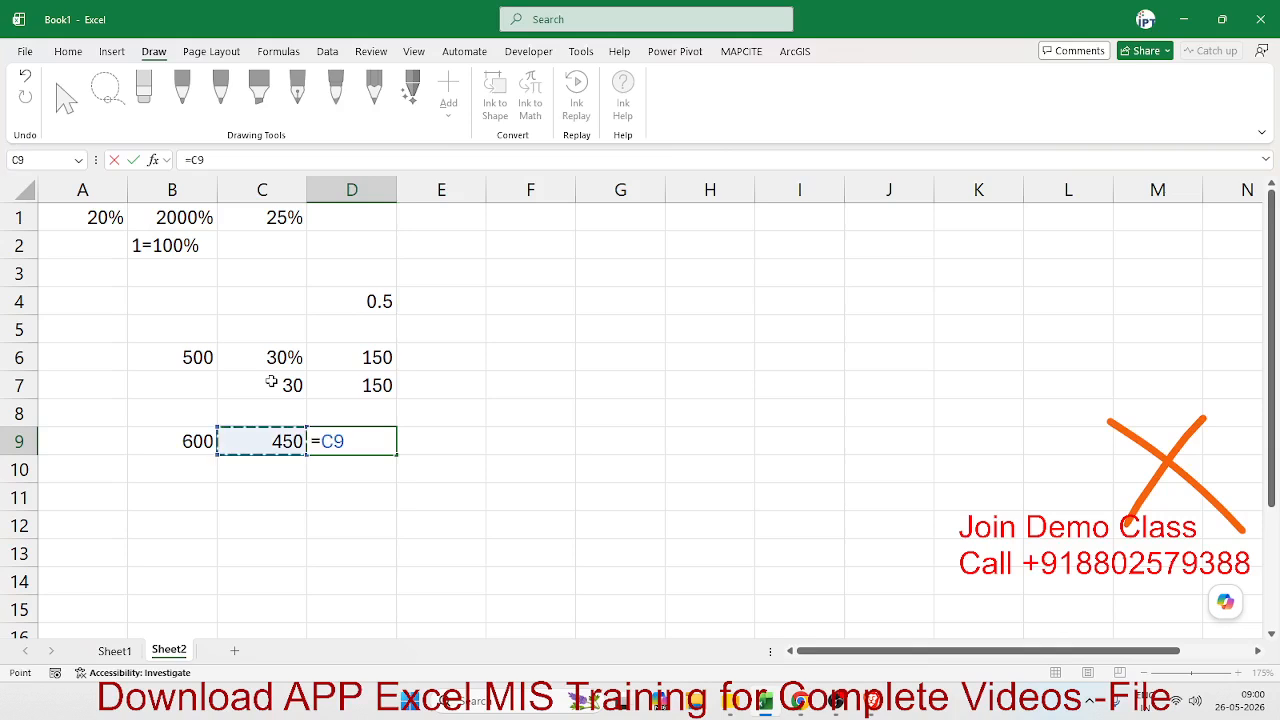
pyautogui.write('/')
pyautogui.press('Left')
pyautogui.press('Left')
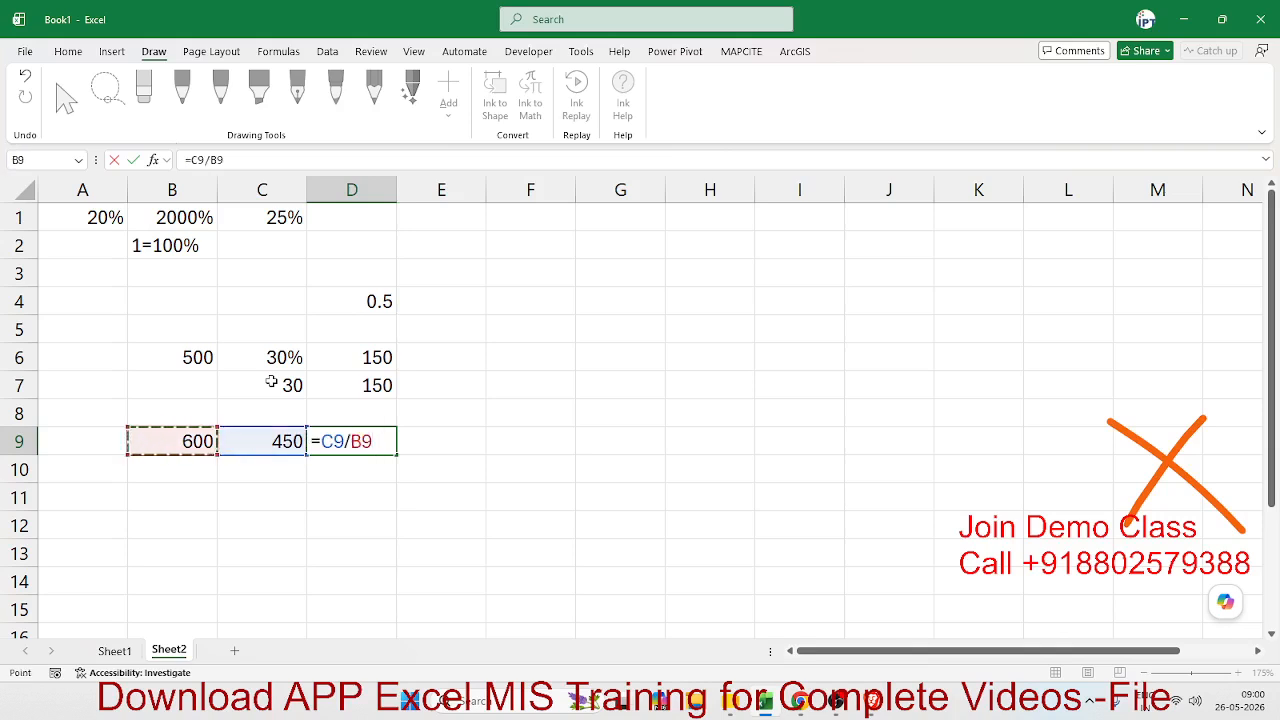
pyautogui.press('Return')
pyautogui.press('Up')
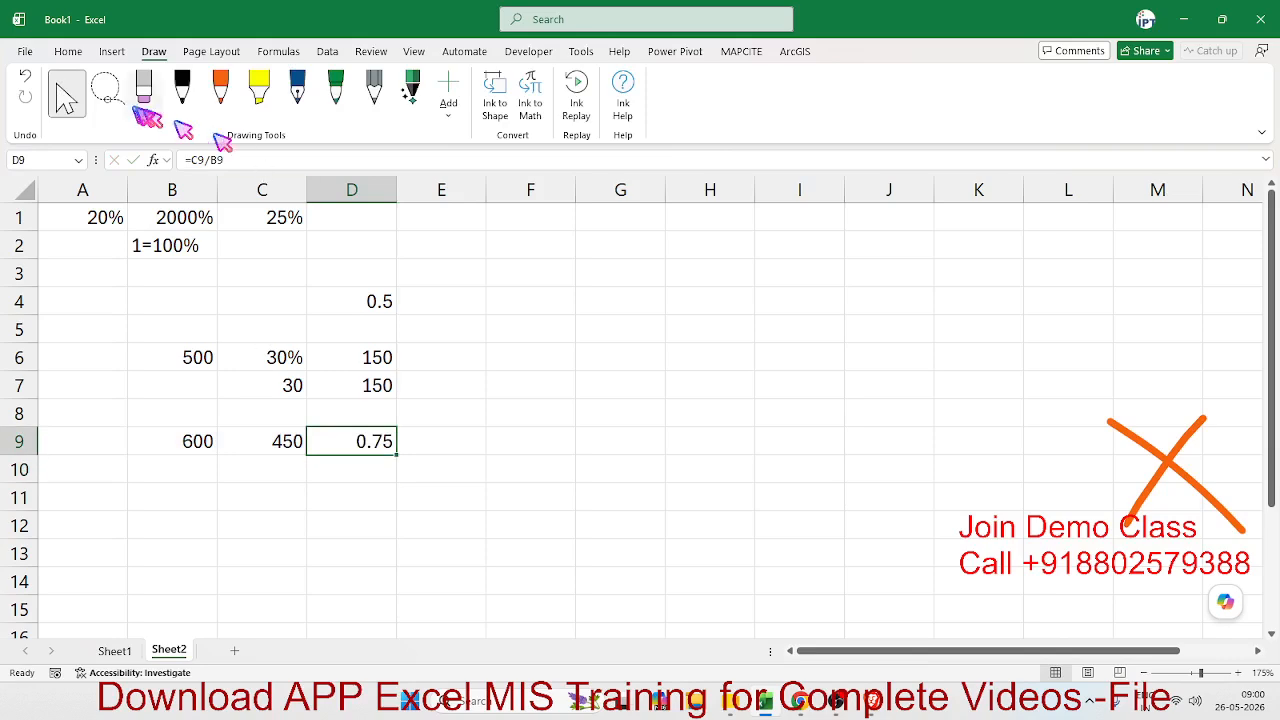
pyautogui.click(66, 51)
pyautogui.click(602, 108)
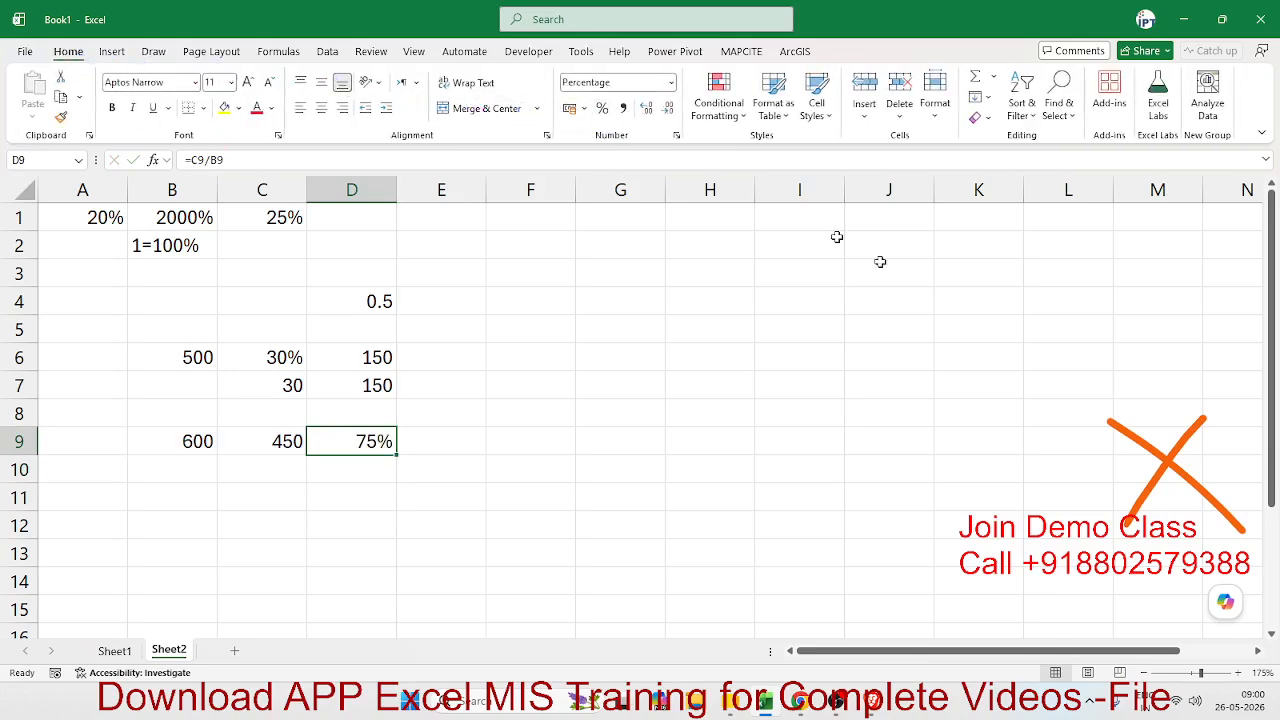
# - Delete the remaining orange cross-out ink over columns M and N
pyautogui.click(1170, 458)
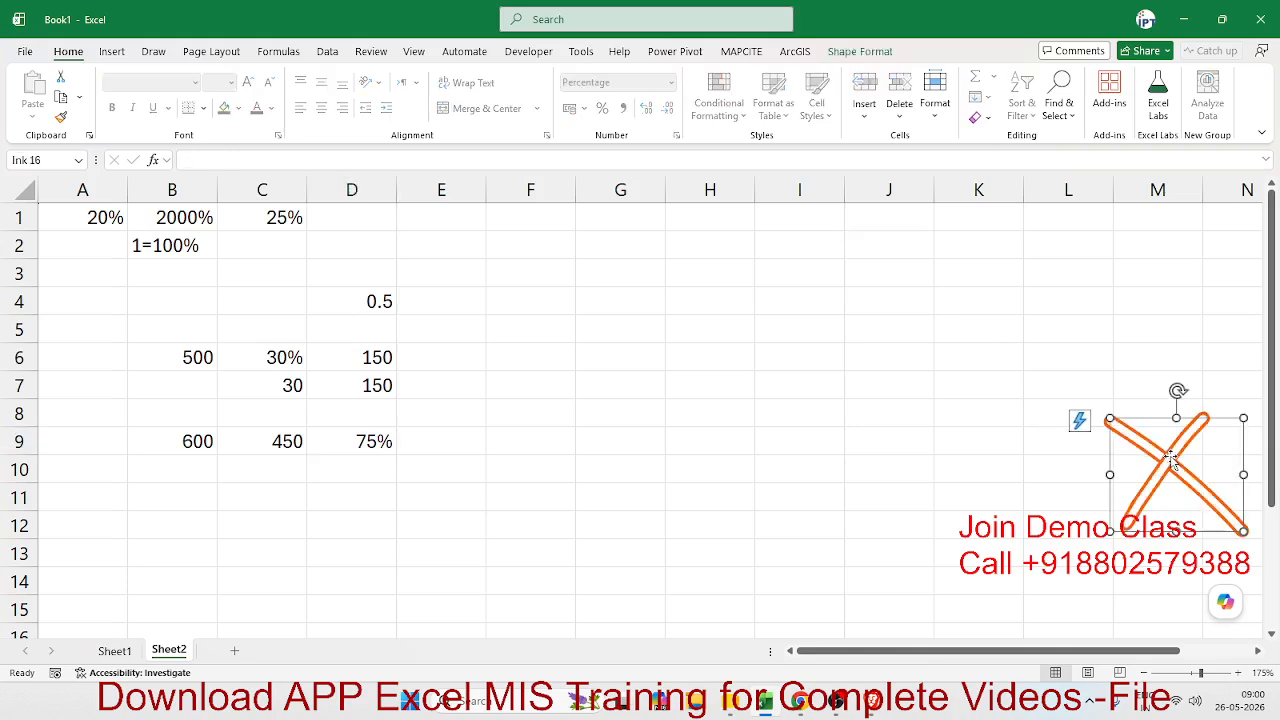
pyautogui.press('Delete')
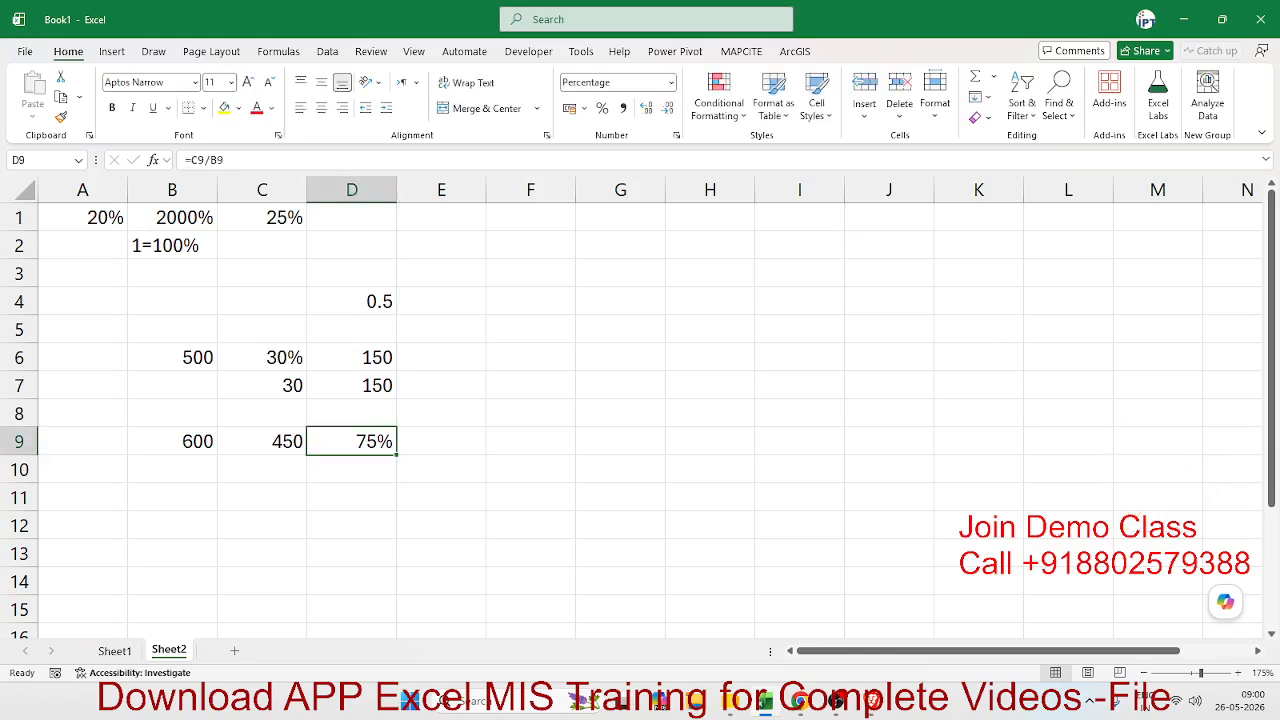
pyautogui.hotkey('alt', 'Tab')
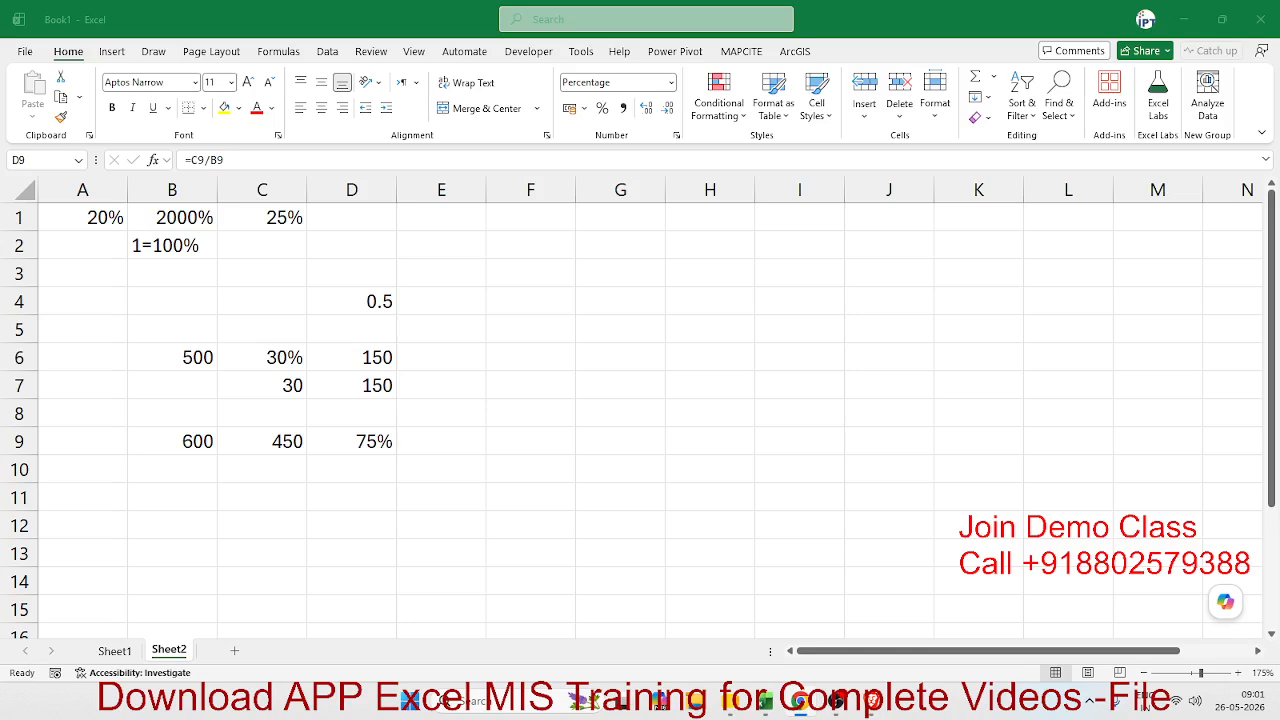
pyautogui.click(380, 443)
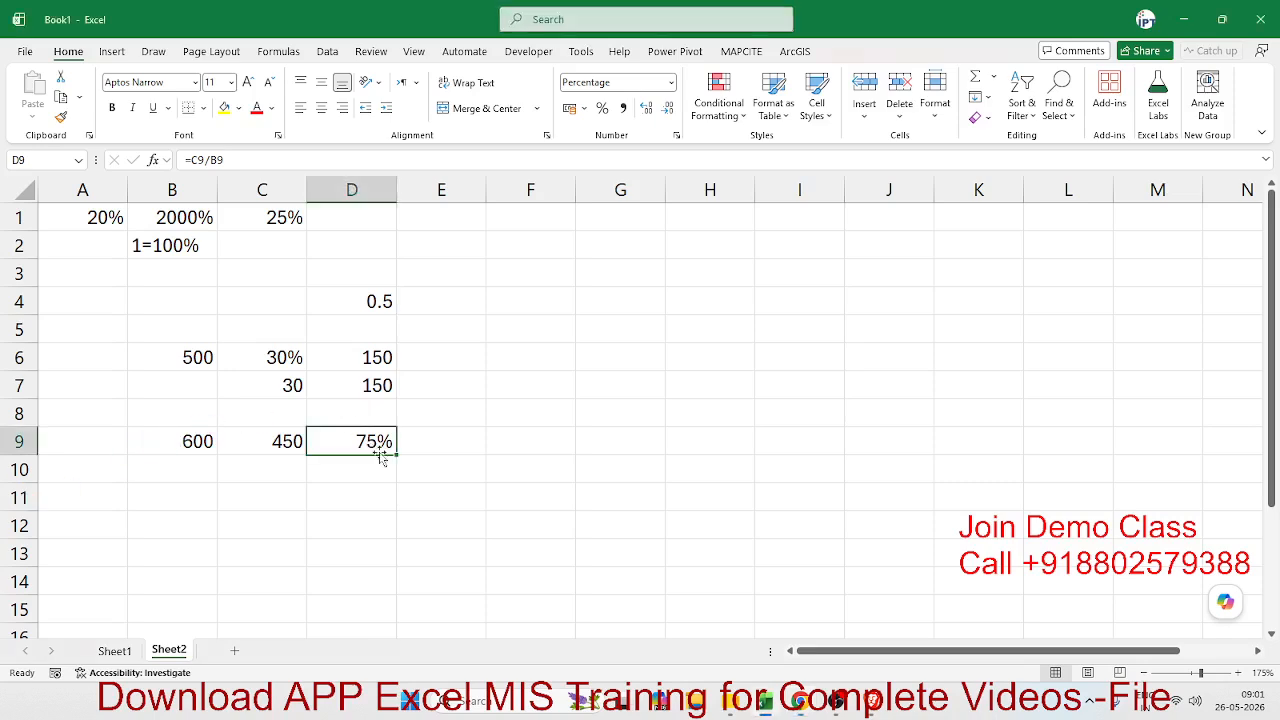
pyautogui.click(423, 443)
pyautogui.scroll(-2, 395, 452)
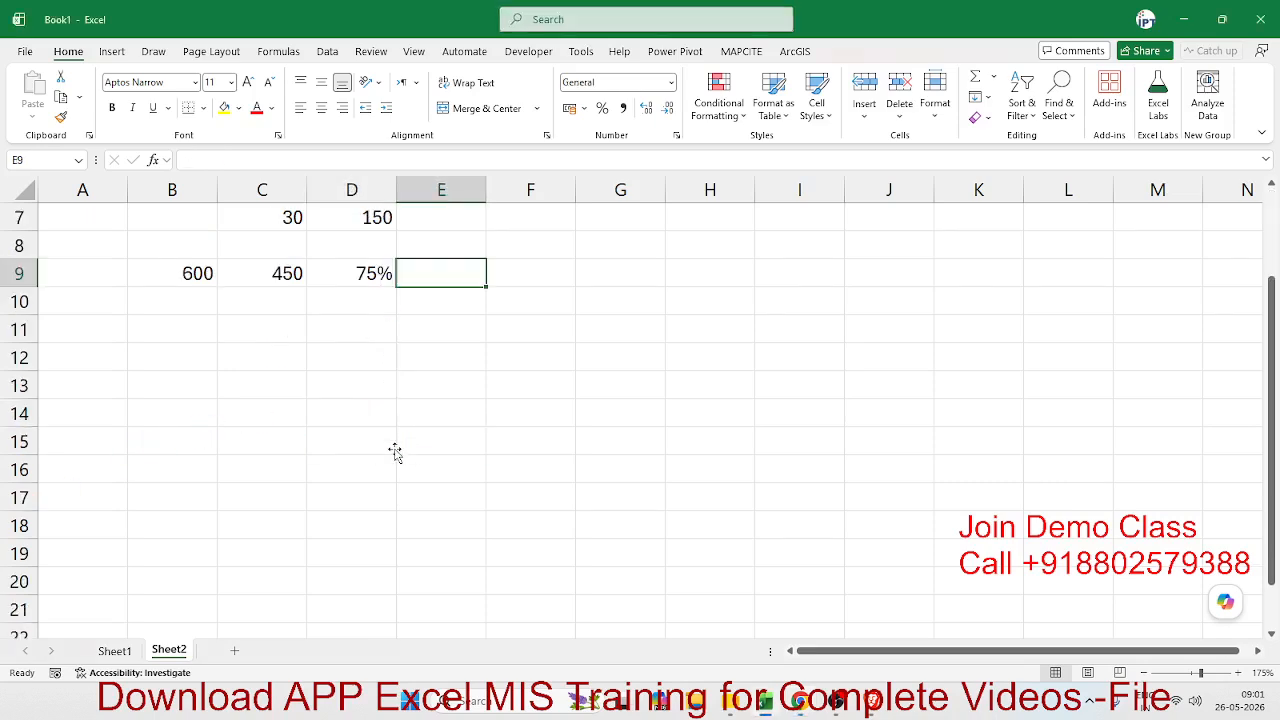
pyautogui.click(363, 301)
pyautogui.click(368, 273)
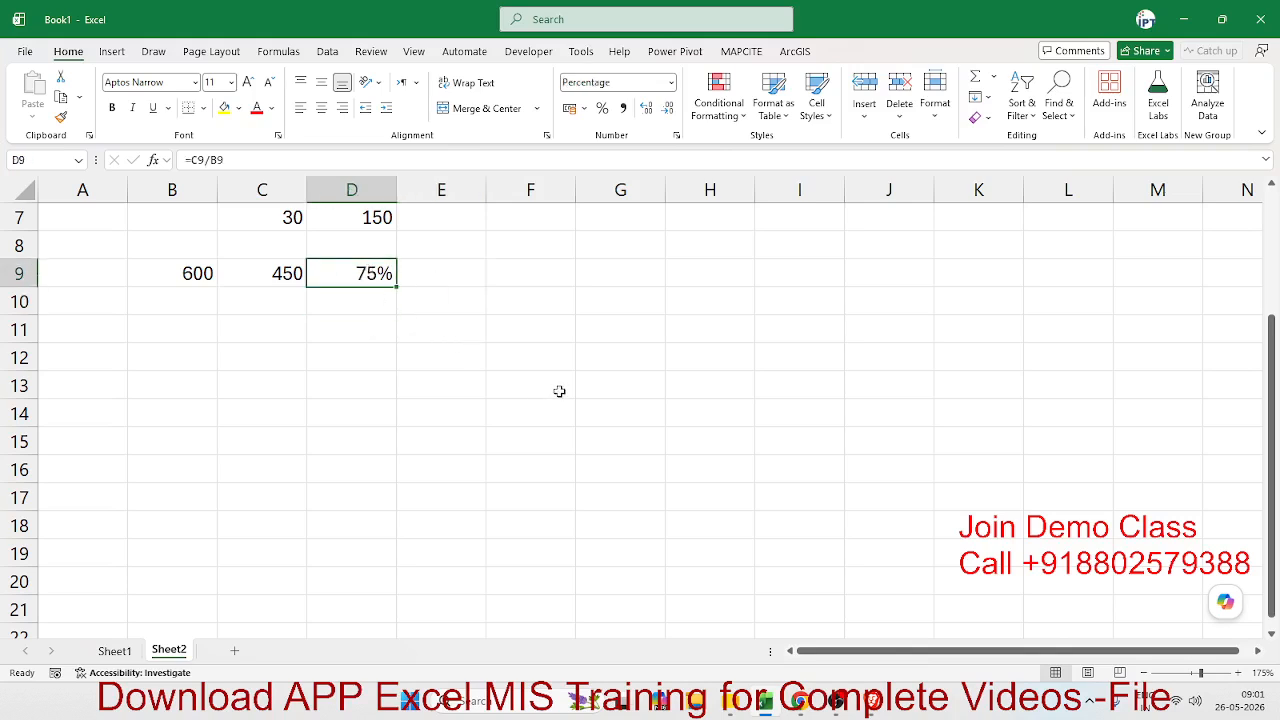
# - Convert the percentage in D9 to a plain number in cell E10 with the formula =D9*100
pyautogui.click(466, 314)
pyautogui.write('5')
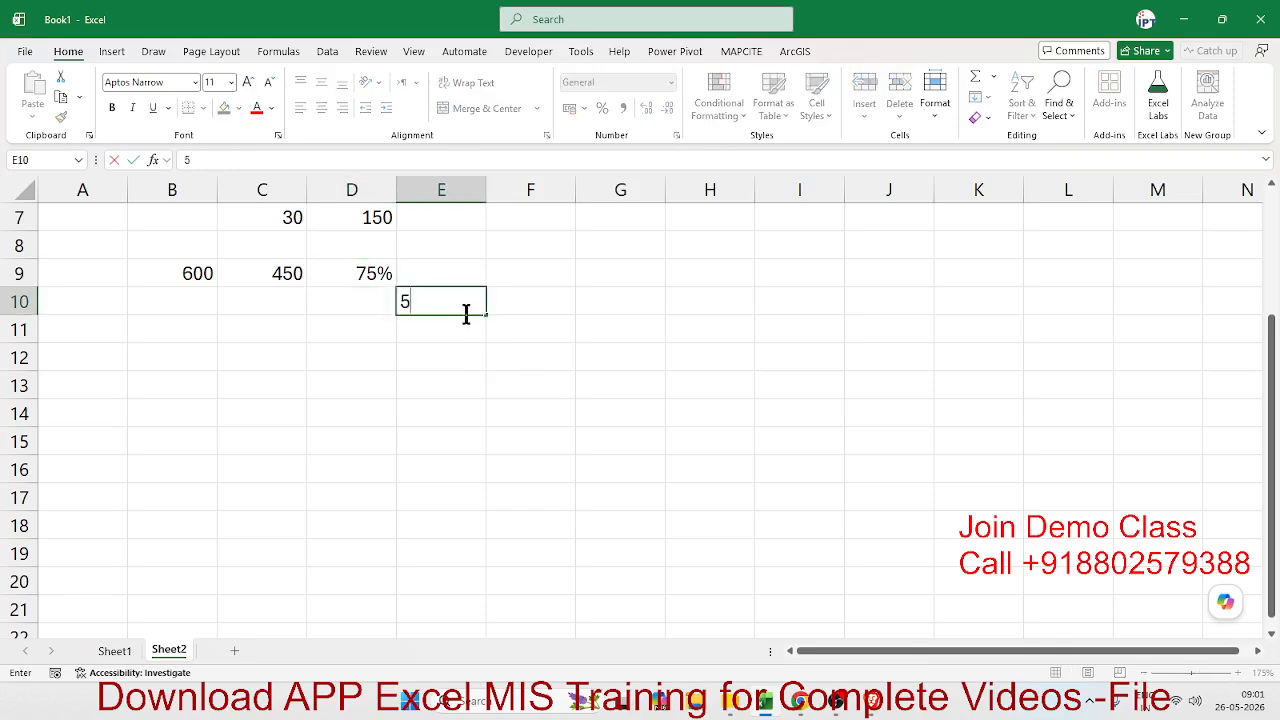
pyautogui.press('BackSpace')
pyautogui.write('75')
pyautogui.press('BackSpace')
pyautogui.press('BackSpace')
pyautogui.write('=')
pyautogui.press('Up')
pyautogui.press('Left')
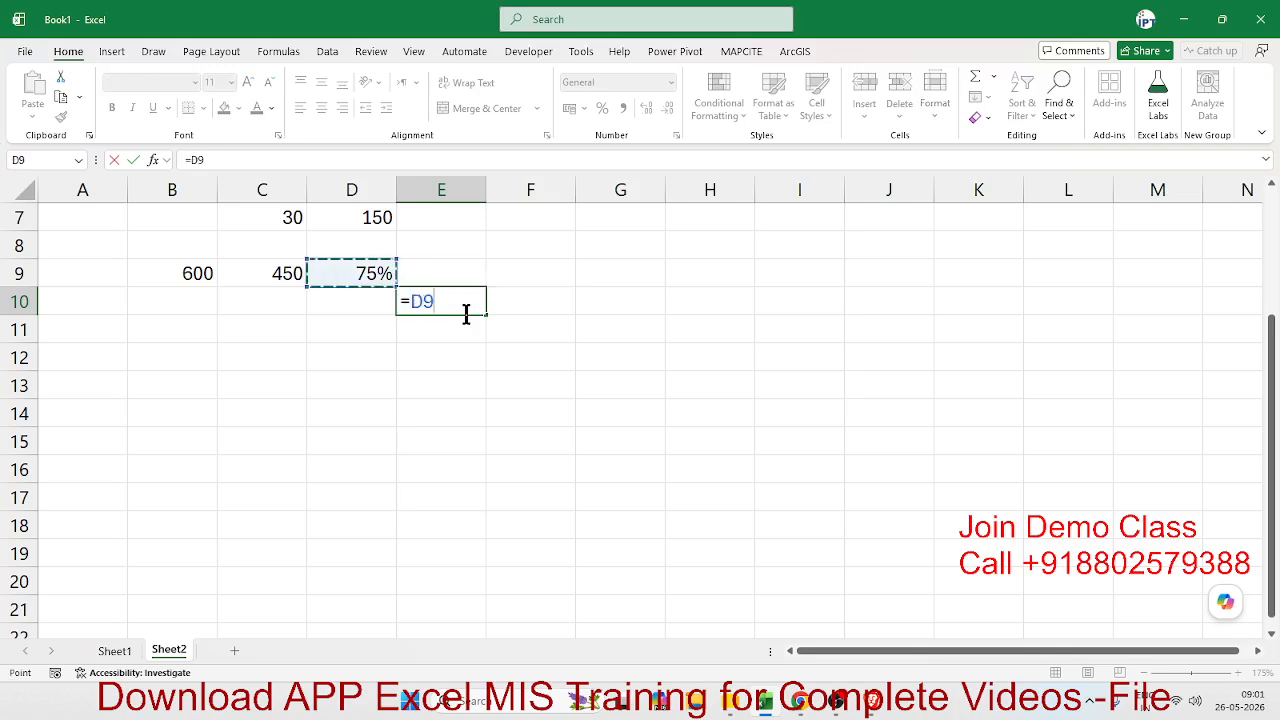
pyautogui.write('*1')
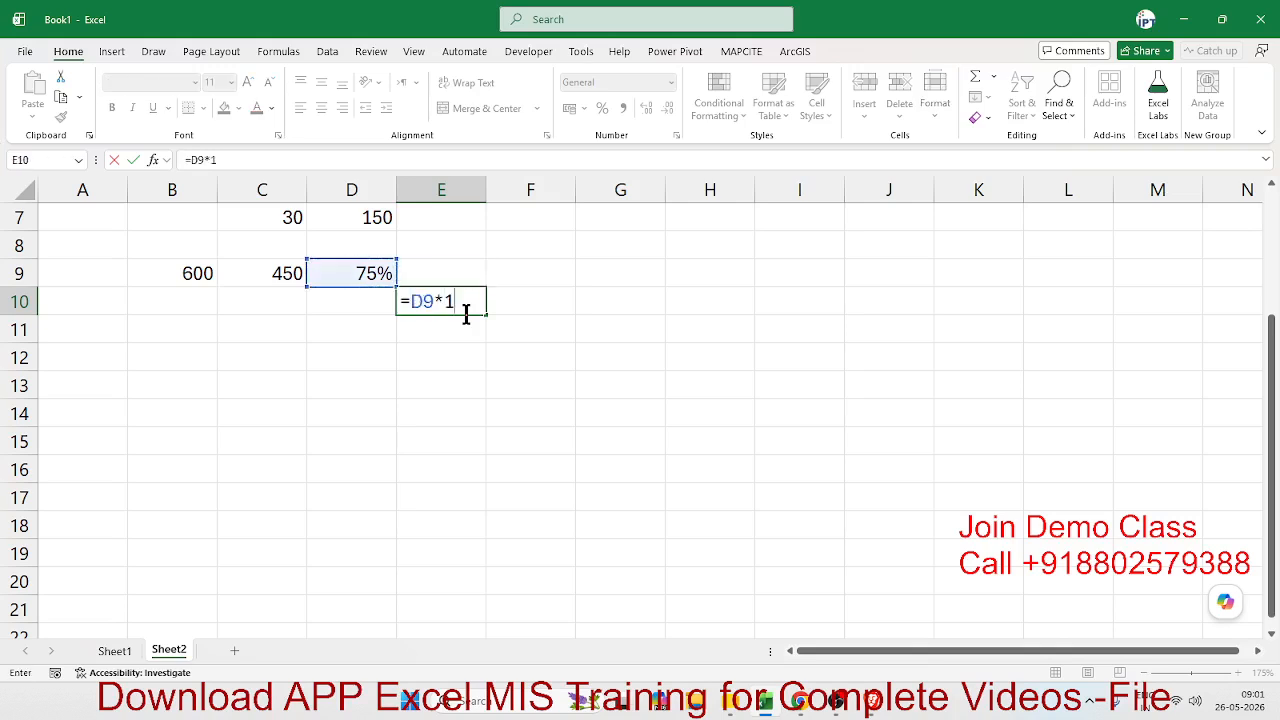
pyautogui.write('00')
pyautogui.press('Return')
pyautogui.click(467, 317)
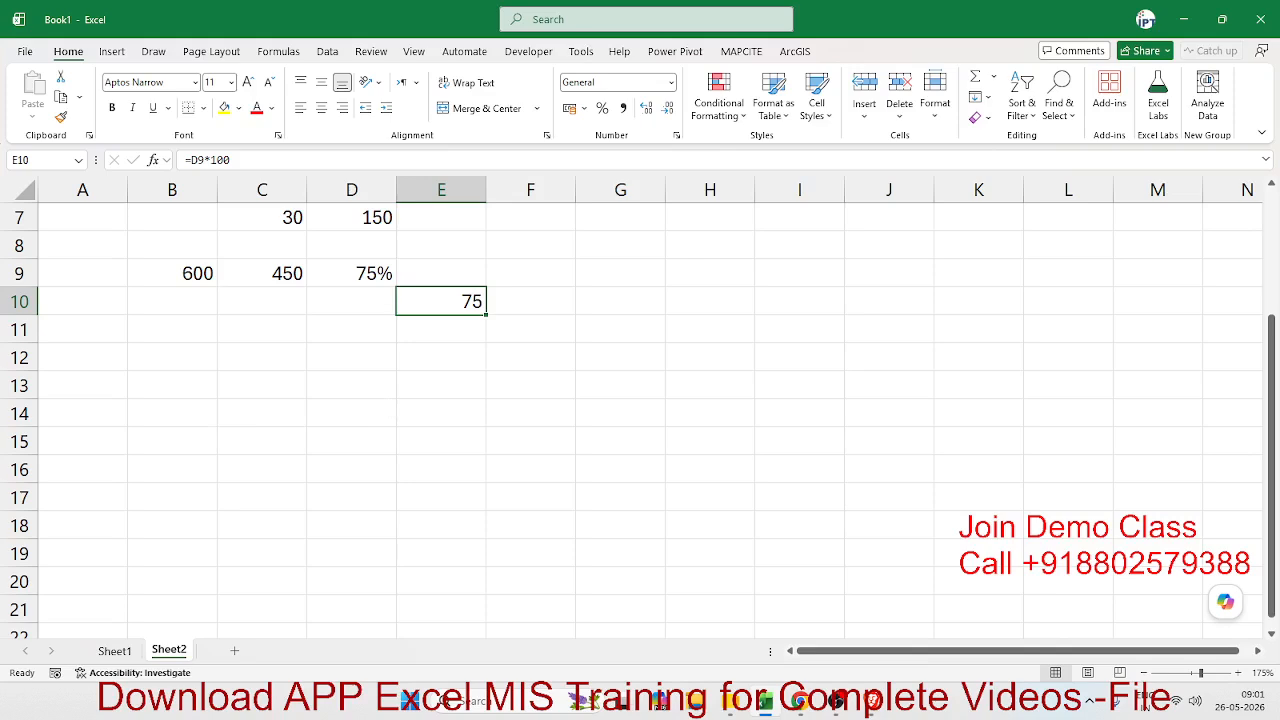
pyautogui.hotkey('alt', 'Tab')
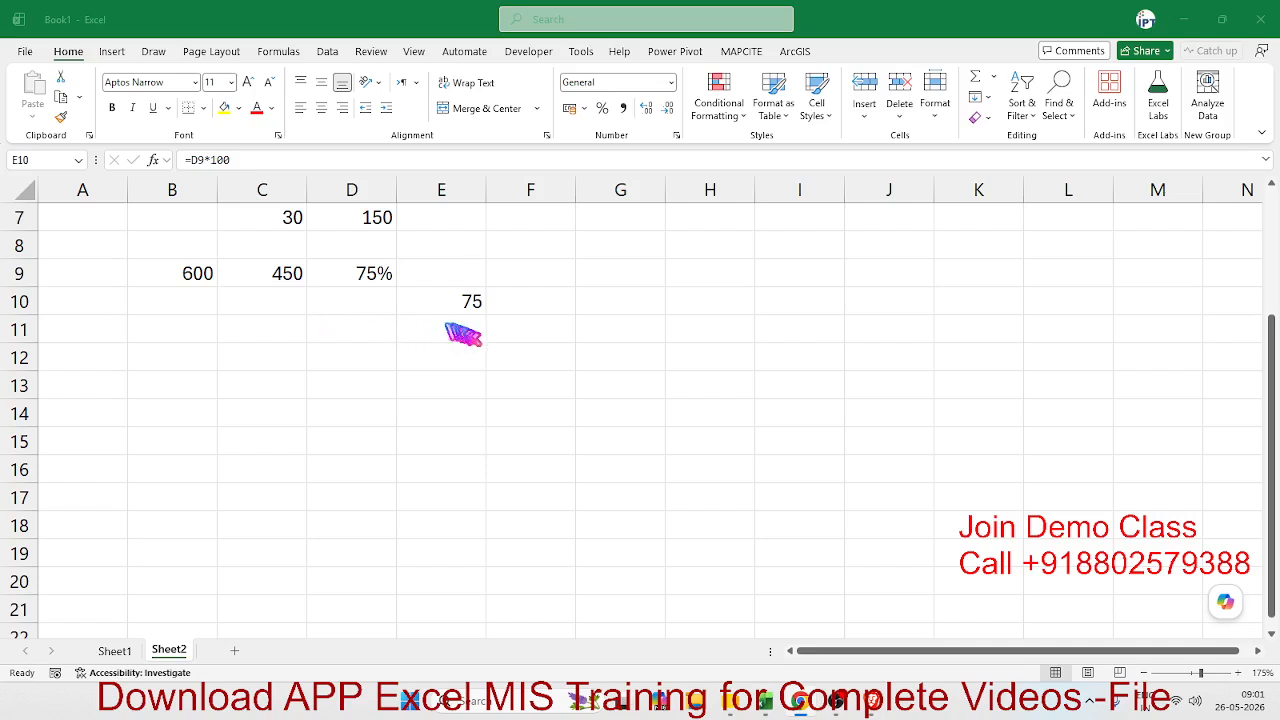
pyautogui.hotkey('alt', 'Tab')
pyautogui.click(414, 360)
# - Enter the offer text "Buy 2 Get 1 Free" in cell C12
pyautogui.click(294, 352)
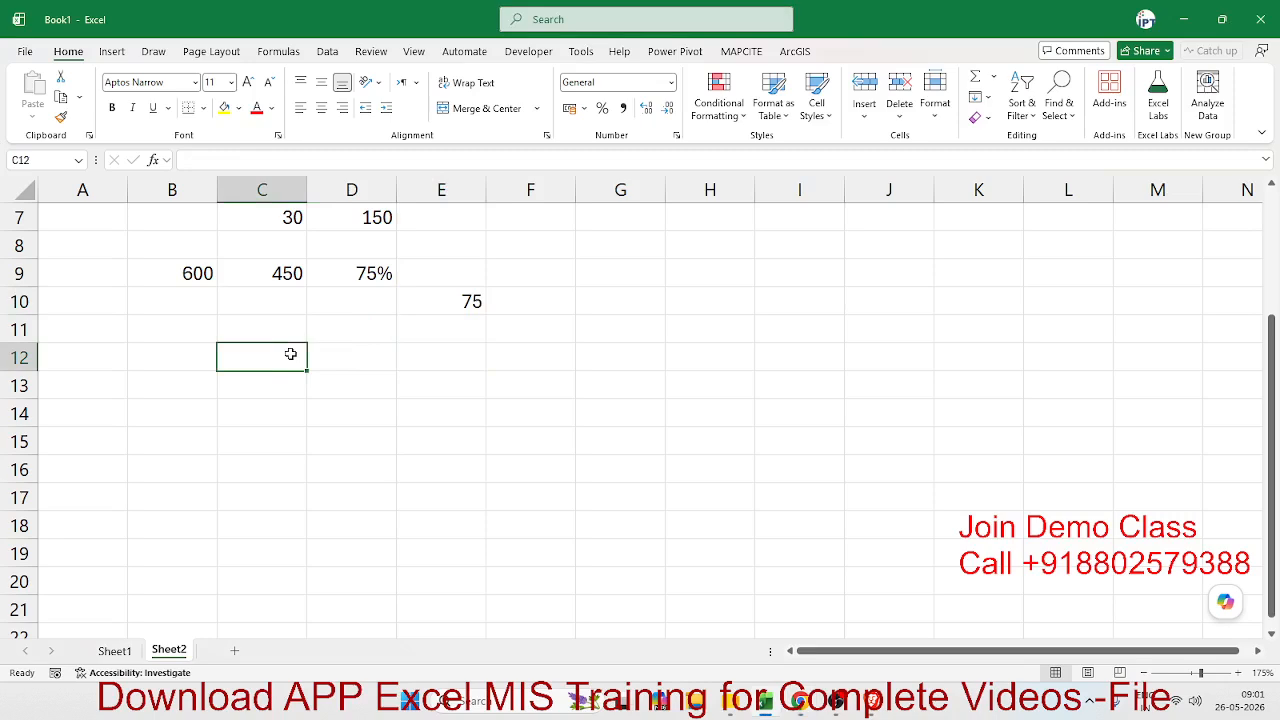
pyautogui.write('Buy')
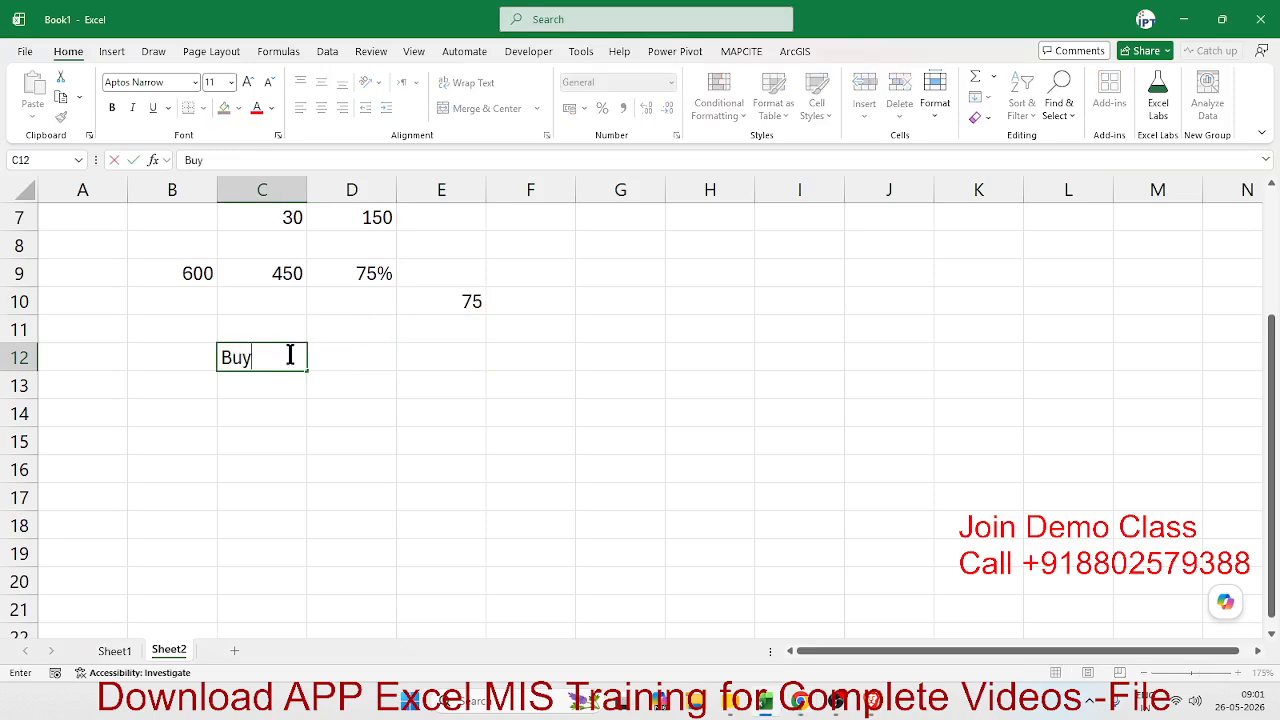
pyautogui.write(' 2 Get 1 Free')
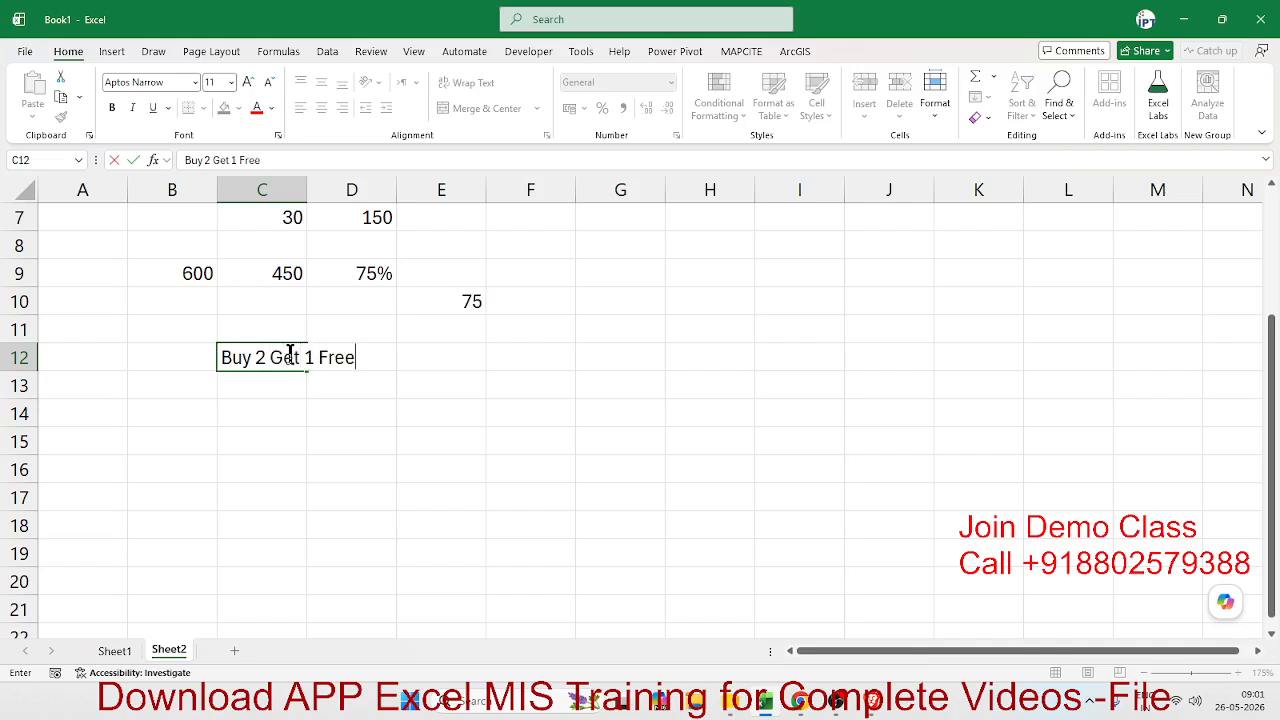
pyautogui.press('Return')
pyautogui.press('Return')
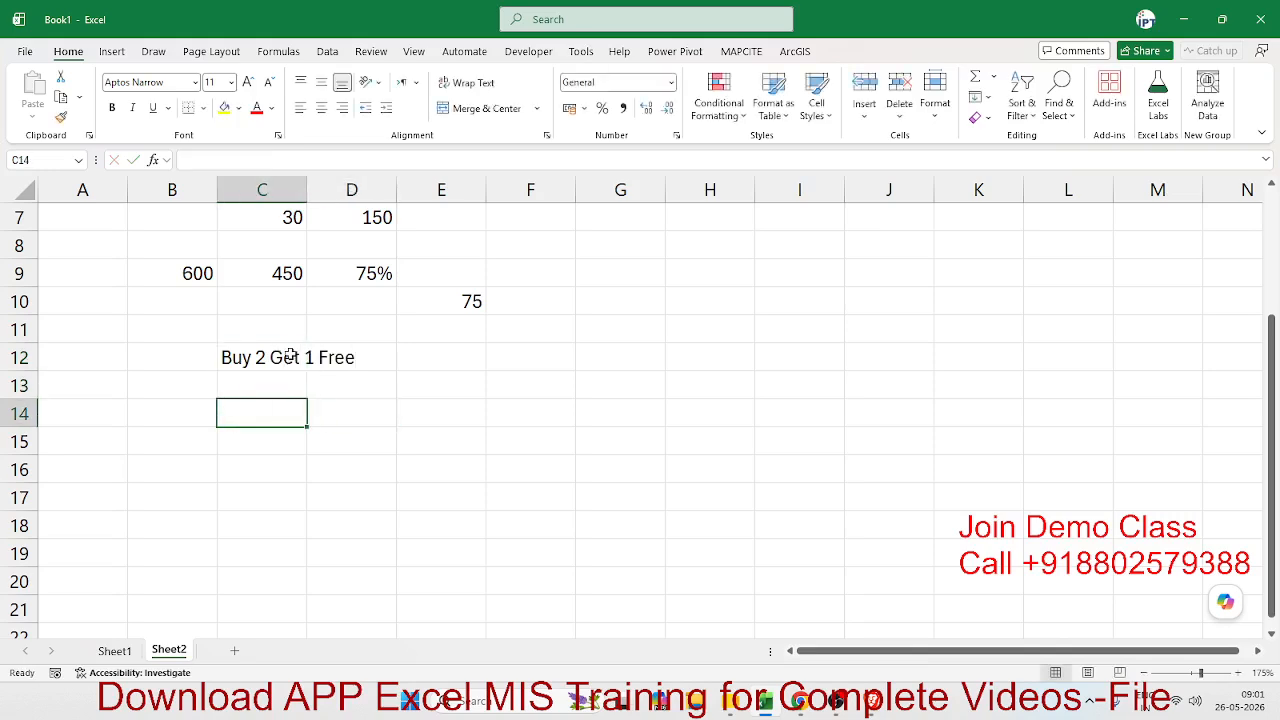
# - Enter 100 in cell C14, two rows below the offer text
pyautogui.write('100')
pyautogui.press('Tab')
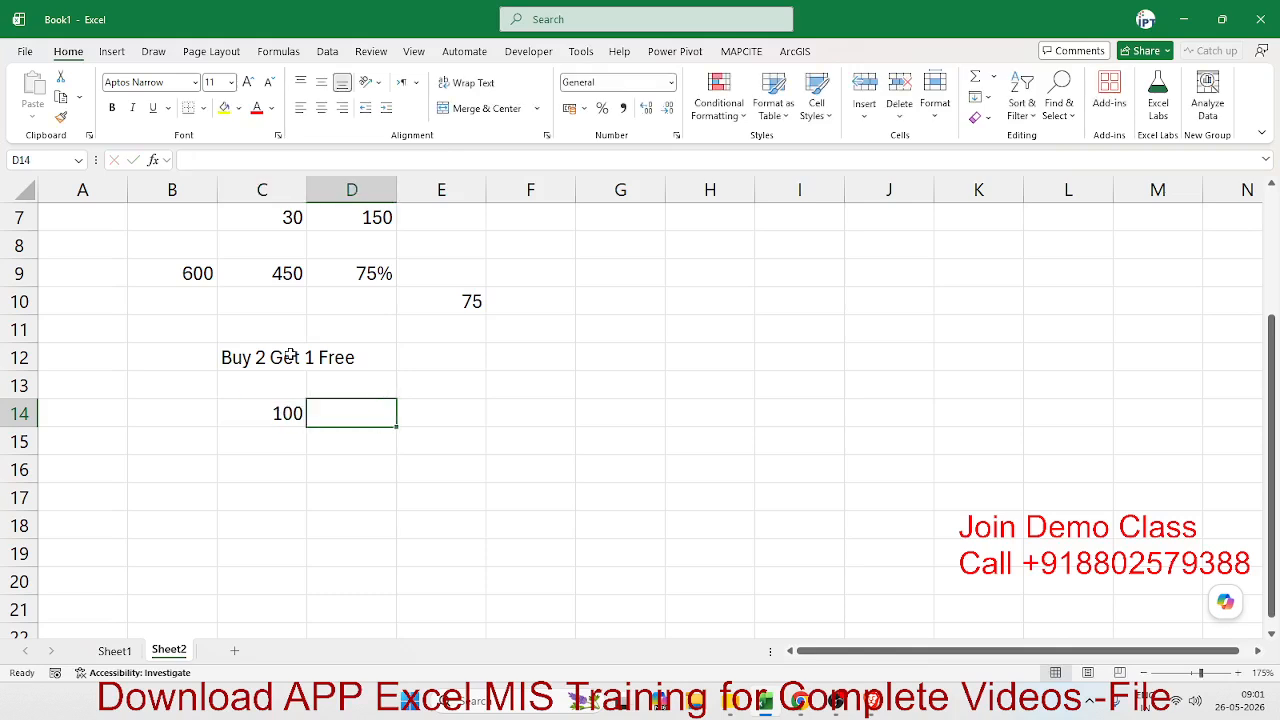
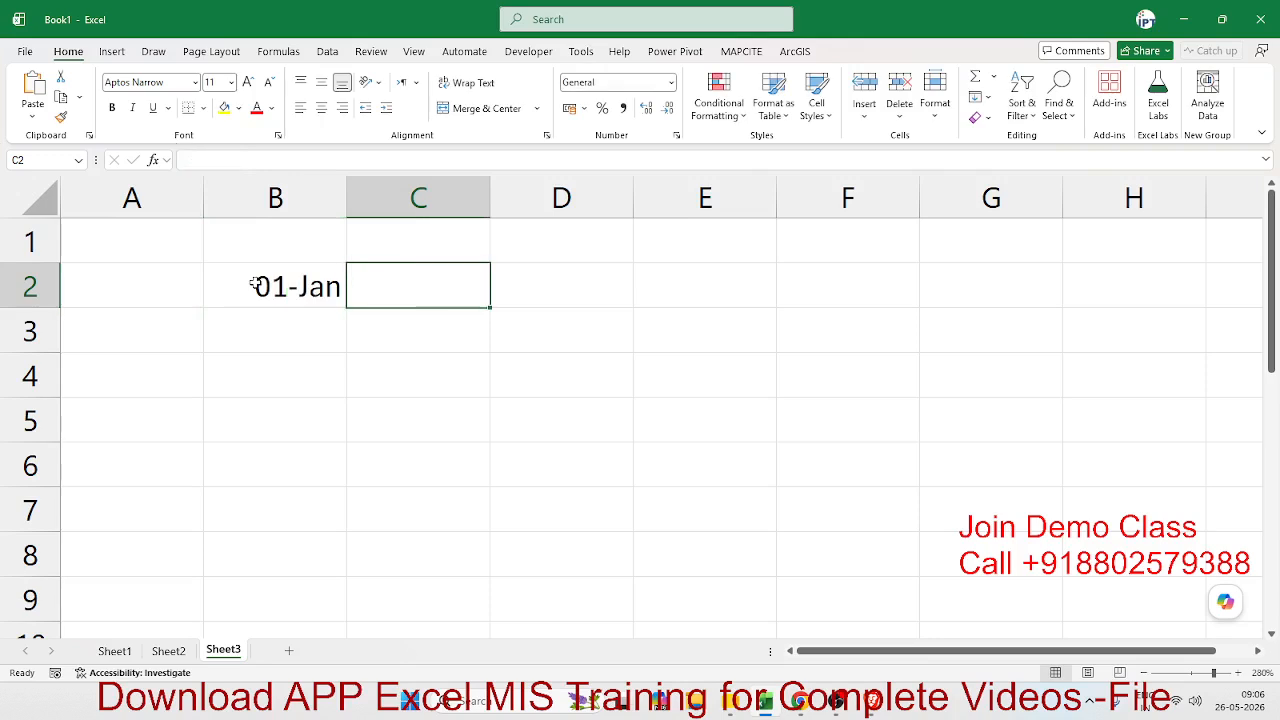
# - Insert today's date, 26-05-2026, in cell C2 and calculate the days elapsed in D2 with =C2-B2
pyautogui.hotkey('ctrl', ';')
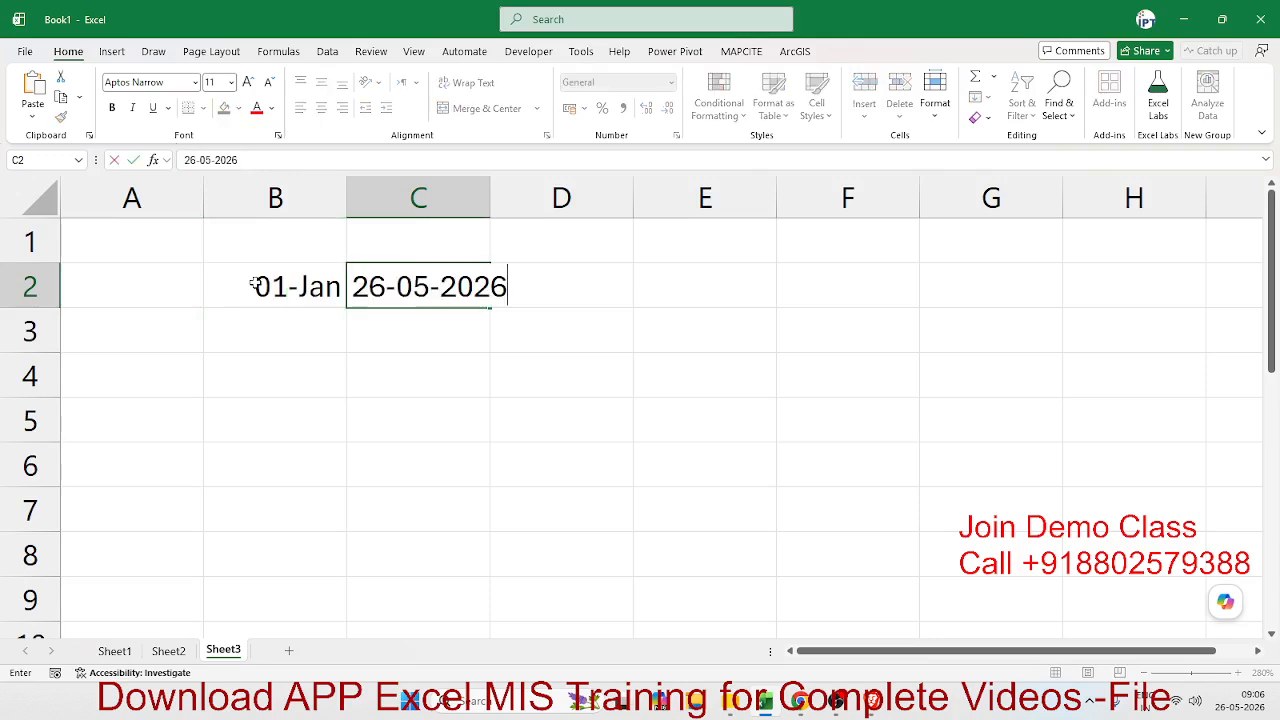
pyautogui.press('Tab')
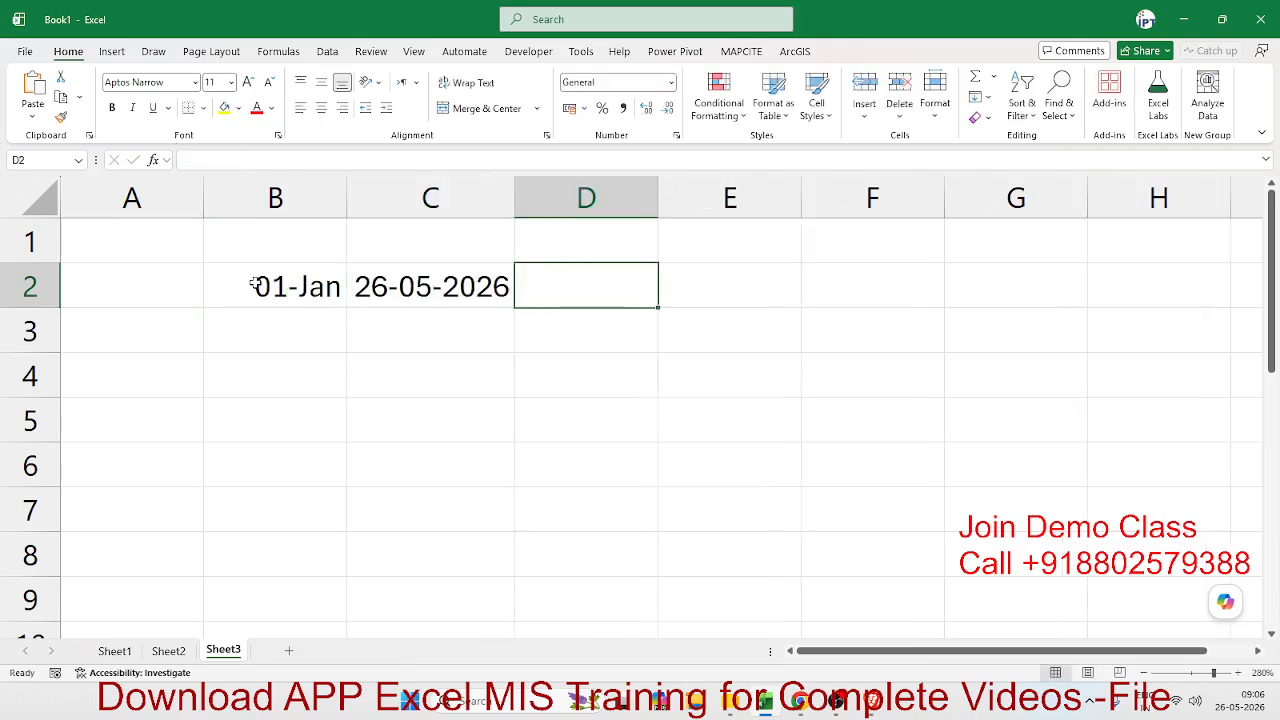
pyautogui.write('=')
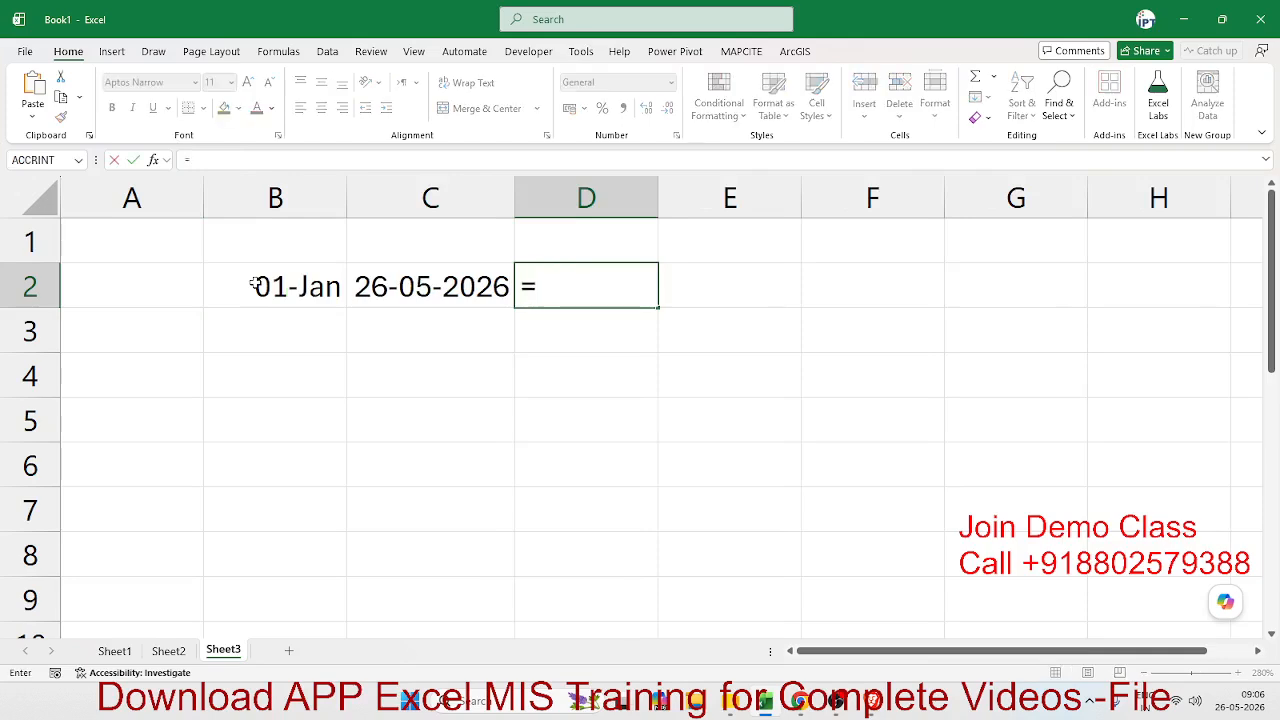
pyautogui.click(432, 290)
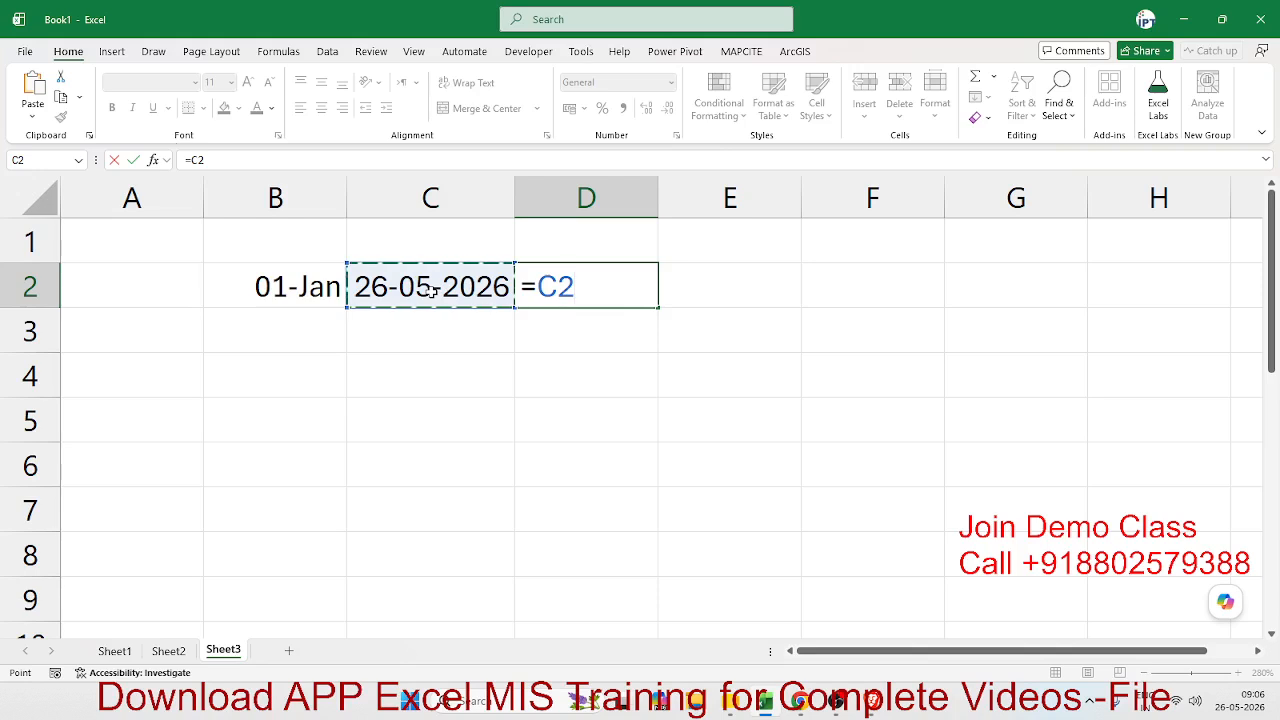
pyautogui.write('-')
pyautogui.click(316, 285)
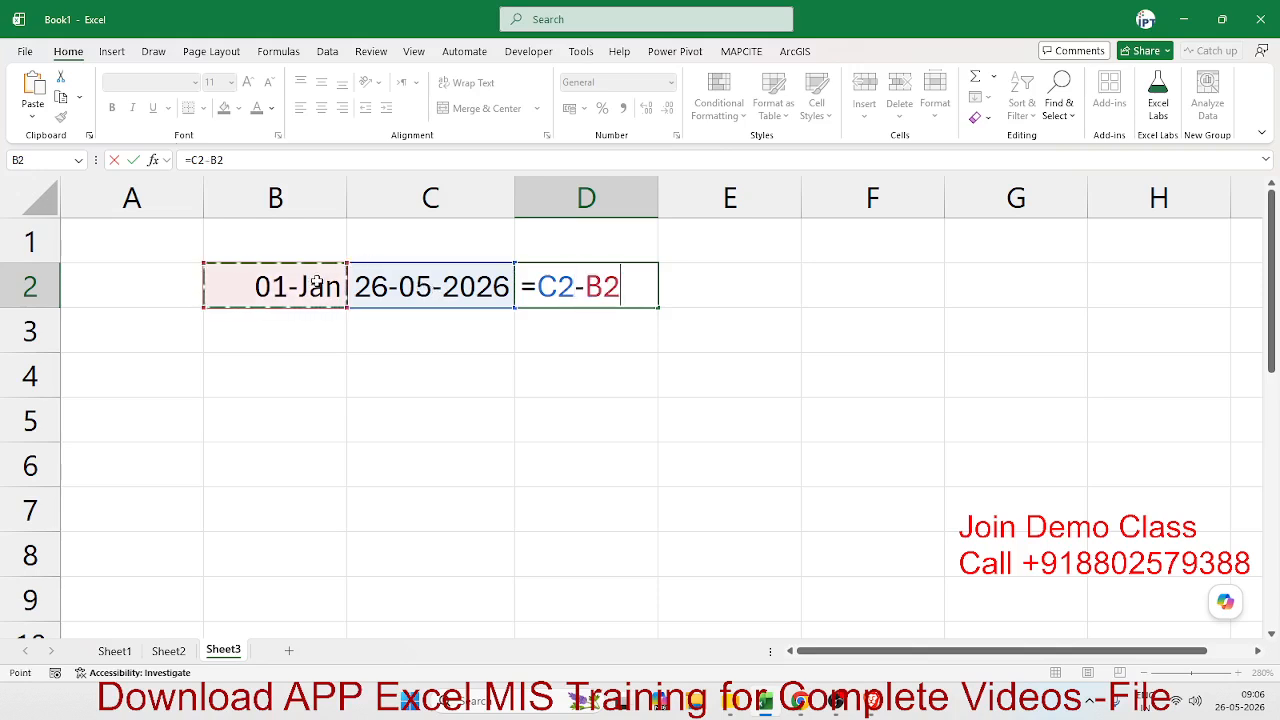
pyautogui.press('Return')
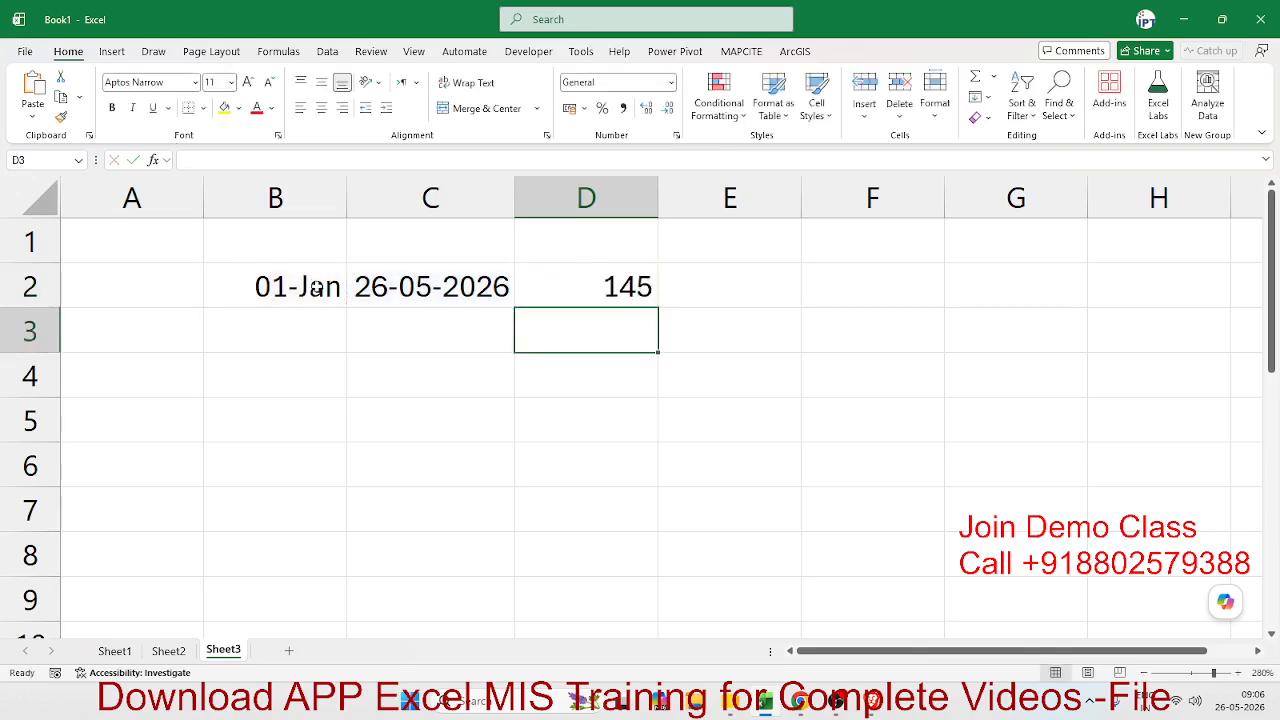
# - Apply the day-month-year date format to cell B2 so it reads 01-Jan-26, and check the dates and formula in row 2
pyautogui.hotkey('alt', 'Tab')
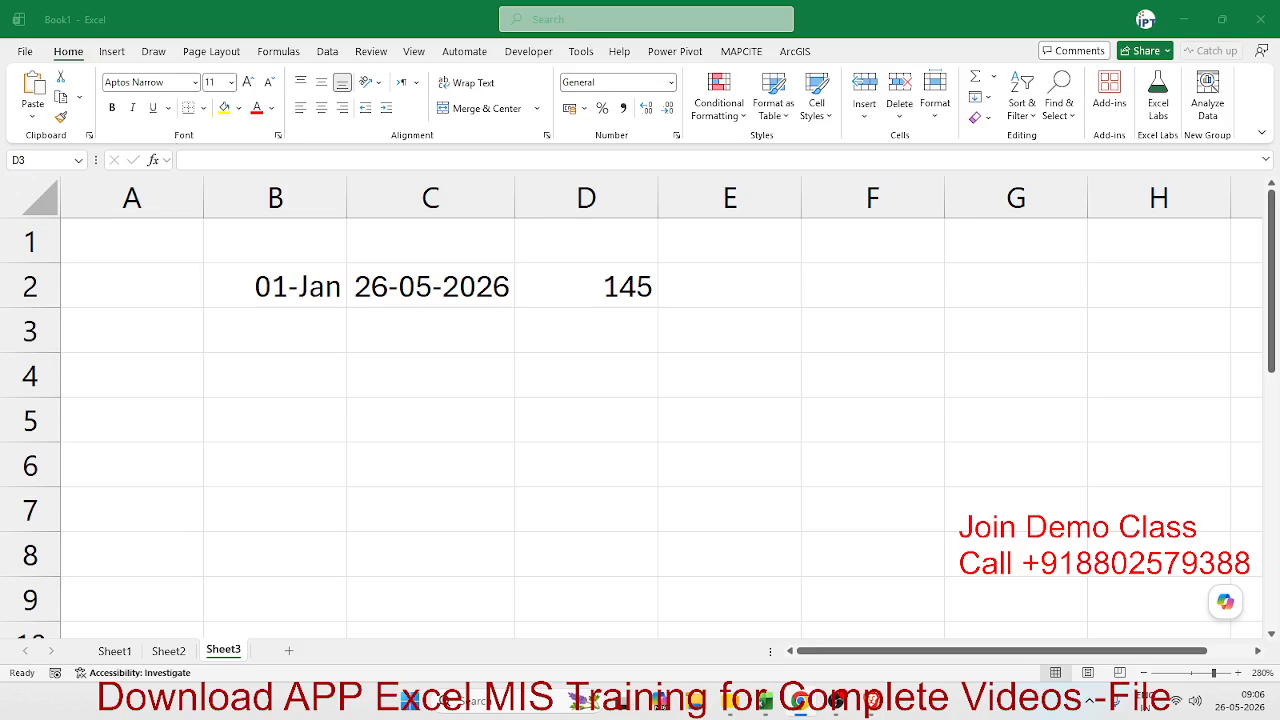
pyautogui.click(284, 286)
pyautogui.click(281, 286)
pyautogui.hotkey('ctrl', 'shift', '3')
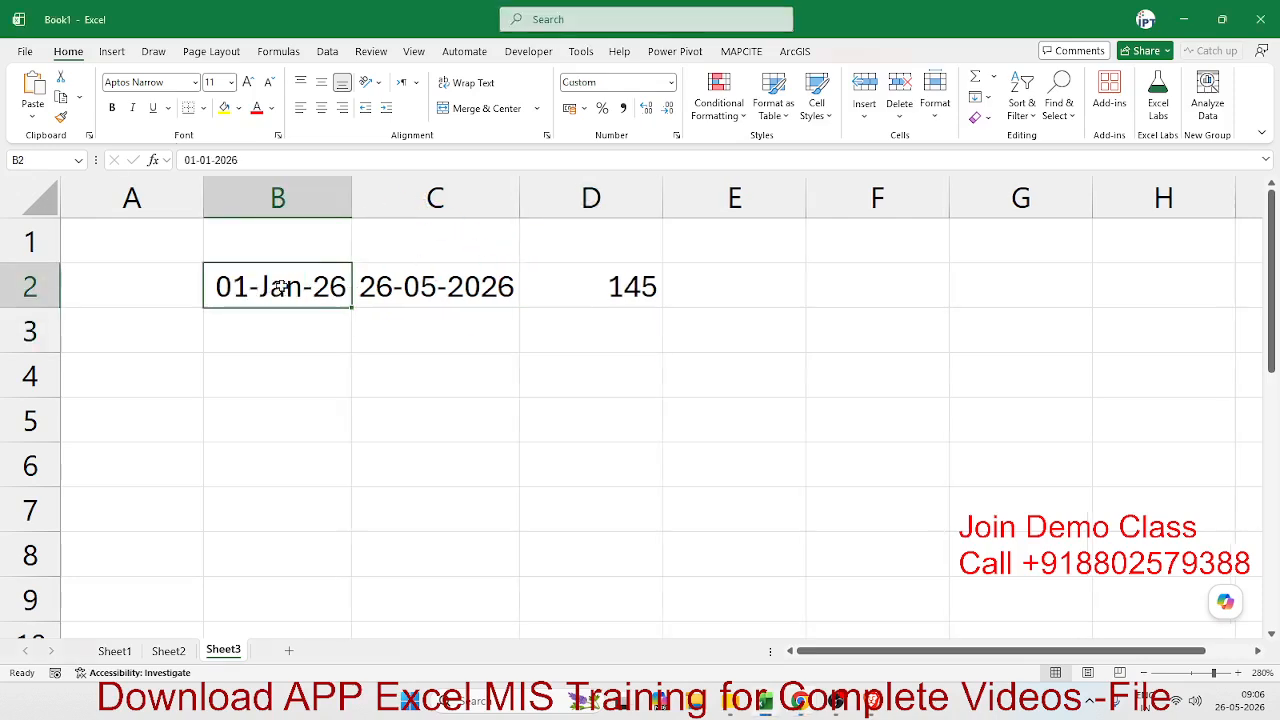
pyautogui.click(366, 286)
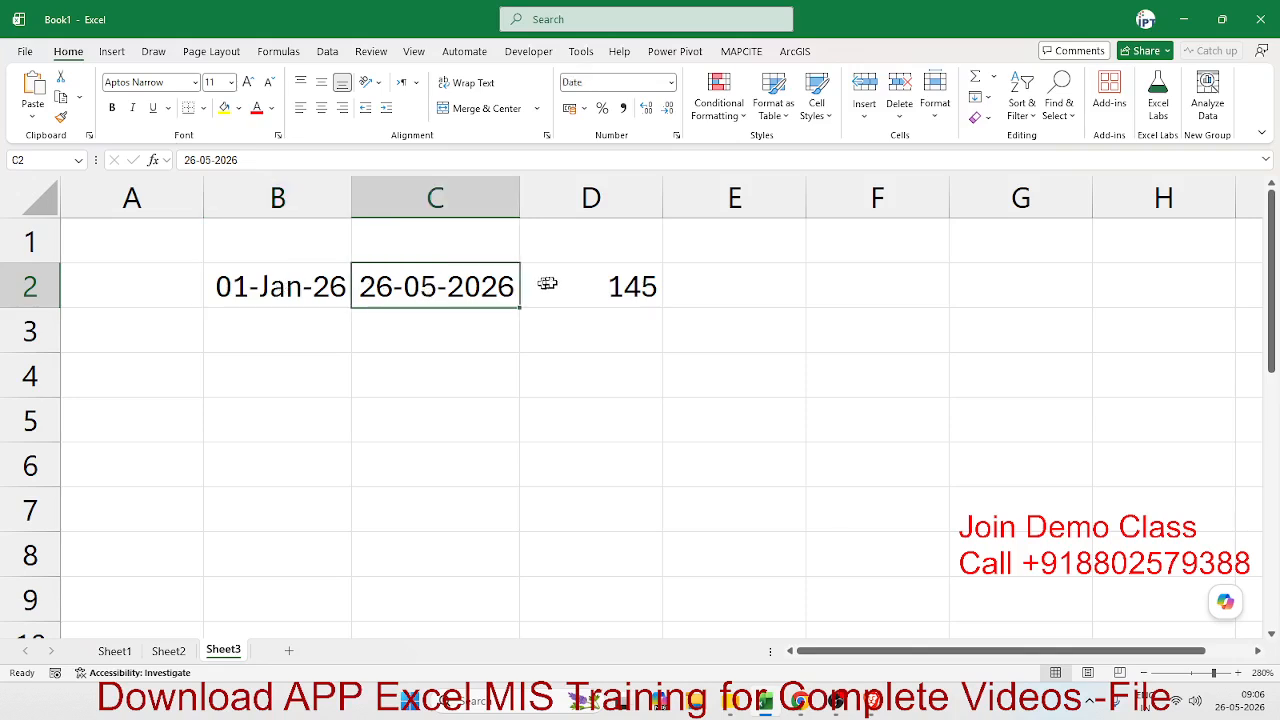
pyautogui.click(620, 288)
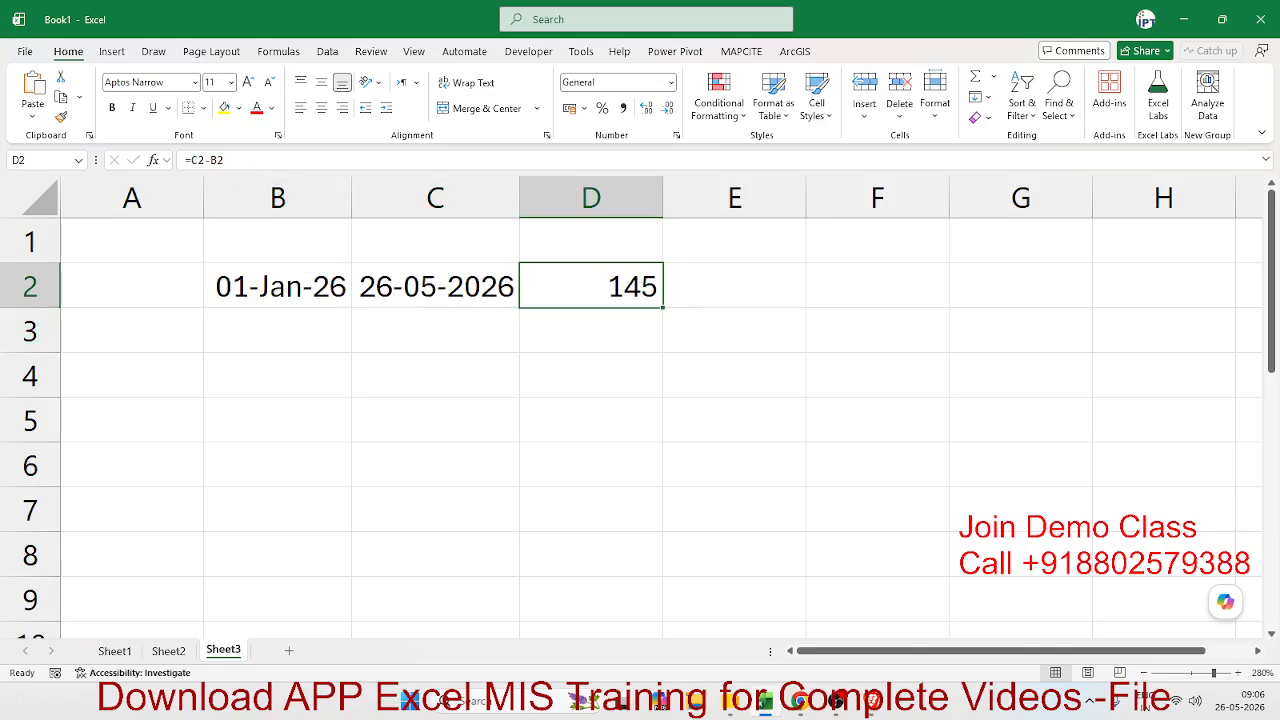
# - Enter the start date 1/5 in cell B4
pyautogui.hotkey('alt', 'Tab')
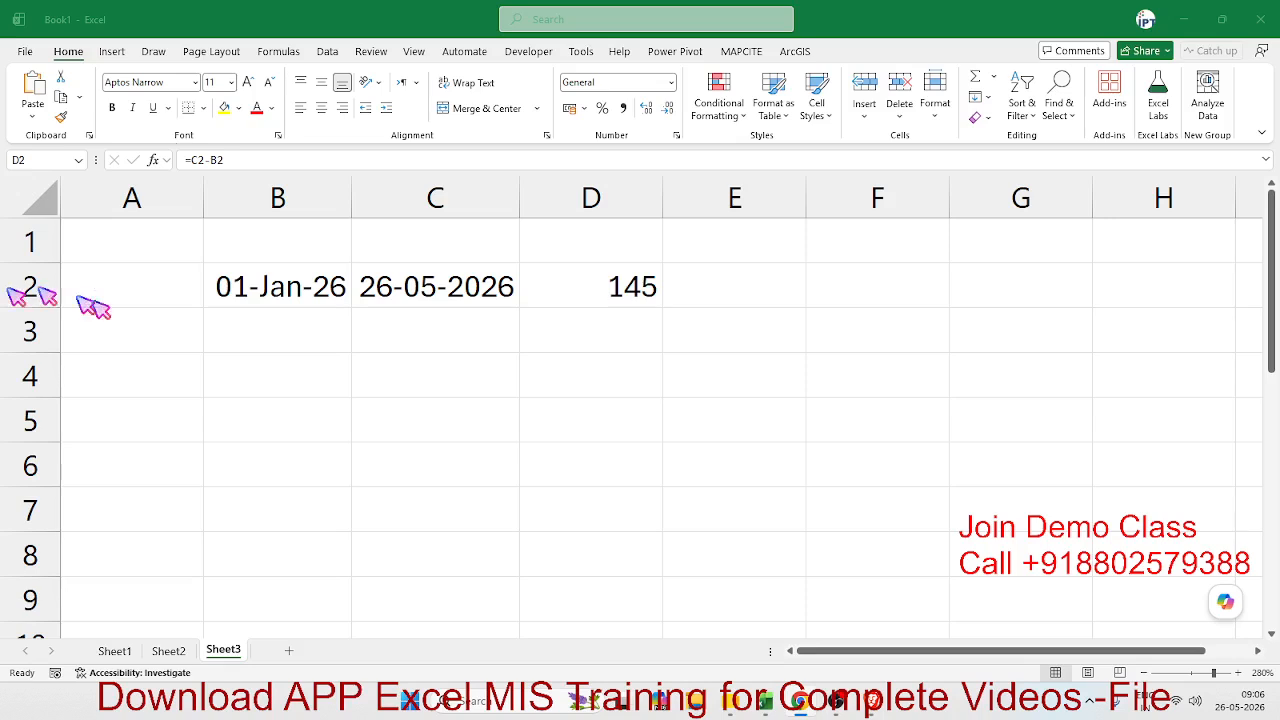
pyautogui.click(434, 345)
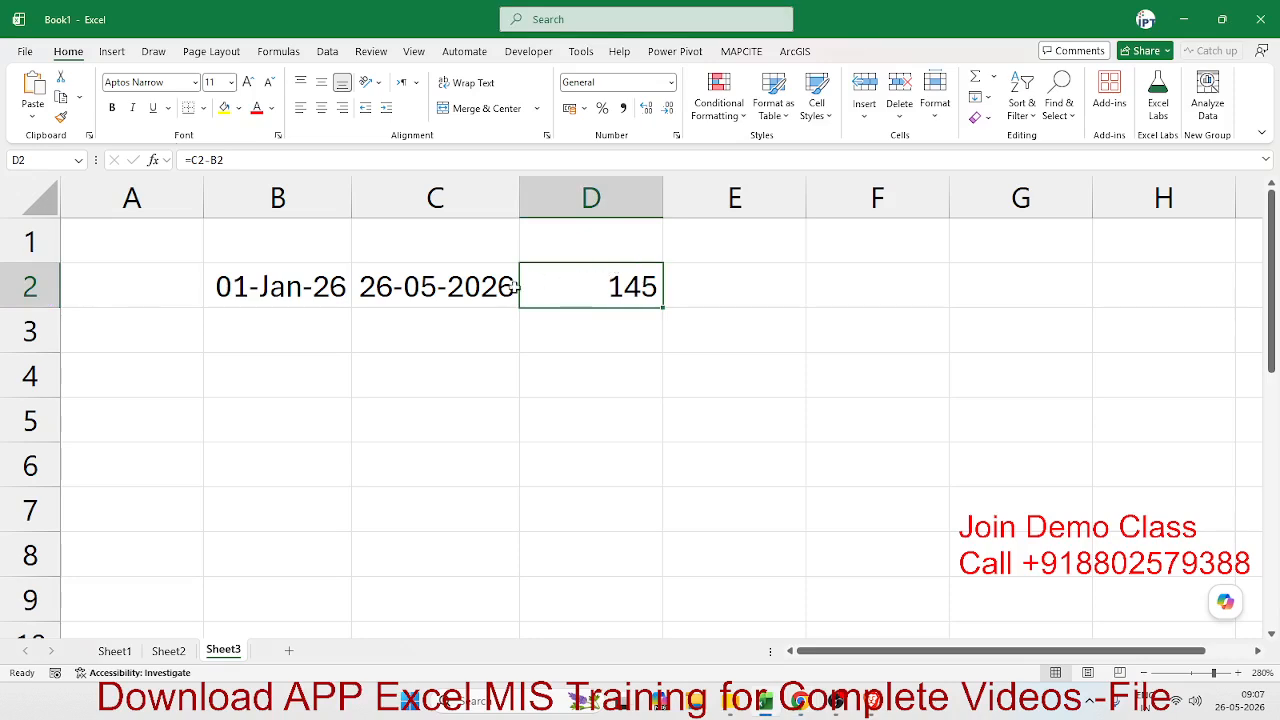
pyautogui.click(262, 372)
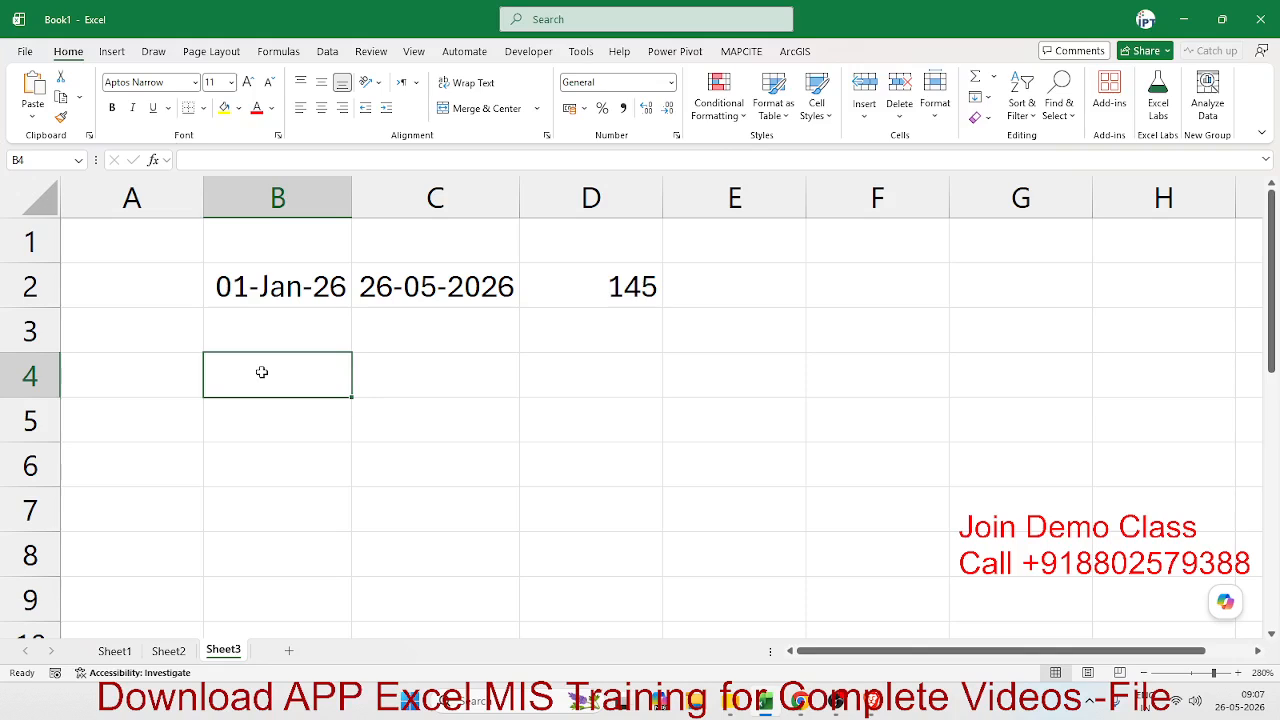
pyautogui.write('18')
pyautogui.press('BackSpace')
pyautogui.write('/5')
pyautogui.press('Tab')
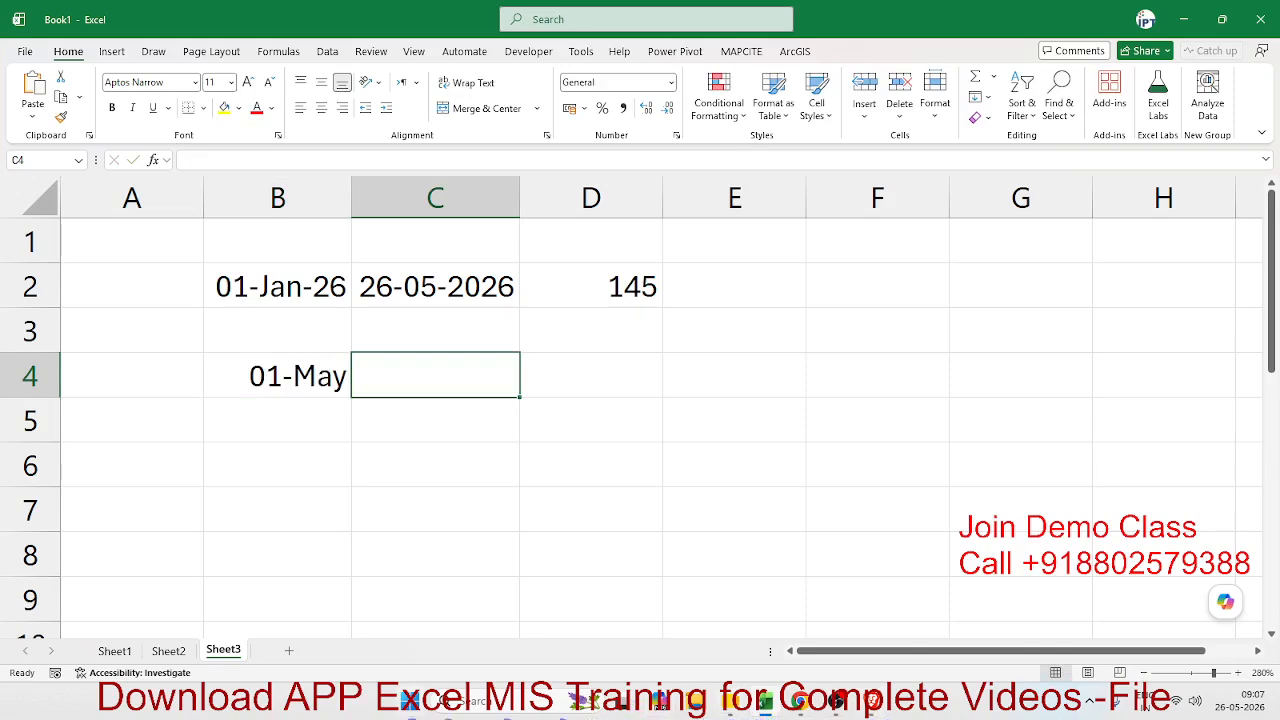
# - Check the last day of May 2026 in the system calendar and enter the end date 31/5 in cell C4
pyautogui.click(1229, 705)
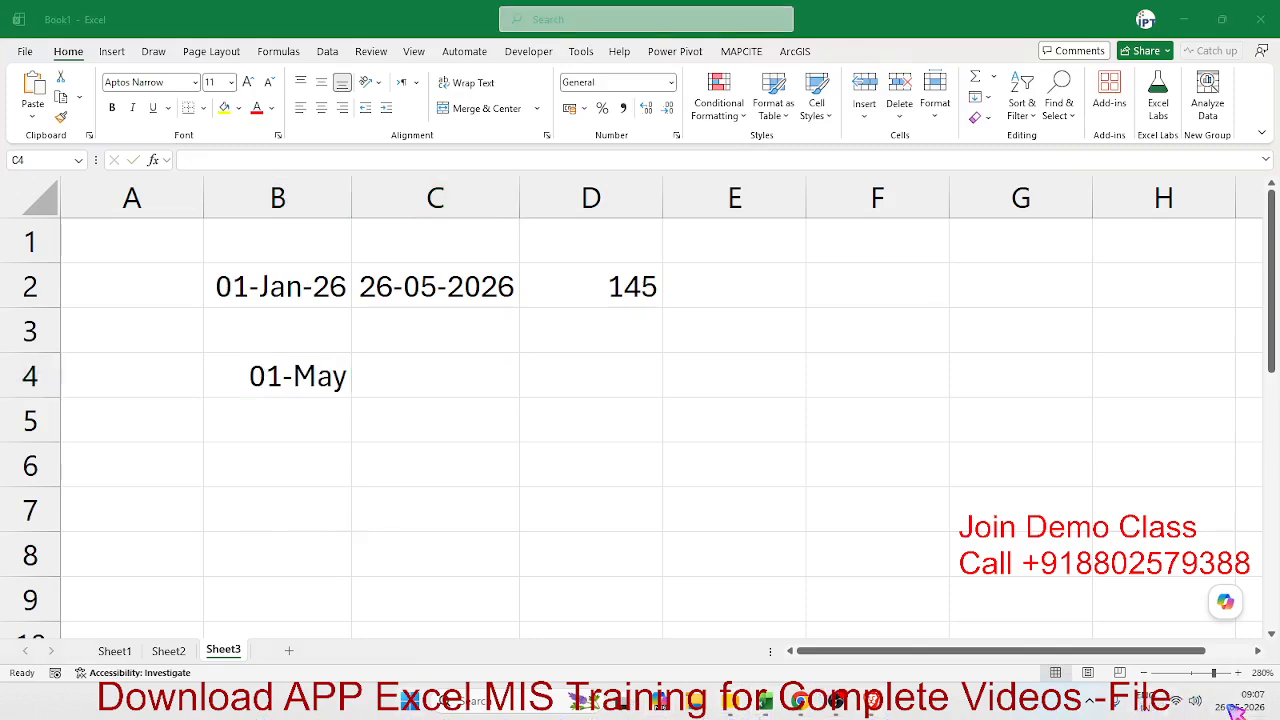
pyautogui.click(1230, 706)
pyautogui.click(1230, 706)
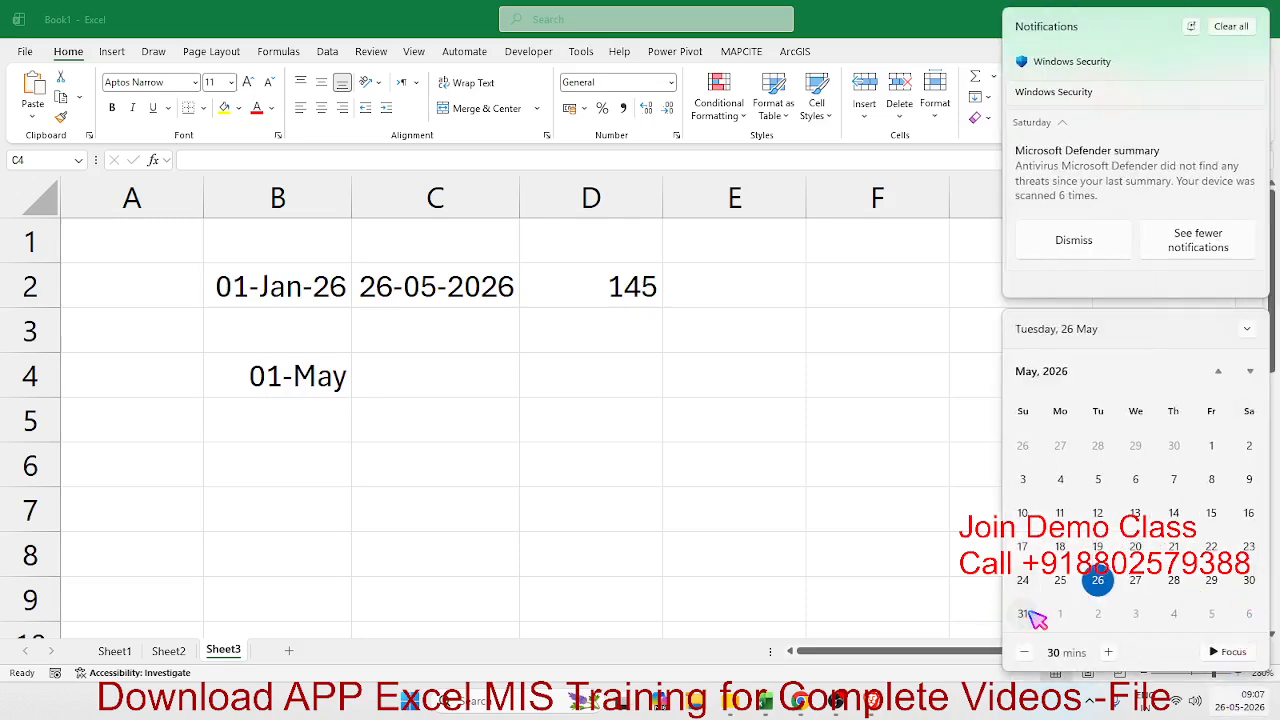
pyautogui.click(408, 390)
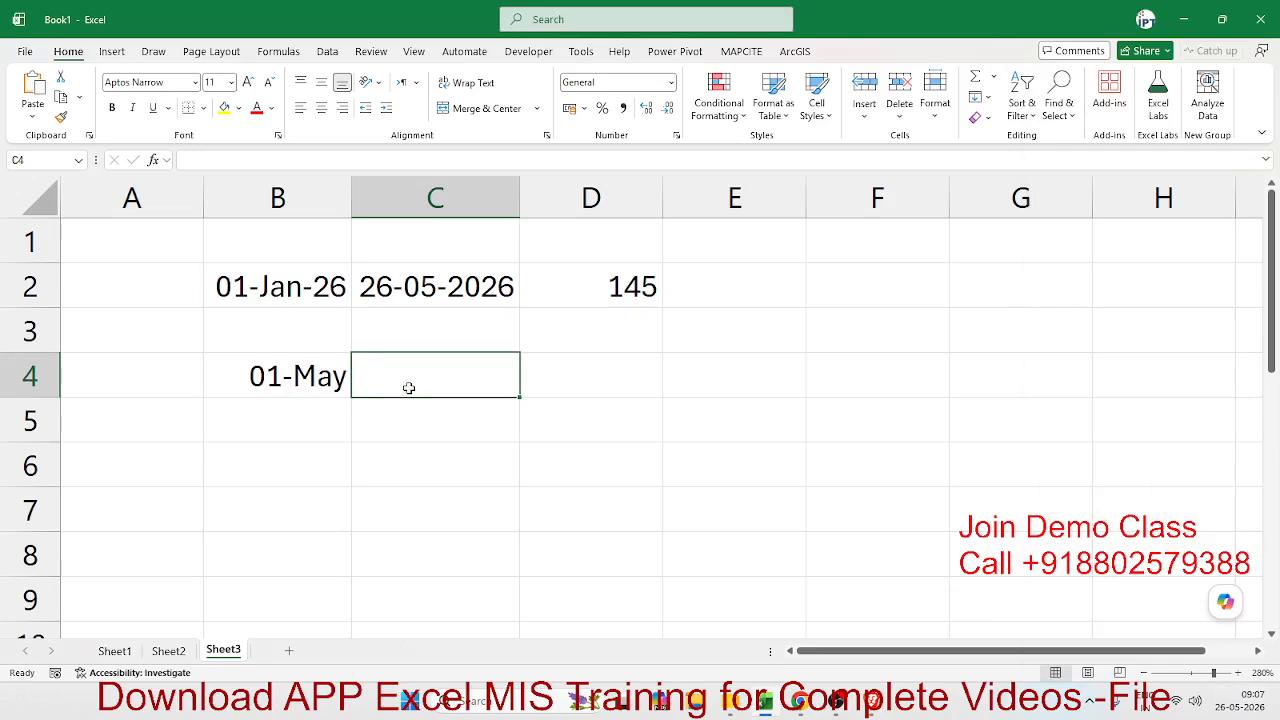
pyautogui.write('1')
pyautogui.press('BackSpace')
pyautogui.write('31/5')
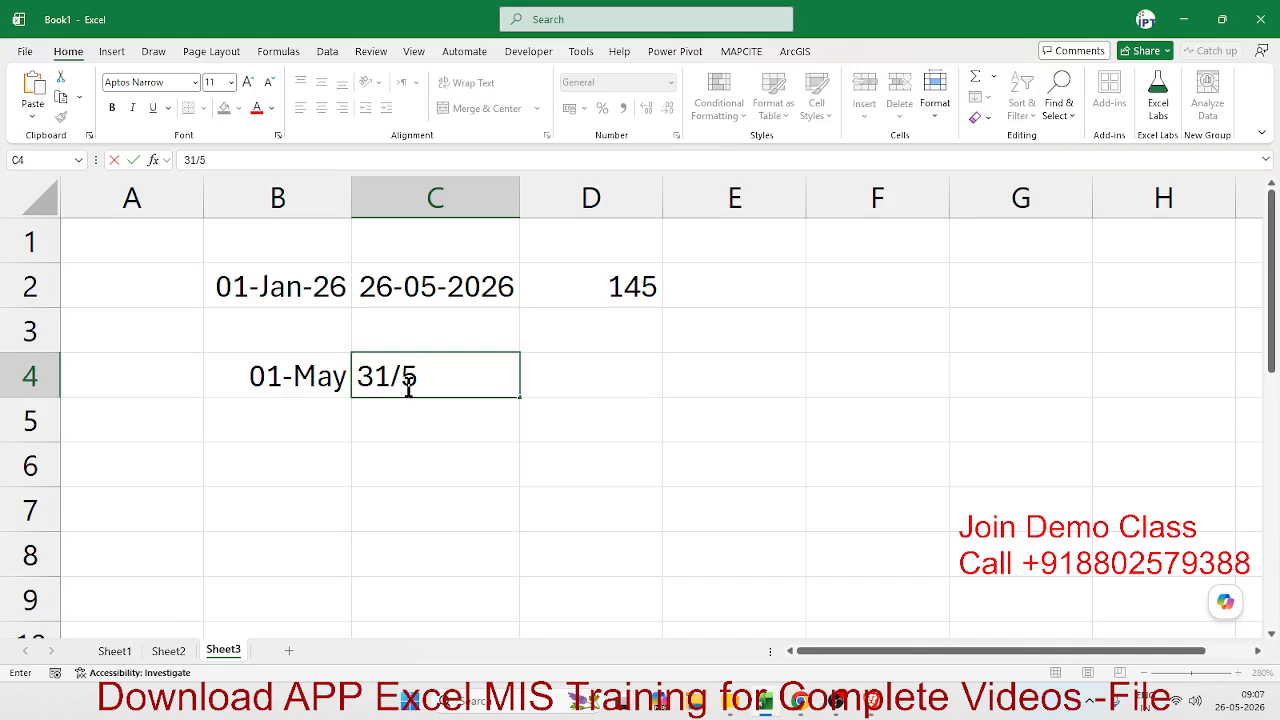
pyautogui.press('Return')
# - Calculate the difference between the two May dates in cell D4 with the formula =C4-B4
pyautogui.click(637, 384)
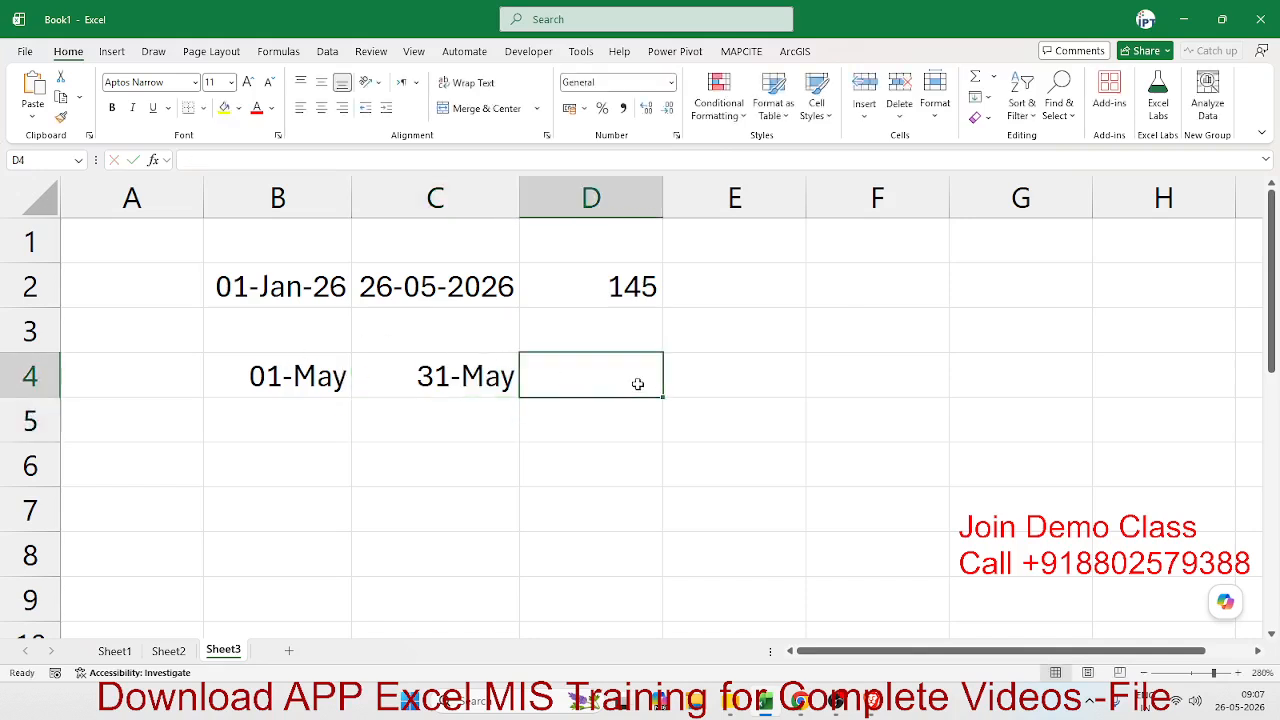
pyautogui.write('=')
pyautogui.press('Left')
pyautogui.write('-')
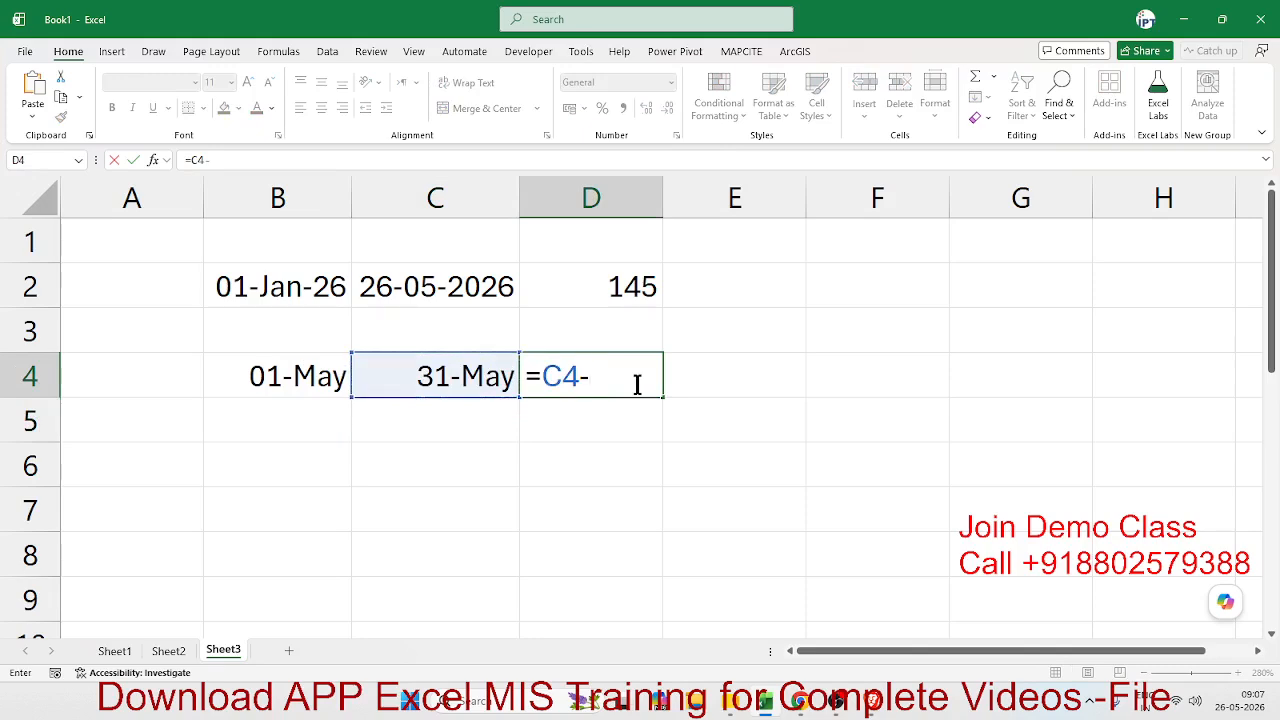
pyautogui.press('Left')
pyautogui.press('Left')
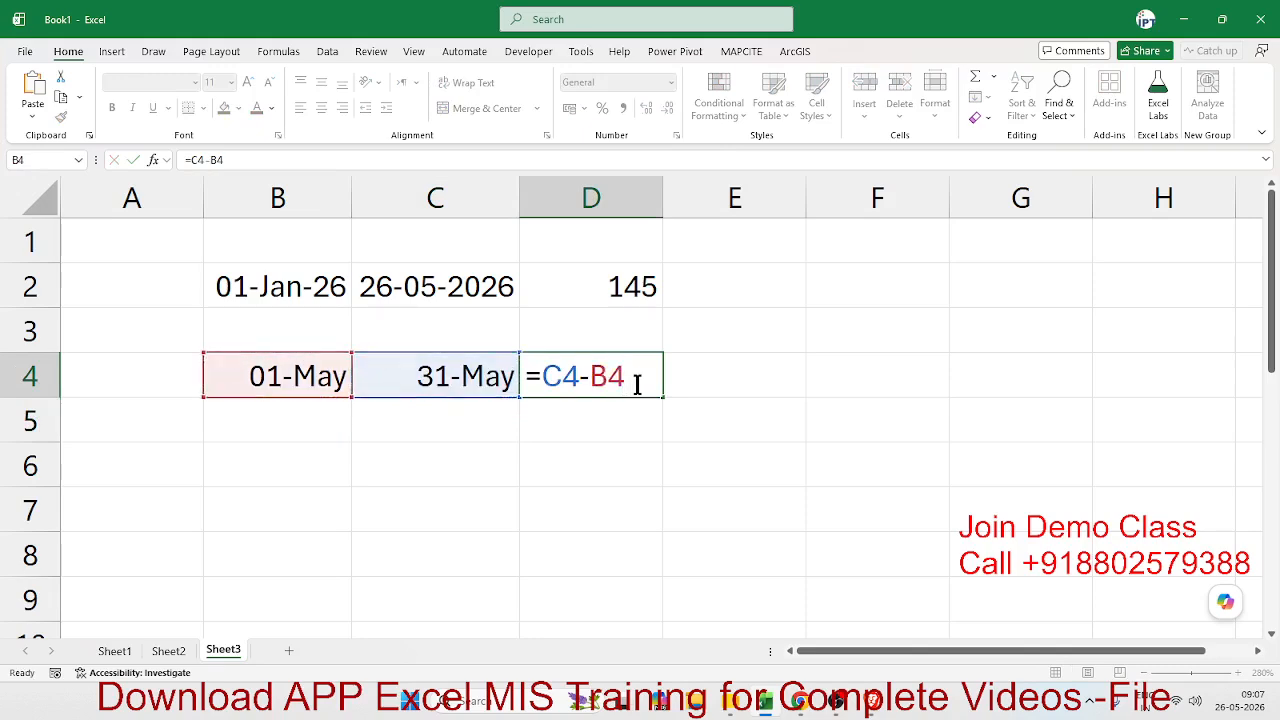
pyautogui.press('Return')
# - Add 1 to the formula in D4, making it =C4-B4+1, to include the start date in the day count
pyautogui.click(637, 384)
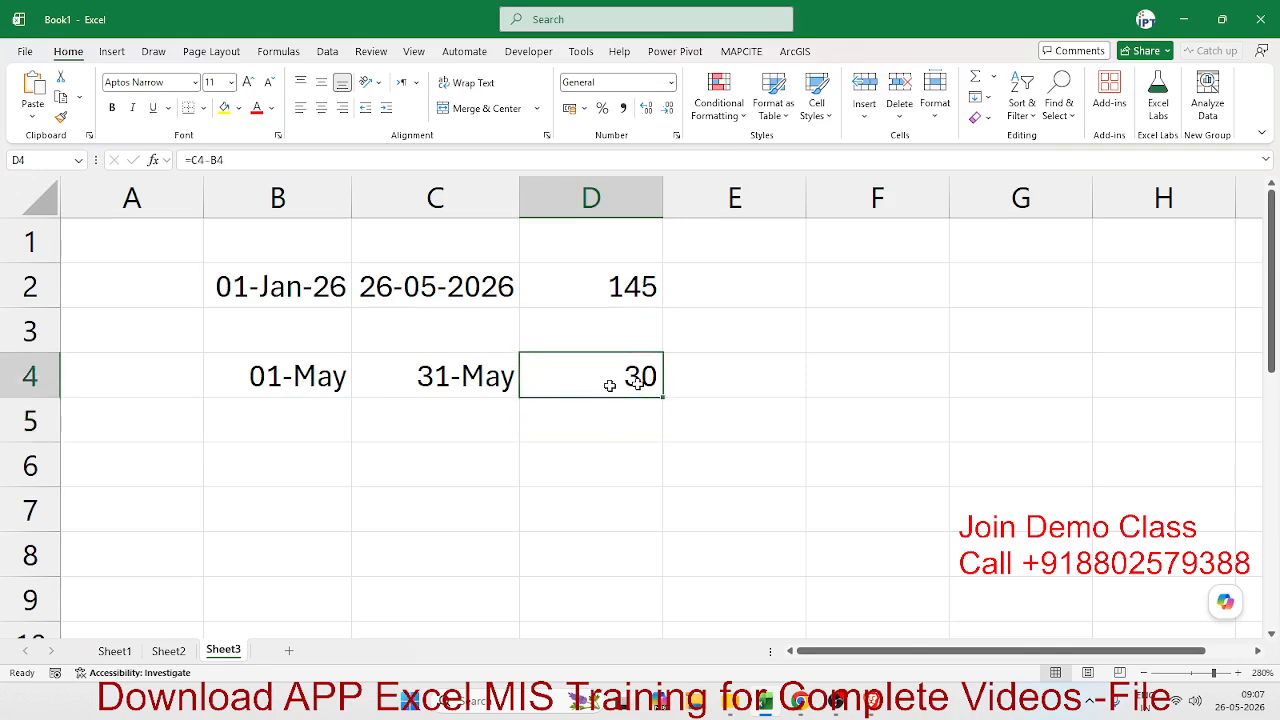
pyautogui.click(486, 394)
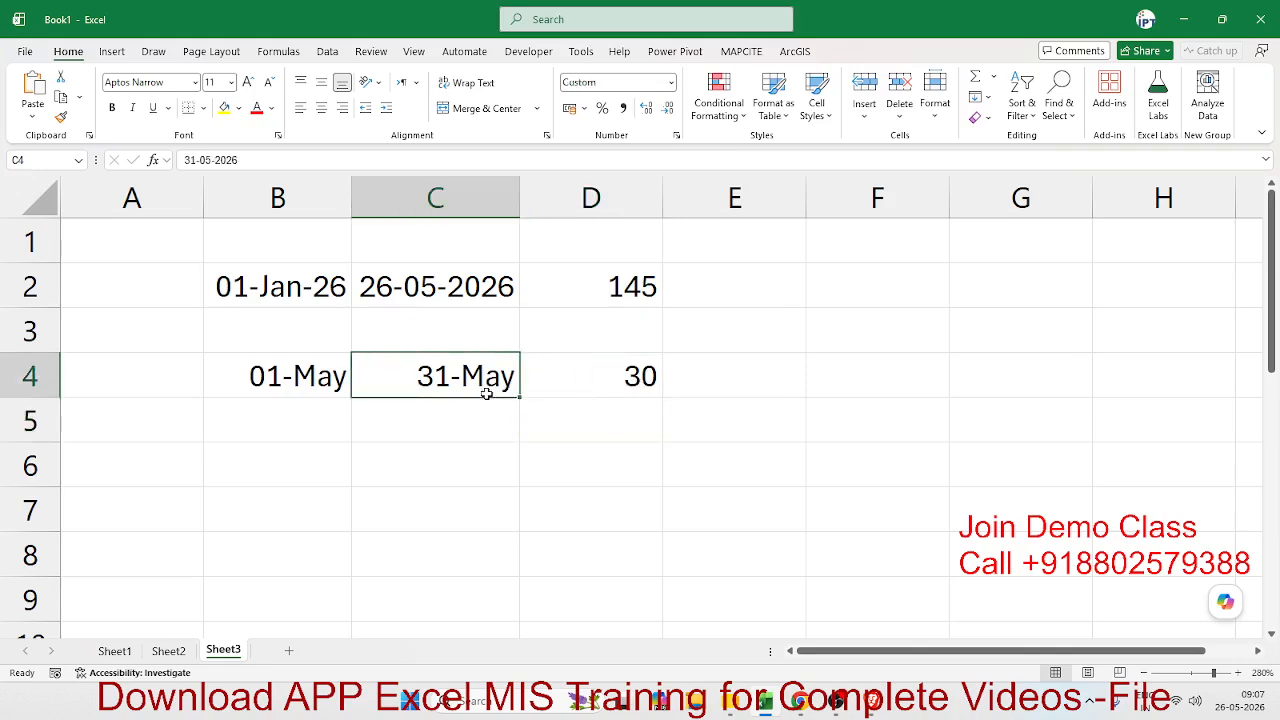
pyautogui.click(637, 389)
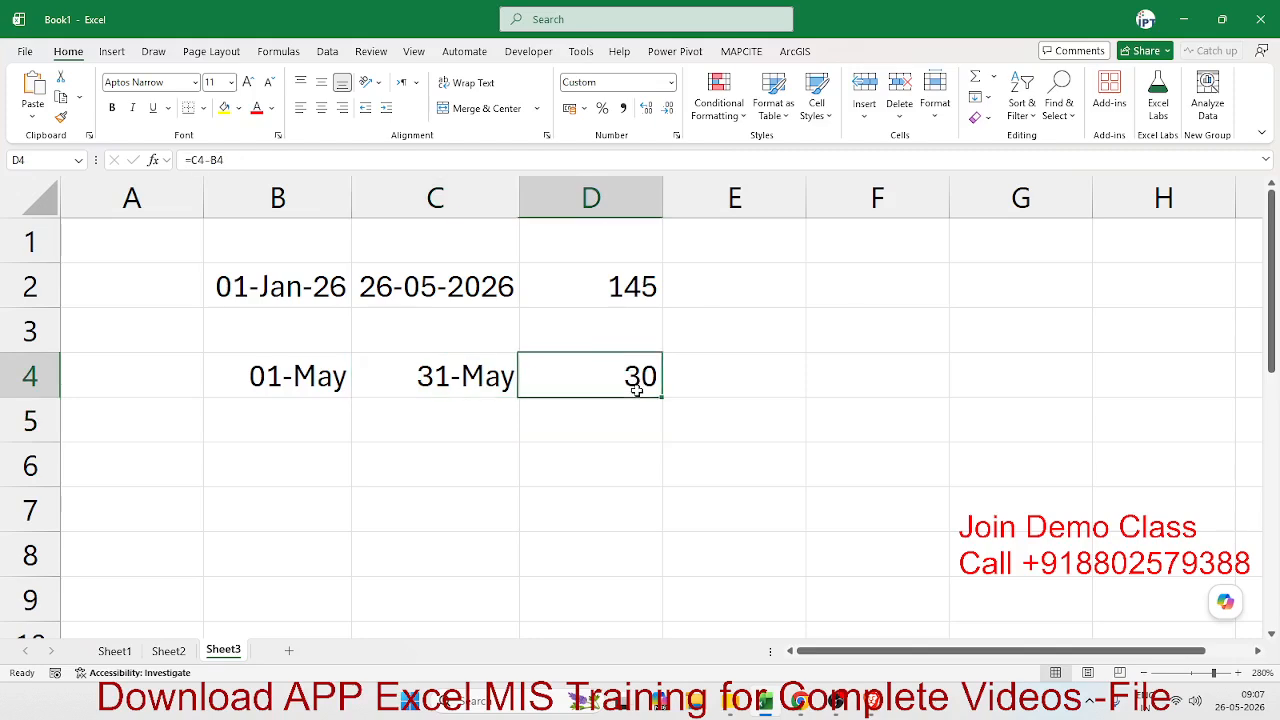
pyautogui.click(338, 160)
pyautogui.write('+1')
pyautogui.press('Return')
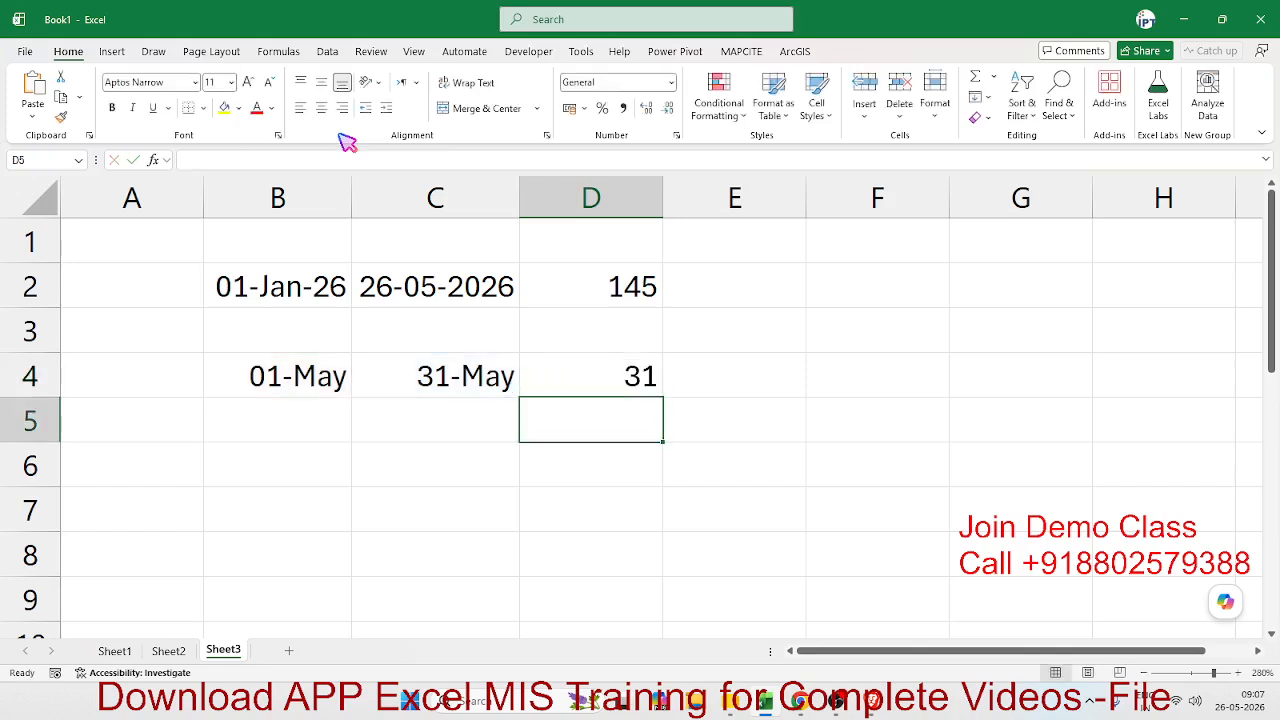
# - Enter the start time 10:00 in cell B7 and the end time 6:00 PM in C7
pyautogui.hotkey('alt', 'Tab')
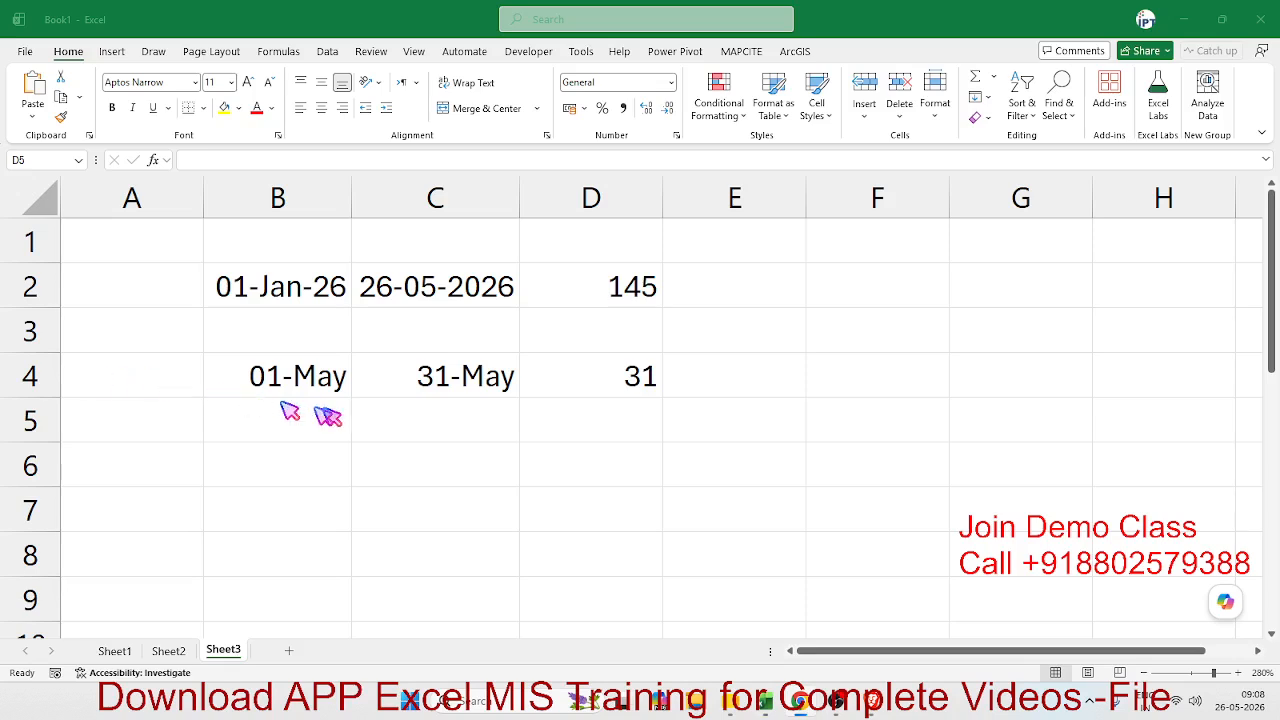
pyautogui.click(275, 495)
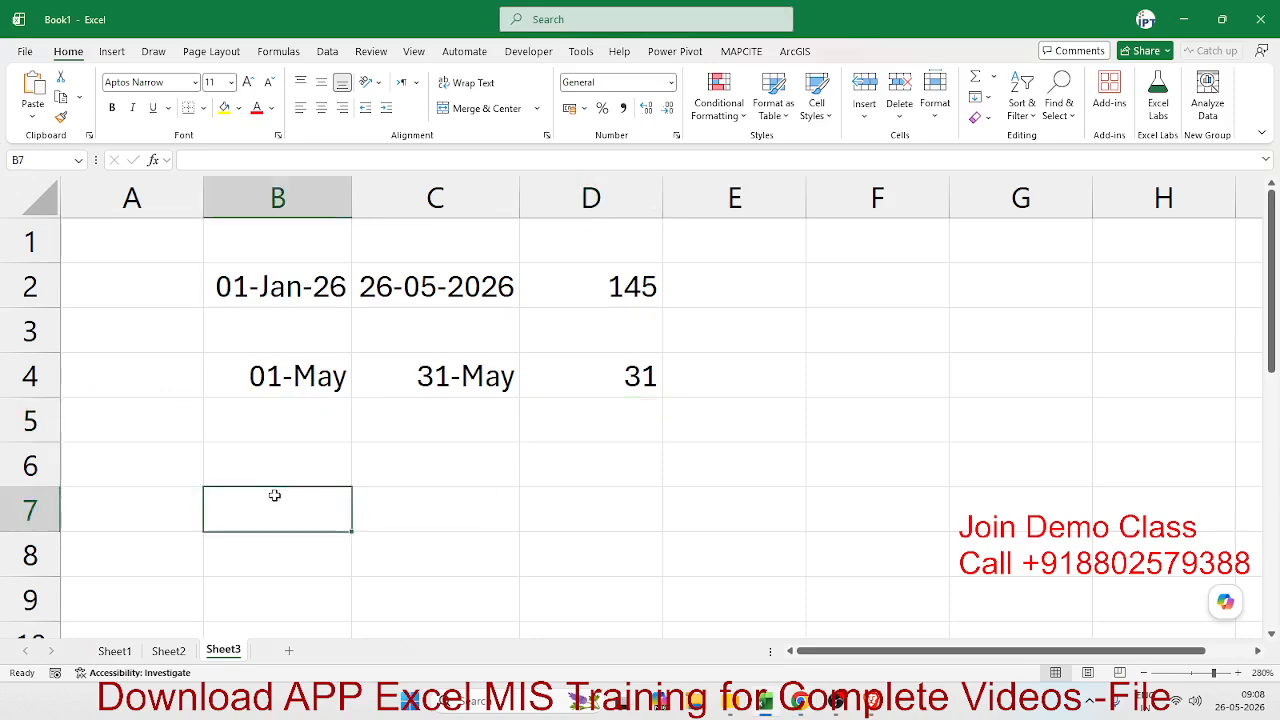
pyautogui.write('10:00')
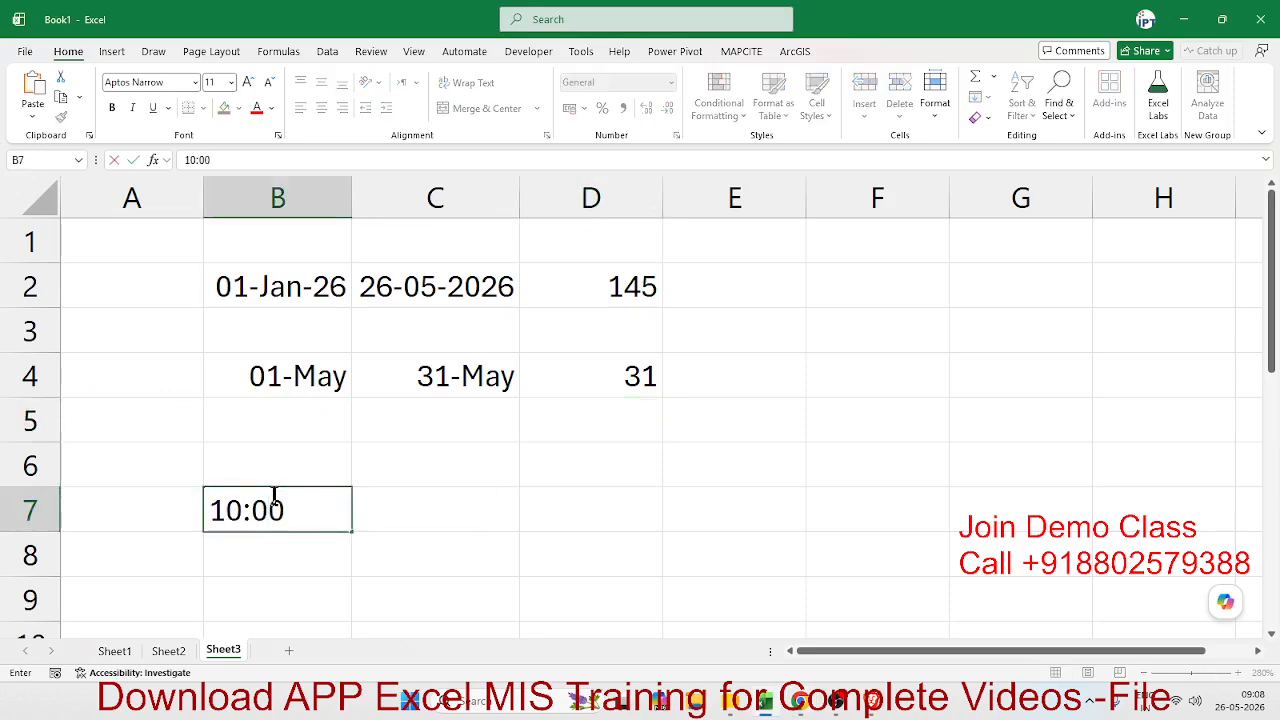
pyautogui.press('Tab')
pyautogui.write('6:00')
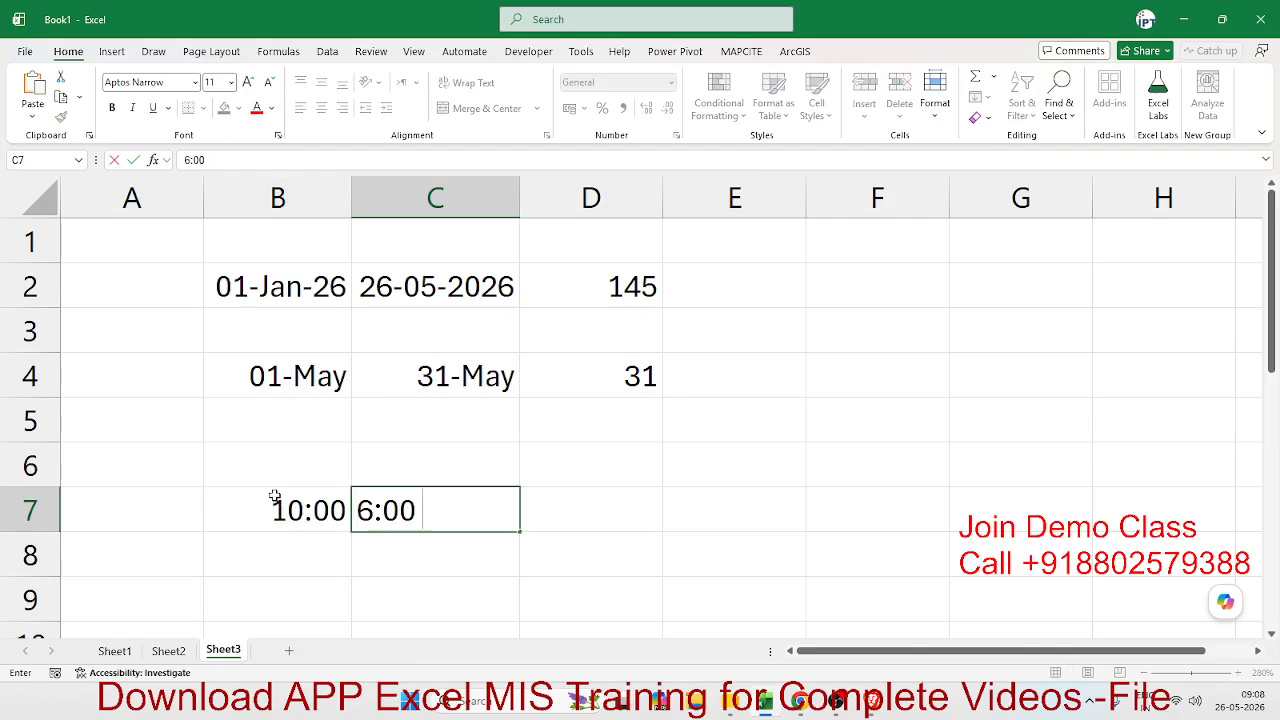
pyautogui.write(' PM')
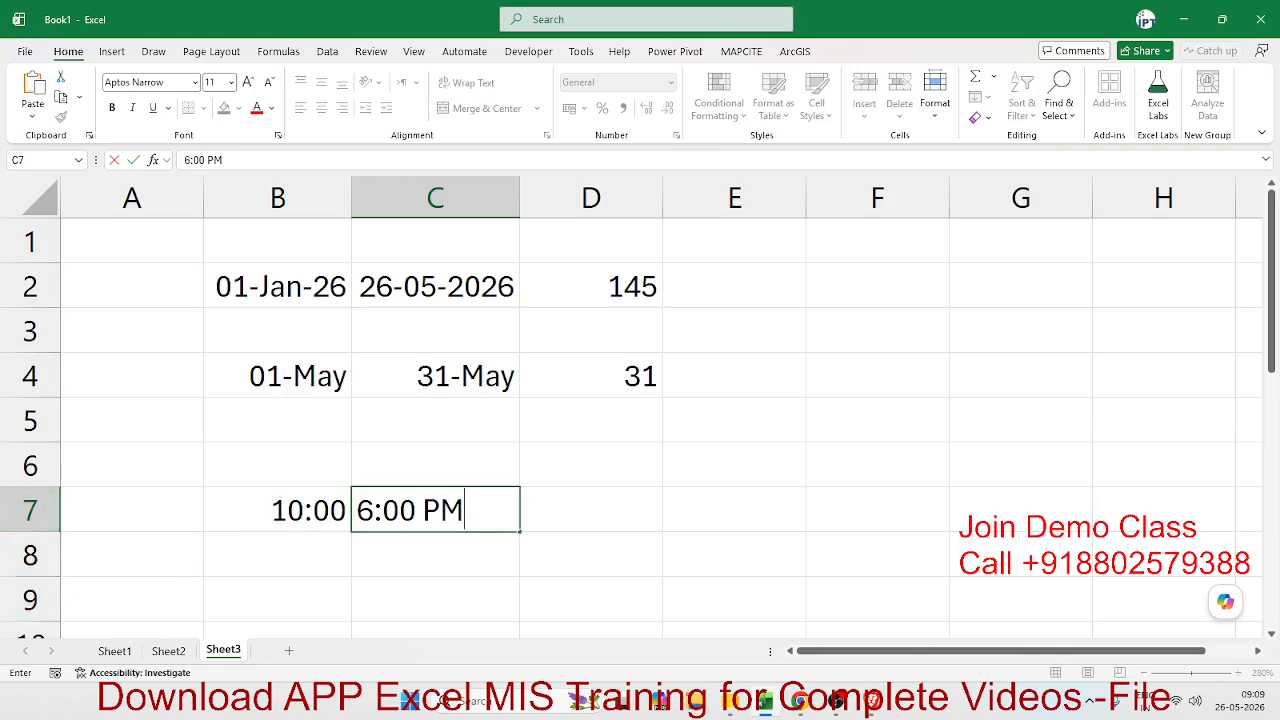
pyautogui.hotkey('alt', 'Tab')
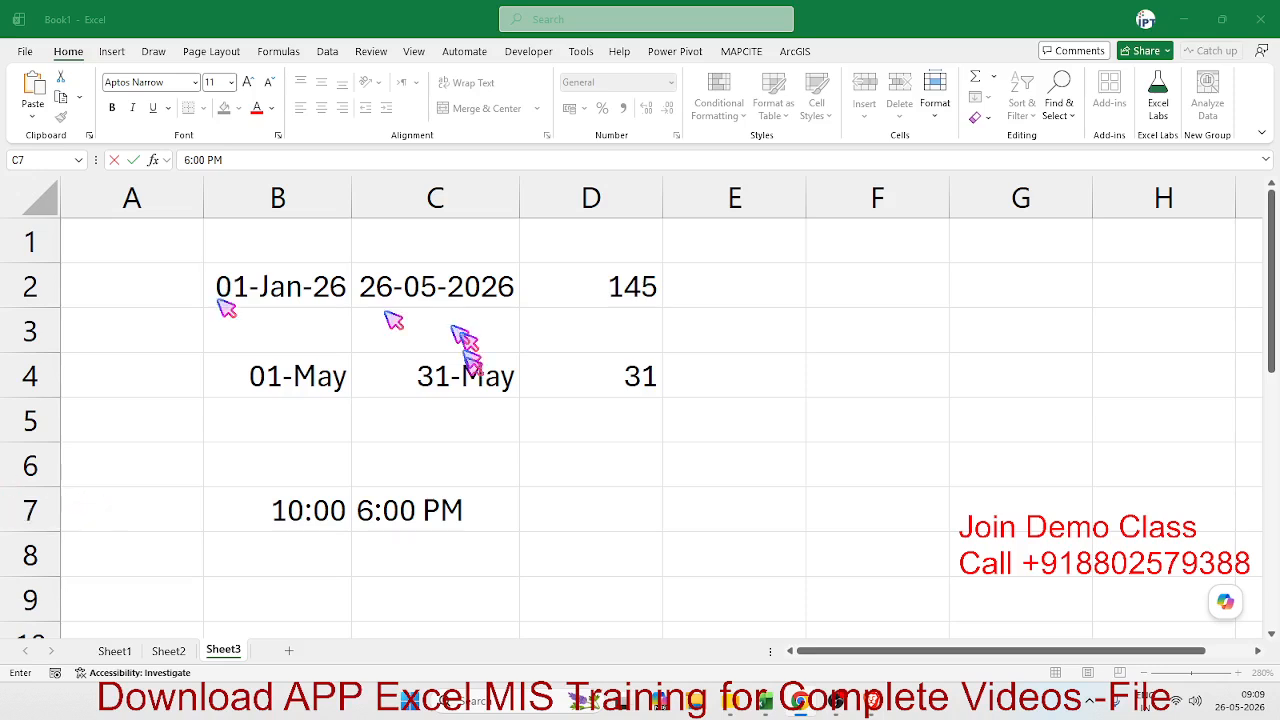
pyautogui.click(467, 446)
# - Calculate the elapsed time in cell D7 with the formula =C7-B7
pyautogui.click(575, 504)
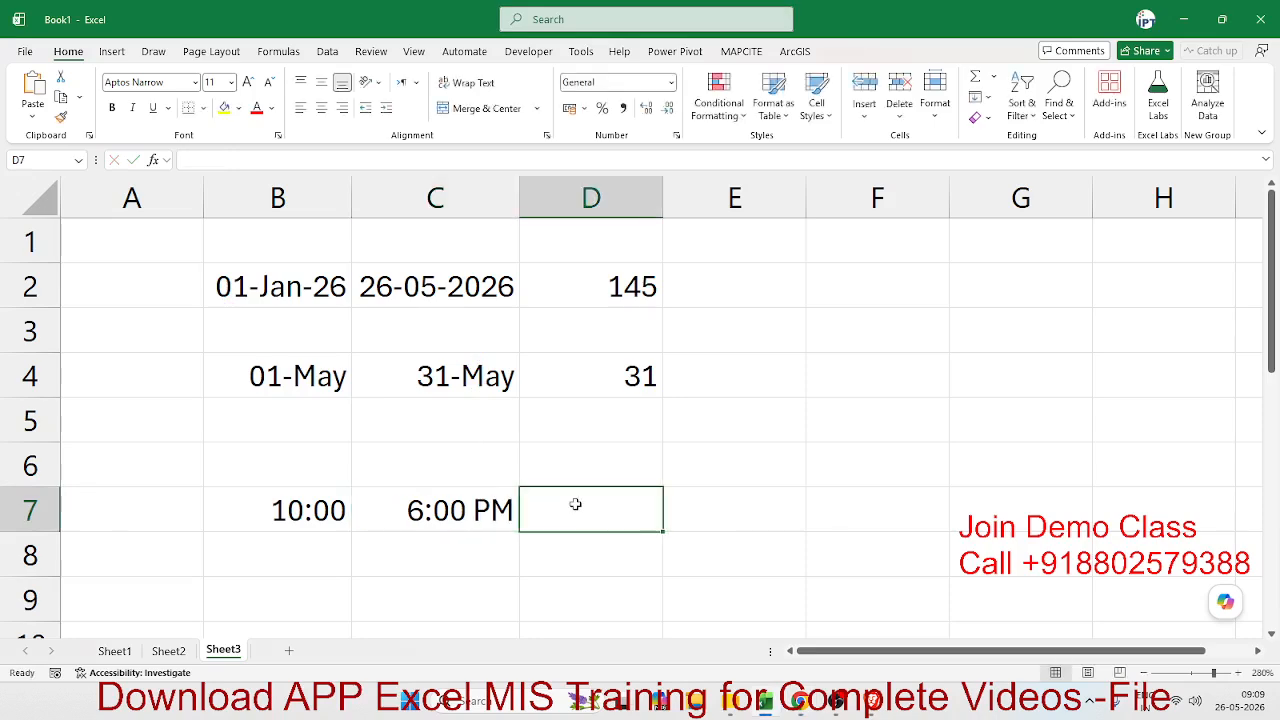
pyautogui.write('=')
pyautogui.press('Left')
pyautogui.write('-')
pyautogui.press('Left')
pyautogui.press('Left')
pyautogui.press('Return')
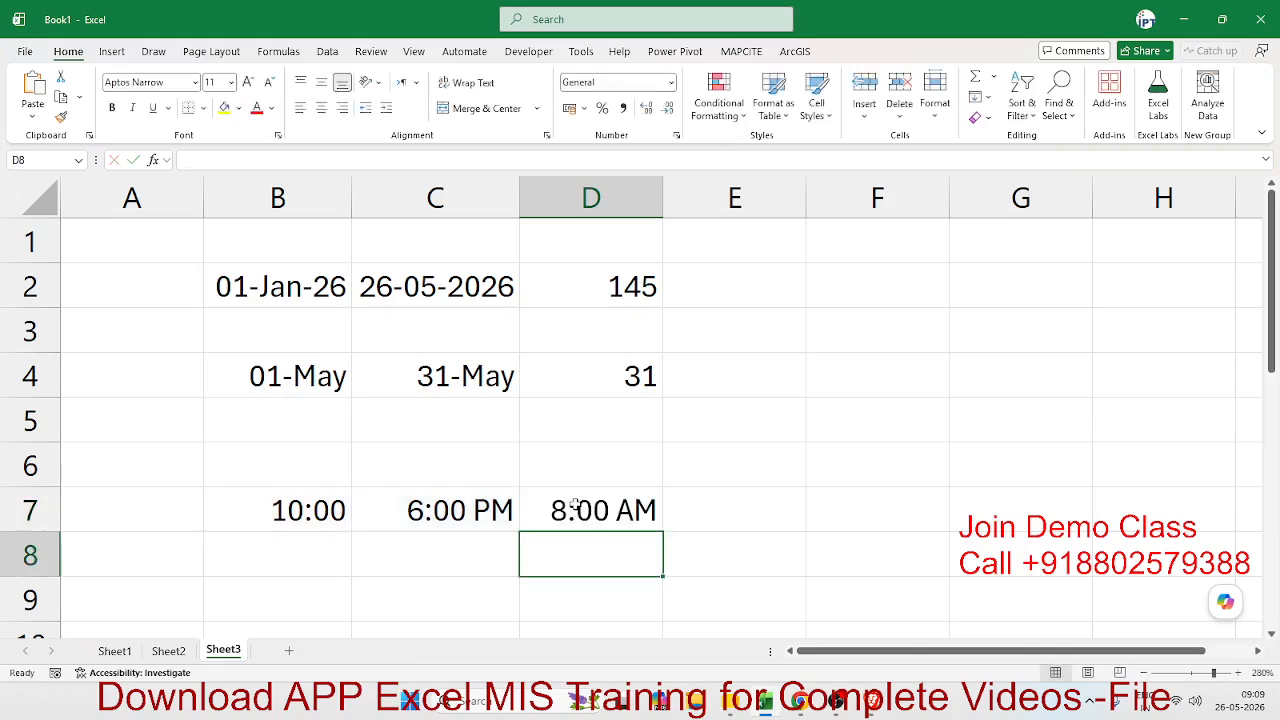
# - Apply the Time number format to the elapsed time in cell D7
pyautogui.press('Up')
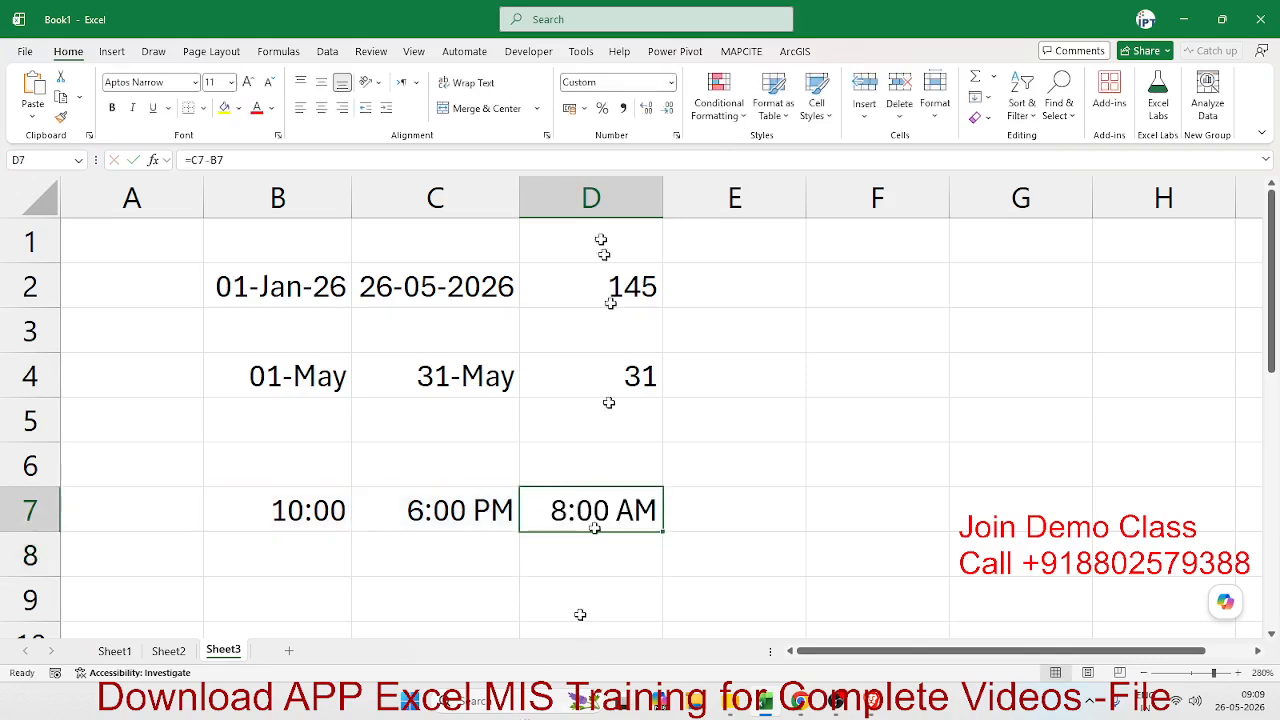
pyautogui.click(670, 82)
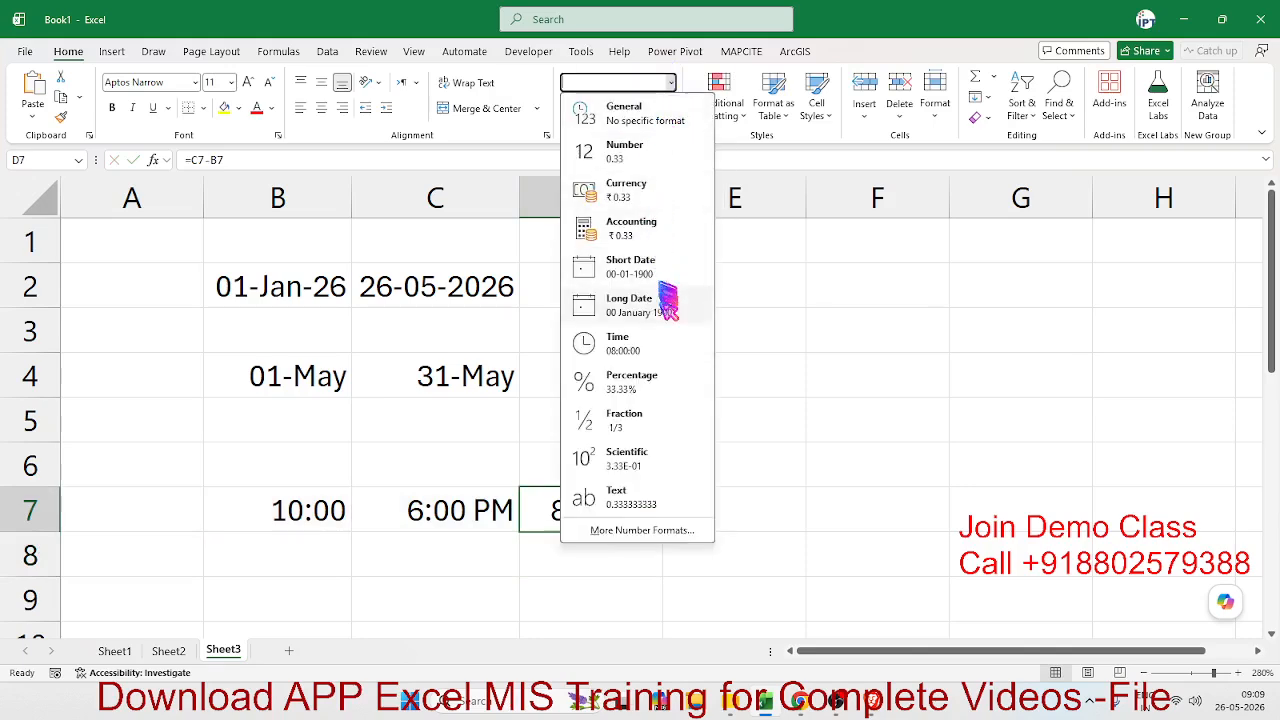
pyautogui.click(660, 346)
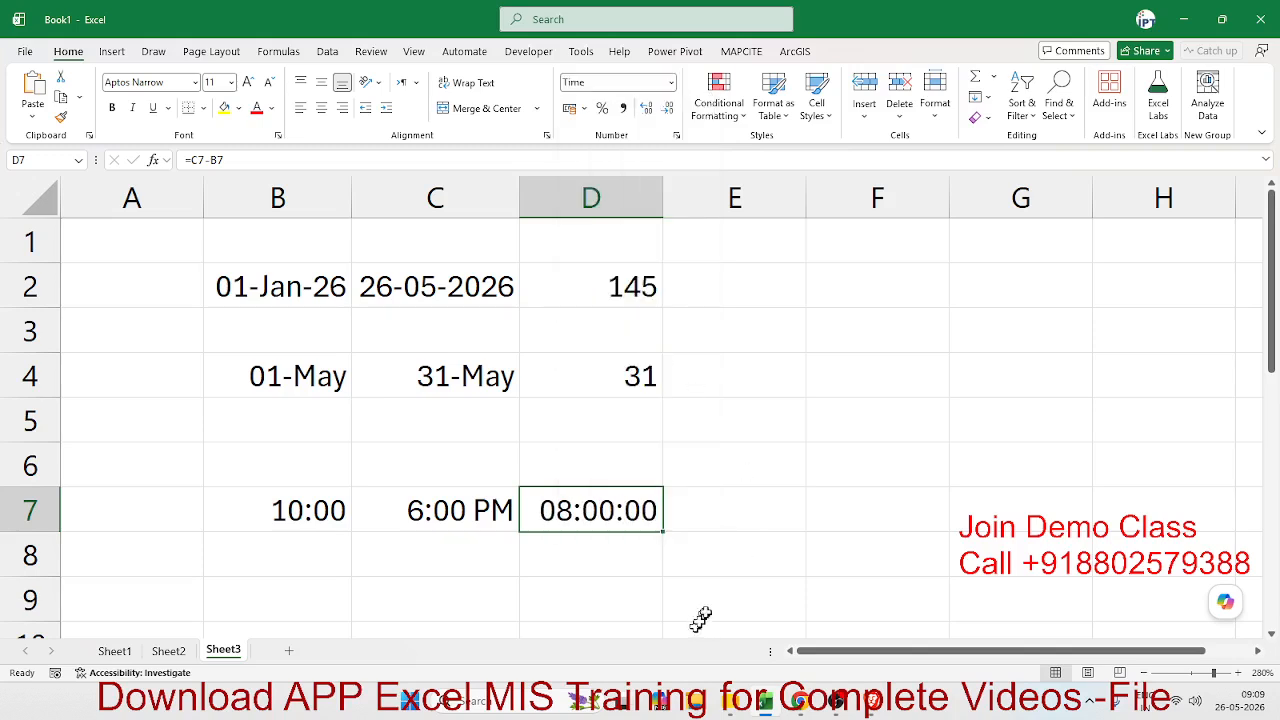
pyautogui.click(650, 570)
pyautogui.click(575, 515)
pyautogui.click(514, 512)
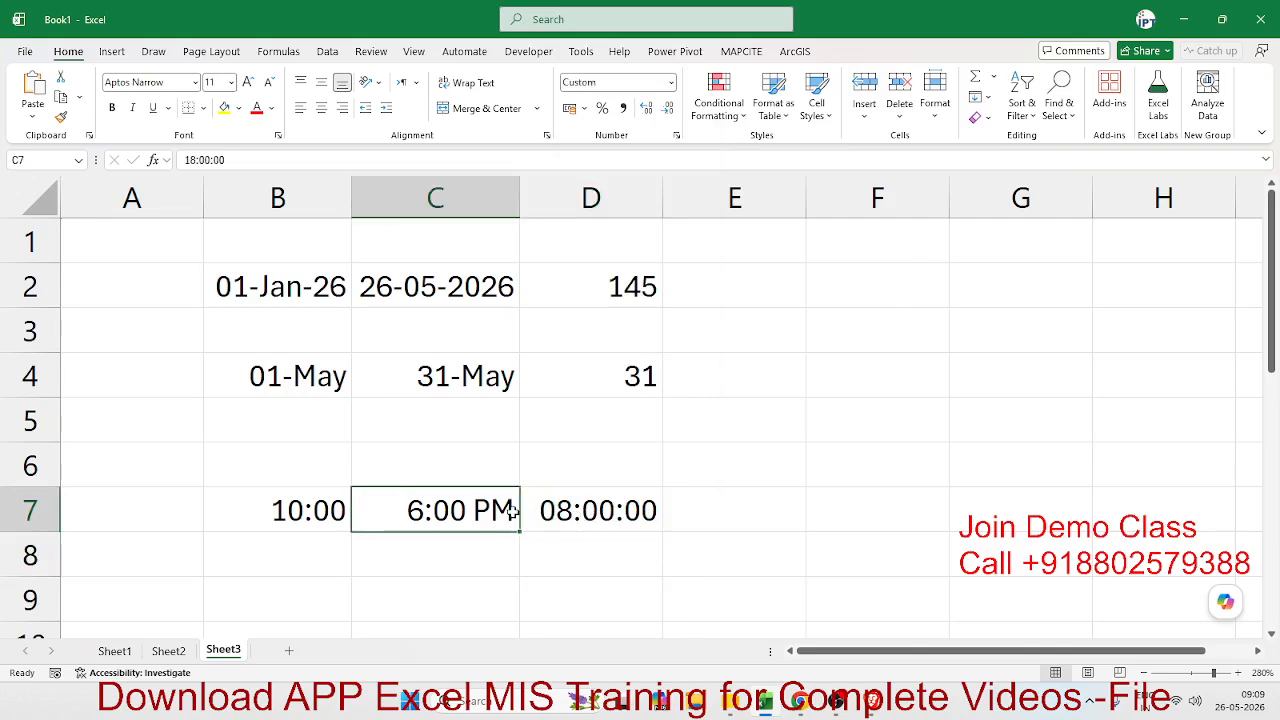
pyautogui.click(553, 511)
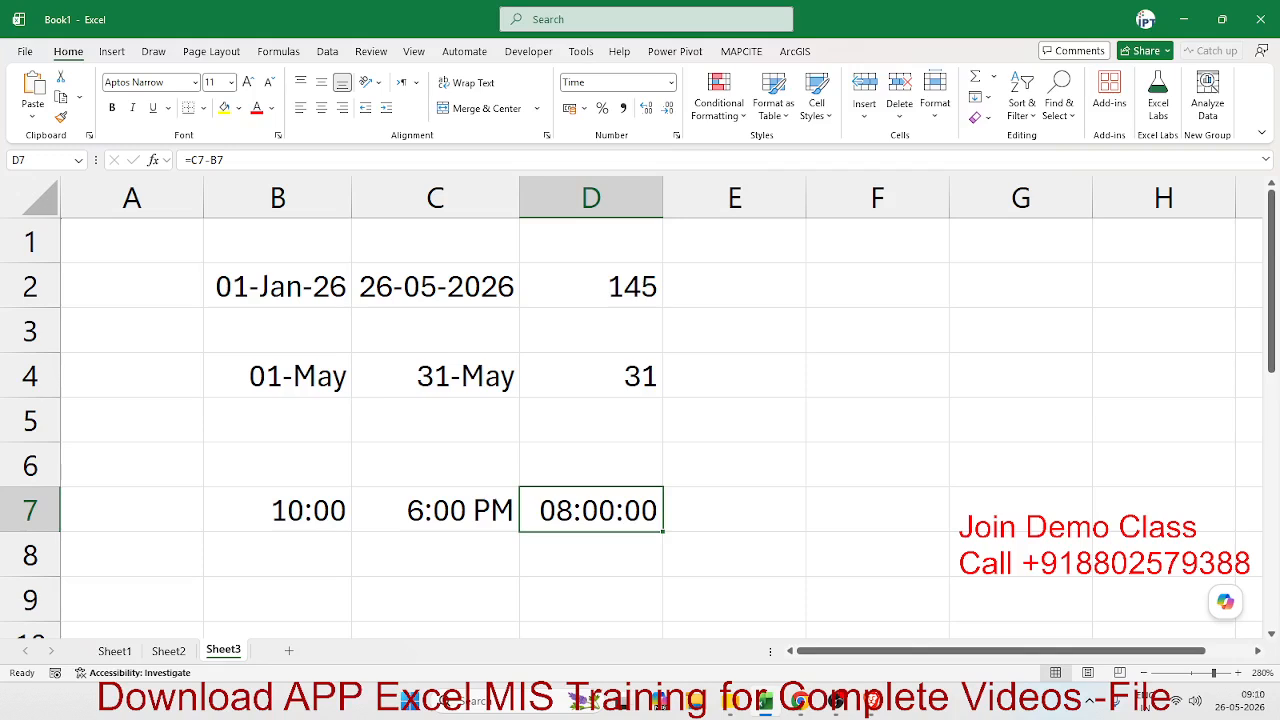
pyautogui.hotkey('alt', 'Tab')
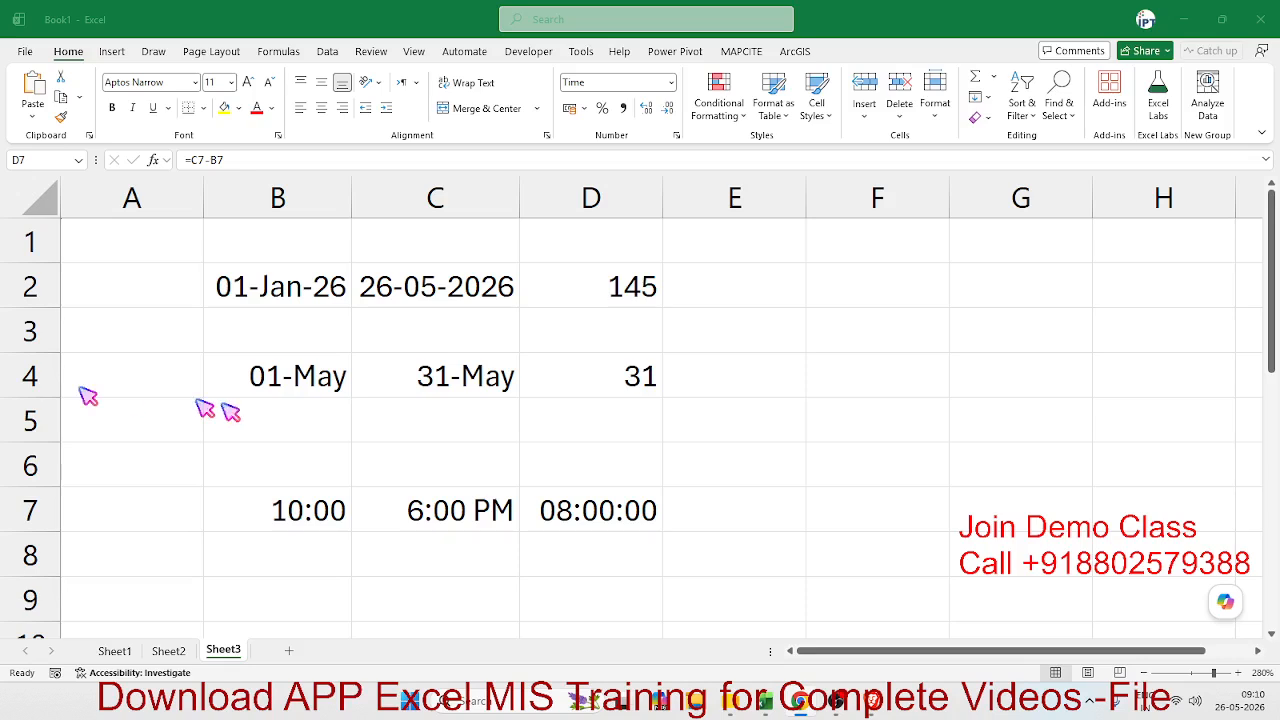
pyautogui.click(530, 500)
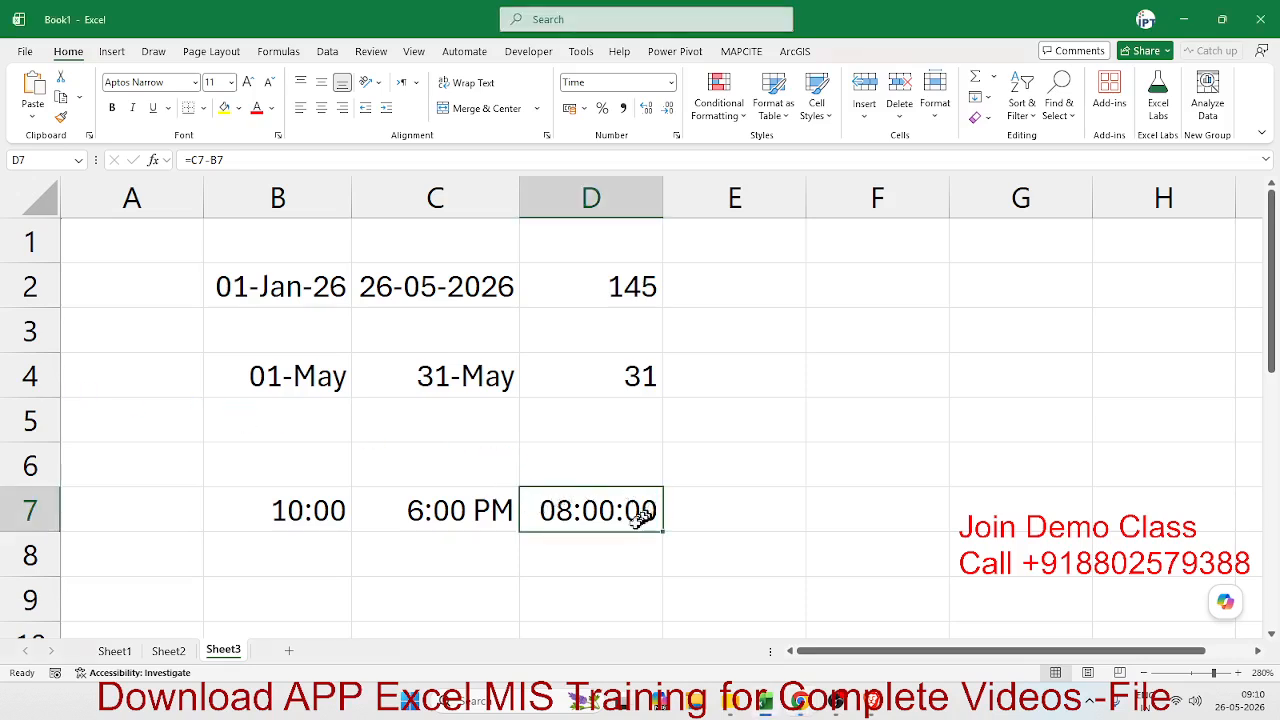
pyautogui.click(727, 542)
pyautogui.write('8')
pyautogui.press('Return')
pyautogui.click(727, 542)
pyautogui.press('Delete')
# - Set the number format of cell D7 to General to expose the decimal value behind the elapsed time
pyautogui.press('Up')
pyautogui.press('Left')
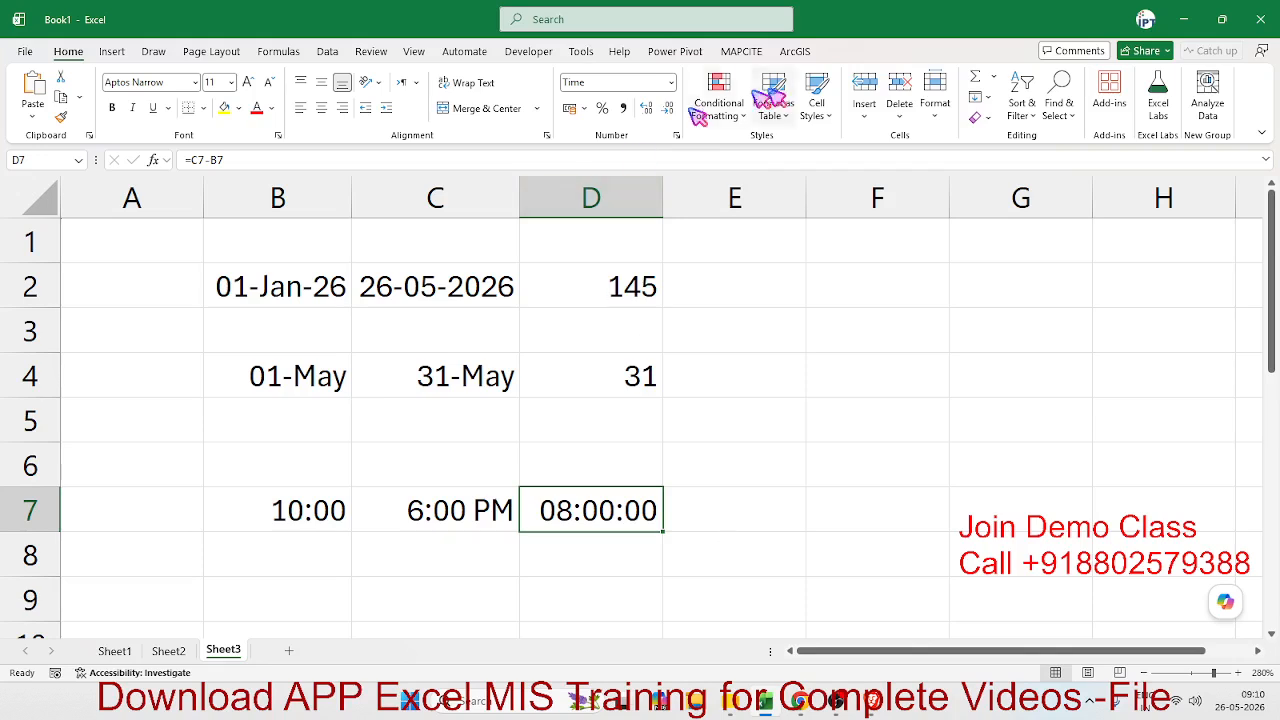
pyautogui.click(670, 83)
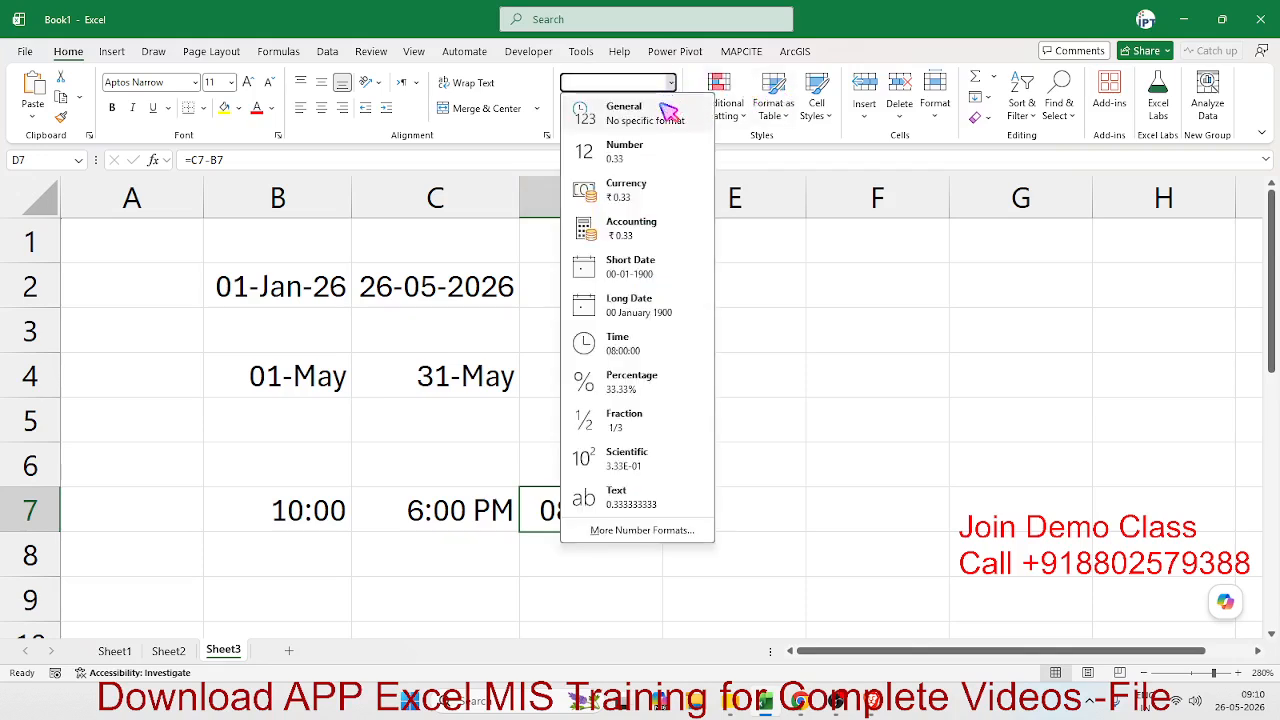
pyautogui.click(652, 112)
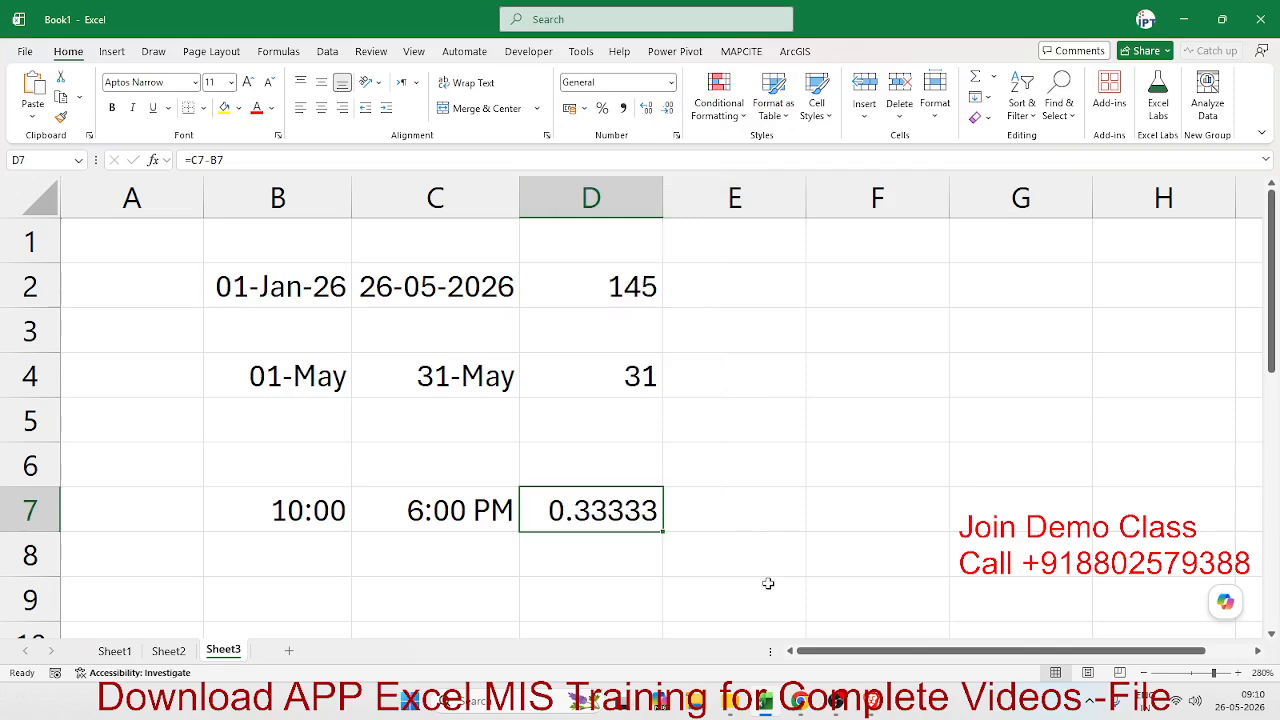
# - Enter the note 1=24H in cell C8, below the end time
pyautogui.click(426, 555)
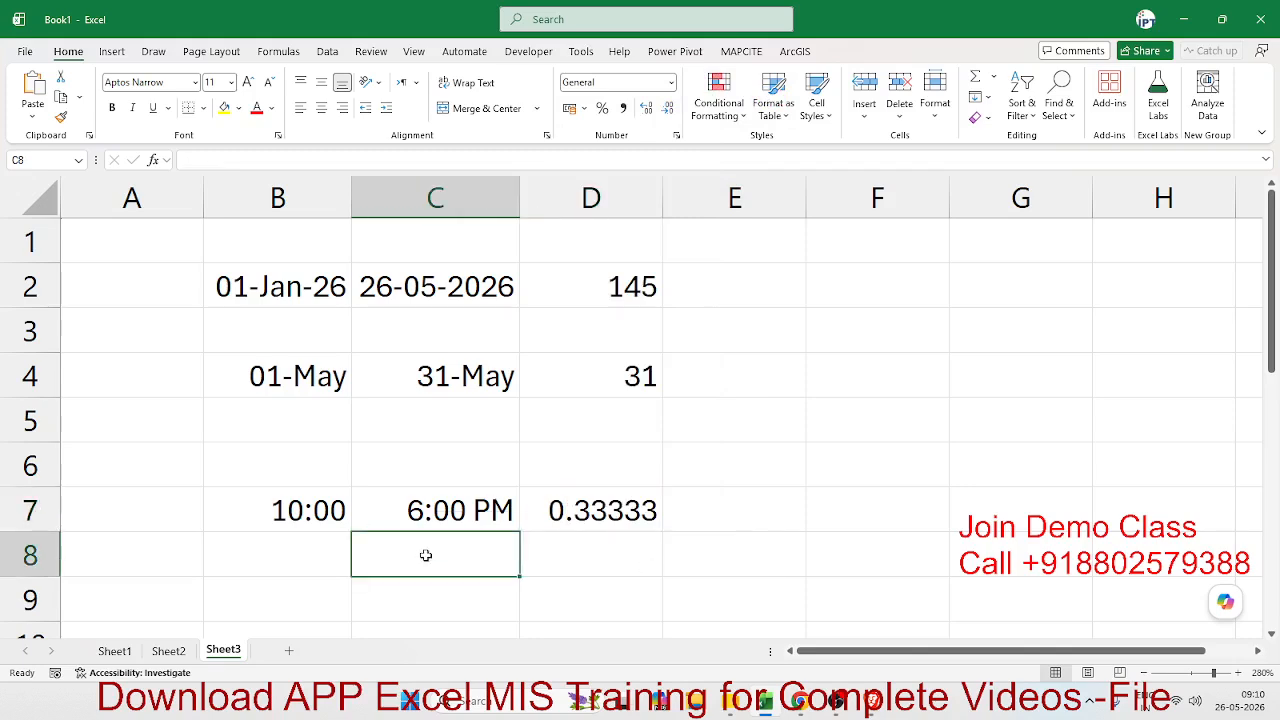
pyautogui.write('1=24')
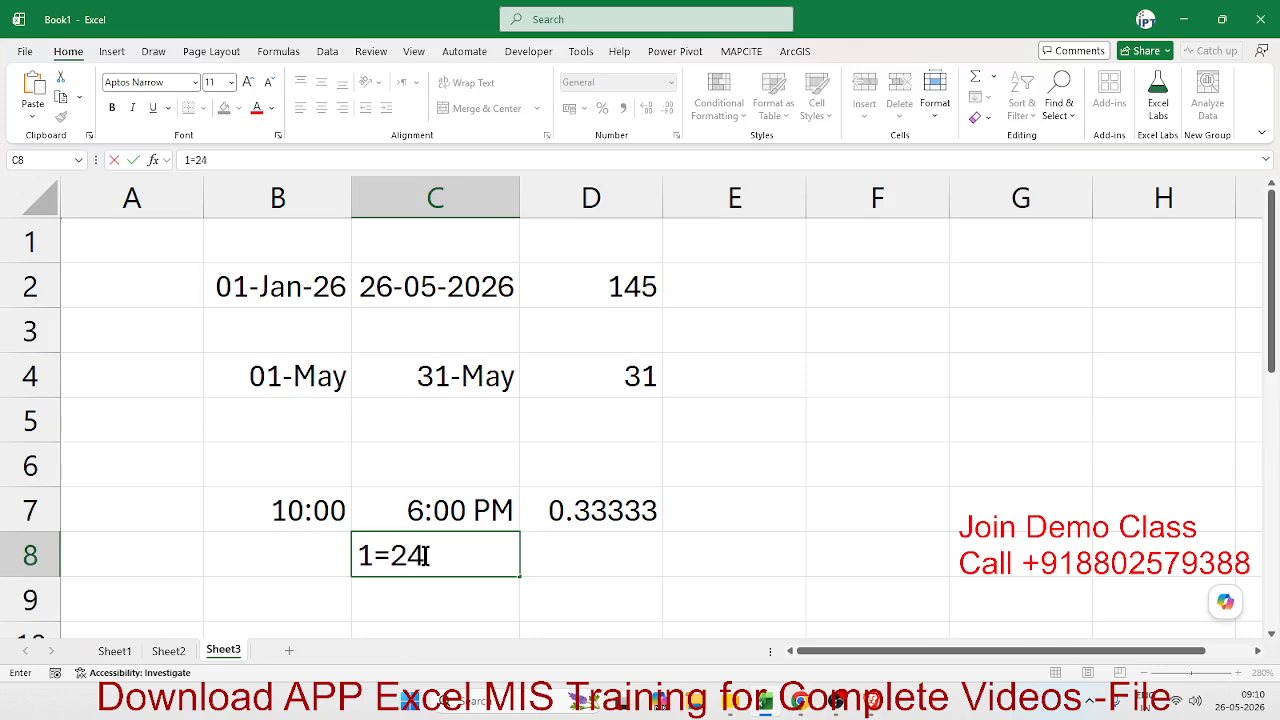
pyautogui.write('H')
pyautogui.press('Return')
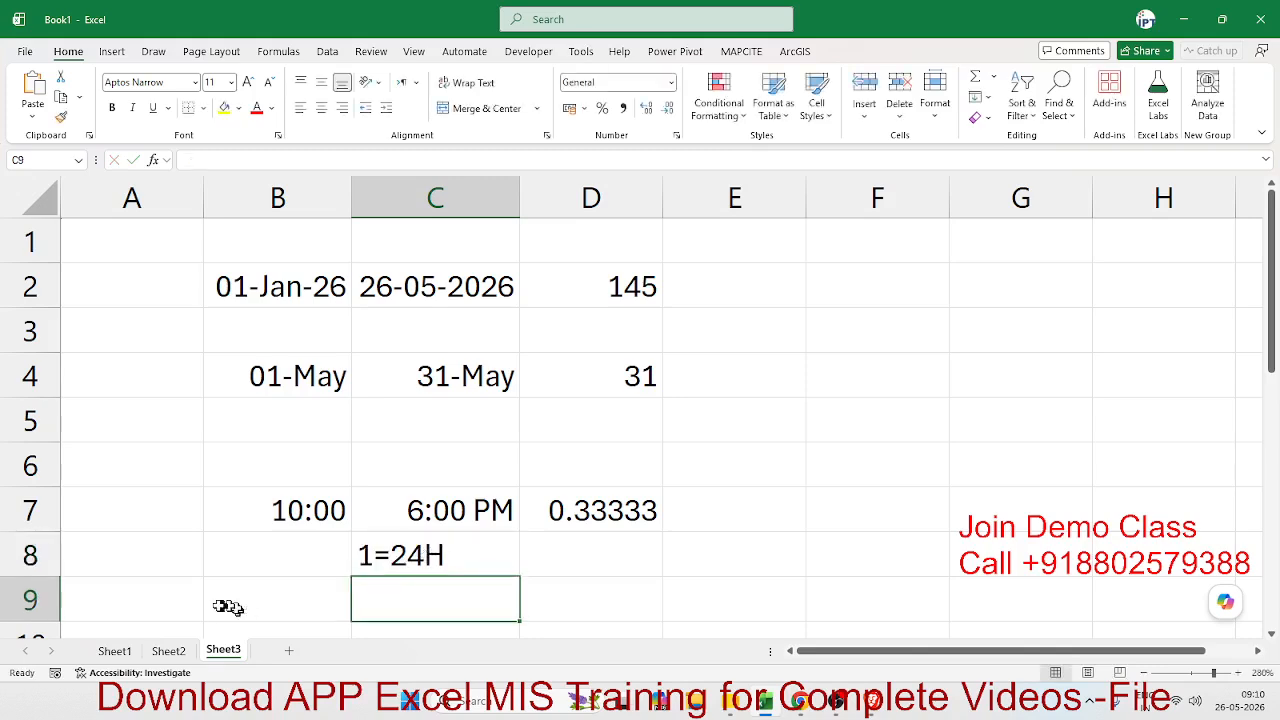
# - Check the percentage note in cell B2 of Sheet2 for comparison and return to Sheet3
pyautogui.click(172, 650)
pyautogui.click(148, 250)
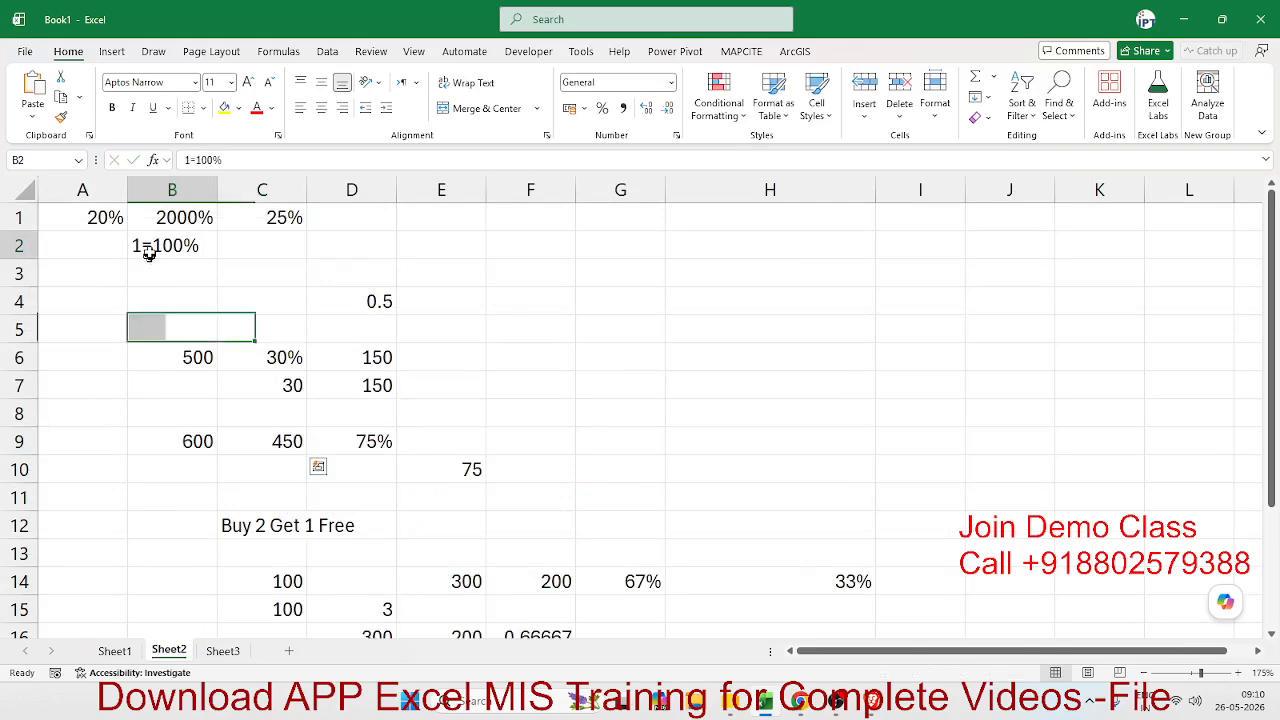
pyautogui.click(230, 651)
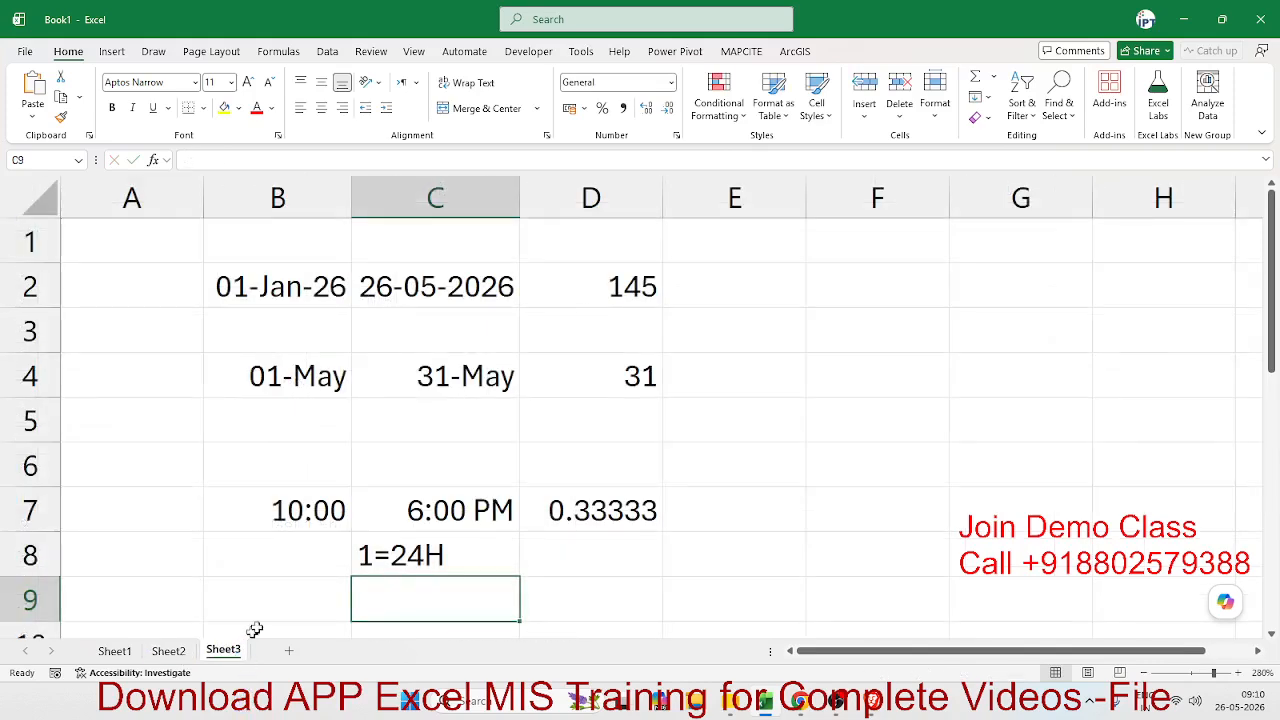
pyautogui.click(390, 558)
pyautogui.doubleClick(498, 552)
pyautogui.write('=')
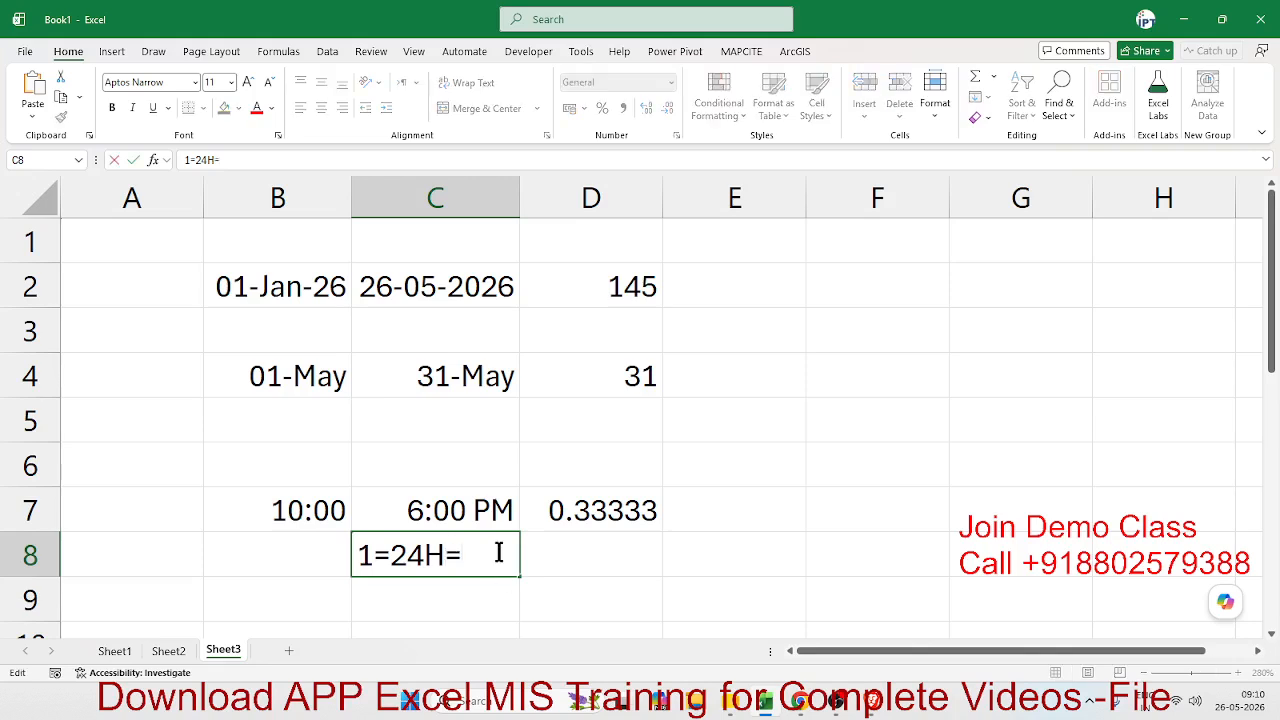
pyautogui.press('Escape')
pyautogui.click(612, 562)
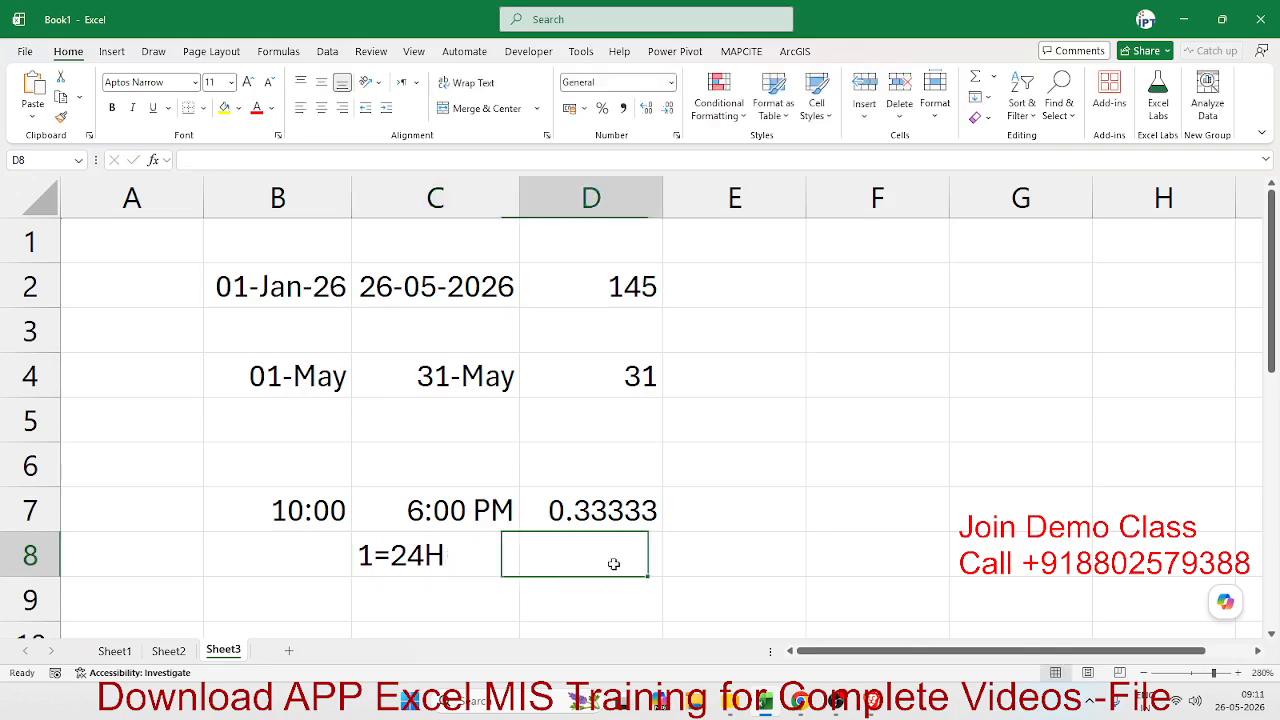
# - Switch the elapsed time in cell D7 back to the Time number format
pyautogui.click(614, 514)
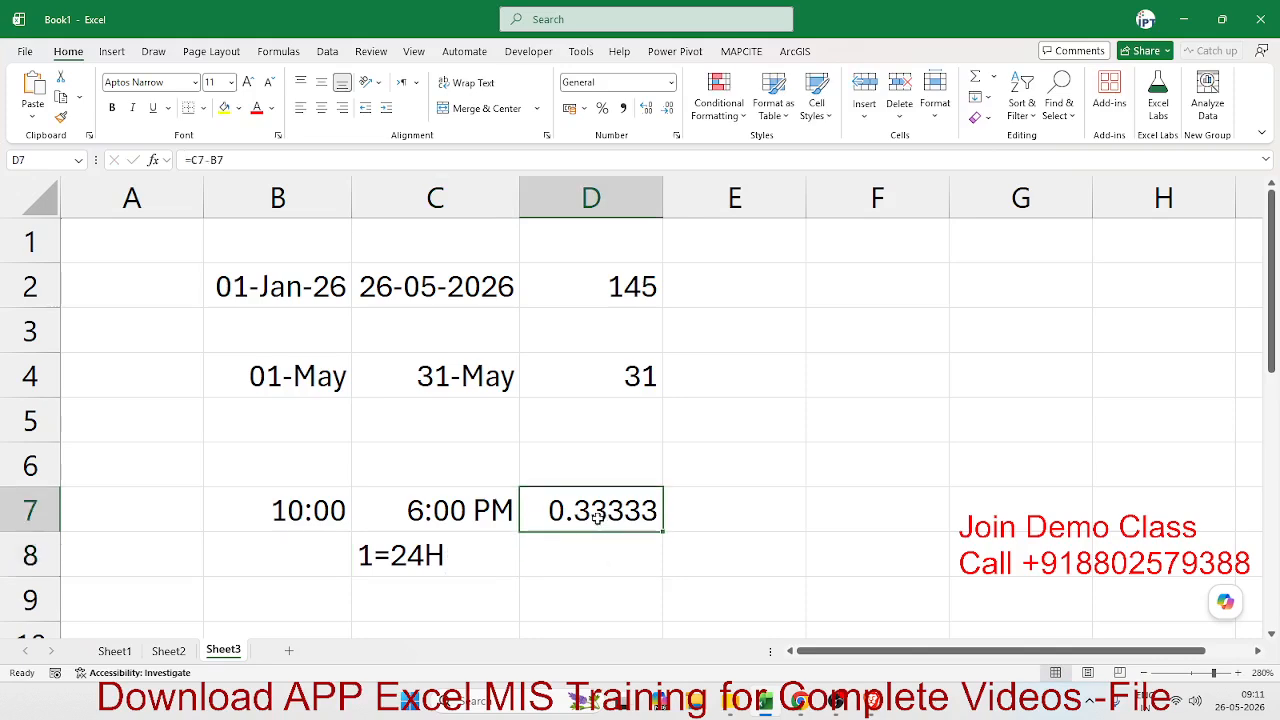
pyautogui.click(670, 82)
pyautogui.click(680, 338)
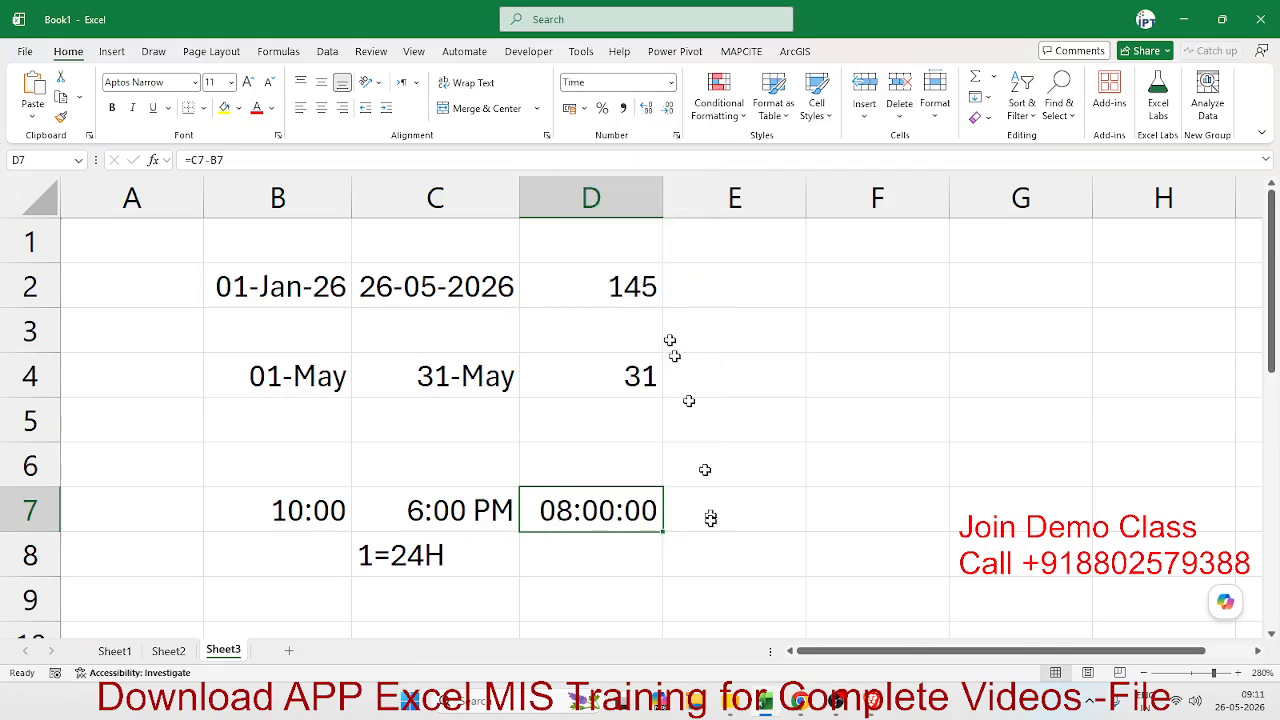
# - Convert the elapsed time to a number of hours in cell E8 with the formula =D7*24
pyautogui.click(743, 558)
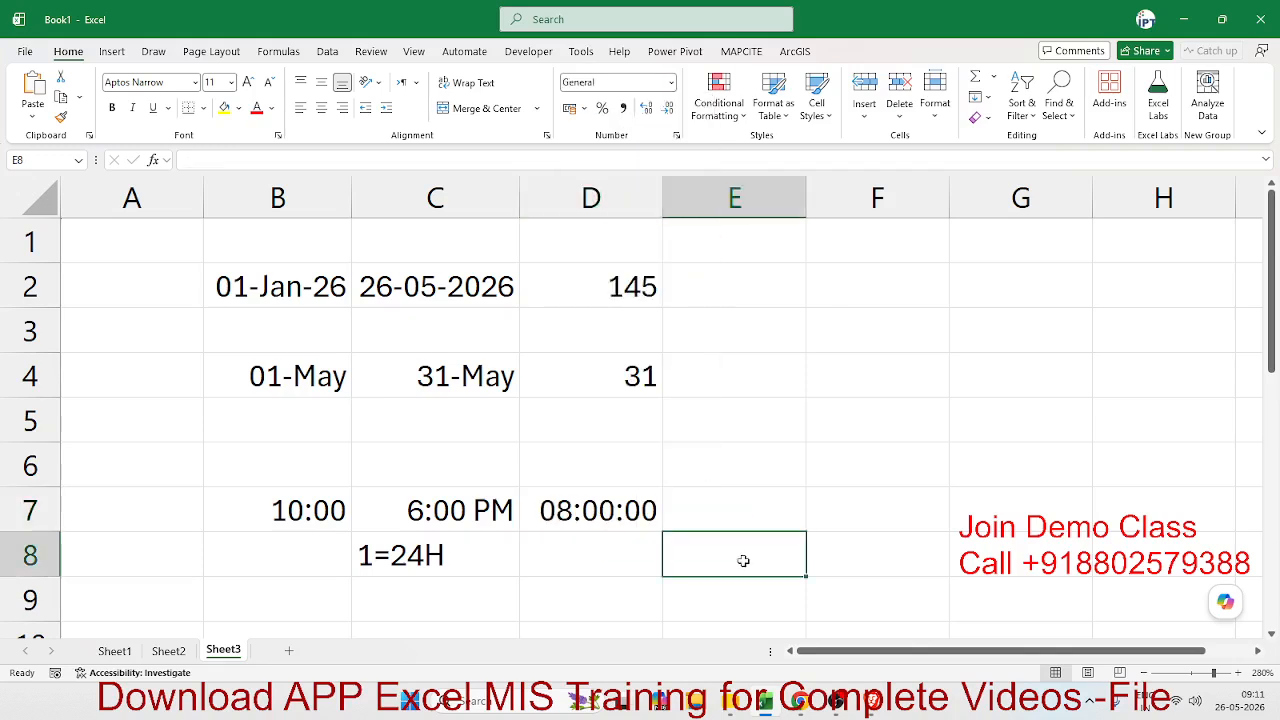
pyautogui.write('8')
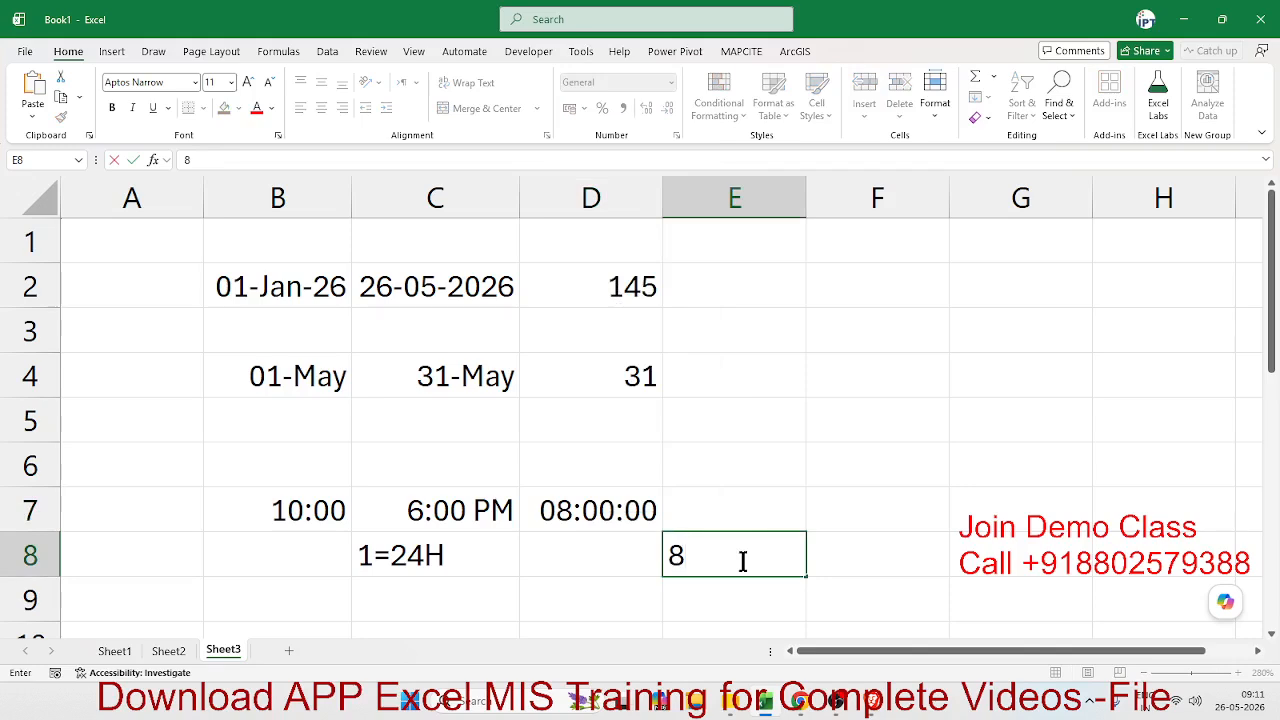
pyautogui.press('BackSpace')
pyautogui.write('=')
pyautogui.press('Up')
pyautogui.press('Left')
pyautogui.write('*24')
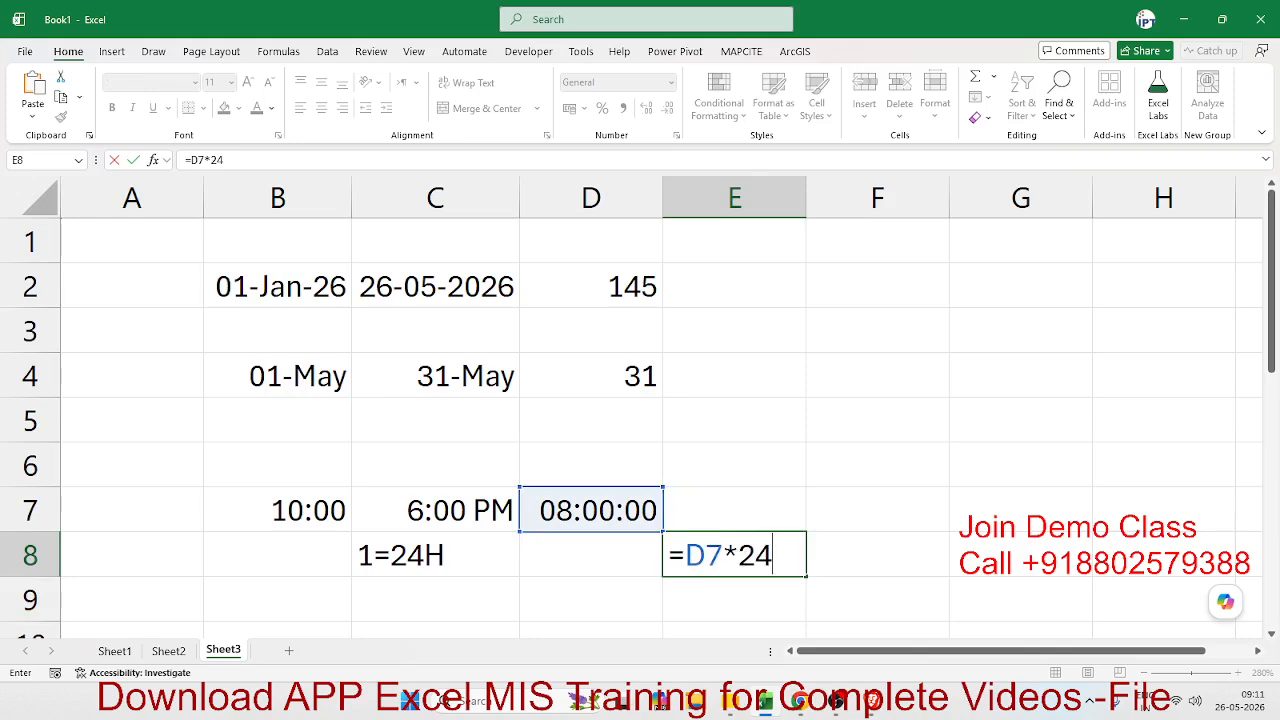
pyautogui.hotkey('alt', 'Tab')
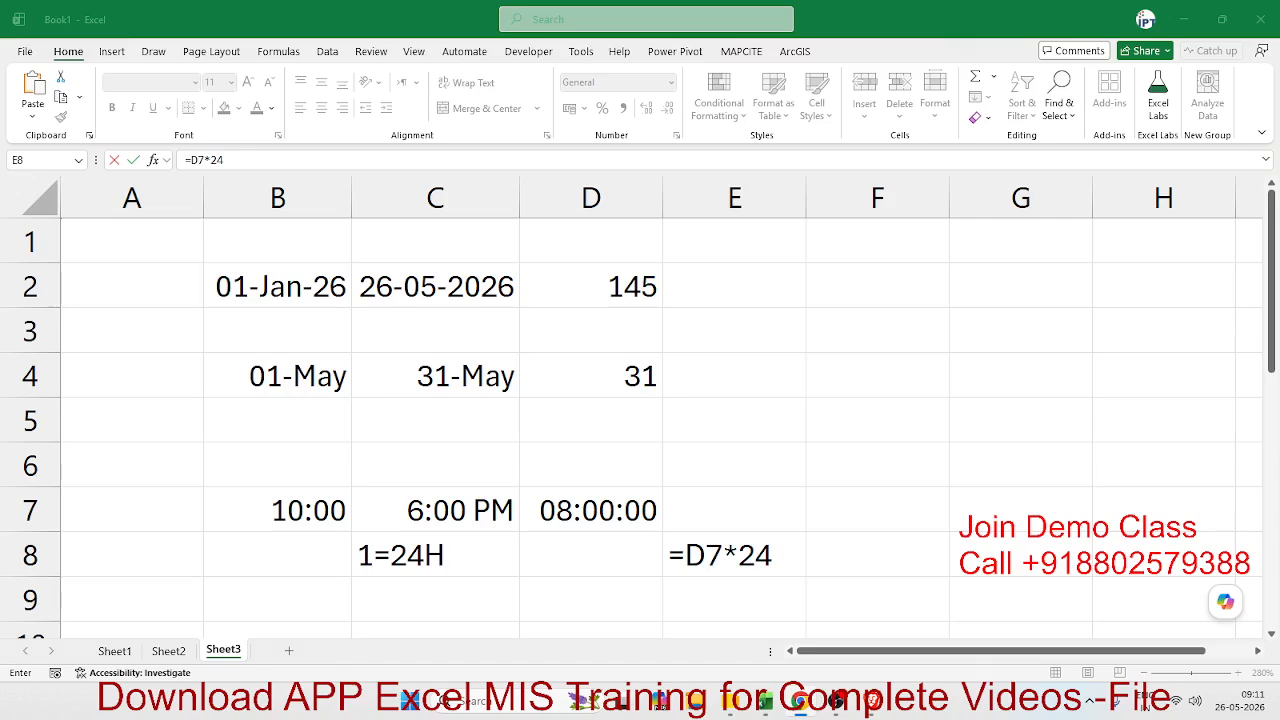
pyautogui.click(745, 565)
pyautogui.press('Return')
# - Set the number format of the hours result in cell E8 to General
pyautogui.click(745, 563)
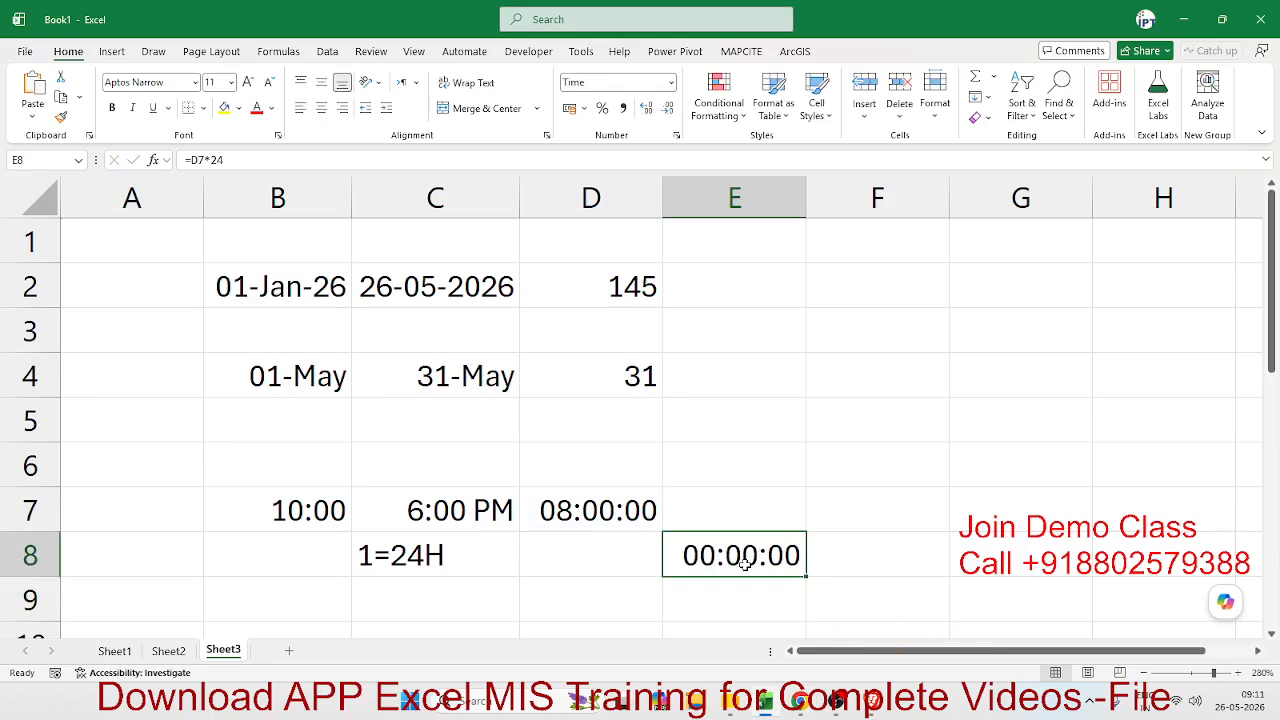
pyautogui.click(673, 82)
pyautogui.click(660, 106)
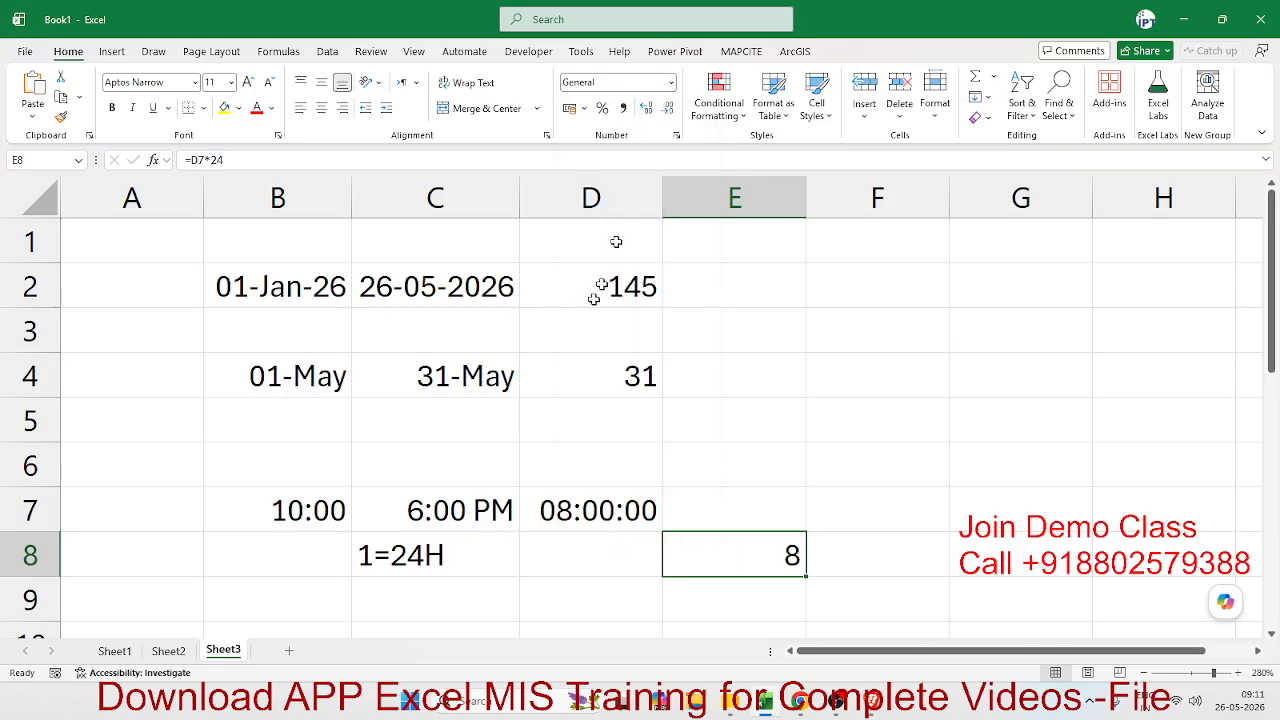
pyautogui.click(800, 702)
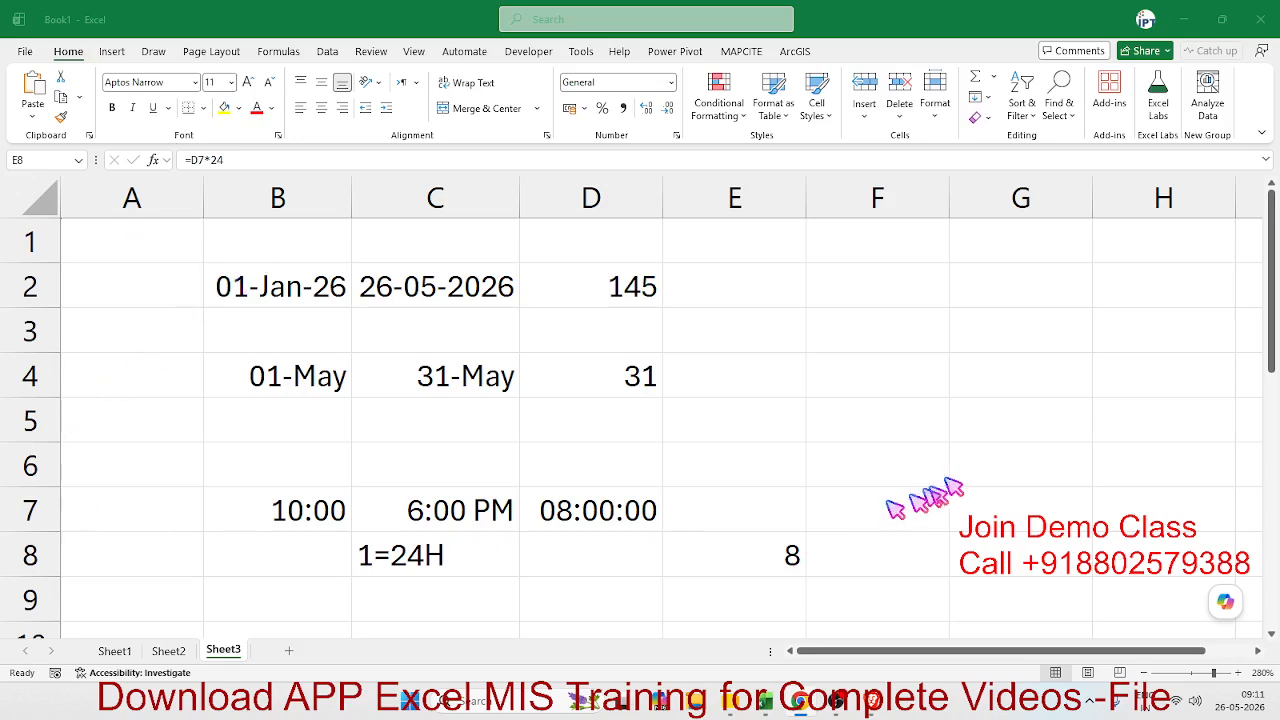
pyautogui.scroll(-1, 634, 571)
pyautogui.scroll(1, 633, 570)
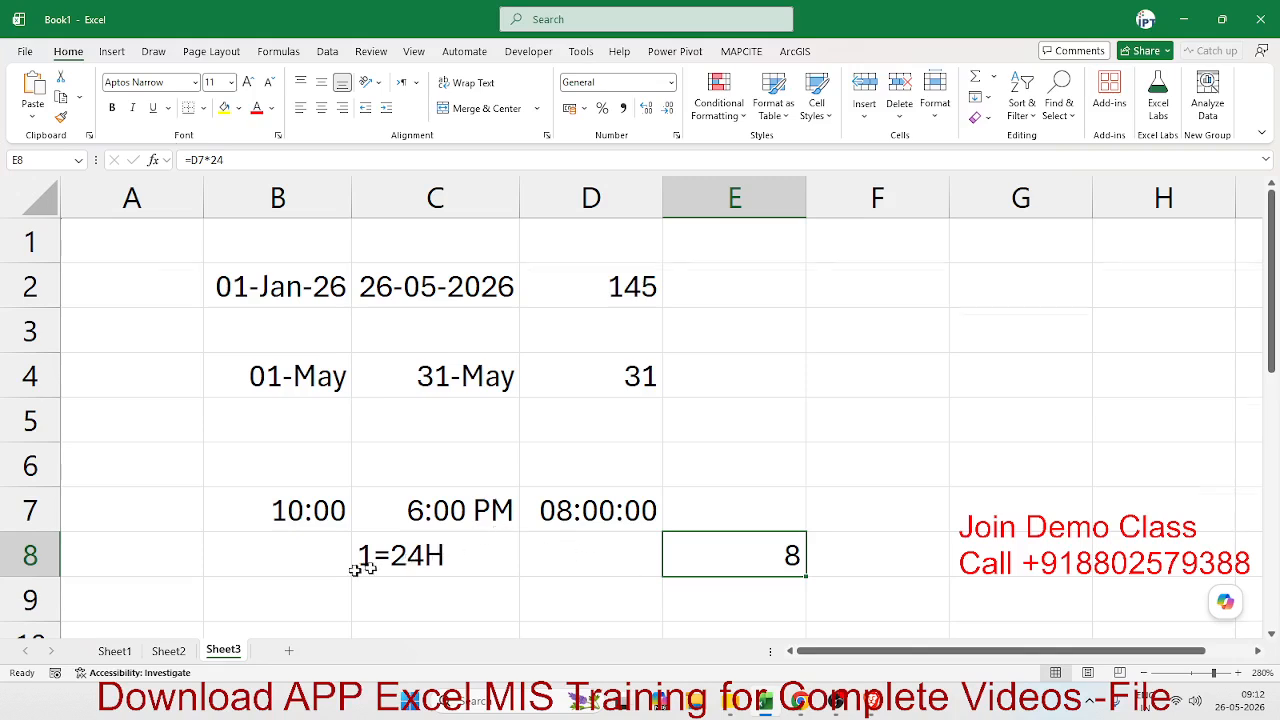
# - Enter the current date 26-05-2026 in cell B11 and the number of days 10 in C11
pyautogui.scroll(-2, 350, 566)
pyautogui.click(260, 410)
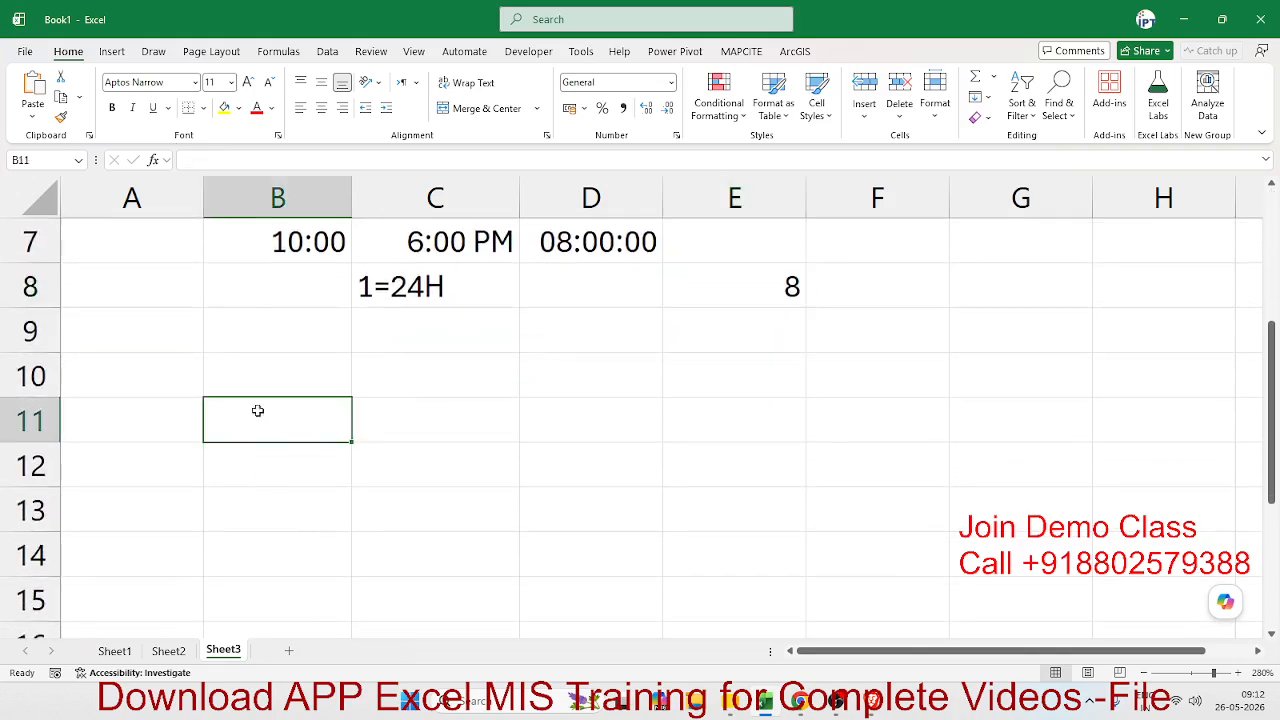
pyautogui.hotkey('ctrl', ';')
pyautogui.press('Tab')
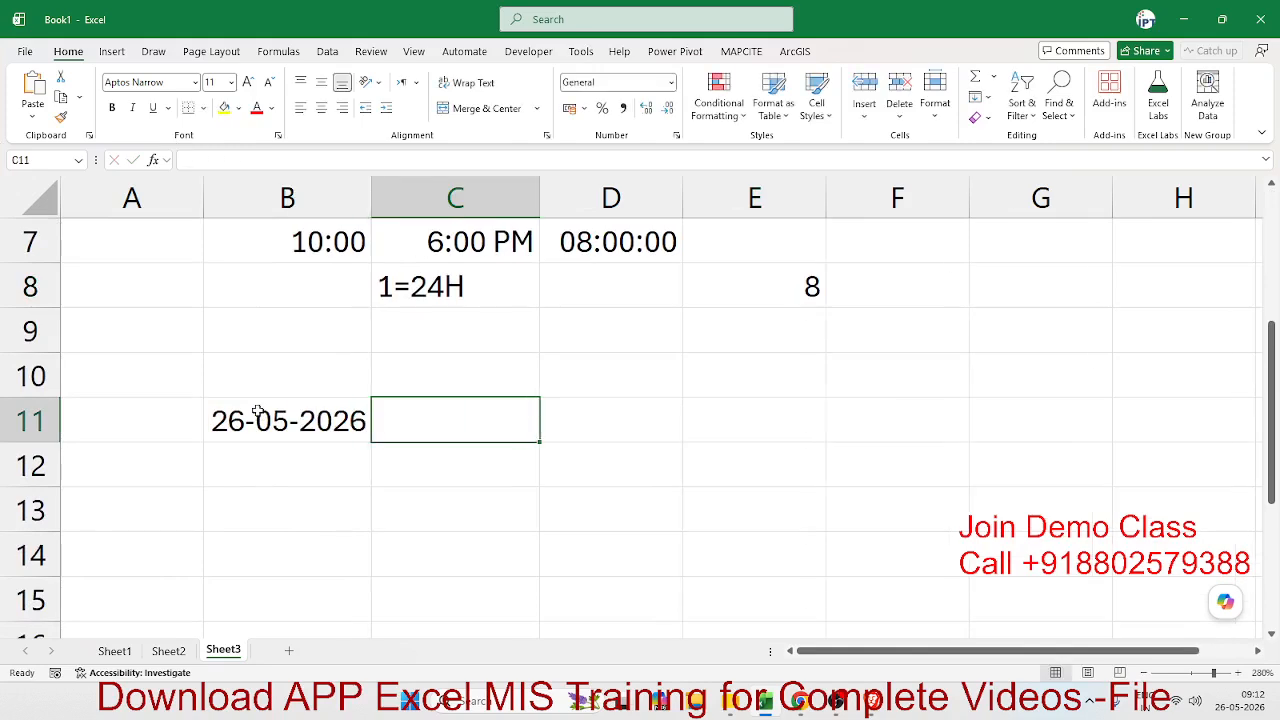
pyautogui.write('10')
pyautogui.press('Tab')
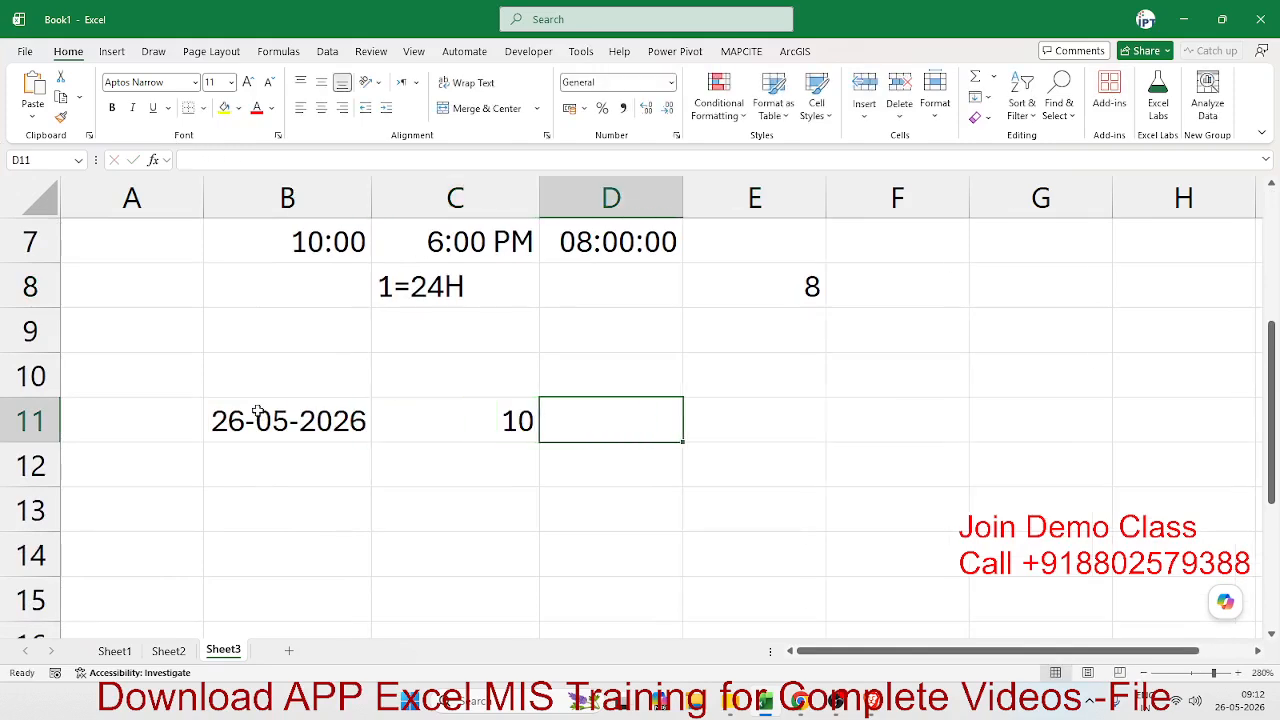
# - Calculate the date 10 days ahead in cell D11 with the formula =B11+C11
pyautogui.write('=')
pyautogui.click(258, 412)
pyautogui.write('+')
pyautogui.press('Left')
pyautogui.press('Return')
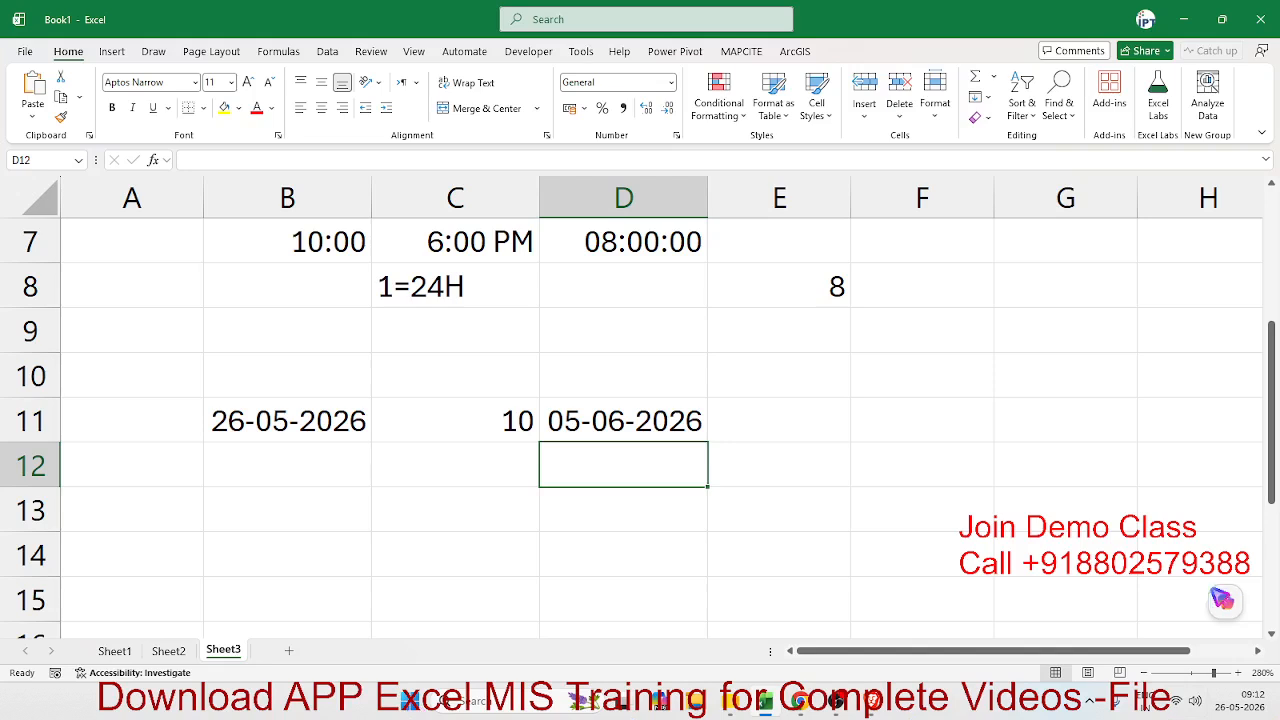
# - Open the system calendar to check the date in D11, and return to that cell
pyautogui.click(1245, 702)
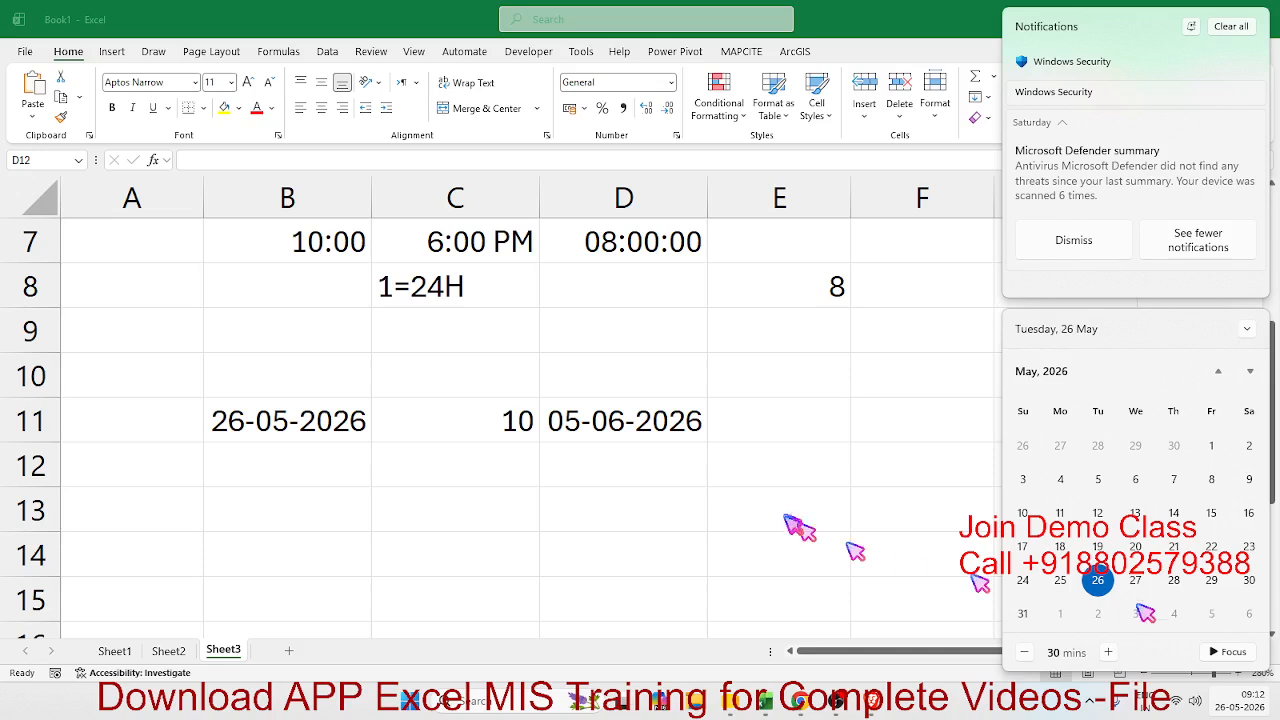
pyautogui.click(676, 423)
pyautogui.click(676, 423)
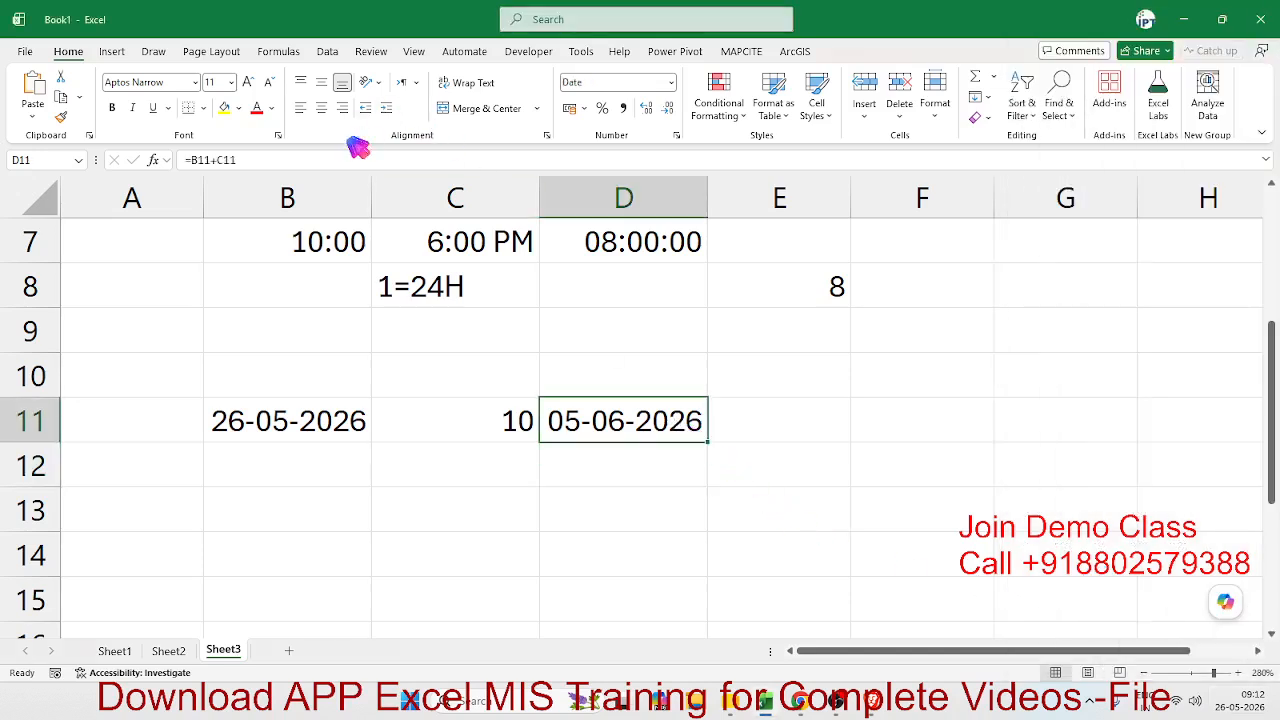
# - Subtract 1 from the formula in D11, making it =B11+C11-1, to count the start date
pyautogui.click(666, 437)
pyautogui.click(350, 160)
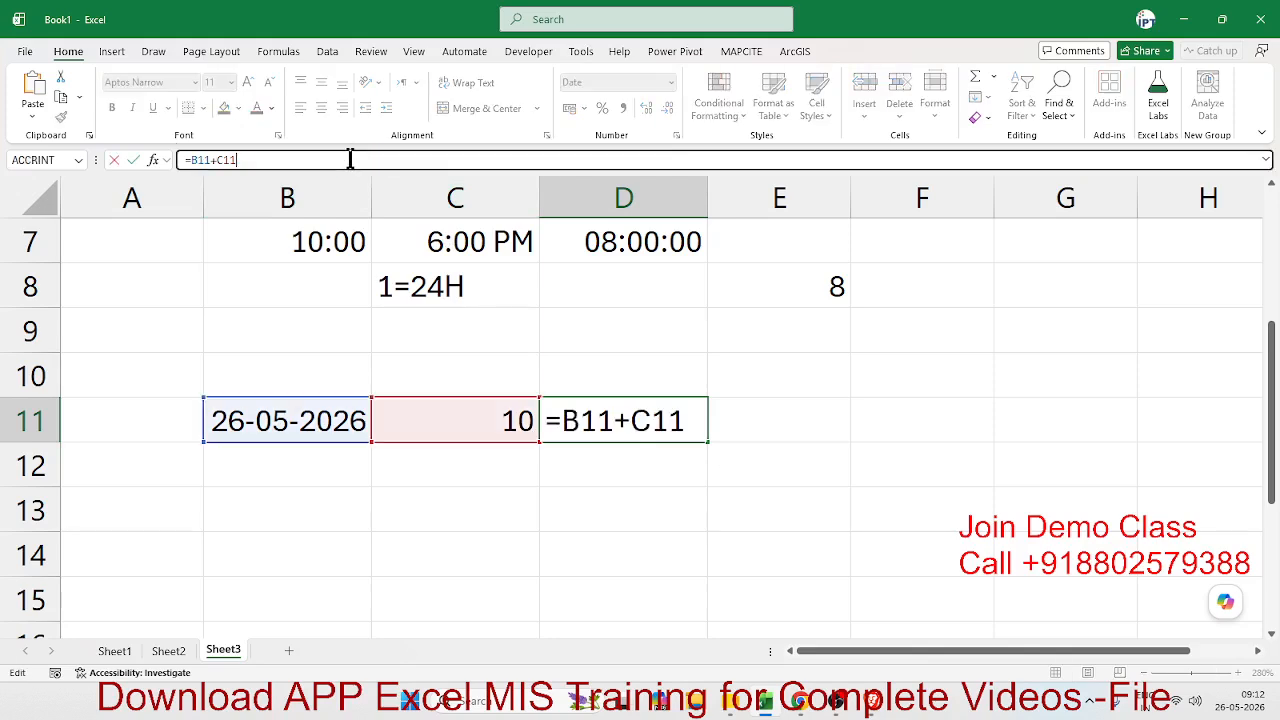
pyautogui.write('-1')
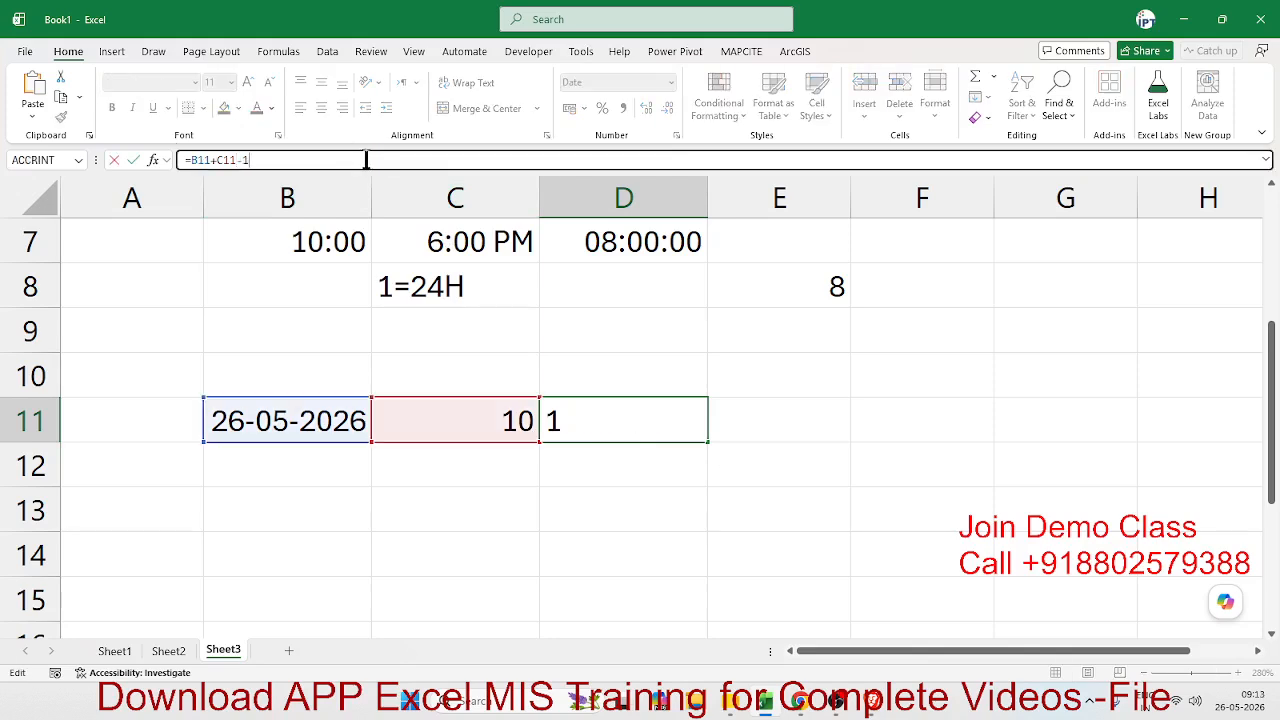
pyautogui.press('Return')
pyautogui.press('Up')
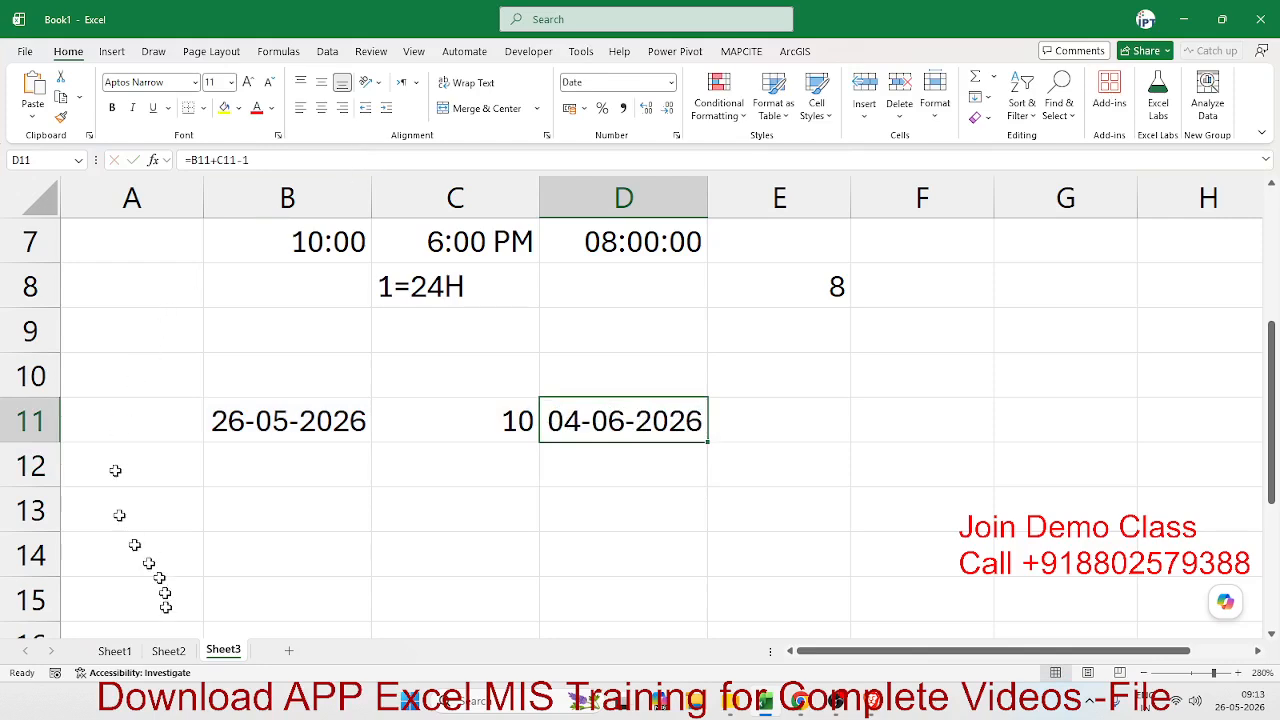
# - Review the operator and percentage examples on Sheet2 and Sheet1, and return to Sheet3
pyautogui.click(168, 651)
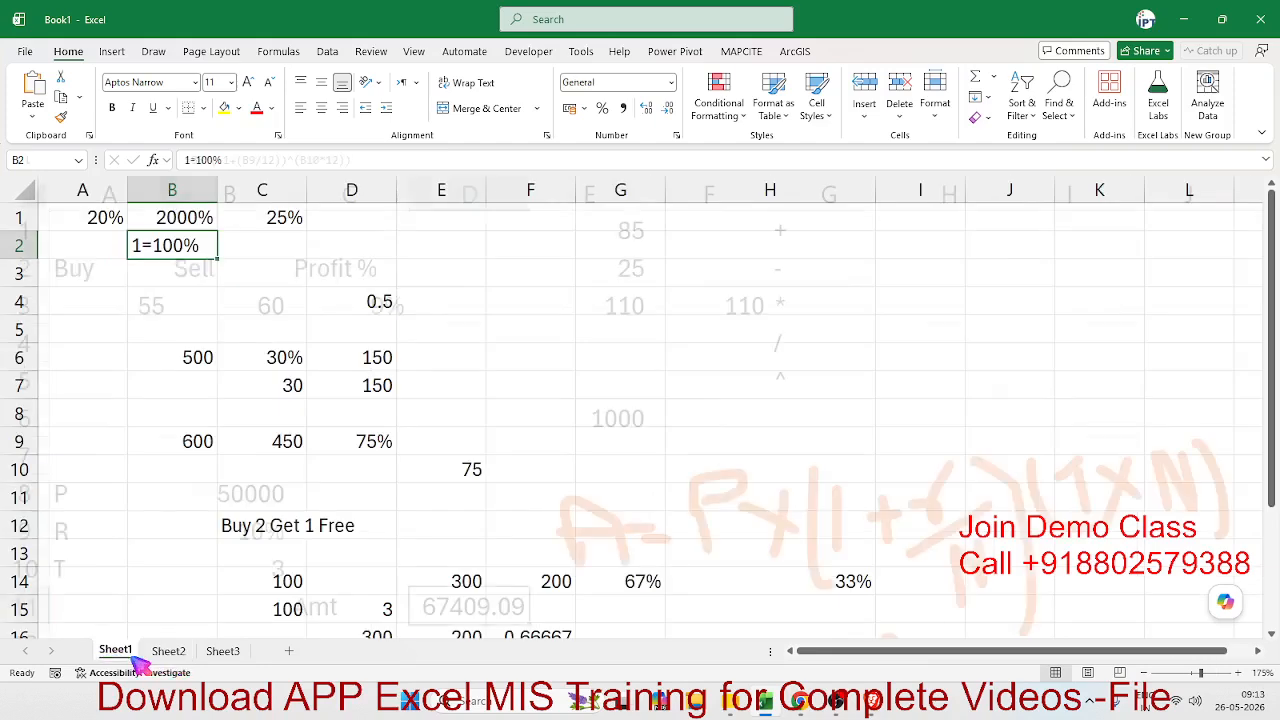
pyautogui.click(114, 651)
pyautogui.scroll(-3, 289, 446)
pyautogui.scroll(3, 292, 448)
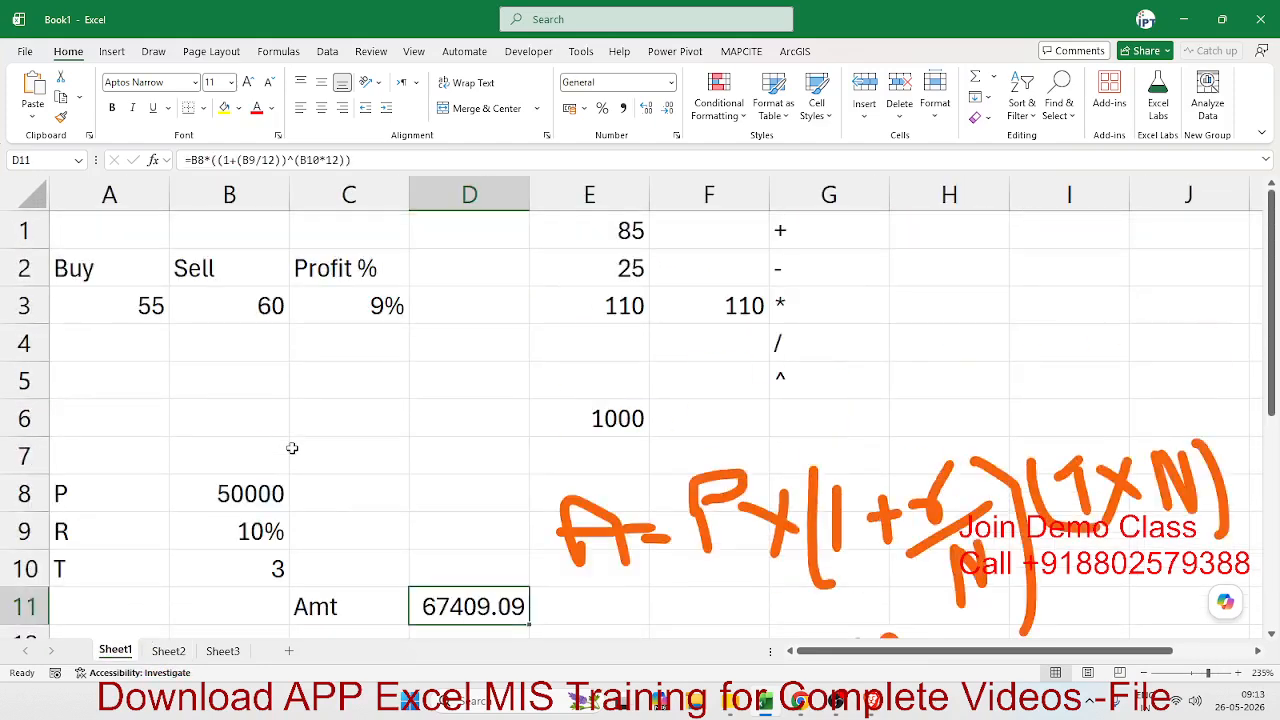
pyautogui.click(180, 651)
pyautogui.click(222, 651)
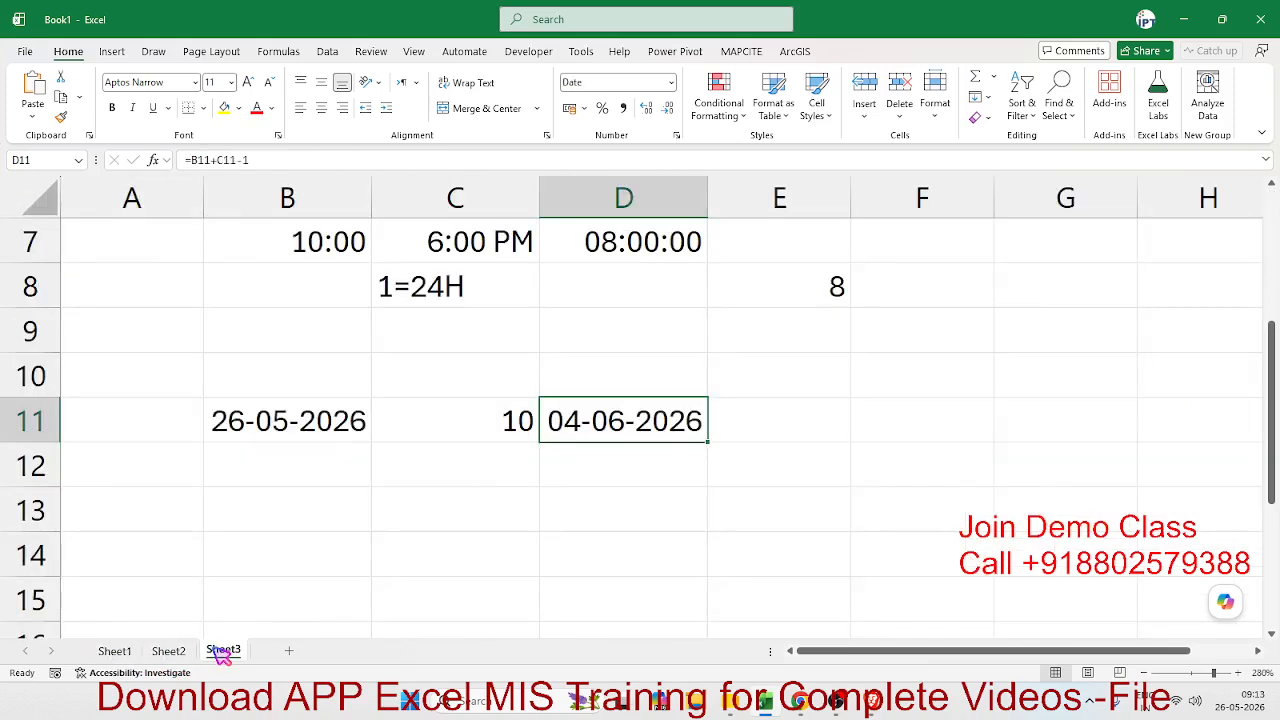